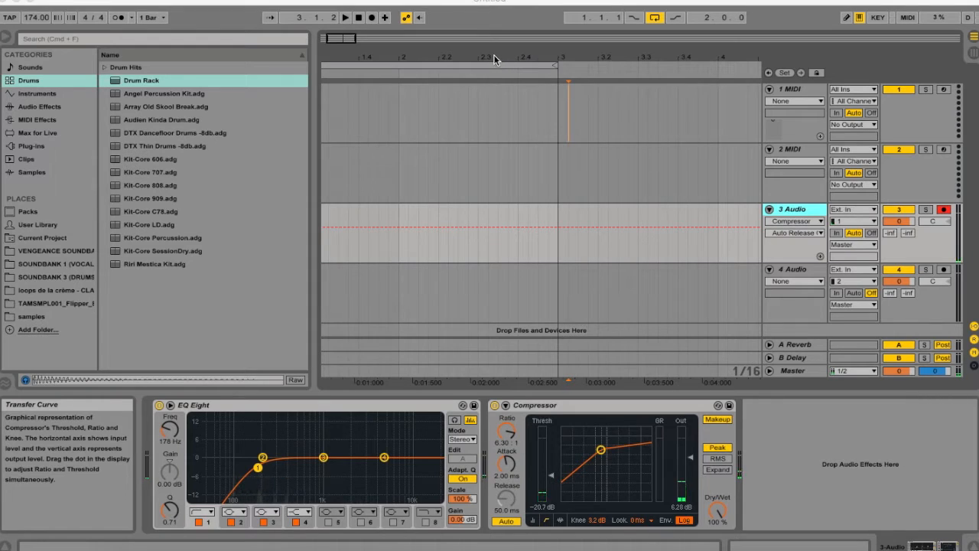
Load an empty Drum Rack onto the first MIDI track
left_click_drag(485, 59, 482, 34)
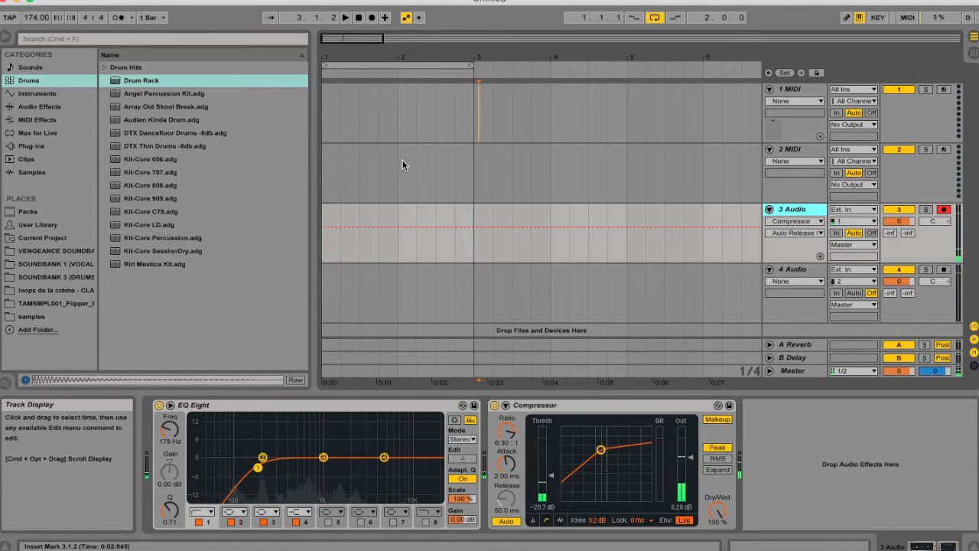
left_click(472, 134)
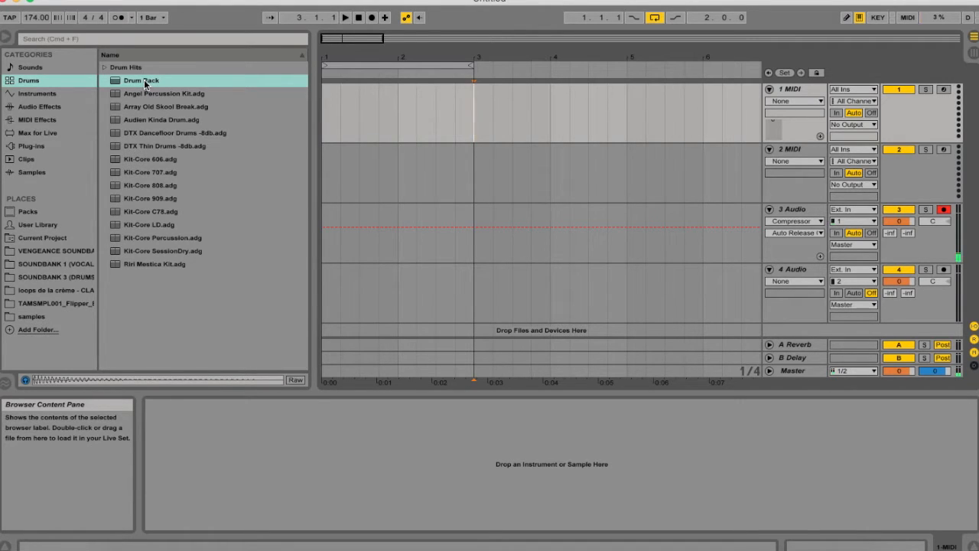
left_click_drag(145, 84, 793, 91)
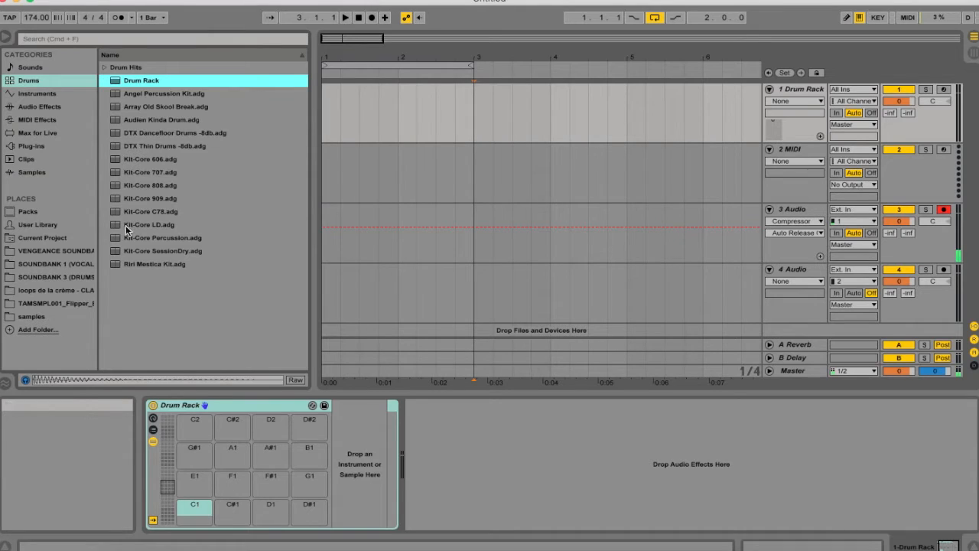
Browse the Vengeance sound bank to the VAD1 Hard Kicks folder inside Vengeance Analog Drums Vol.1 and expand it
left_click(47, 250)
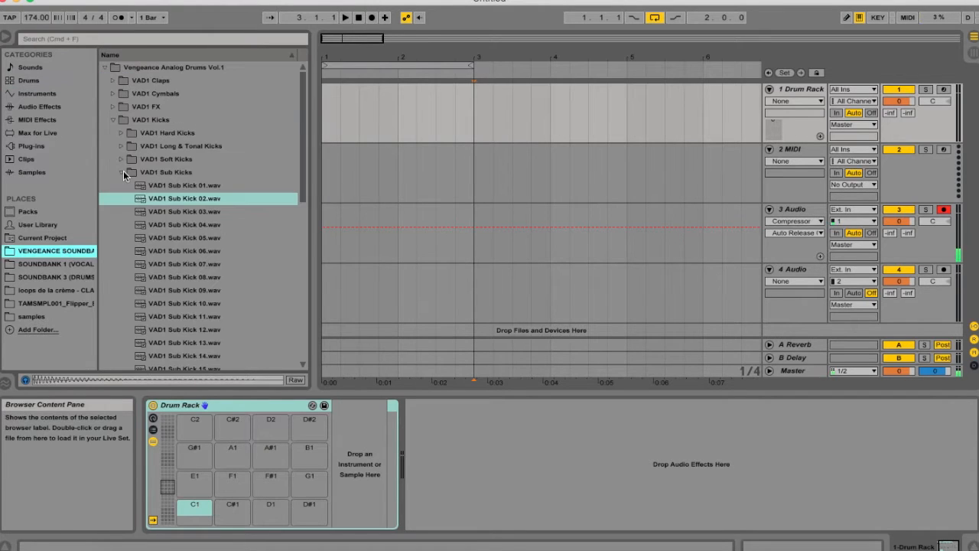
left_click(123, 171)
left_click(113, 119)
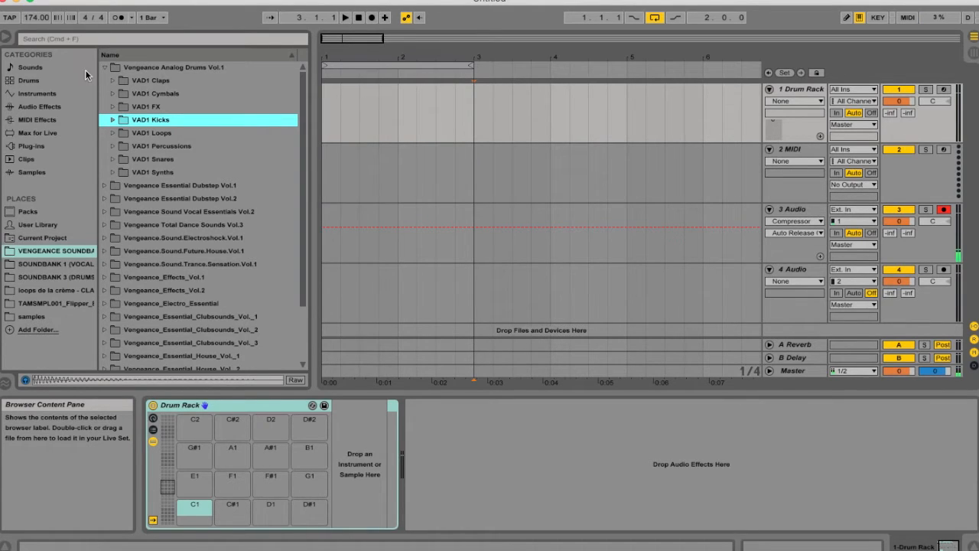
left_click(113, 120)
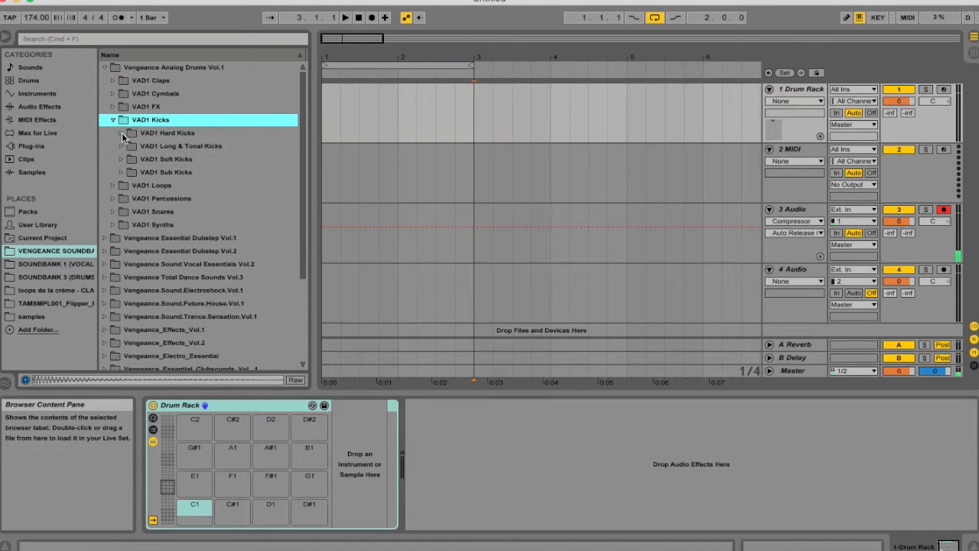
left_click(121, 133)
left_click(120, 133)
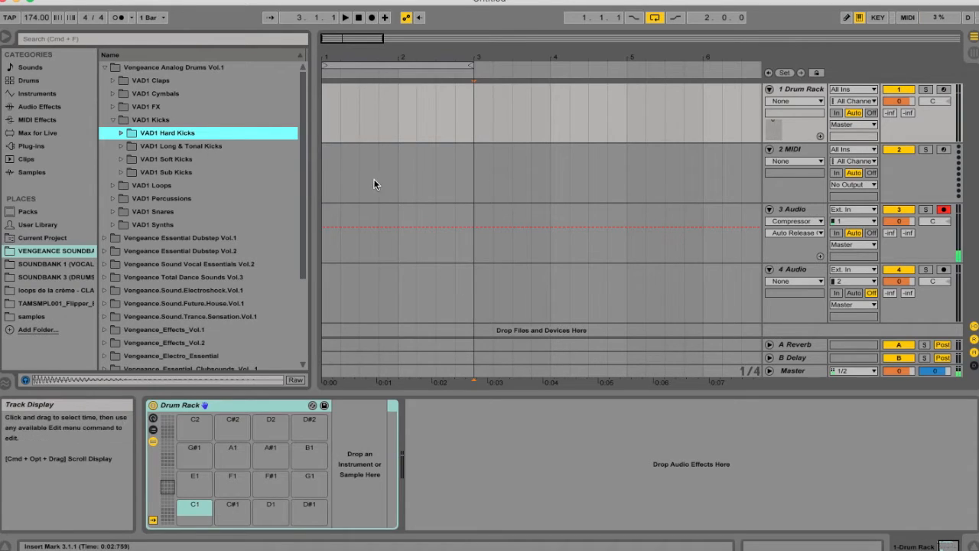
left_click(122, 133)
Audition the VAD1 Kick Hard samples one after another, comparing those around 013 and 014
left_click(200, 189)
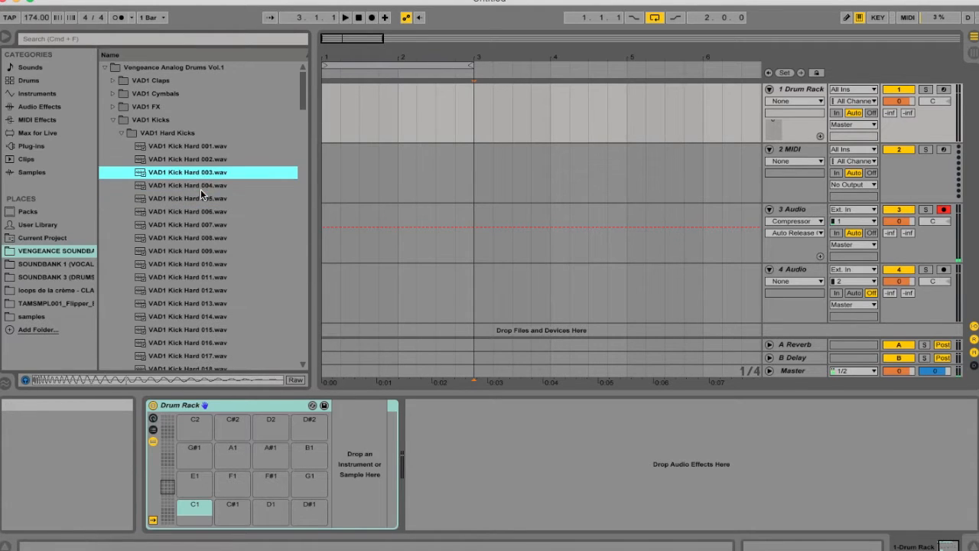
key("Down")
key("Down")
key("Down")
key("Down")
key("Down")
key("Down")
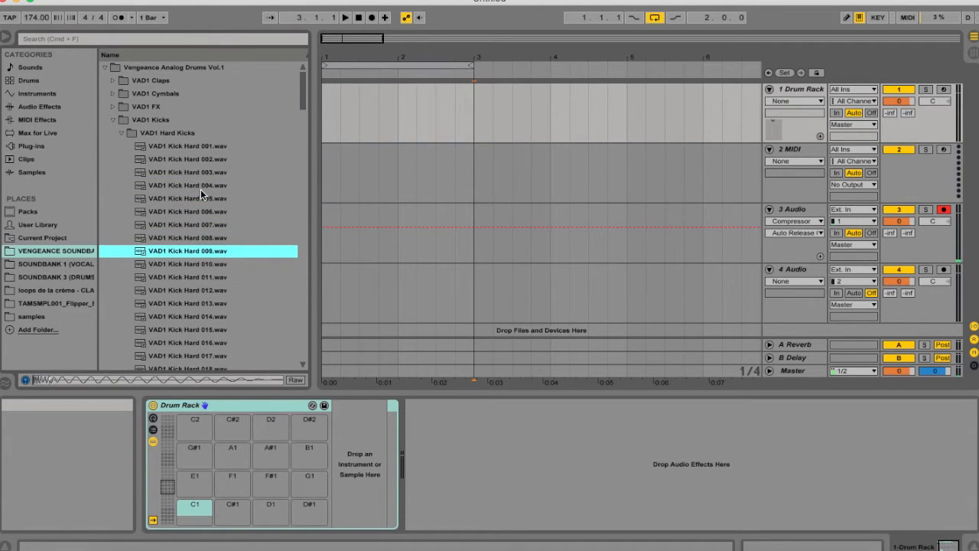
key("Down")
key("Down")
key("Down")
key("Down")
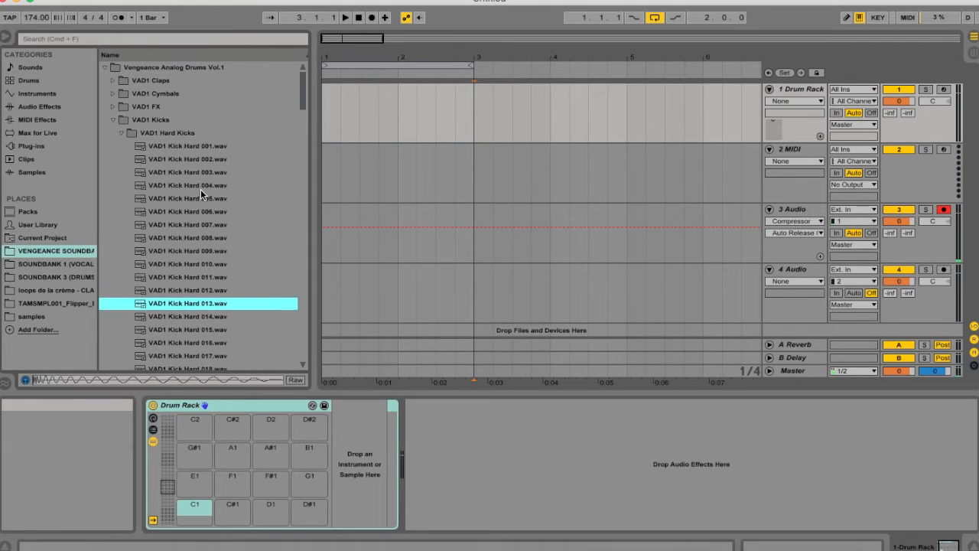
key("Down")
key("Up")
key("Up")
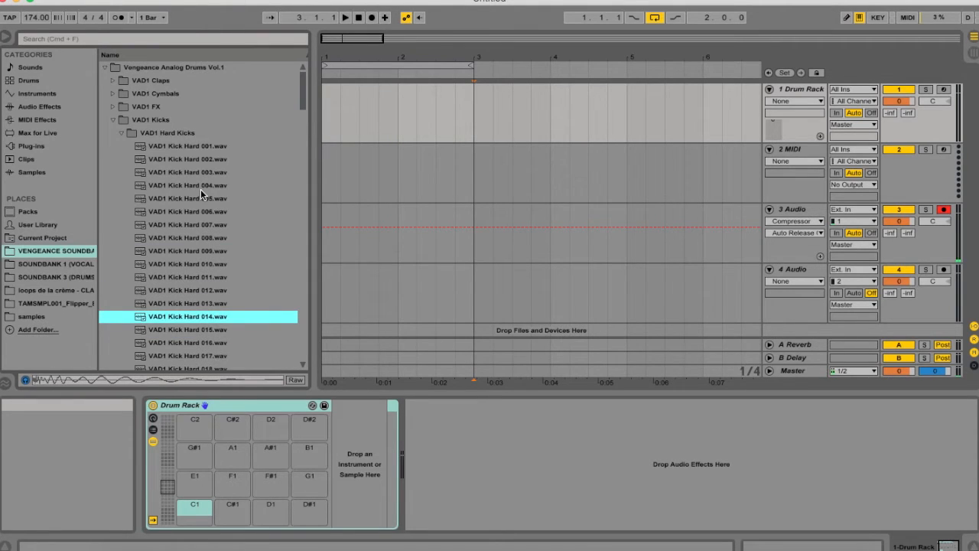
key("Down")
key("Up")
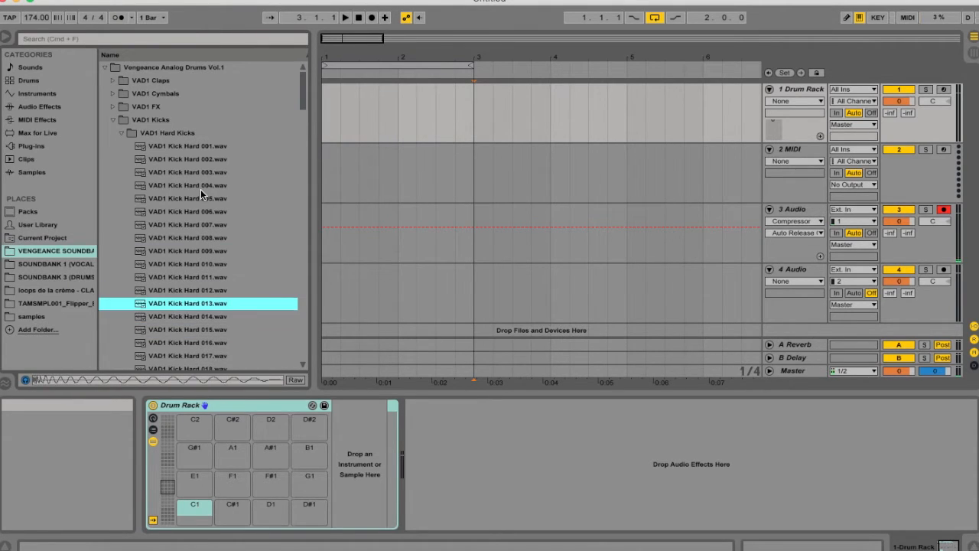
Put VAD1 Kick Hard 013 on the Drum Rack's C1 pad and show the rack's chain list
left_click_drag(210, 301, 195, 504)
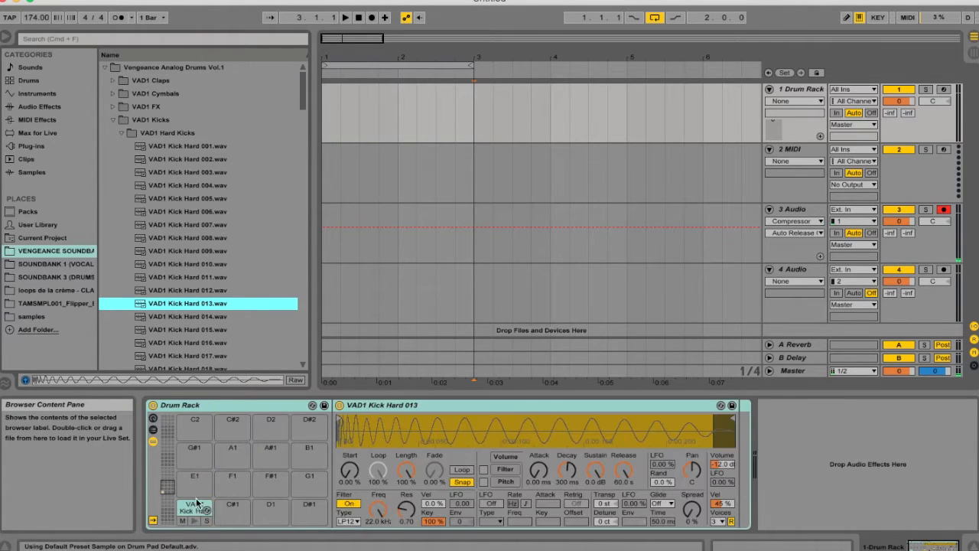
left_click(152, 430)
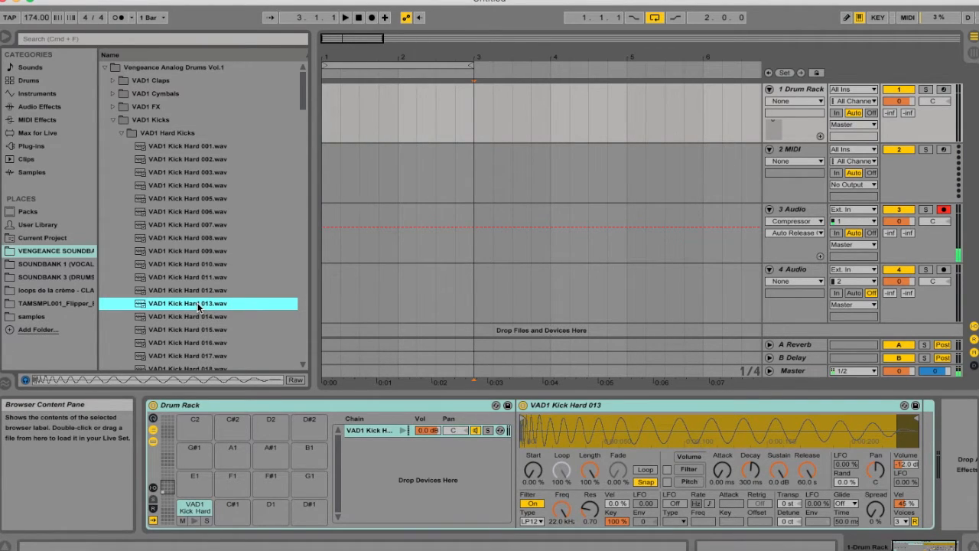
Collapse the VAD1 Hard Kicks folder and expand VAD1 Long & Tonal Kicks
scroll(196, 306, "down", 3)
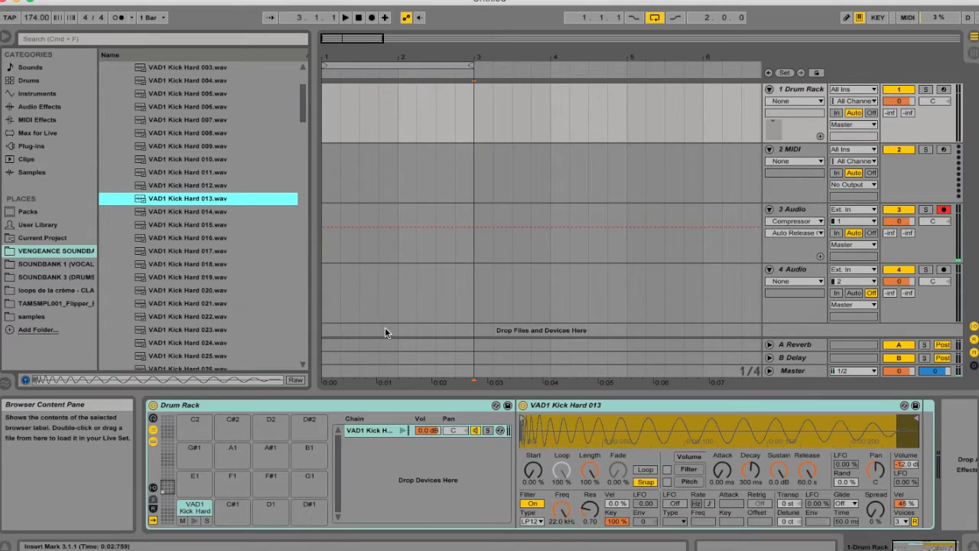
scroll(184, 213, "up", 3)
left_click(121, 135)
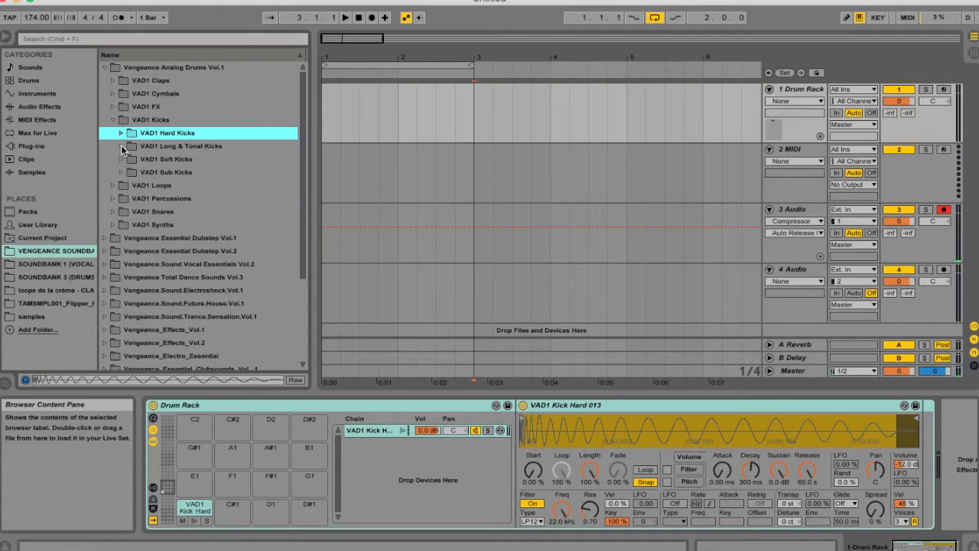
left_click(120, 146)
Audition the VAD1 Kick Long & Tonal samples to compare candidates for a second kick layer, ending on 027
left_click(190, 211)
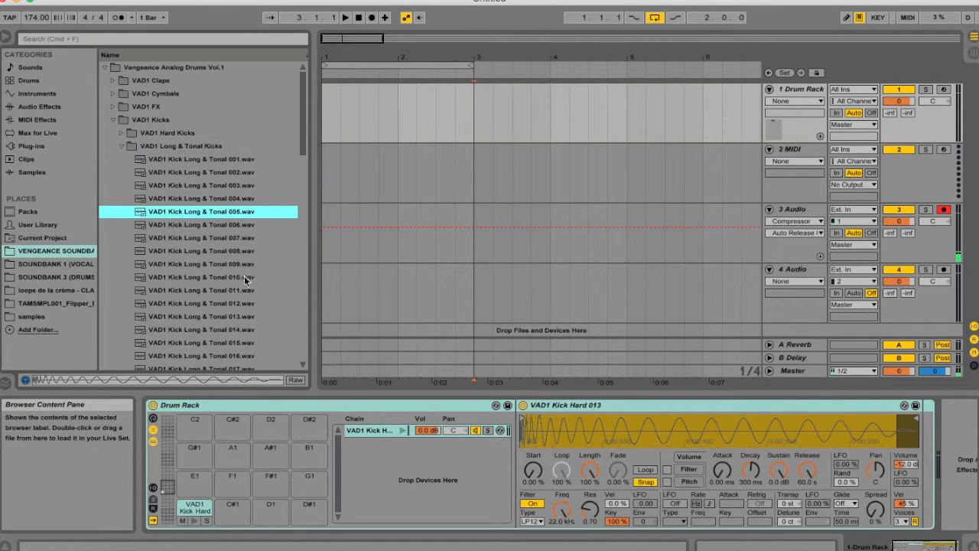
left_click(223, 276)
scroll(227, 274, "down", 4)
left_click(222, 212)
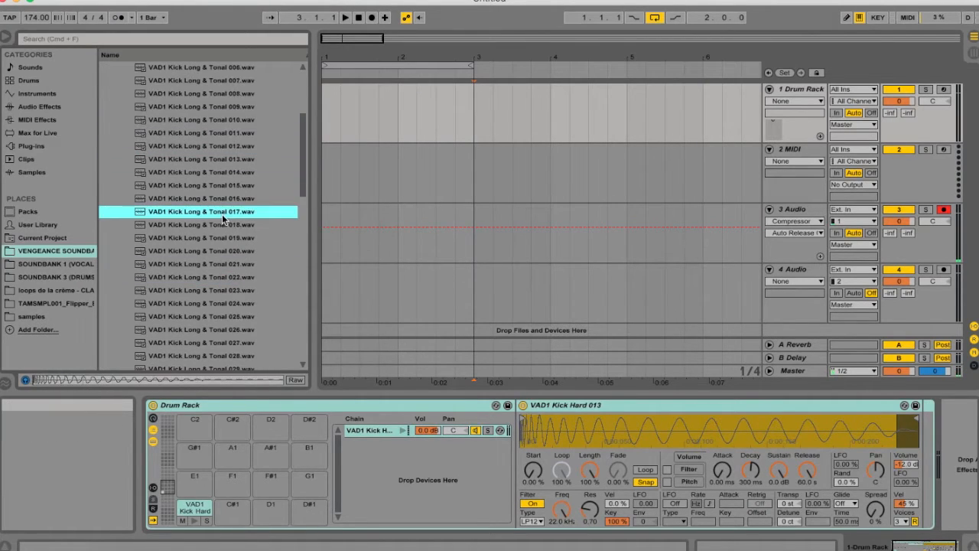
left_click(223, 198)
left_click(221, 185)
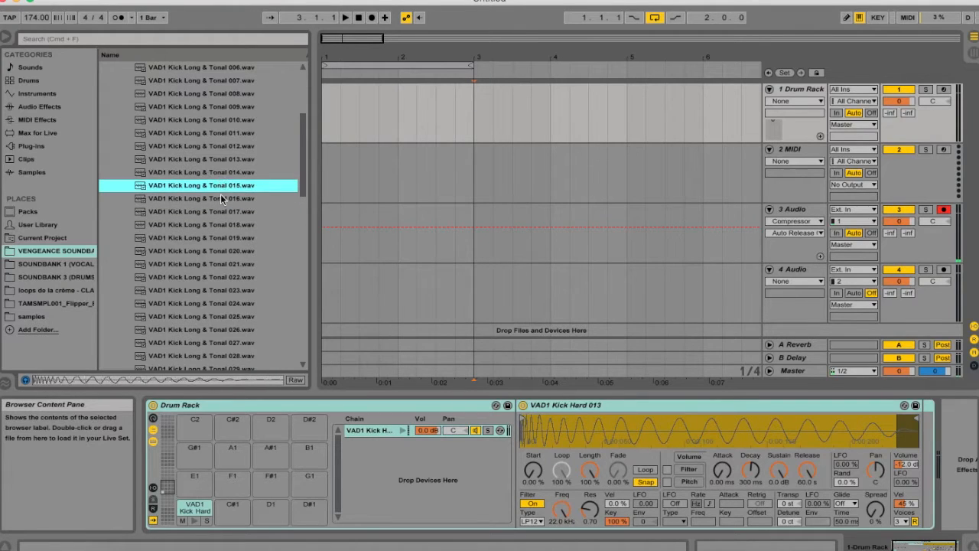
left_click(224, 198)
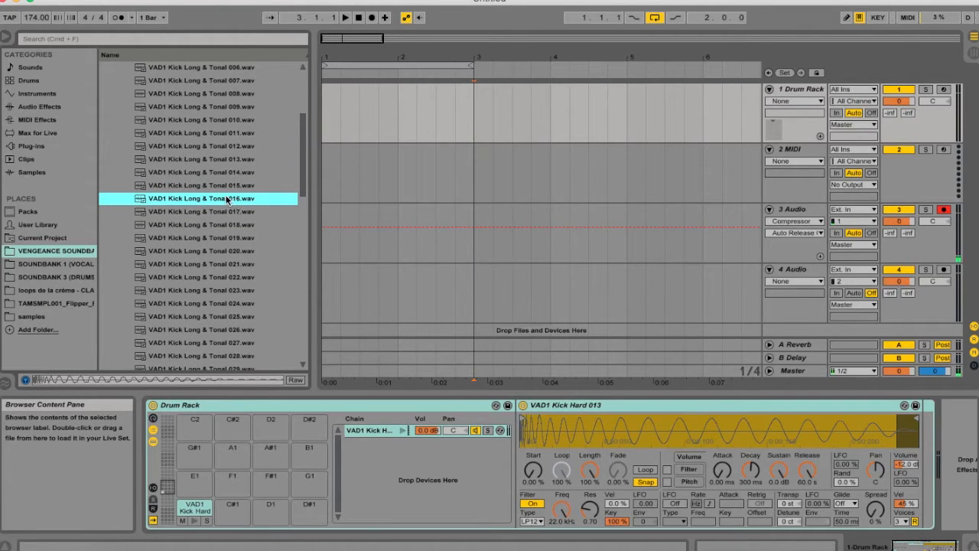
left_click(221, 187)
left_click(222, 173)
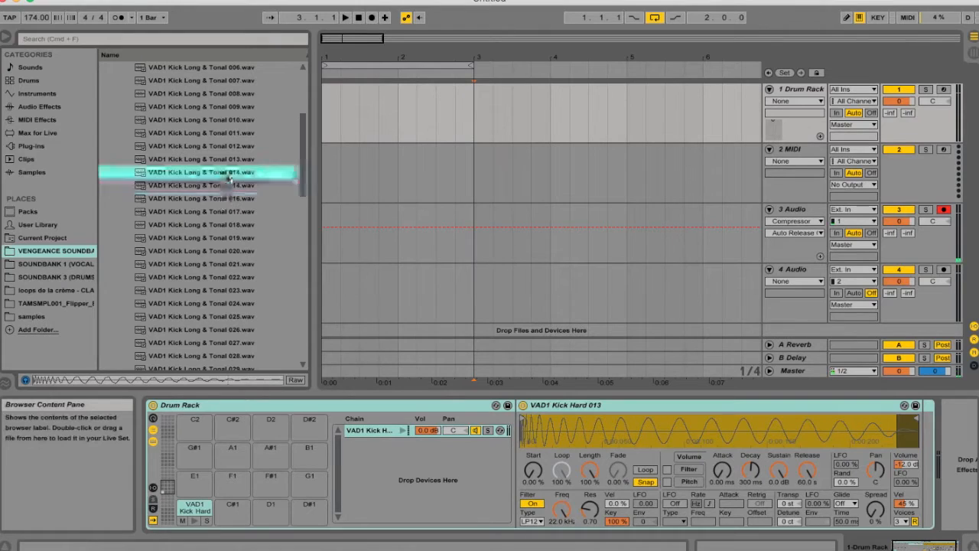
left_click(227, 251)
left_click(231, 277)
scroll(231, 281, "down", 3)
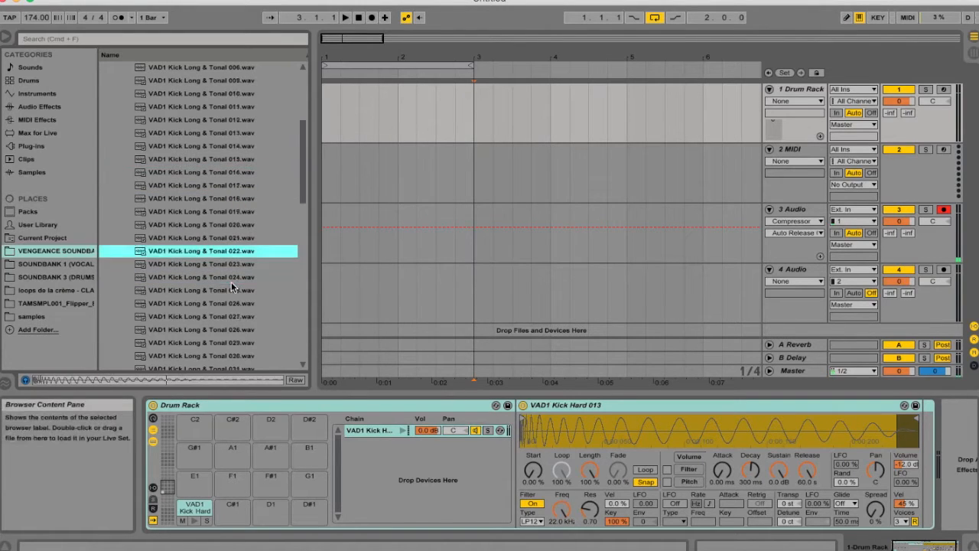
left_click(232, 264)
left_click(231, 278)
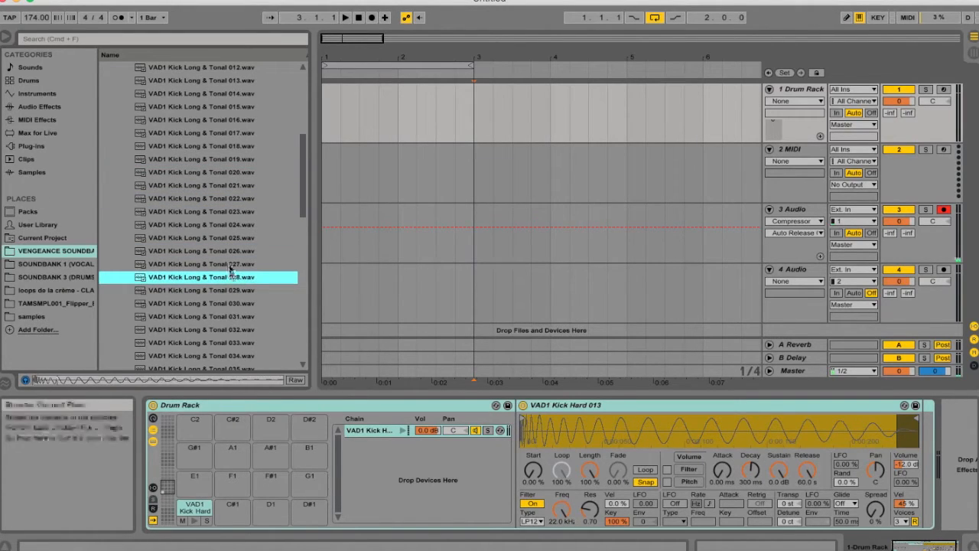
key("Up")
key("Up")
key("Down")
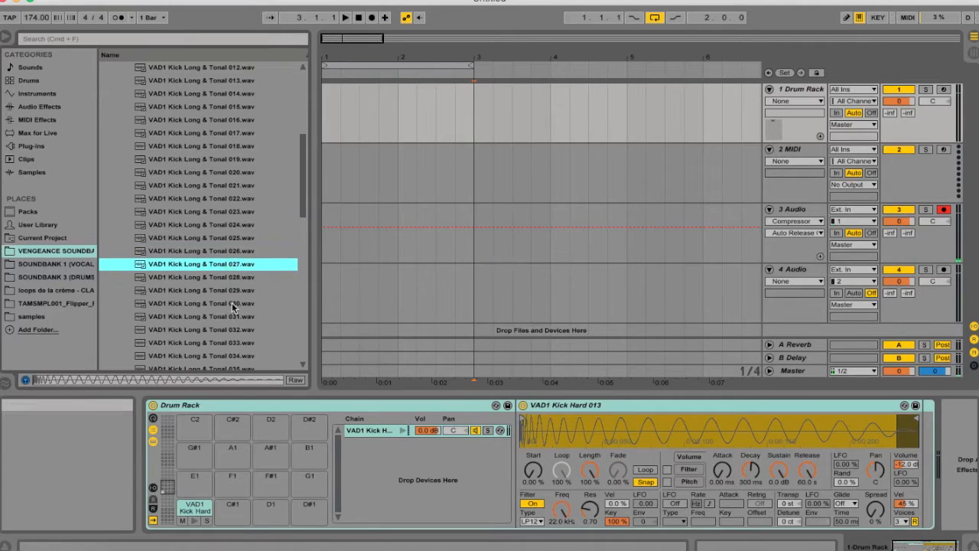
left_click(231, 316)
left_click(227, 290)
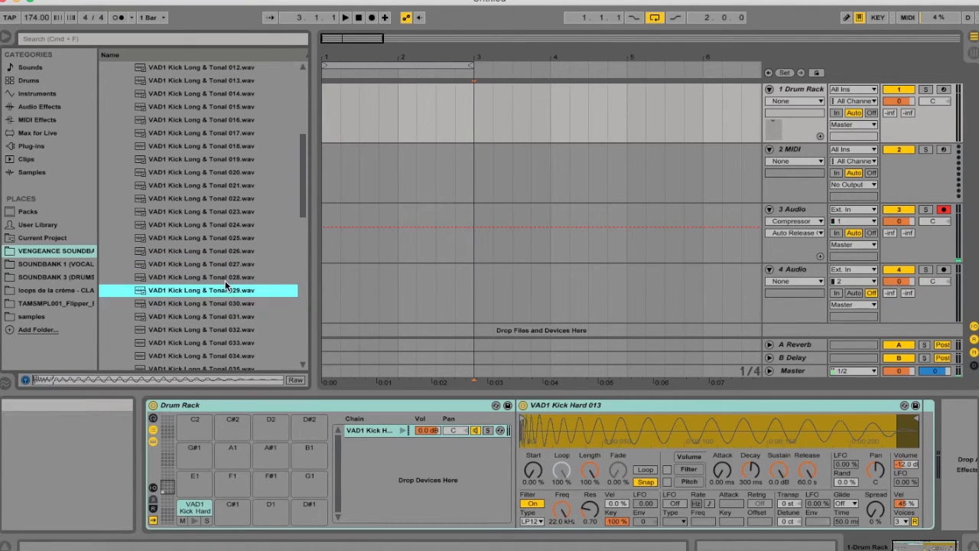
left_click(225, 277)
left_click(226, 265)
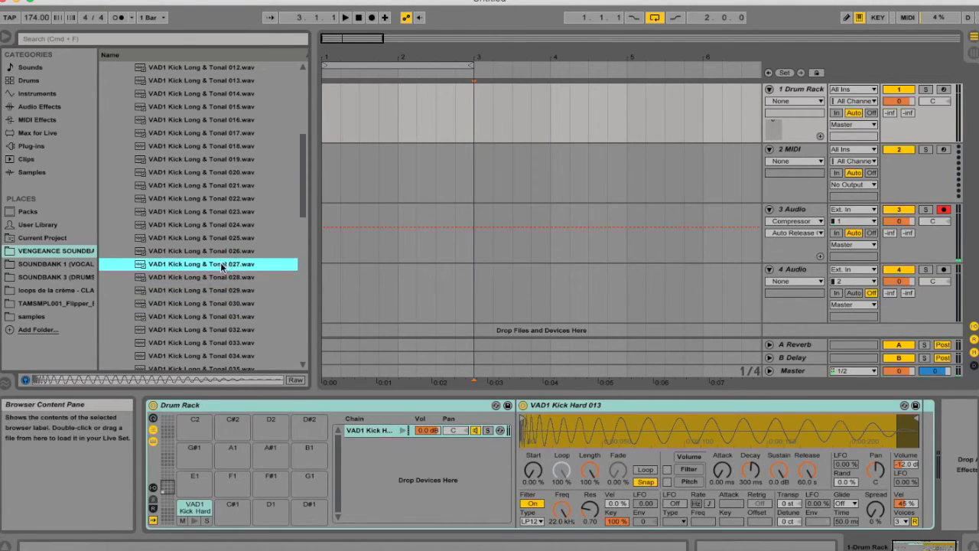
Add VAD1 Kick Long & Tonal 027 as a second Drum Rack chain and set its Receive note to C1
left_click_drag(221, 266, 345, 479)
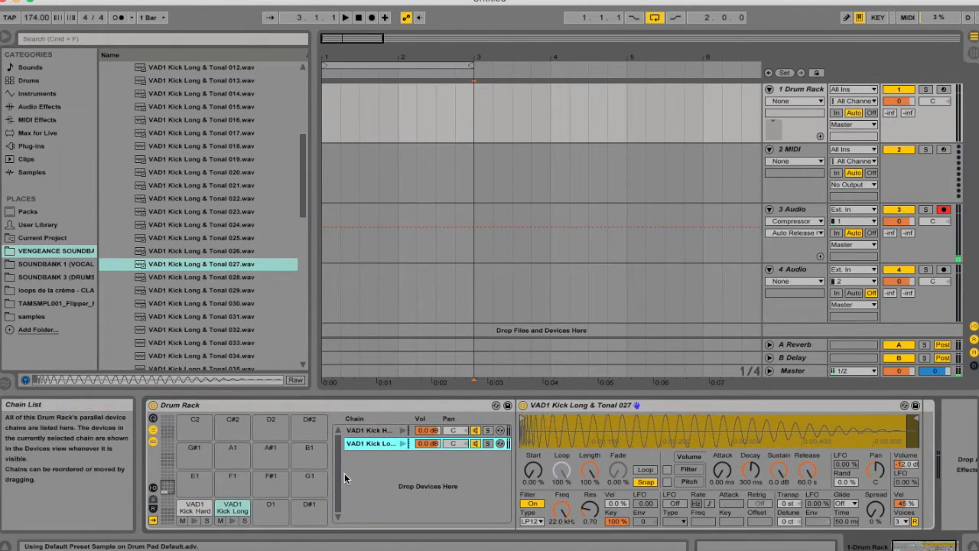
left_click(153, 488)
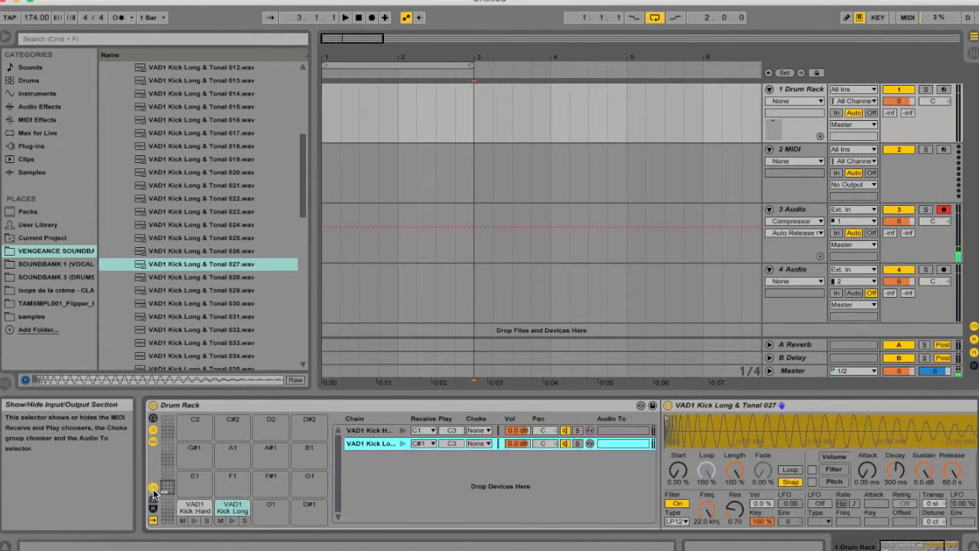
left_click(426, 444)
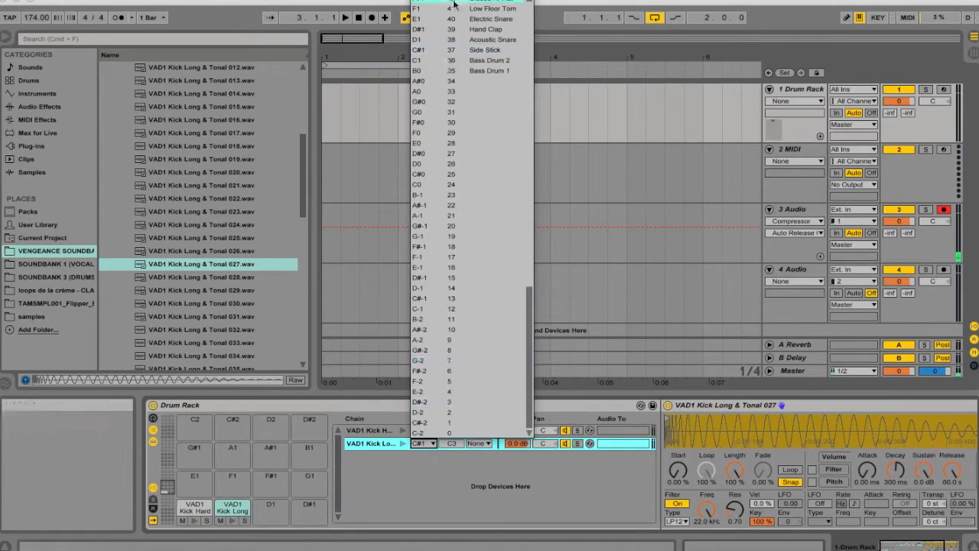
left_click(439, 61)
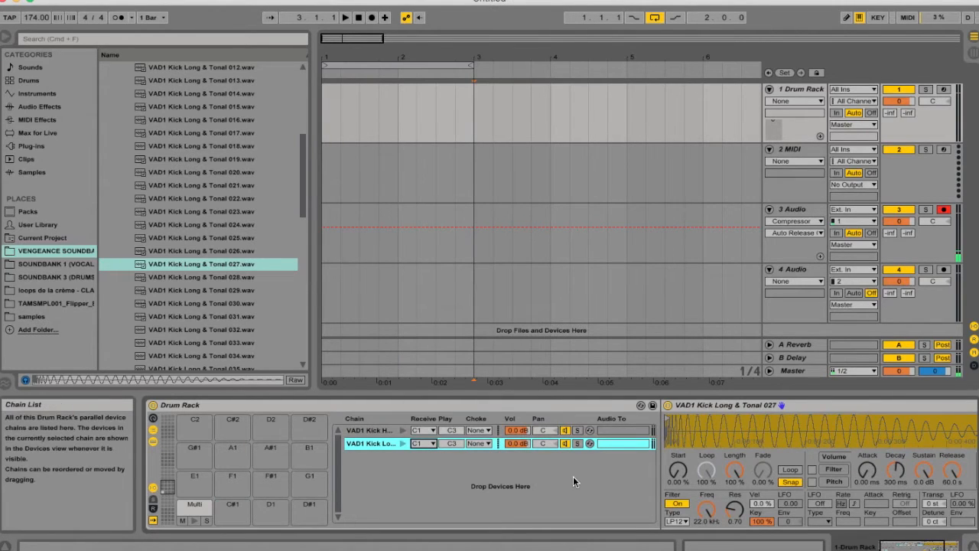
Create a two-bar MIDI clip at the start of the Drum Rack track and show its notes
scroll(572, 476, "right", 3)
scroll(573, 476, "left", 2)
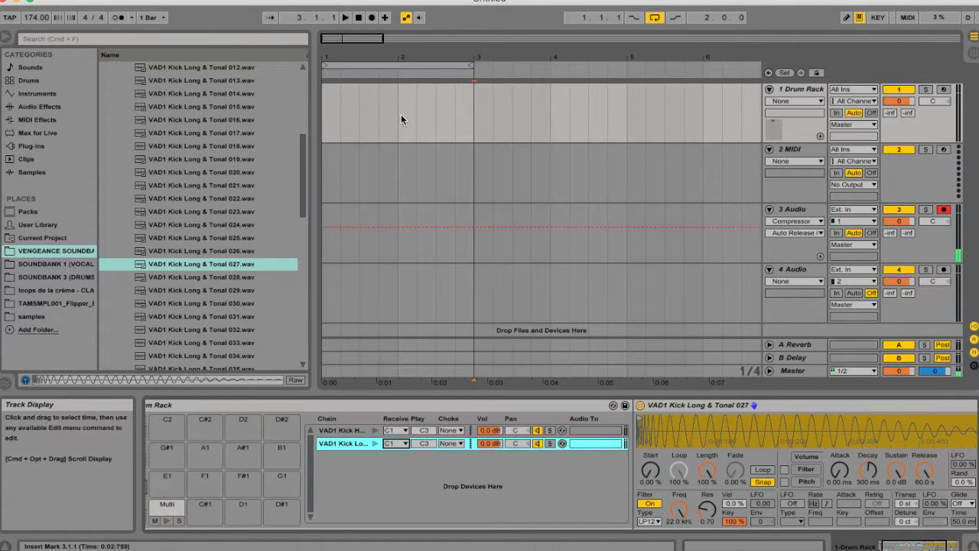
left_click_drag(462, 124, 299, 128)
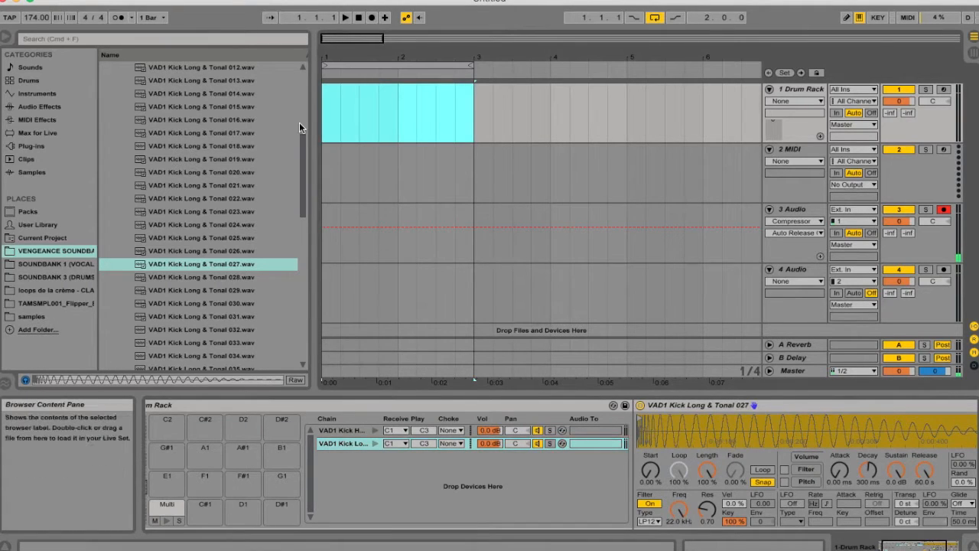
key("super+shift+m")
left_click(349, 88)
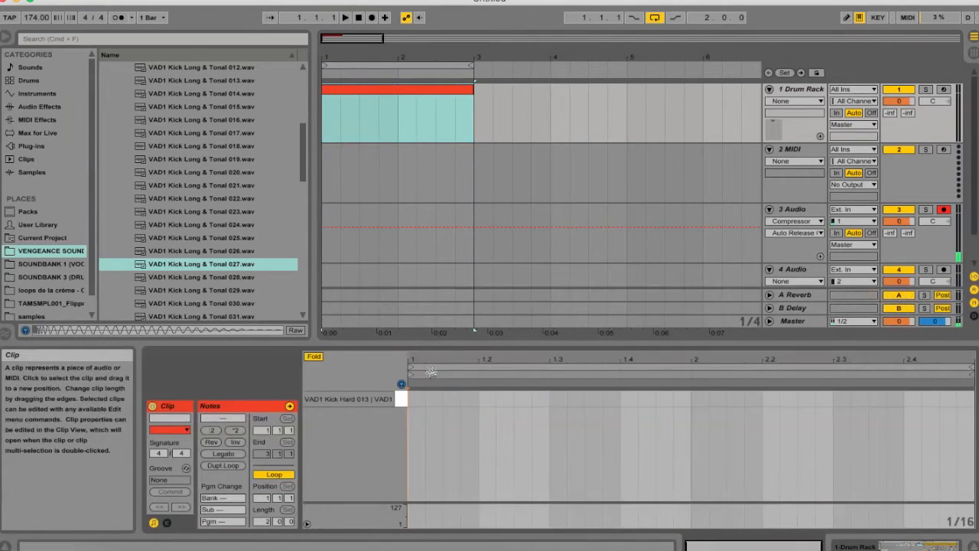
Draw a C1 kick note from 1.1.1 to 1.2.1 and copy it to the second beat at 1.2.1
double_click(412, 395)
left_click_drag(424, 397, 480, 397)
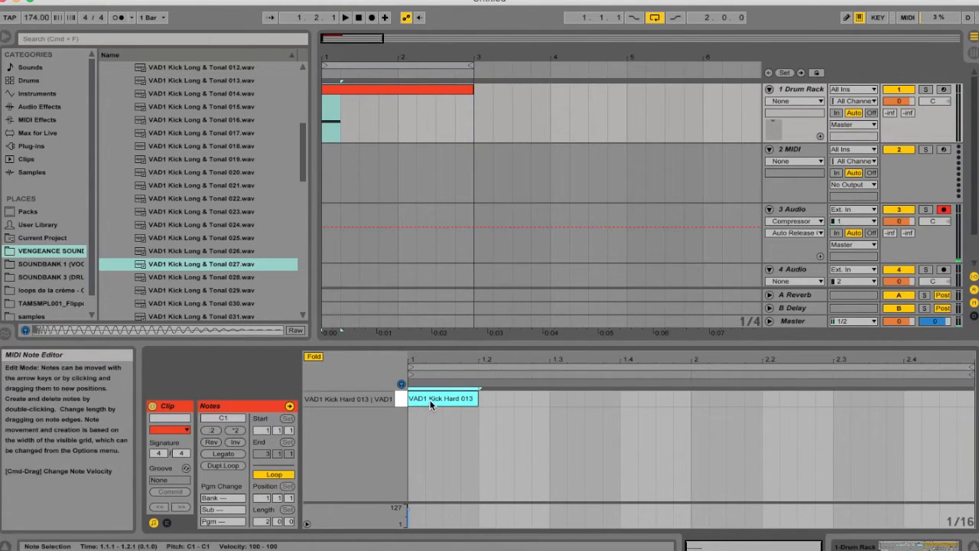
left_click_drag(429, 398, 504, 400)
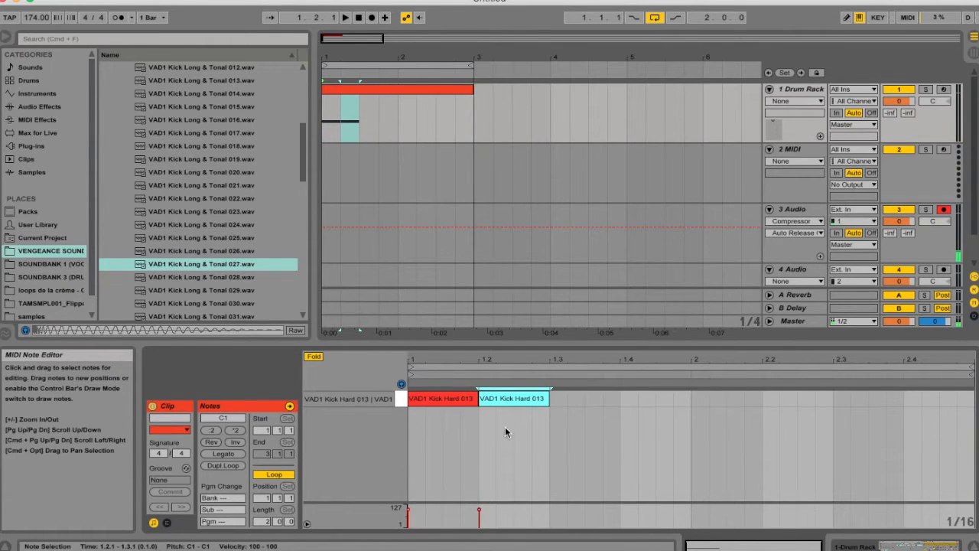
Copy the C1 kick notes across the clip so both bars have a kick on every beat, and reopen the Drum Rack's devices
left_click_drag(510, 422, 445, 399)
left_click_drag(440, 399, 593, 399)
left_click_drag(659, 437, 428, 404)
left_click_drag(428, 402, 729, 405)
left_click(793, 92)
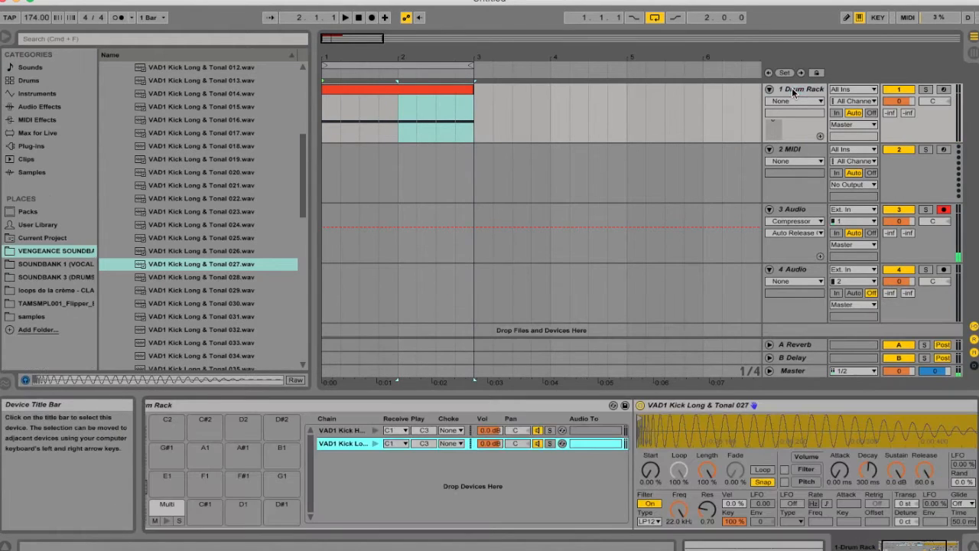
Audition samples in the VAD1 Sub Kicks folder as candidates for a third kick layer, ending on VAD1 Sub Kick 12
scroll(183, 136, "up", 6)
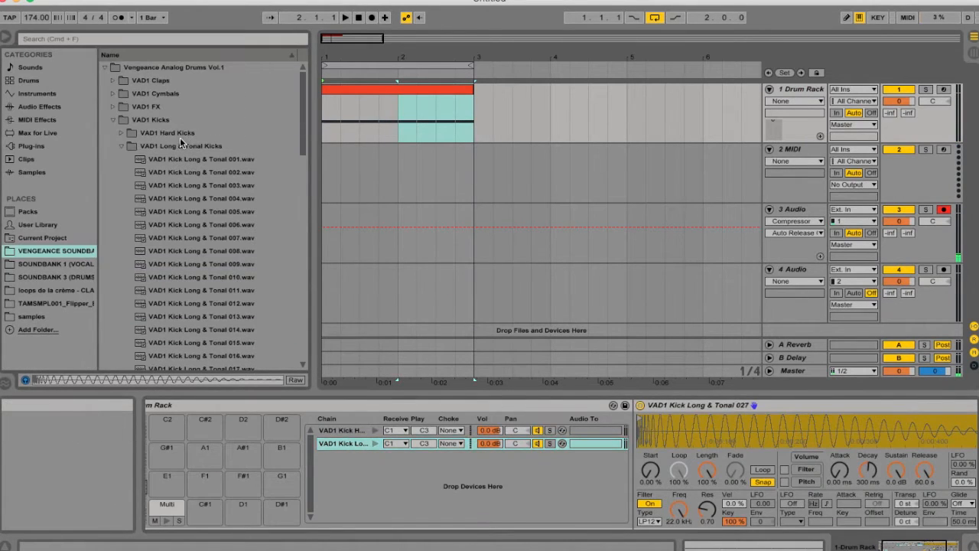
left_click(121, 146)
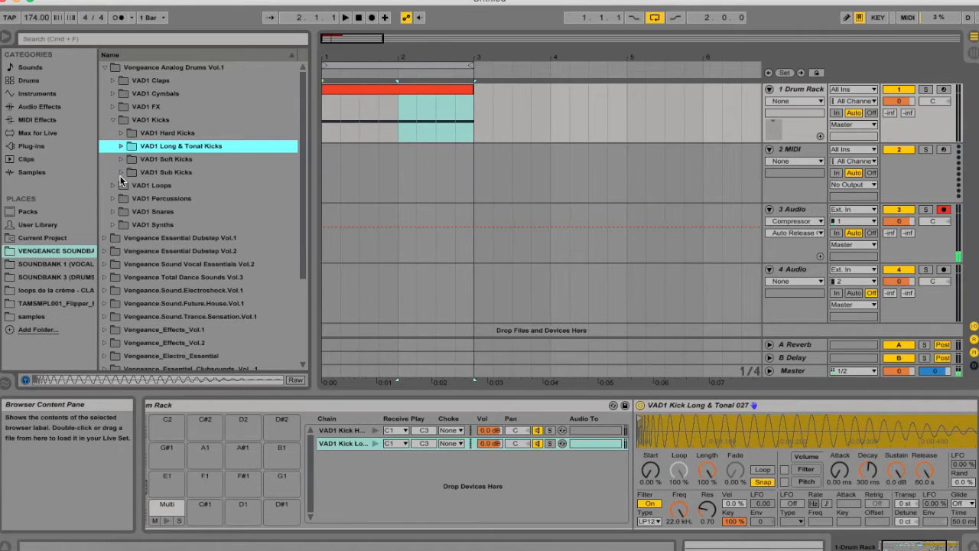
left_click(120, 172)
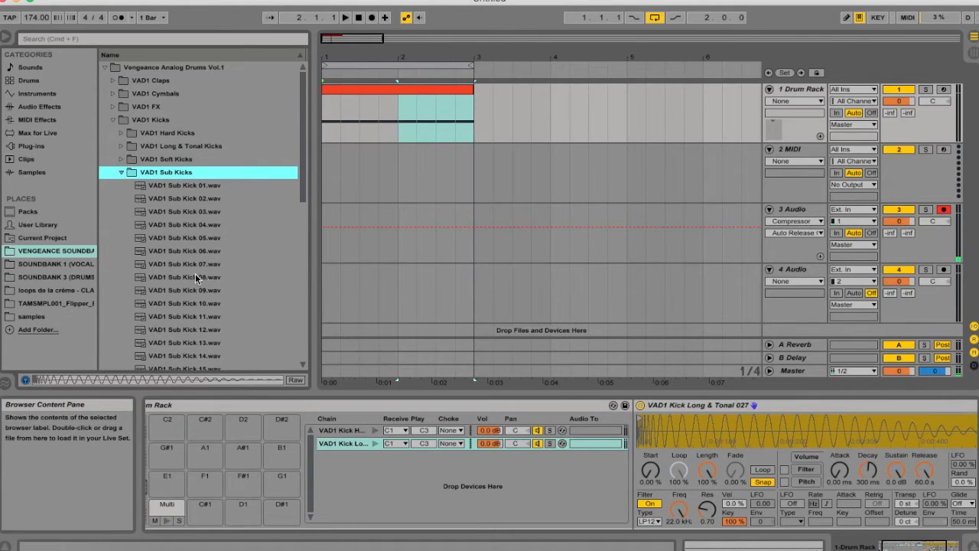
left_click(203, 316)
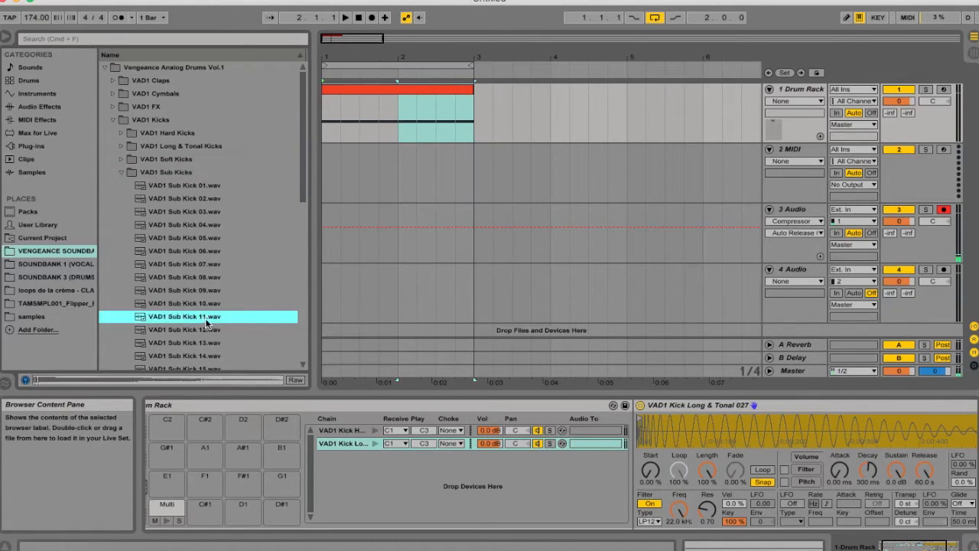
scroll(203, 306, "down", 4)
left_click(200, 291)
left_click(198, 214)
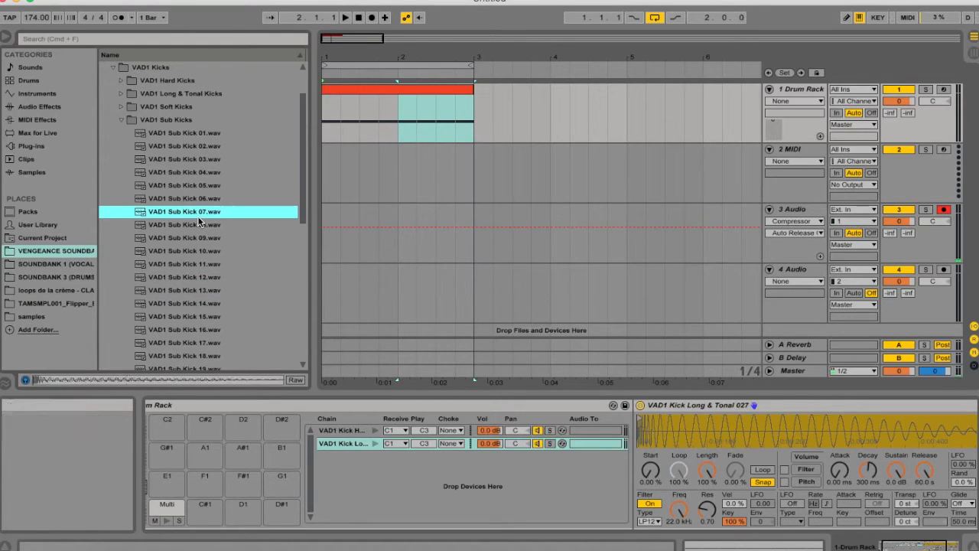
left_click(199, 199)
left_click(198, 185)
left_click(199, 172)
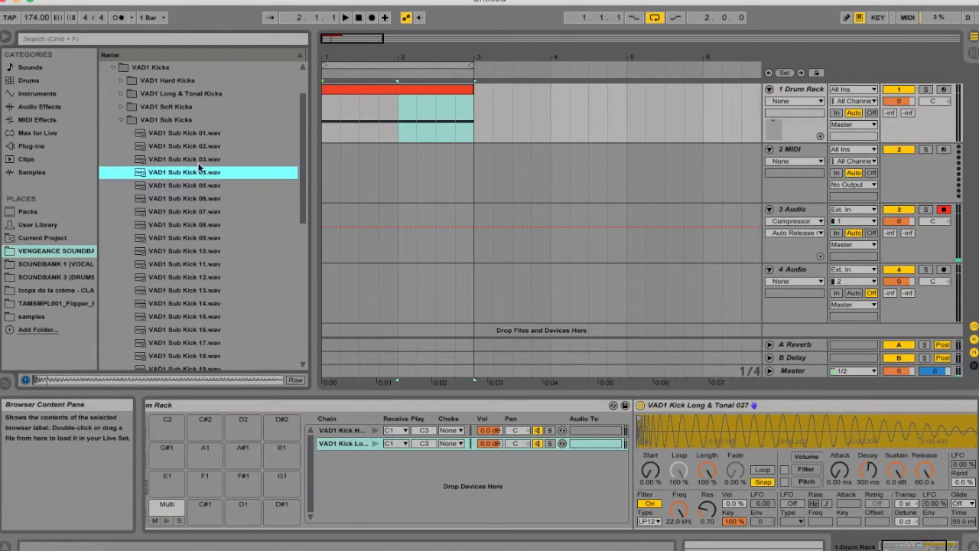
left_click(199, 159)
left_click(212, 238)
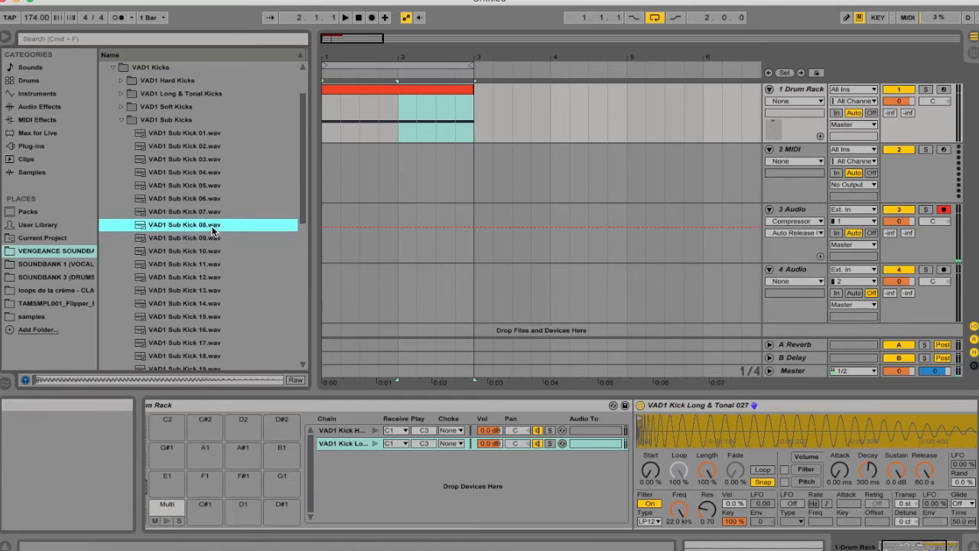
left_click(205, 251)
left_click(204, 264)
left_click(206, 277)
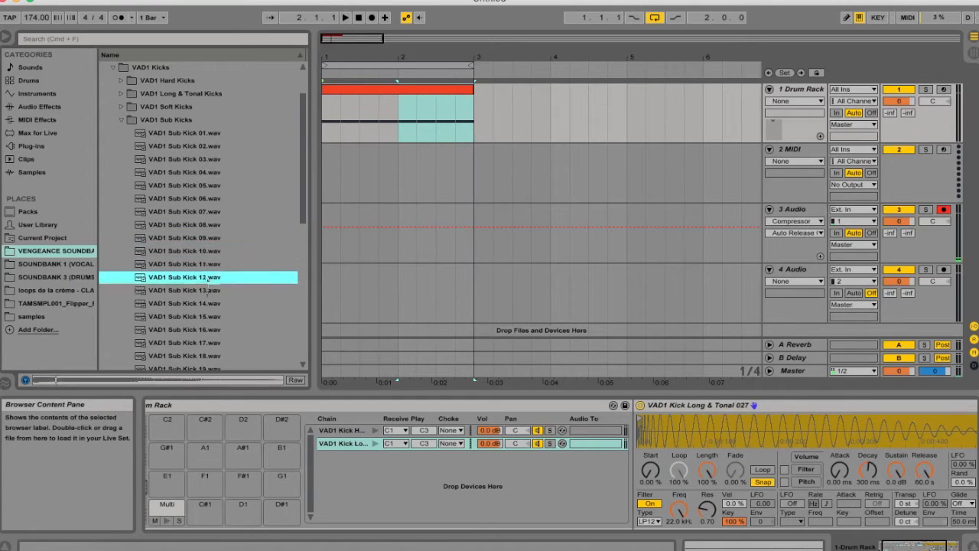
Add VAD1 Sub Kick 12 as a third Drum Rack chain and set its Receive note to C1
left_click_drag(208, 279, 383, 481)
left_click(395, 457)
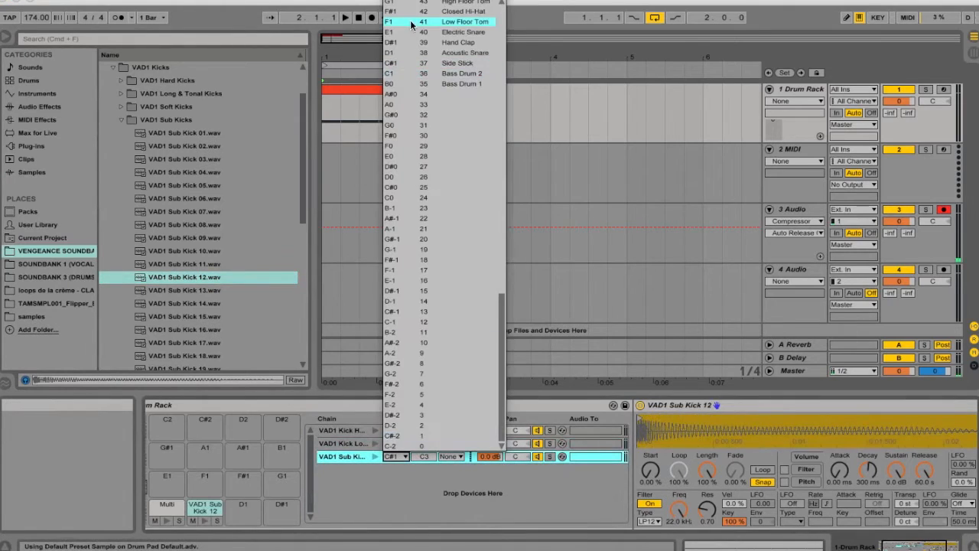
left_click(409, 73)
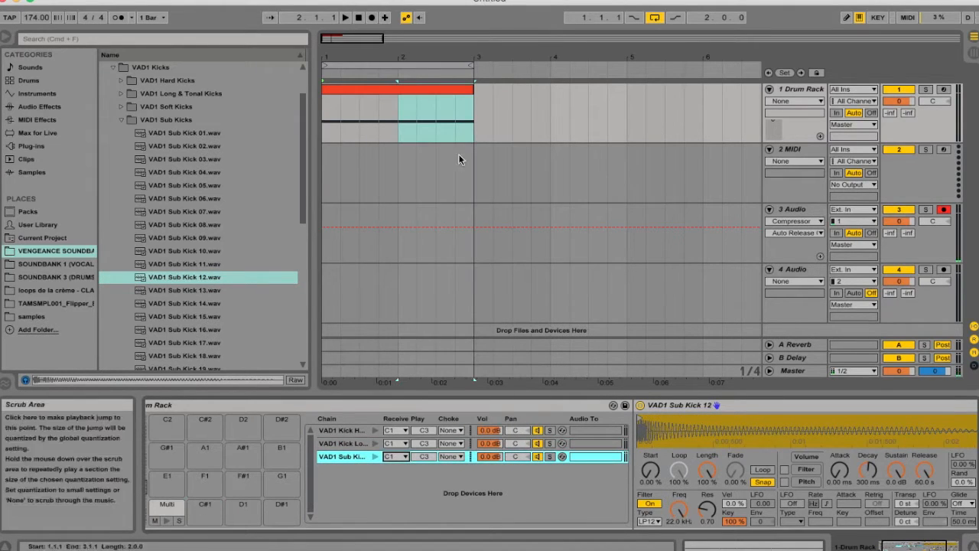
Group the three kick chains into one nested Drum Rack chain
left_click(348, 430, "shift")
right_click(348, 429)
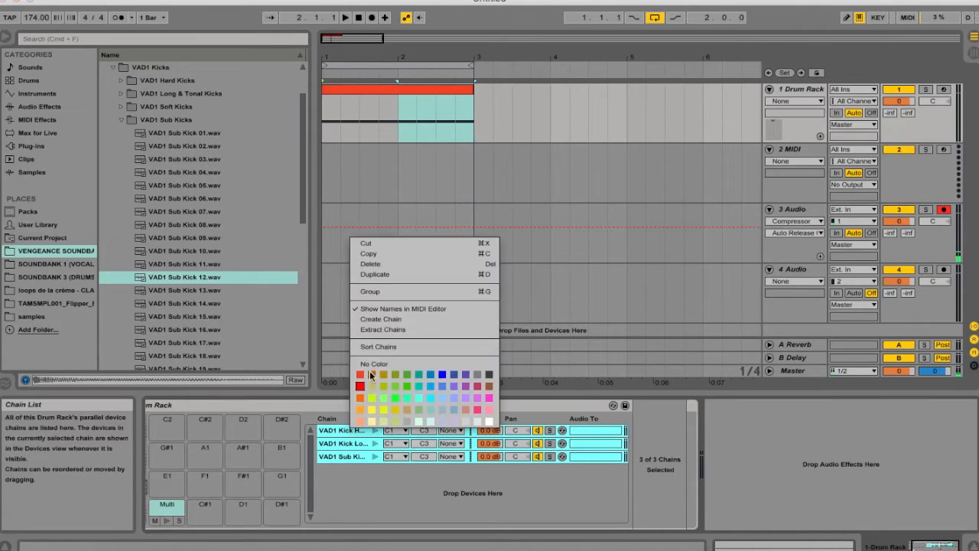
left_click(391, 293)
Rename the grouped chain KICKS and colour it blue
right_click(348, 430)
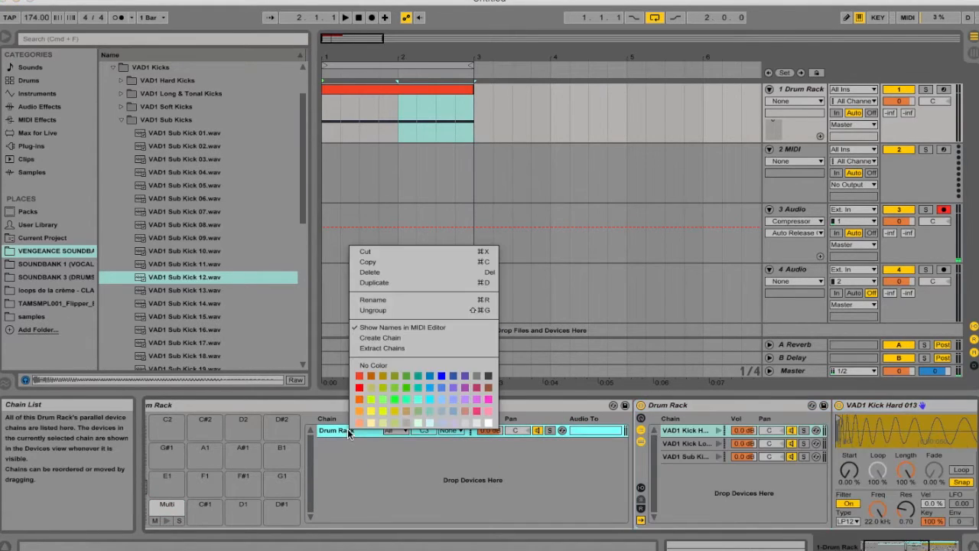
left_click(391, 300)
type("KCIKS")
key("BackSpace")
key("BackSpace")
key("BackSpace")
key("BackSpace")
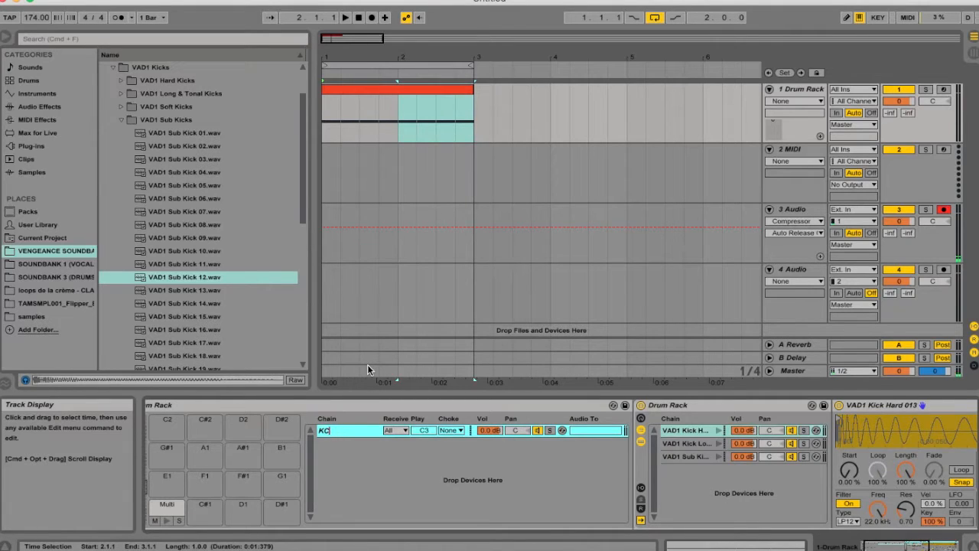
type("ICKS")
key("Return")
right_click(363, 430)
left_click(455, 374)
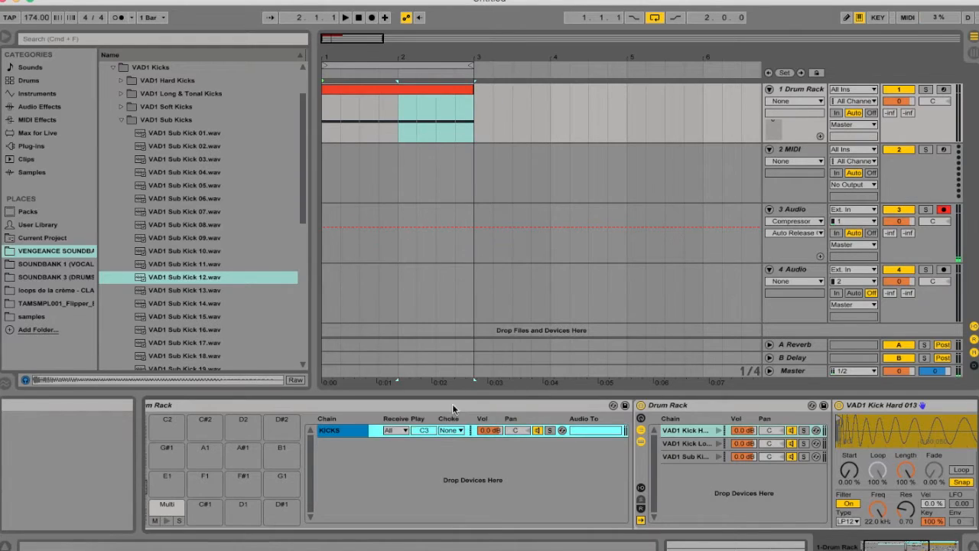
Solo the VAD1 Kick Hard 013 chain inside the KICKS group and set its volume envelope Release to 1.00 ms
scroll(429, 474, "right", 5)
scroll(430, 474, "left", 3)
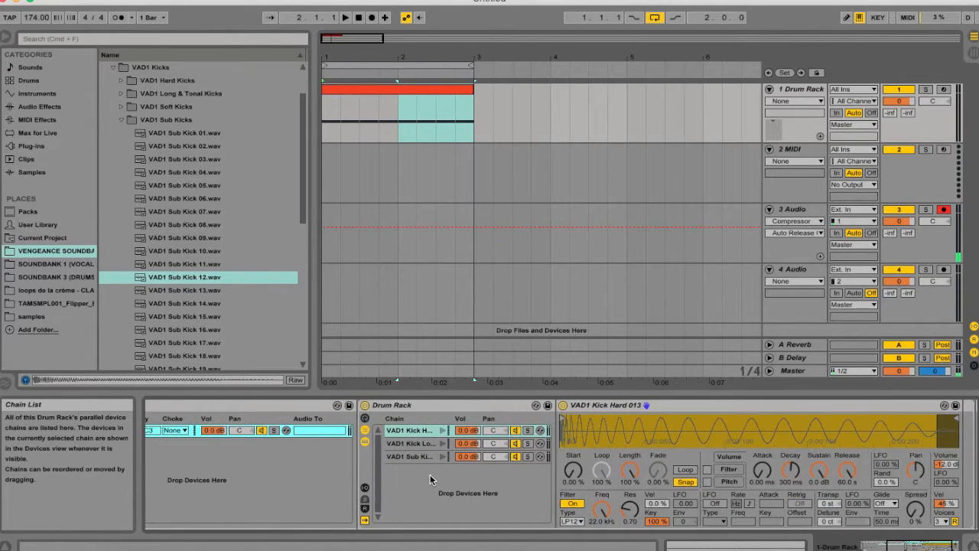
left_click(420, 433)
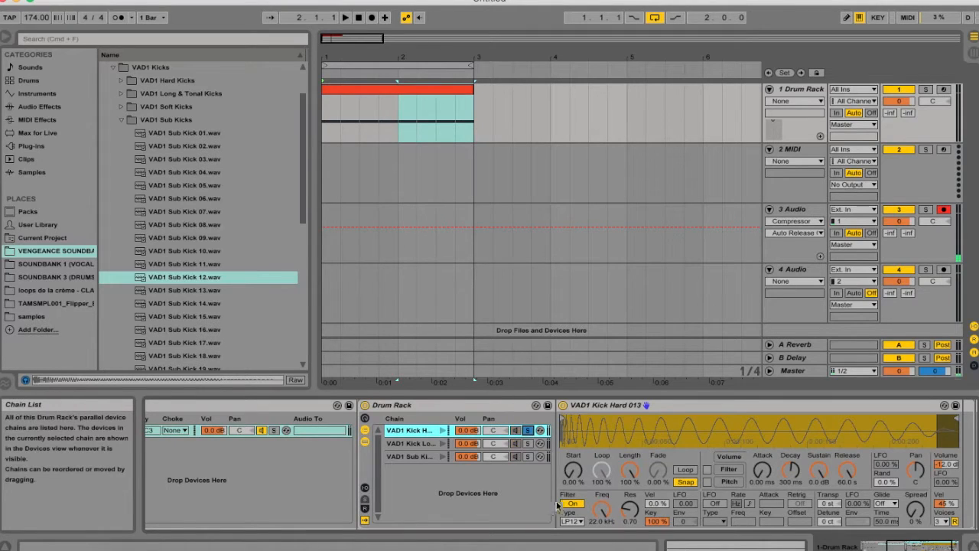
left_click(527, 430)
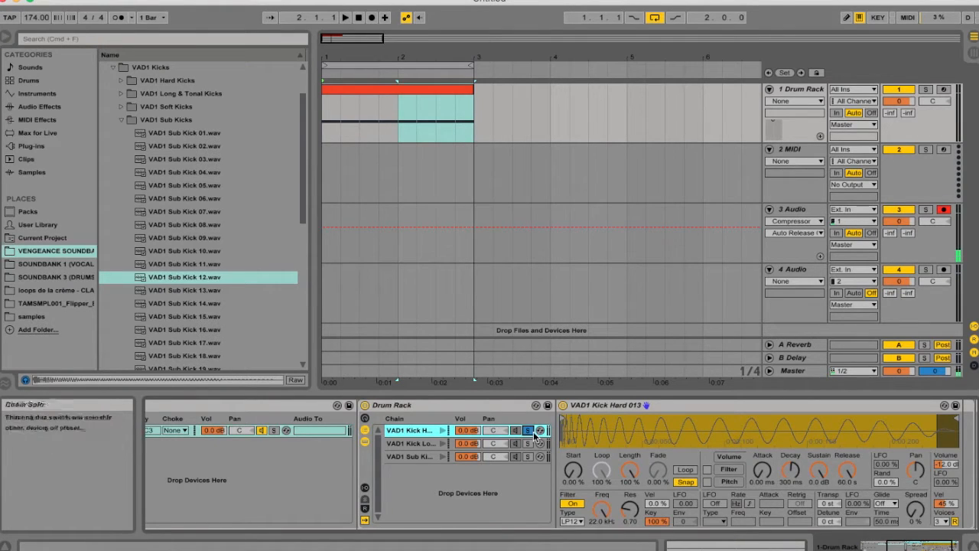
left_click(848, 472)
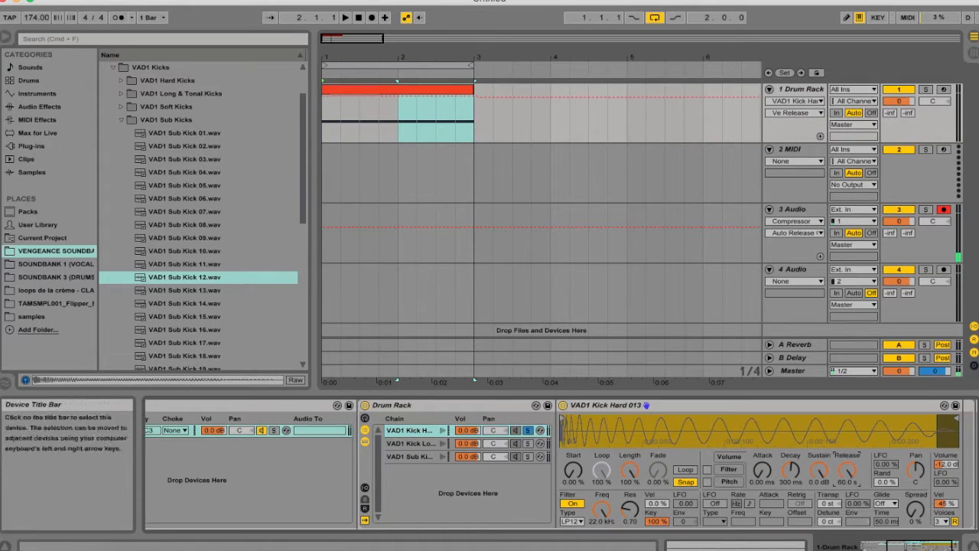
left_click_drag(848, 472, 854, 462)
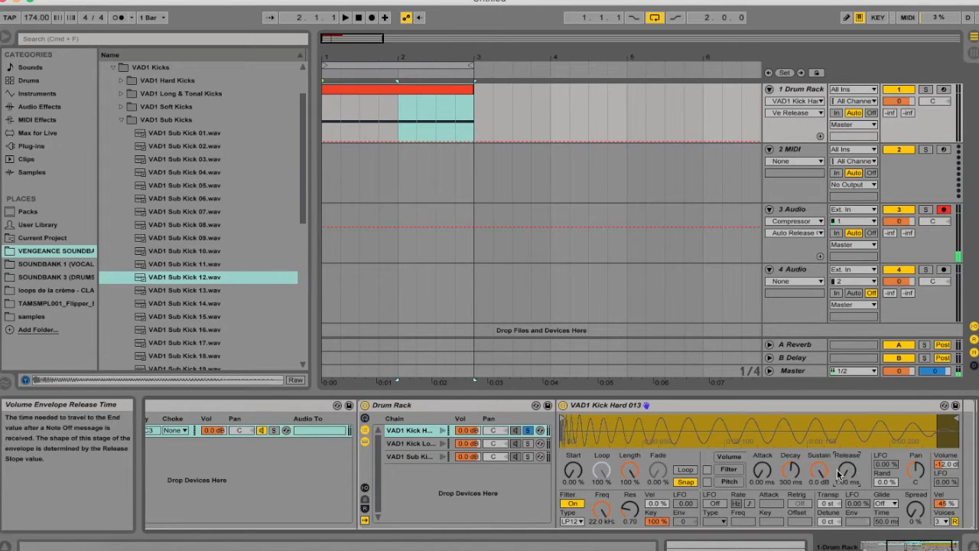
Play the loop and set the Kick Hard 013 volume envelope to Sustain -13 dB and Decay 640 ms
key("space")
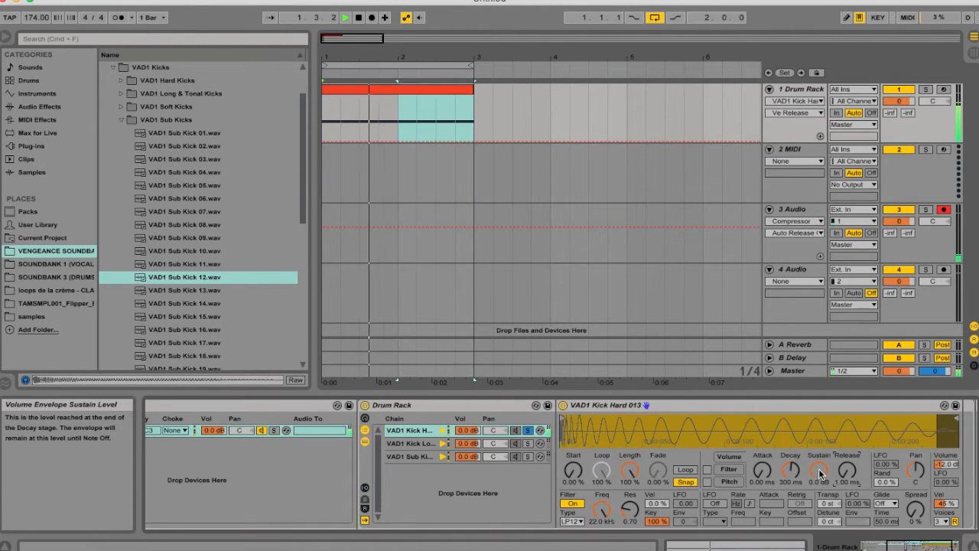
left_click_drag(819, 474, 819, 502)
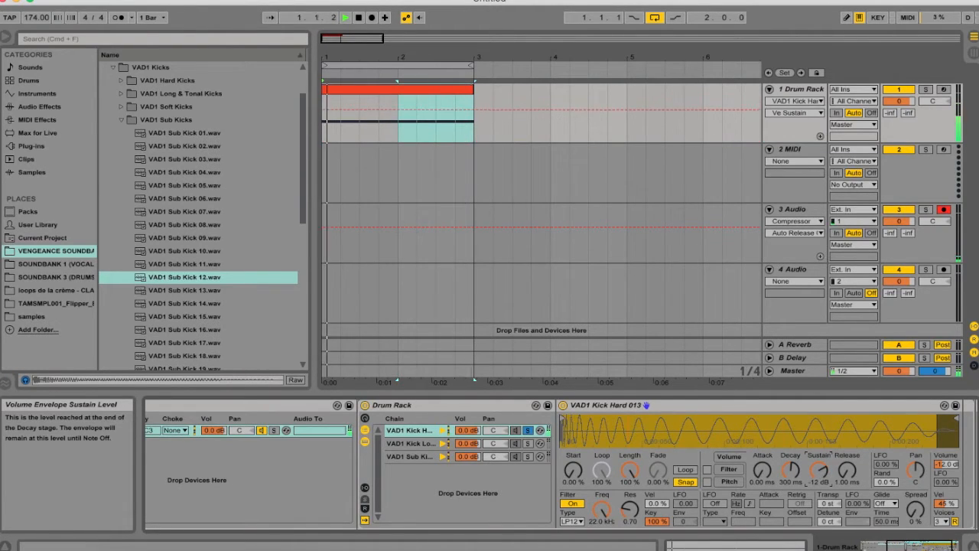
mouse_move(796, 474)
left_mouse_down()
mouse_move(796, 461)
mouse_move(819, 472)
mouse_move(791, 472)
left_mouse_up()
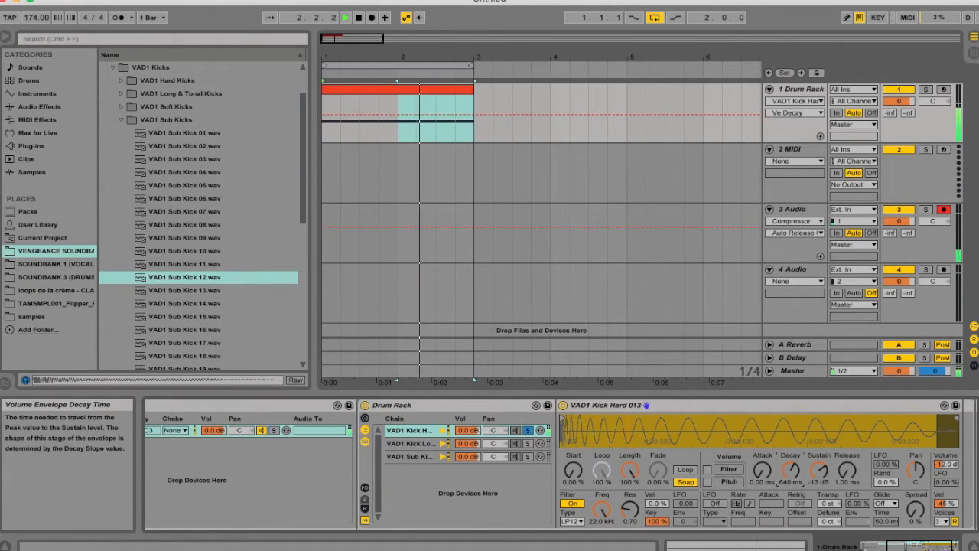
Solo the Kick Long & Tonal 027 chain and set its volume envelope to Release 1.00 ms, Sustain -27 dB and Decay 908 ms
left_click(429, 443)
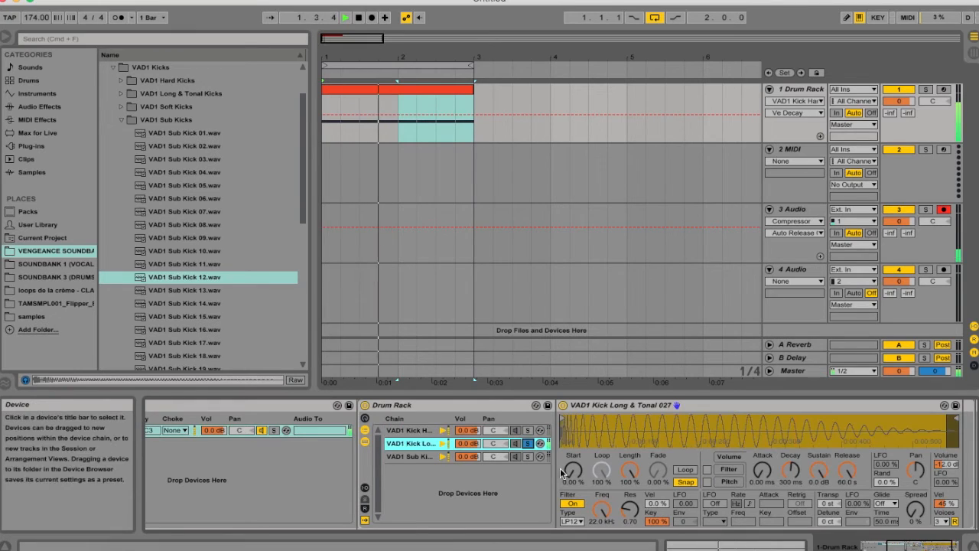
left_click_drag(846, 471, 847, 535)
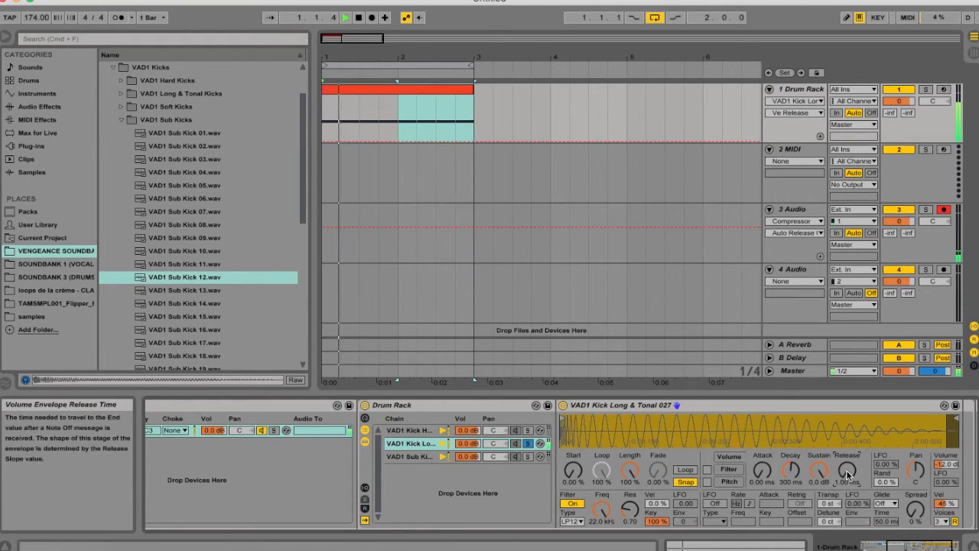
left_click_drag(820, 469, 820, 489)
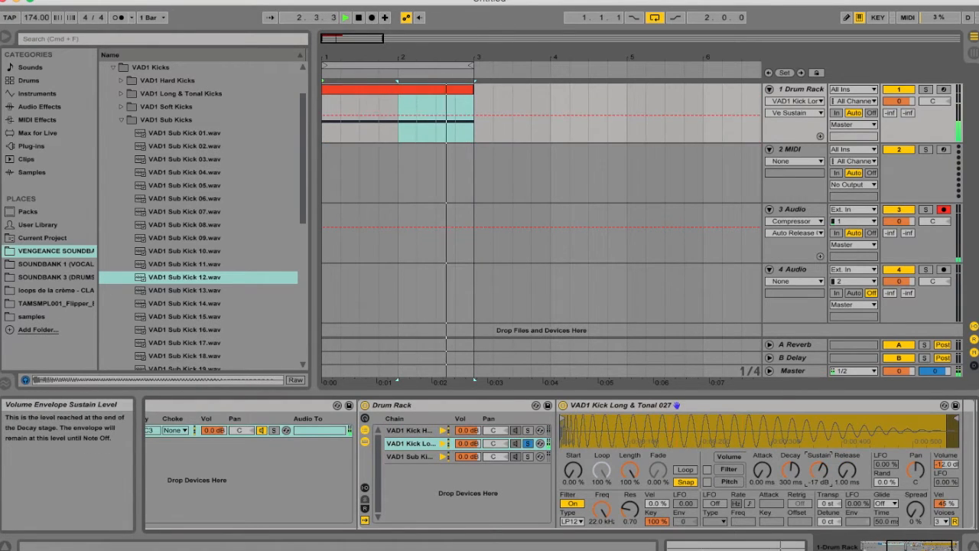
mouse_move(820, 470)
left_mouse_down()
mouse_move(791, 459)
mouse_move(823, 476)
mouse_move(823, 486)
mouse_move(790, 462)
mouse_move(819, 471)
left_mouse_up()
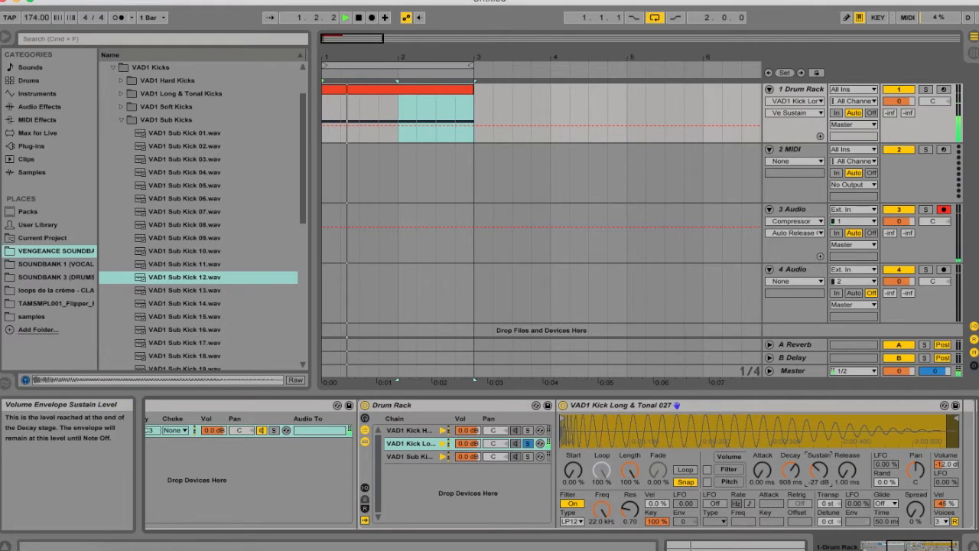
Solo the Sub Kick 12 chain and set its volume envelope to Release 1.00 ms, Sustain -23 dB and Decay 908 ms
left_click(528, 456)
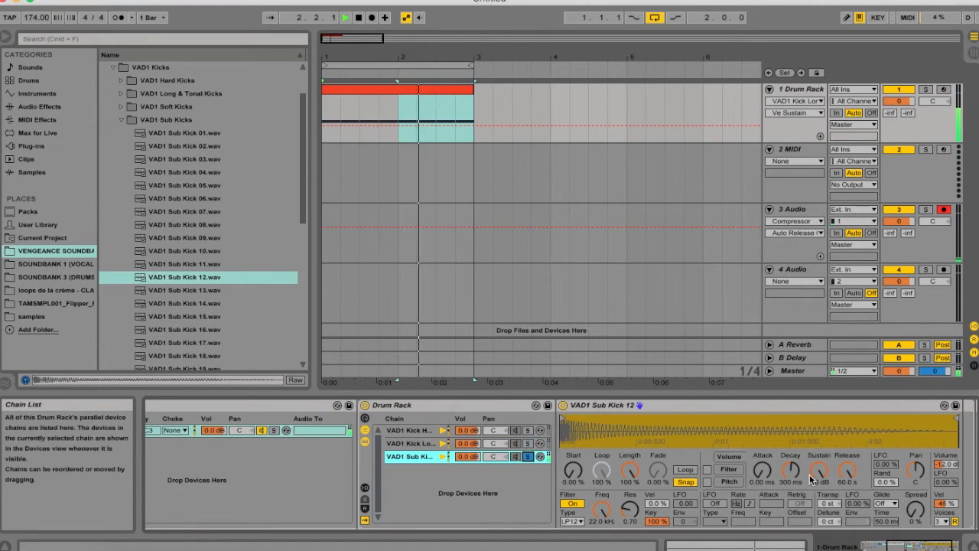
left_click_drag(845, 472, 845, 528)
left_click_drag(820, 471, 820, 507)
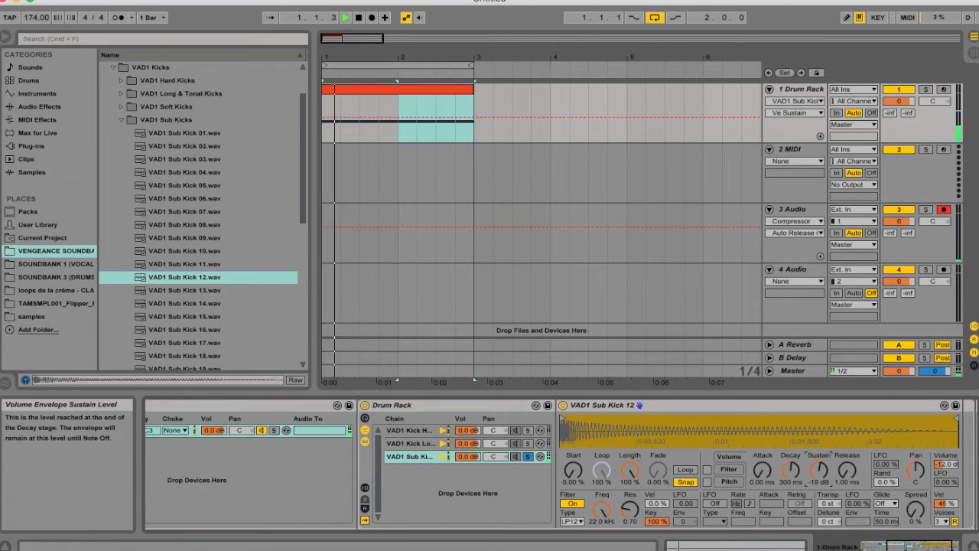
left_click_drag(791, 471, 804, 453)
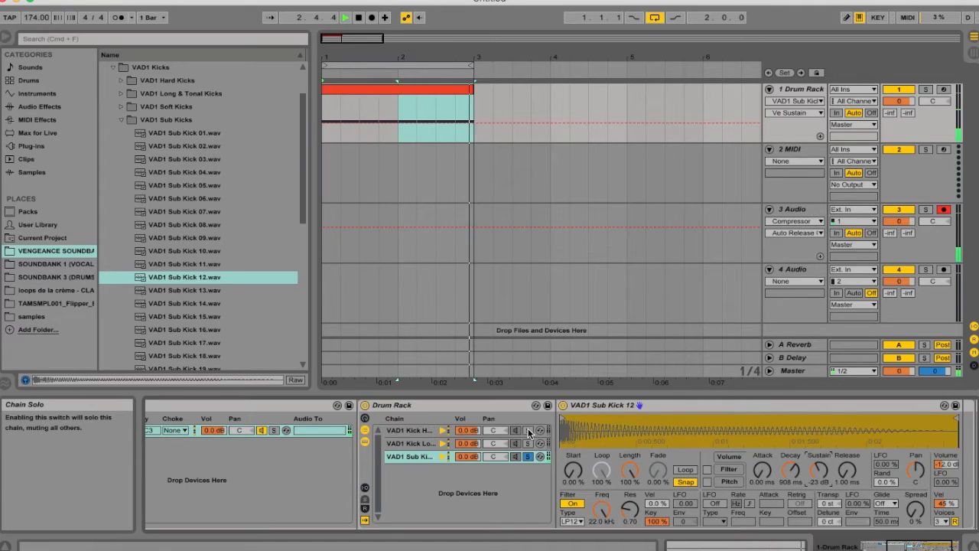
Solo the Kick Hard 013 and Kick Long & Tonal 027 chains together and play the loop to hear both layers
key("space")
left_click(527, 430)
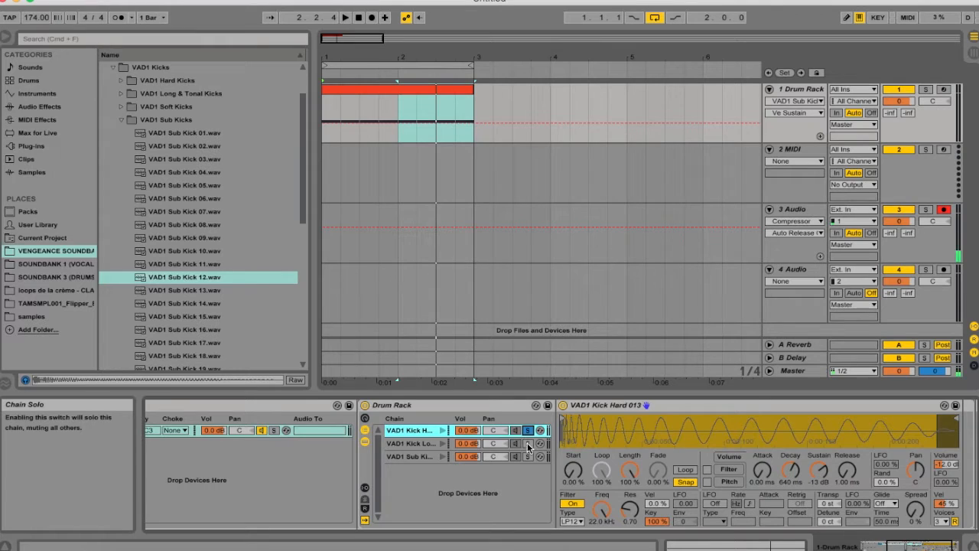
left_click(528, 445)
left_click(527, 430)
left_click(528, 445)
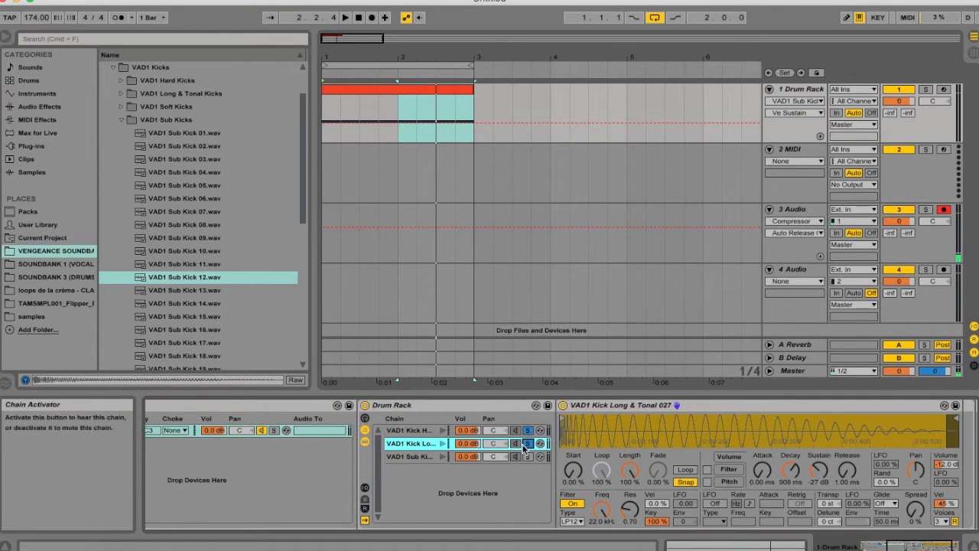
key("space")
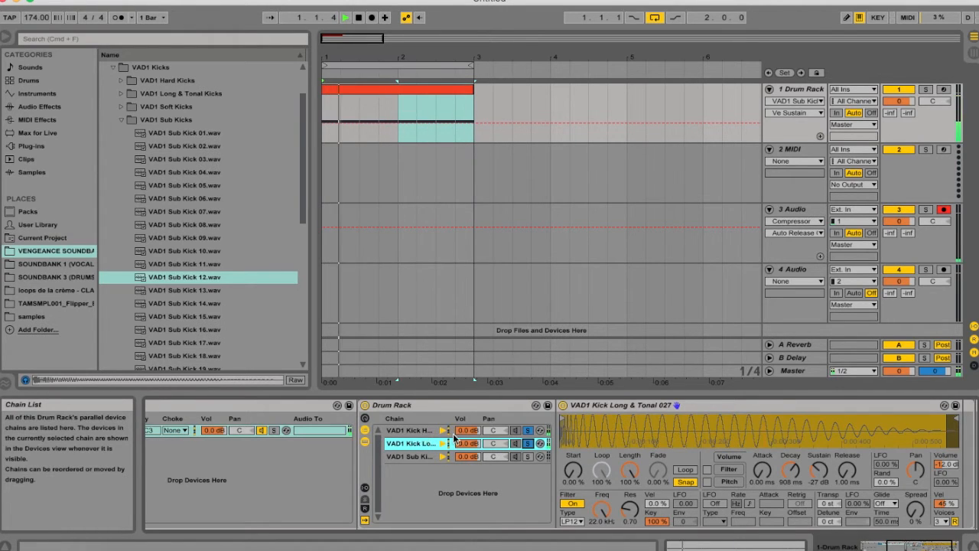
Transpose the Kick Long & Tonal 027 layer to +1 st and set its volume envelope Sustain to -31 dB
left_click(425, 432)
left_click(413, 443)
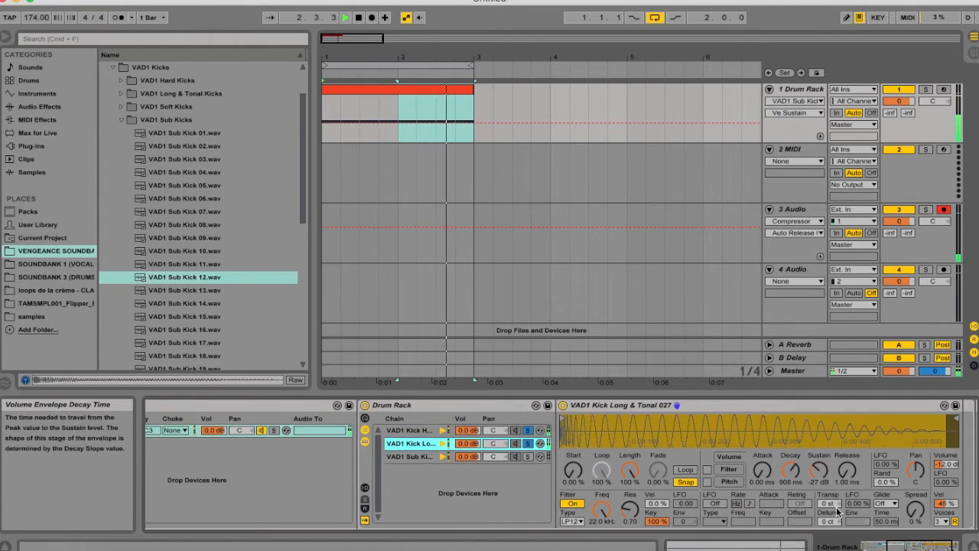
left_click(421, 433)
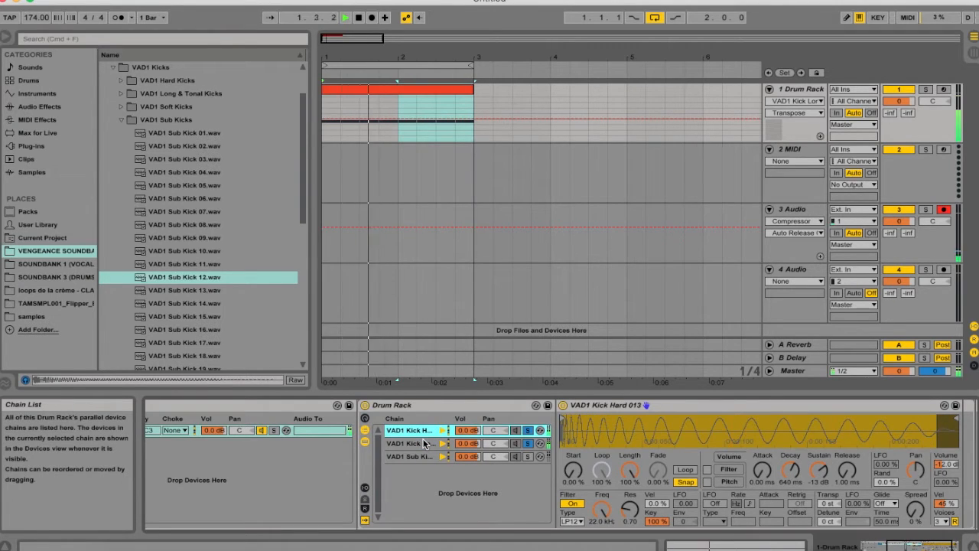
left_click(413, 443)
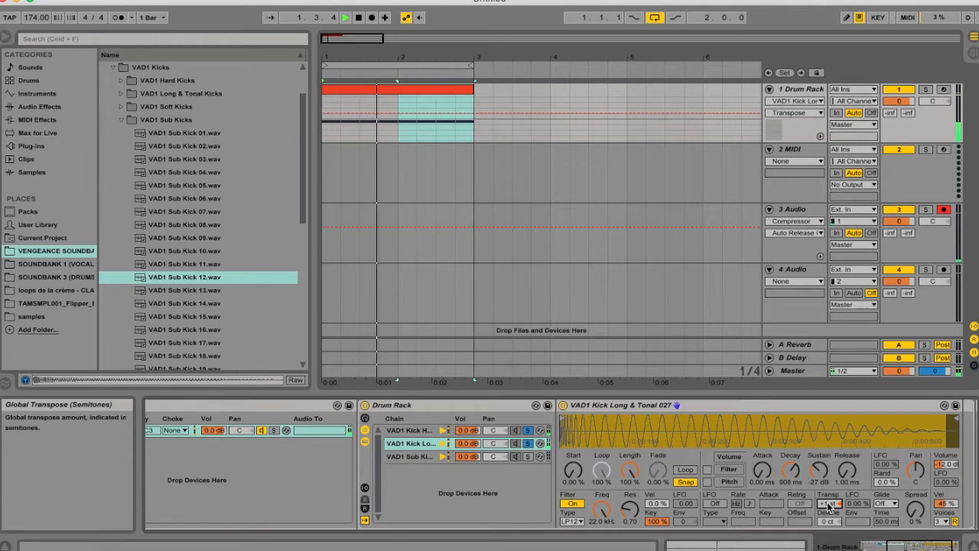
left_click_drag(820, 476, 820, 483)
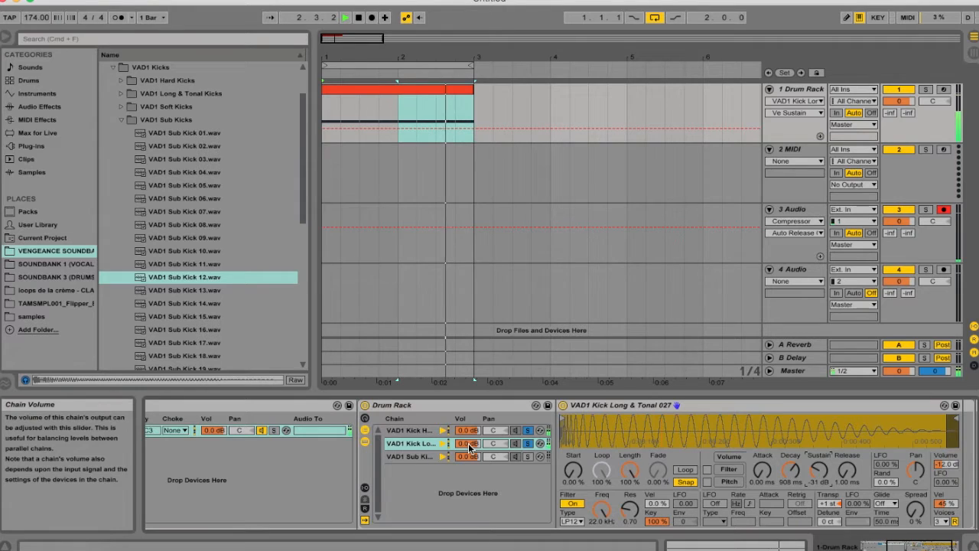
Set the Kick Long & Tonal 027 chain volume to -6.5 dB, try a +2 st transpose and return it to +1 st
left_click_drag(470, 446, 469, 459)
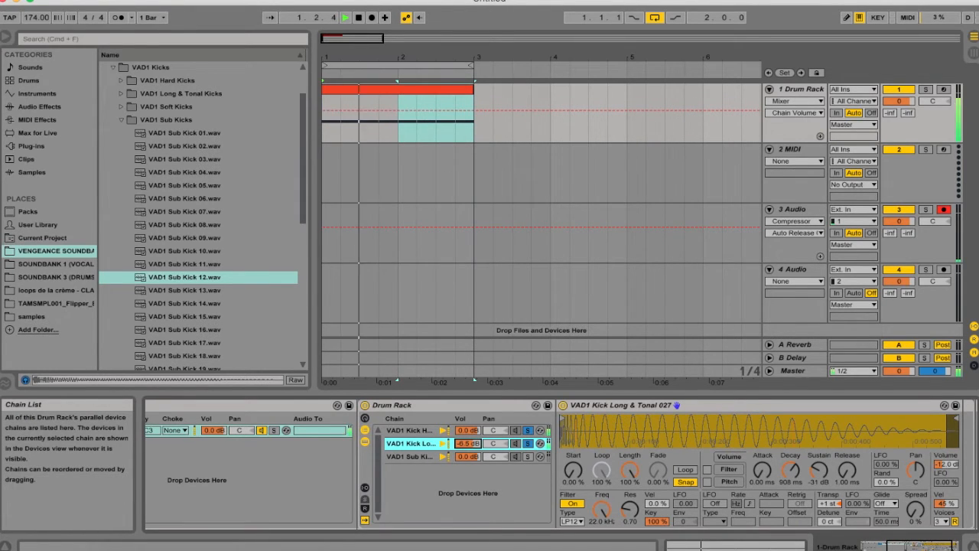
left_click(828, 505)
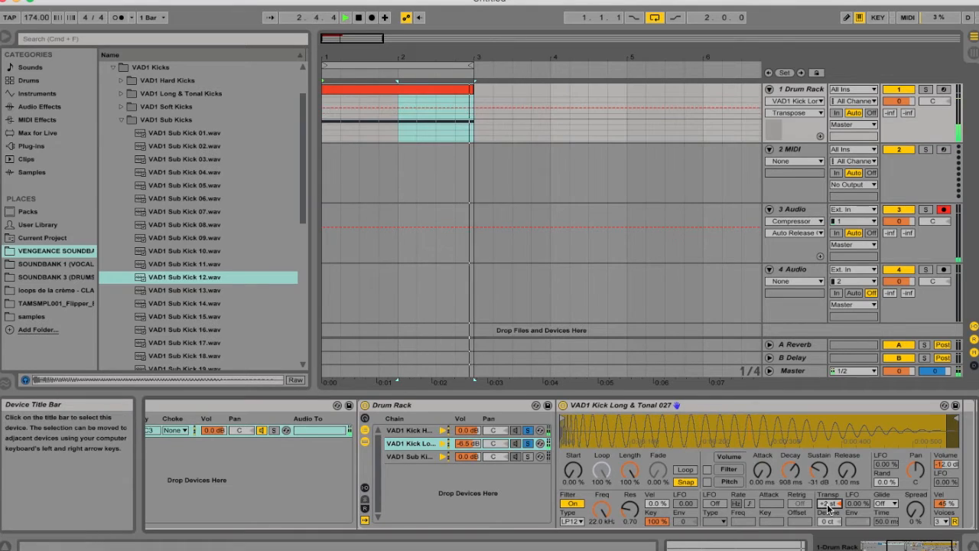
left_click_drag(827, 506, 829, 508)
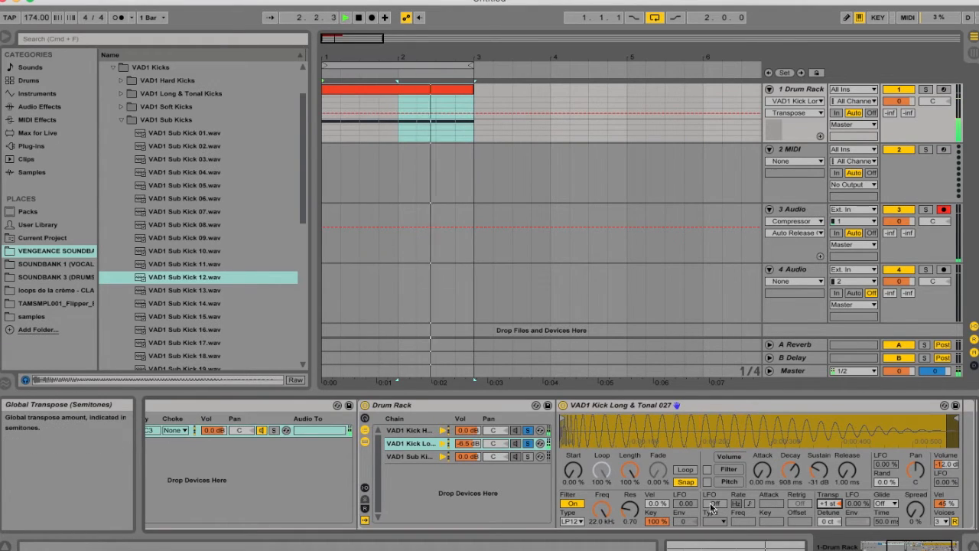
Solo the Sub Kick 12 chain with the other layers, transpose it to -1 st and set its Sustain to -26 dB
left_click(491, 457)
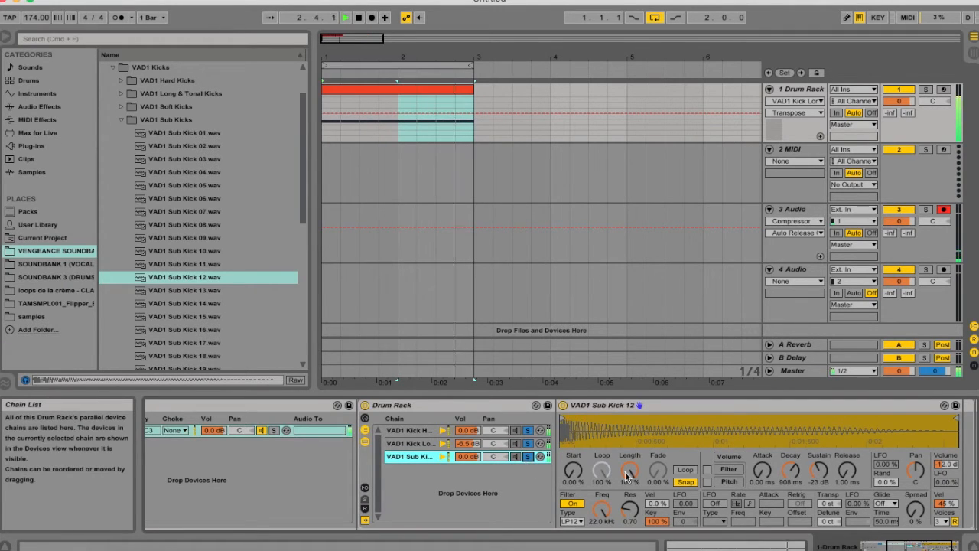
left_click_drag(826, 504, 826, 510)
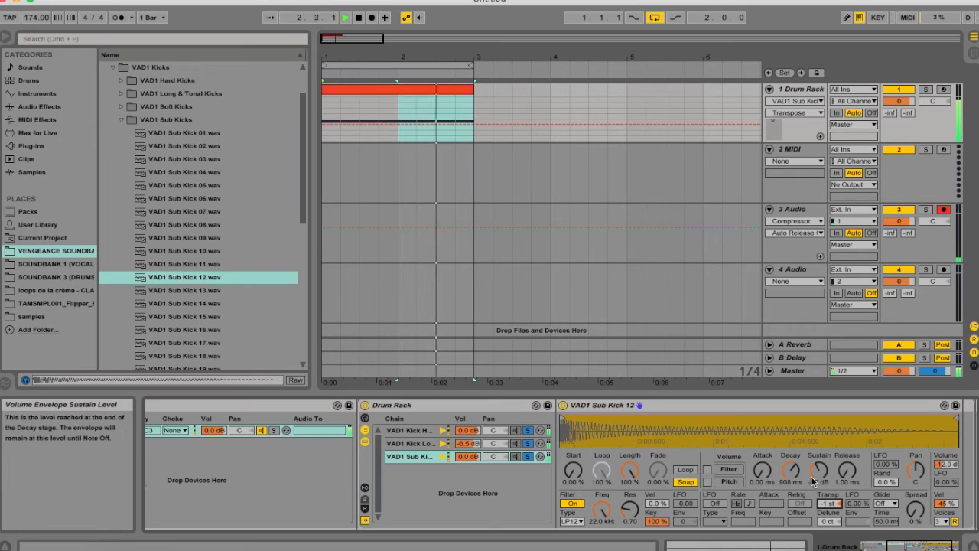
key("space")
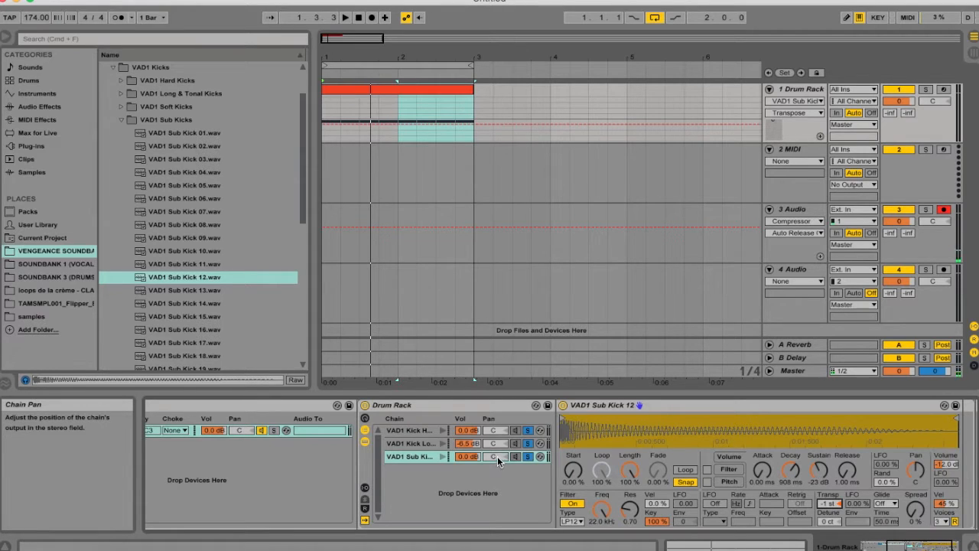
left_click(812, 471)
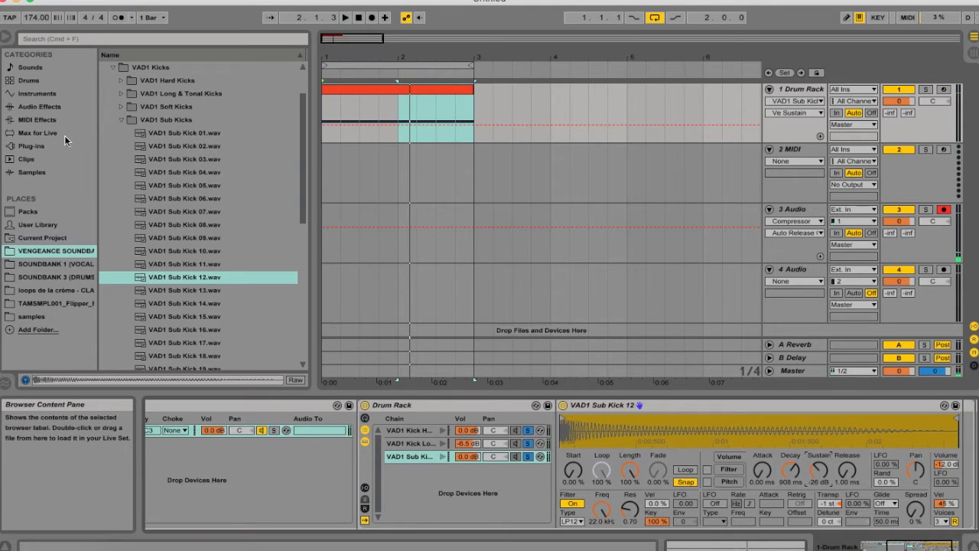
Collapse the VAD1 Sub Kicks, VAD1 Kicks and Vengeance Analog Drums Vol.1 folders in the browser
left_click(123, 121)
scroll(124, 122, "up", 2)
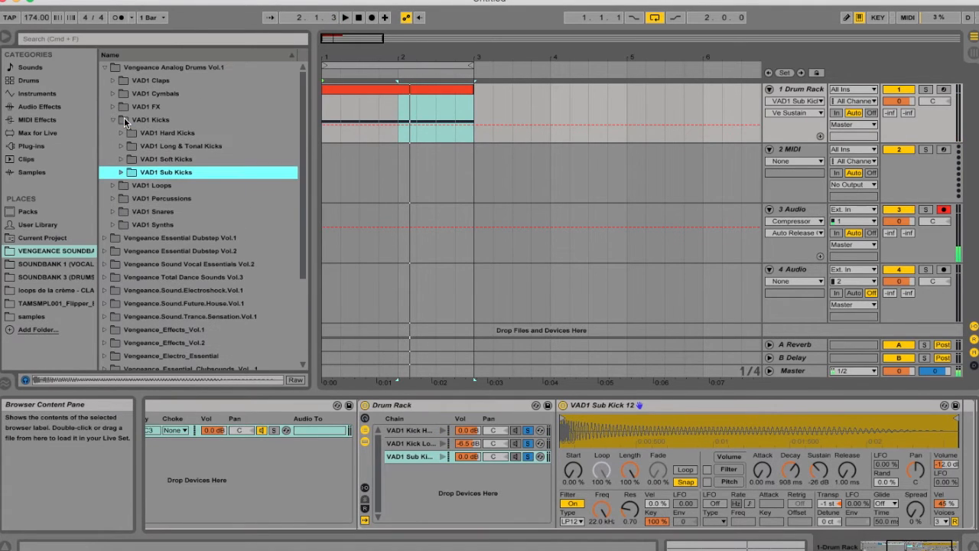
left_click(113, 123)
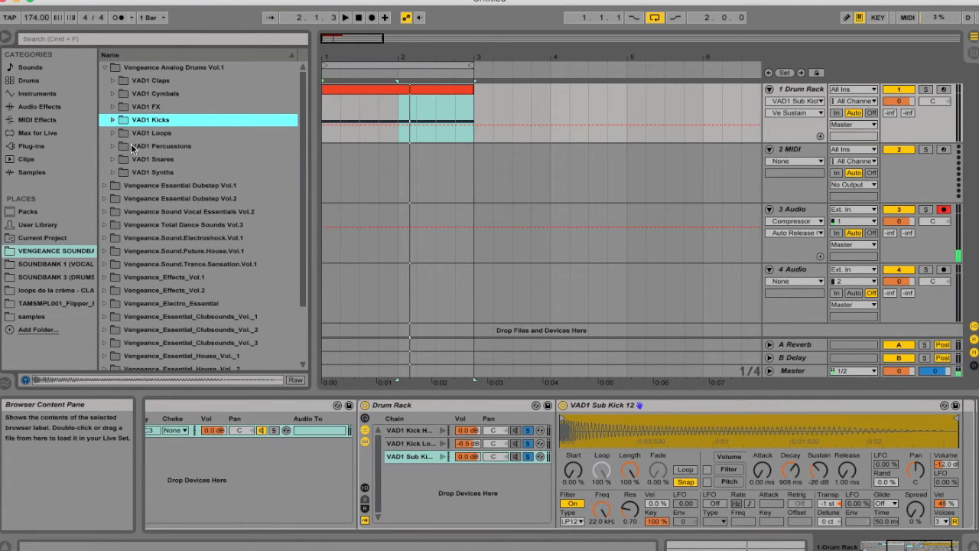
left_click(431, 90)
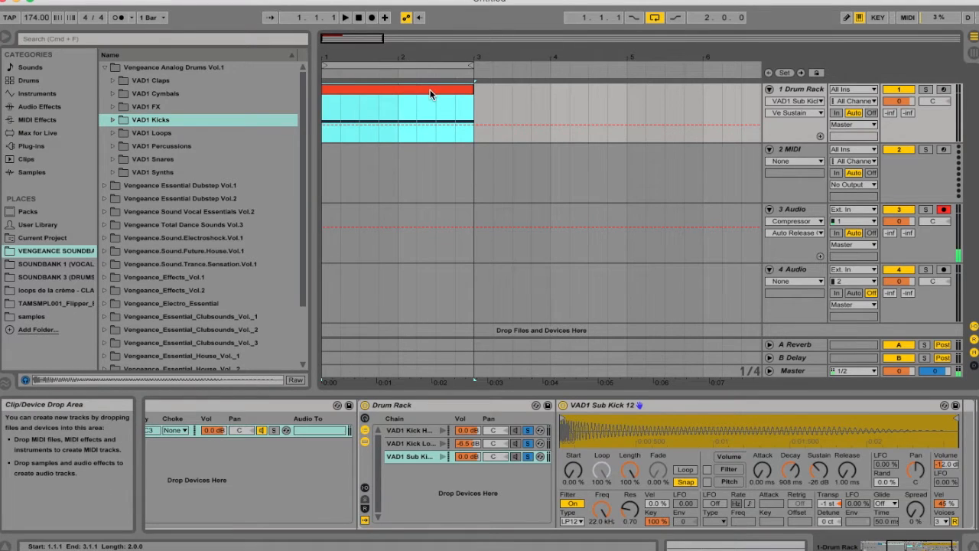
left_click(464, 484)
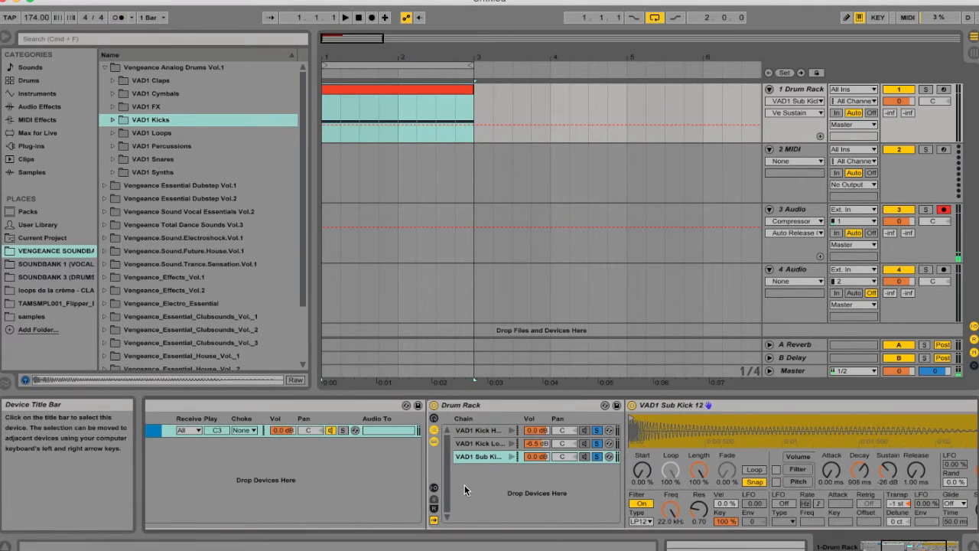
left_click(465, 457)
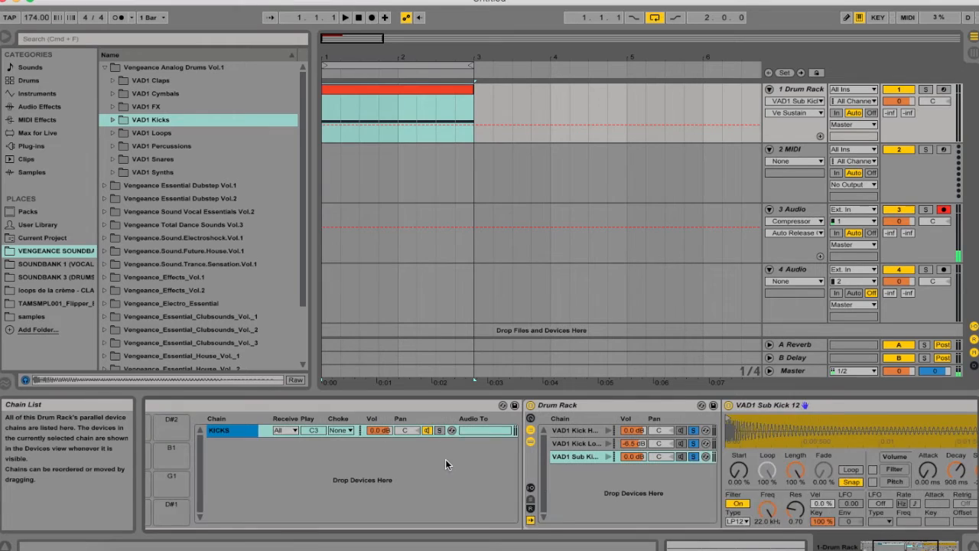
left_click(105, 68)
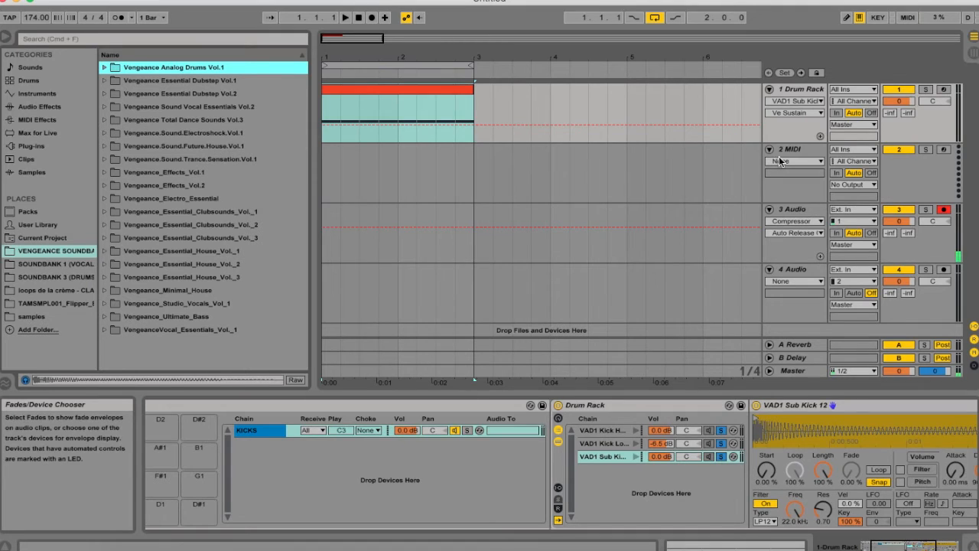
scroll(289, 444, "left", 3)
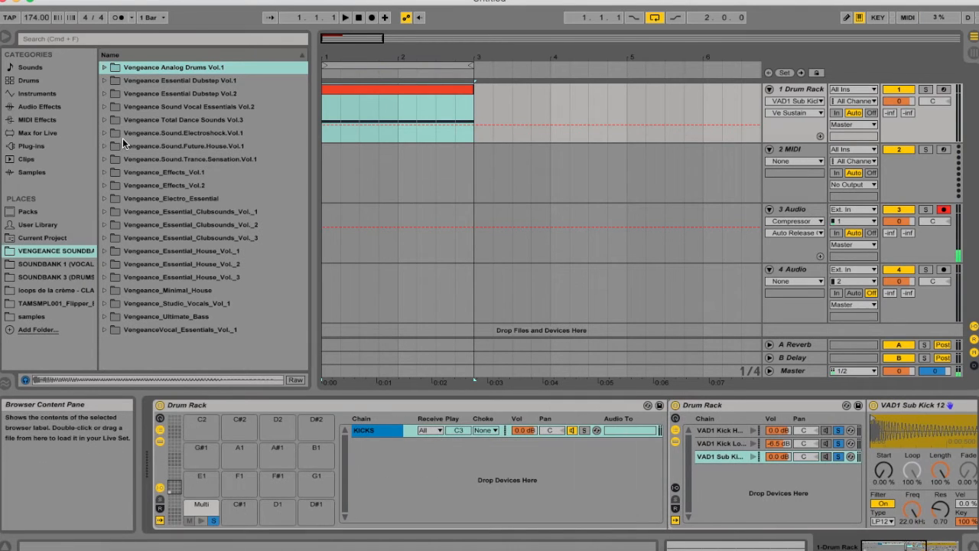
Open the VEE Snares folder inside Vengeance_Electro_Essential > Electro_Essentials > Electro Essentials
left_click(104, 198)
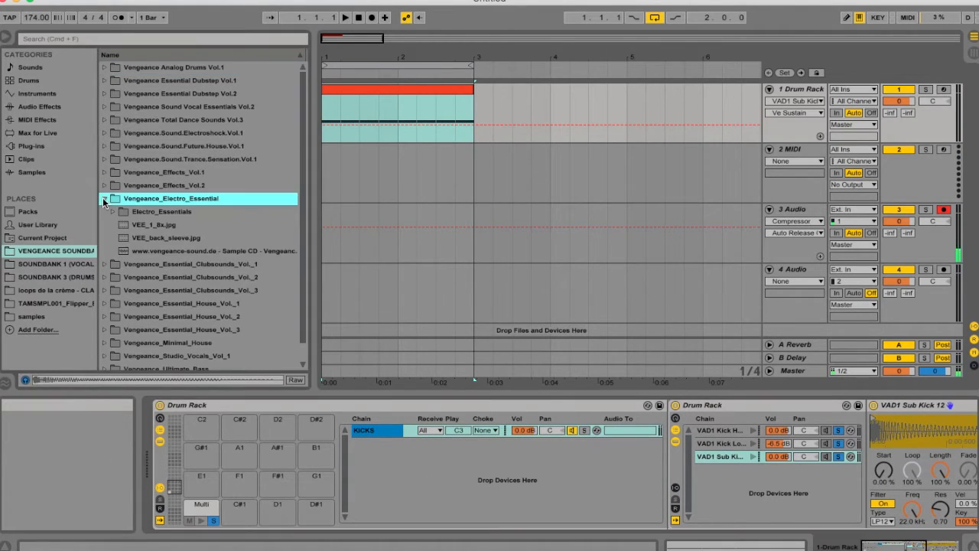
left_click(113, 212)
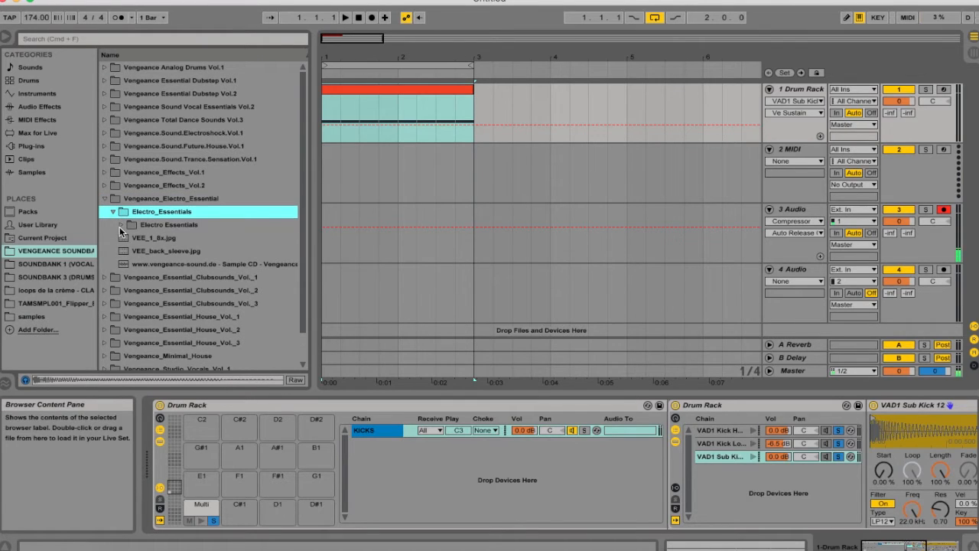
left_click(121, 226)
scroll(149, 255, "down", 1)
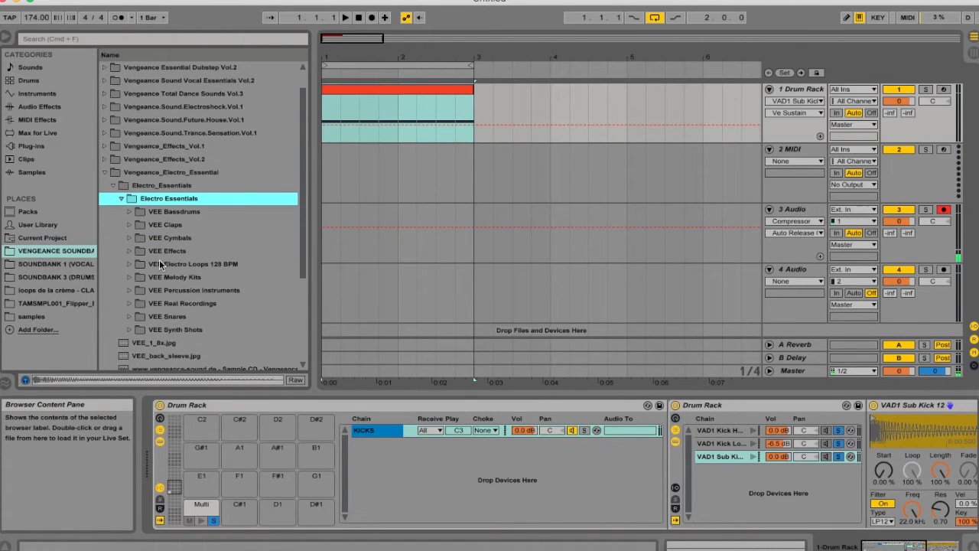
scroll(152, 294, "down", 2)
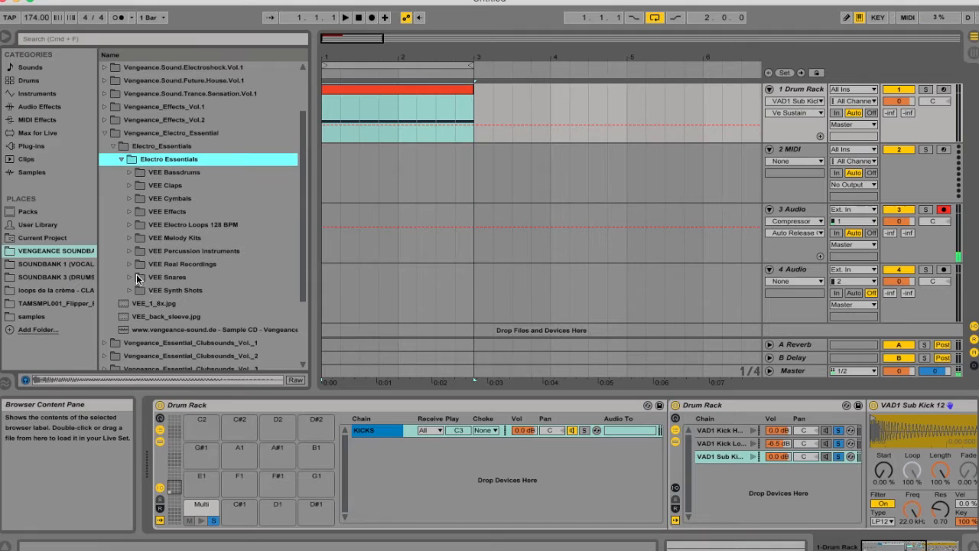
left_click(128, 277)
scroll(191, 276, "down", 4)
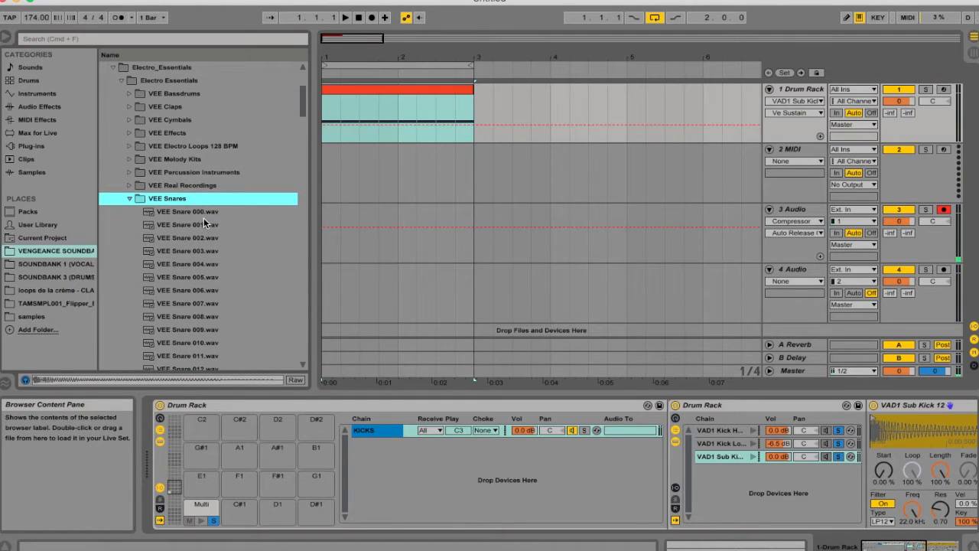
Audition the VEE Snare samples from 000 to 022 and add VEE Snare 022 as a new chain below KICKS
left_click(203, 217)
left_click(207, 227)
left_click(204, 240)
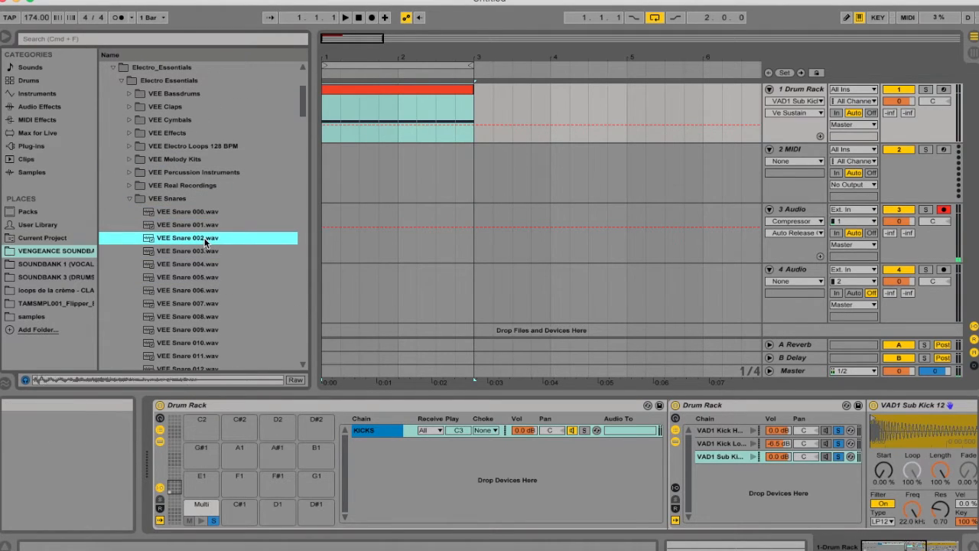
left_click(206, 252)
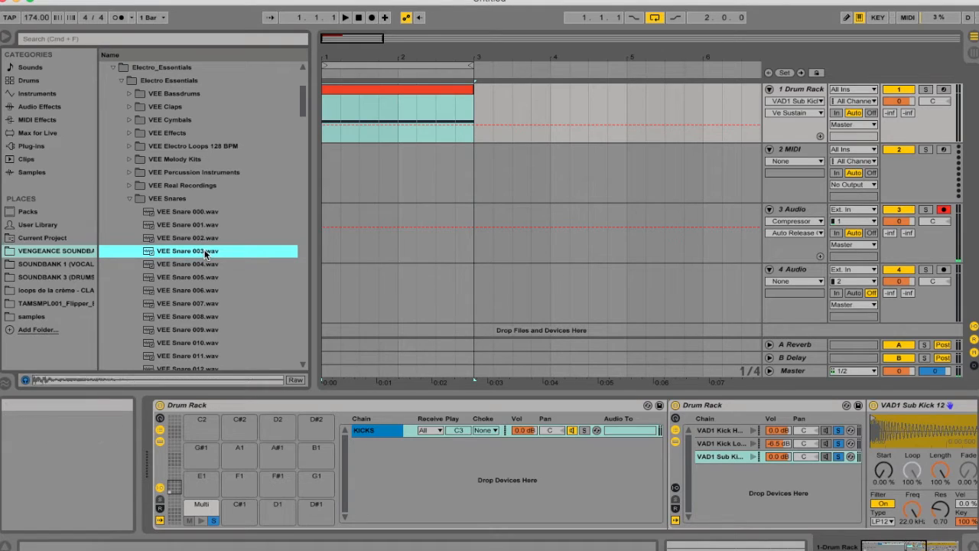
key("Down")
key("Down")
key("Down")
key("Down")
key("Down")
key("Down")
key("Down")
key("Down")
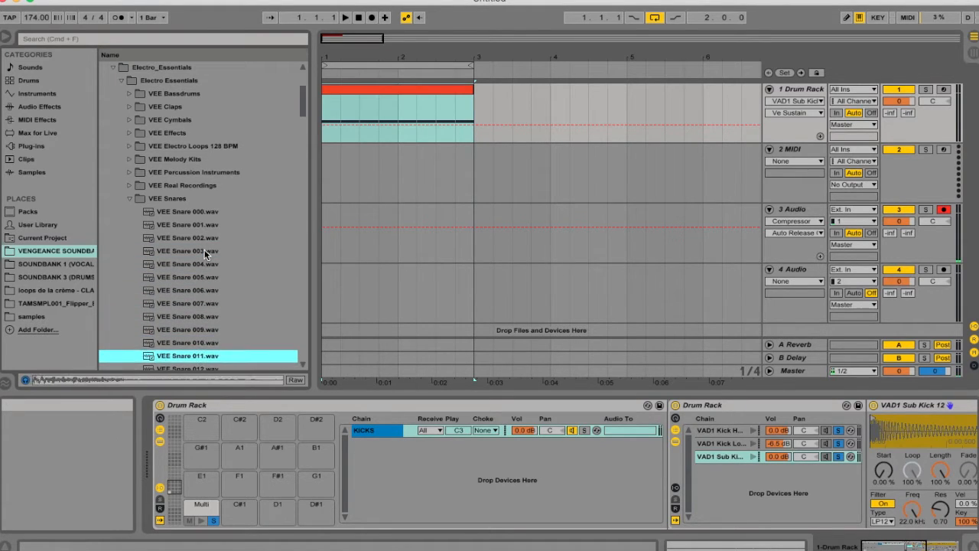
key("Down")
key("Down")
key("Down")
key("Down")
key("Down")
key("Down")
key("Down")
key("Down")
key("Down")
key("Down")
key("Down")
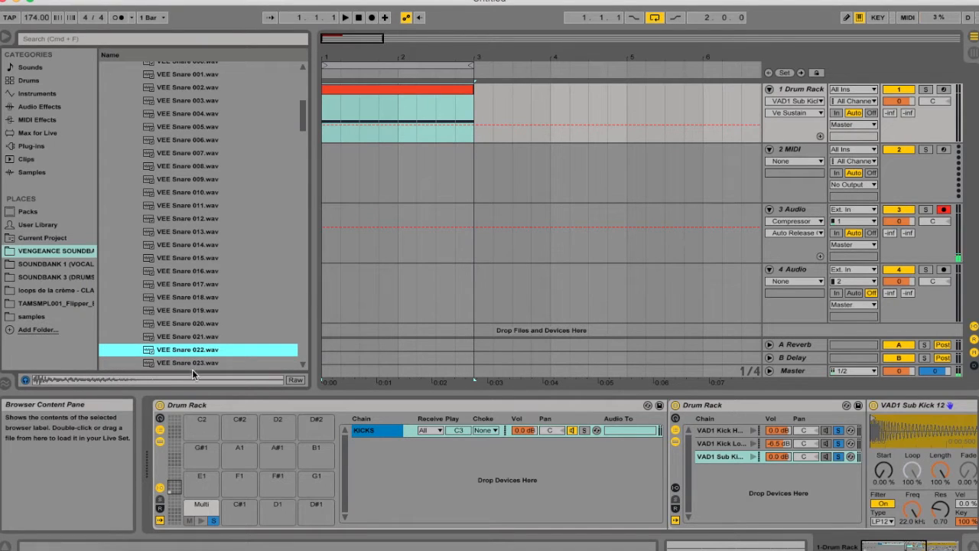
left_click_drag(206, 352, 388, 461)
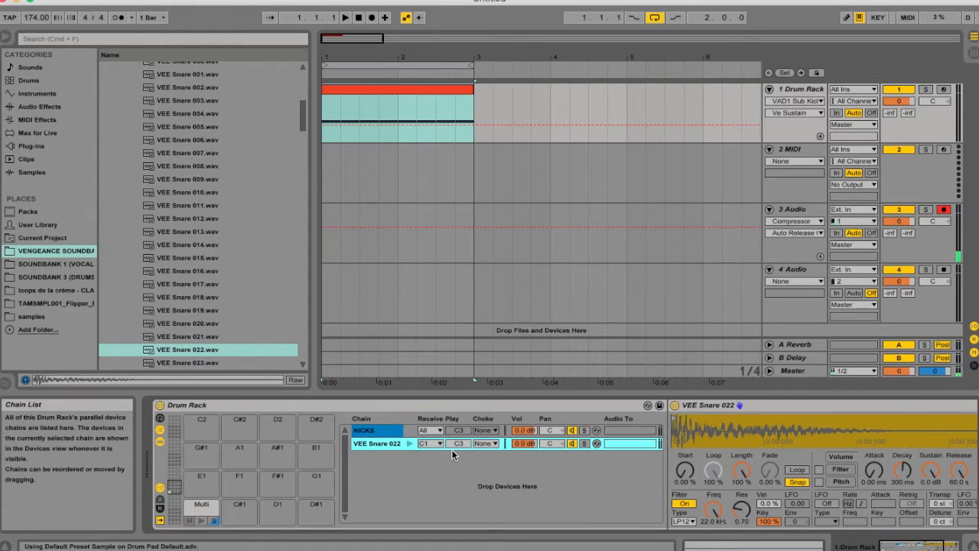
Turn off solo on all three kick layers inside the KICKS chain
left_click(381, 429)
double_click(376, 433)
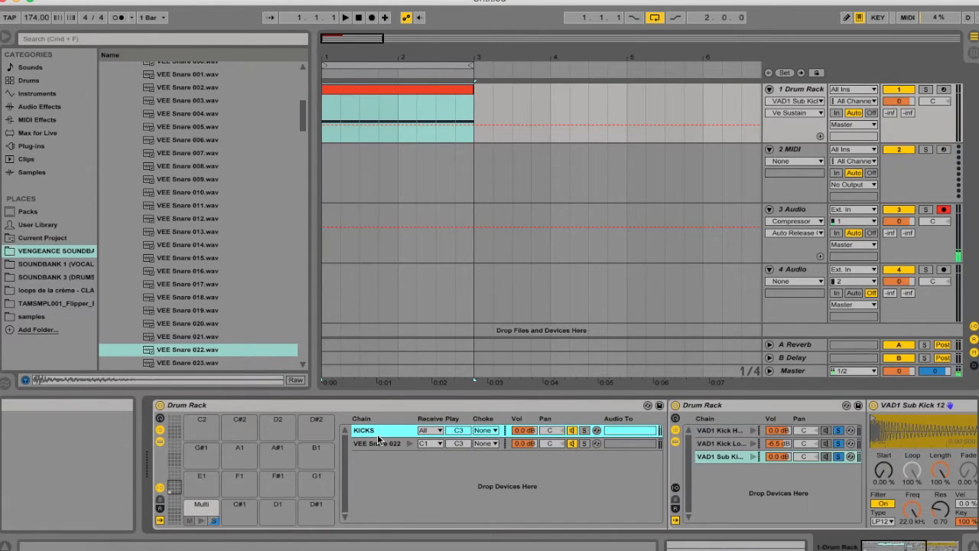
left_click(839, 430)
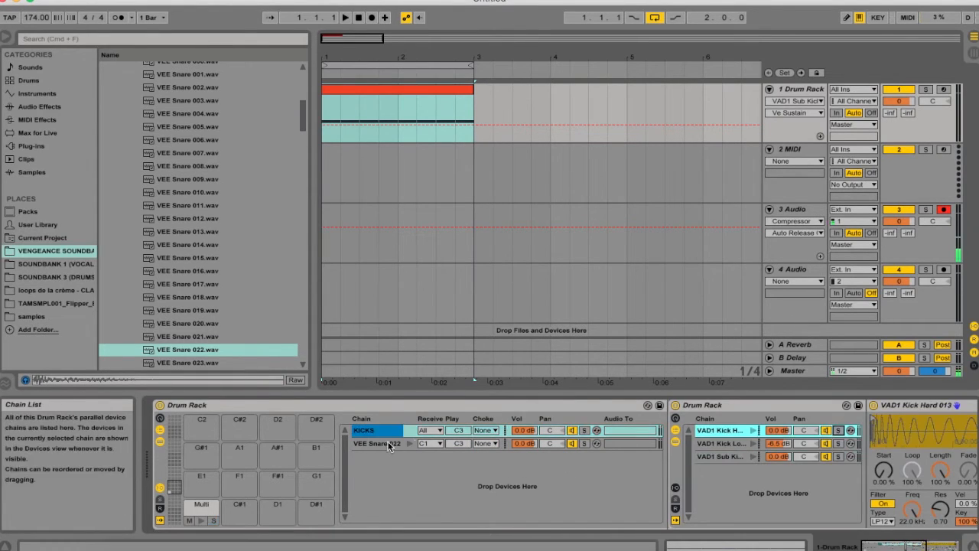
Set the VEE Snare 022 chain to receive the note C#1 (Side Stick)
left_click(384, 442)
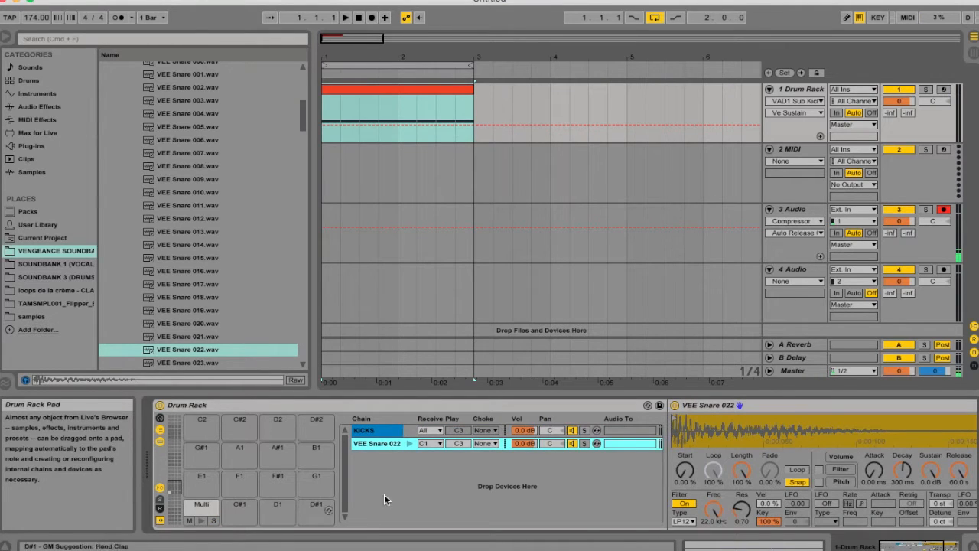
left_click(430, 443)
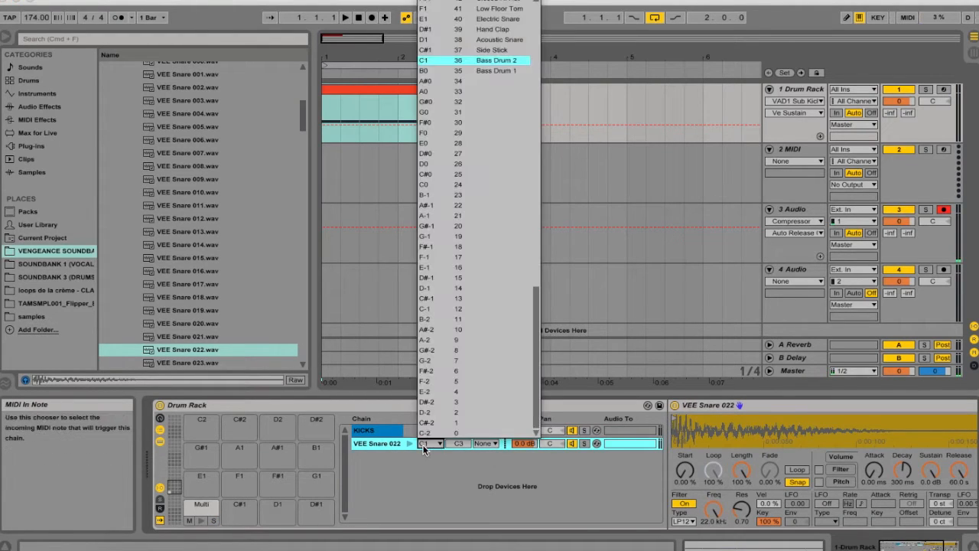
left_click(483, 50)
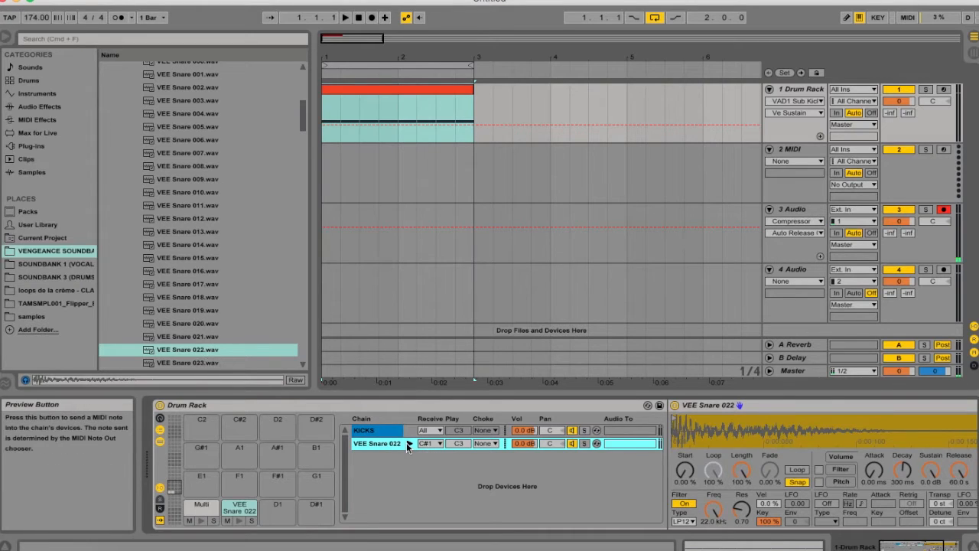
Audition the VEE Snare samples from 028 to 032 and add VEE Snare 031 as a new chain below VEE Snare 022
scroll(188, 261, "down", 4)
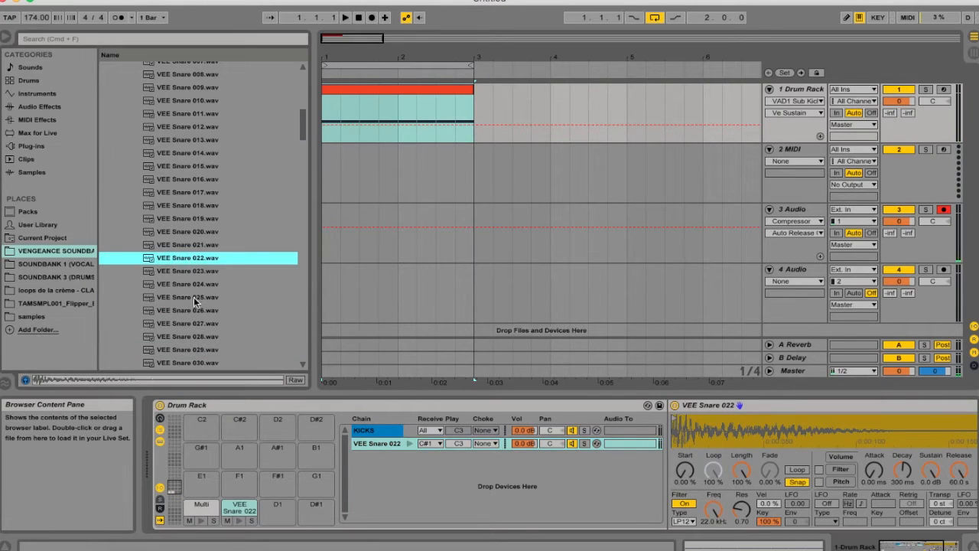
scroll(202, 292, "down", 3)
left_click(204, 259)
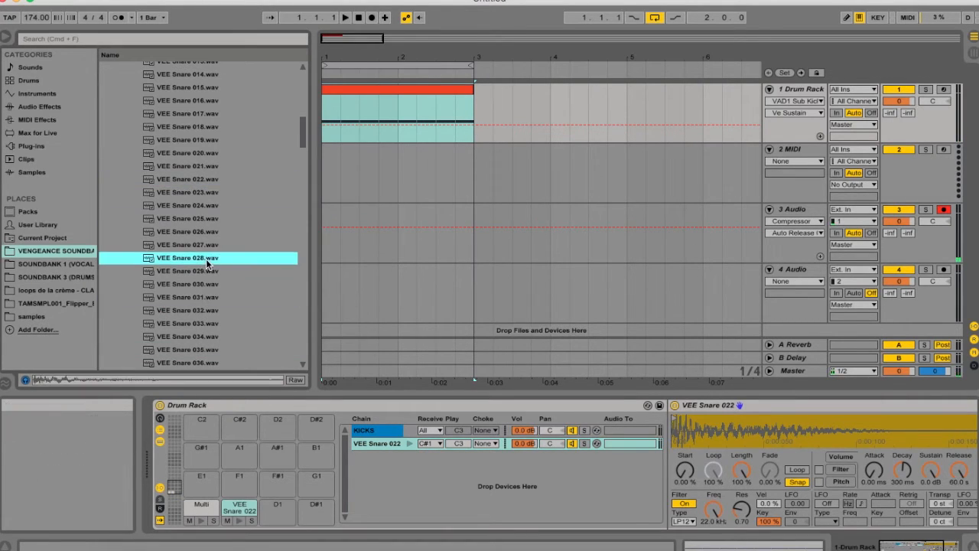
key("Down")
key("Down")
key("Down")
key("Down")
key("Up")
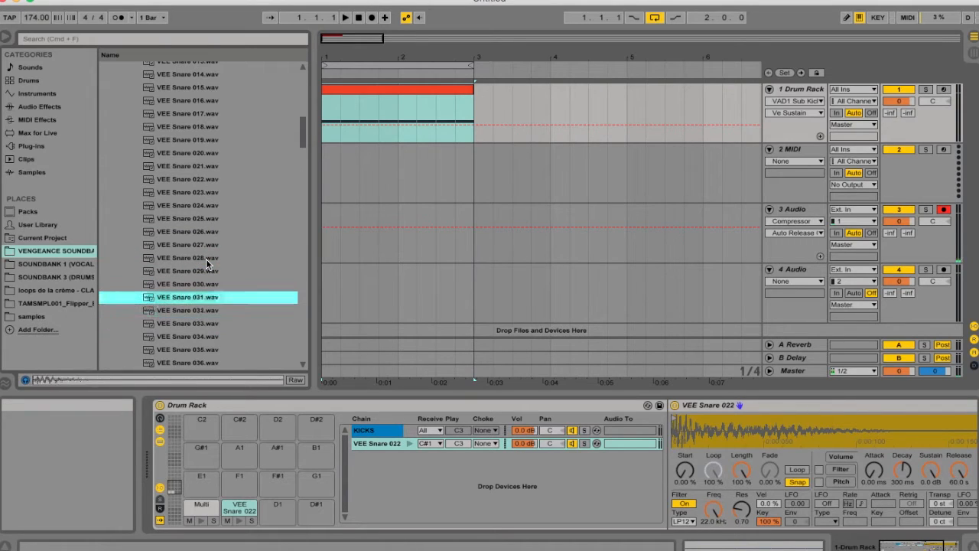
left_click(200, 282)
left_click(203, 296)
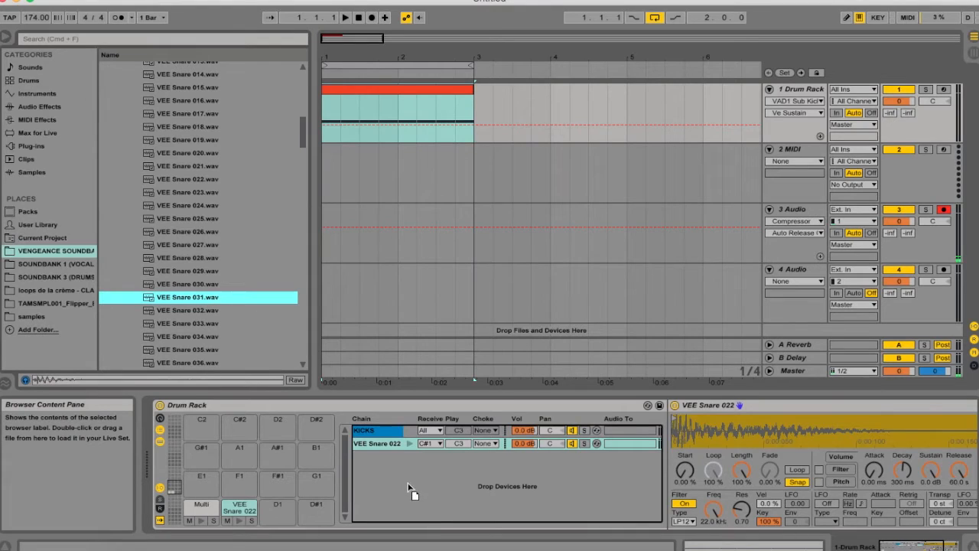
left_click_drag(407, 481, 407, 482)
Collapse the Vengeance_Electro_Essential folder and open VEH1 Snares & Claps inside Vengeance_Essential_House_Vol._1 > House Vol. 1
scroll(211, 241, "up", 9)
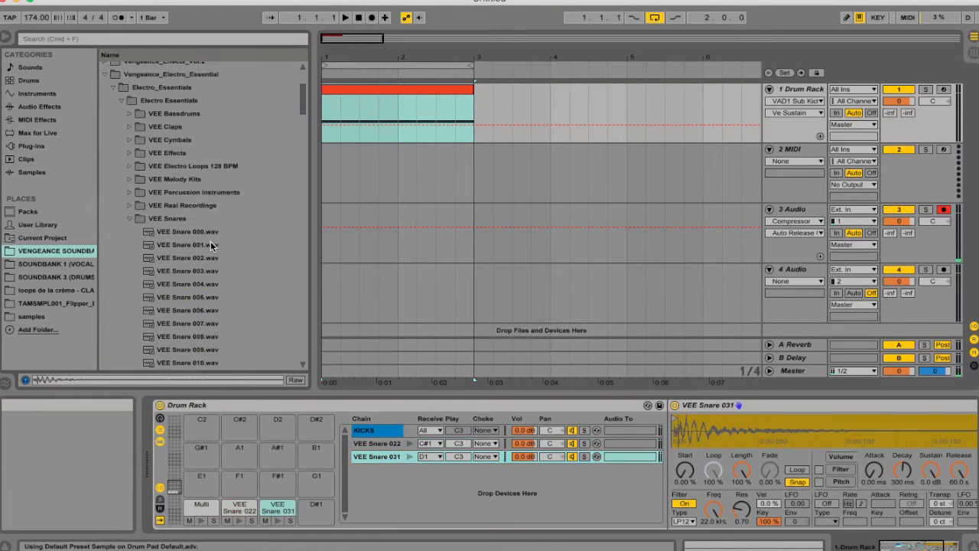
left_click(129, 218)
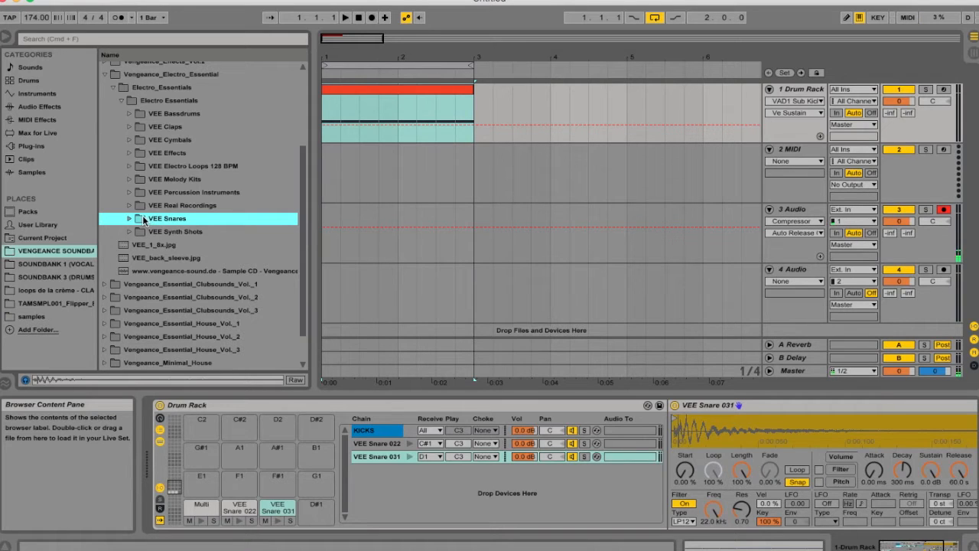
scroll(153, 141, "up", 5)
left_click(104, 198)
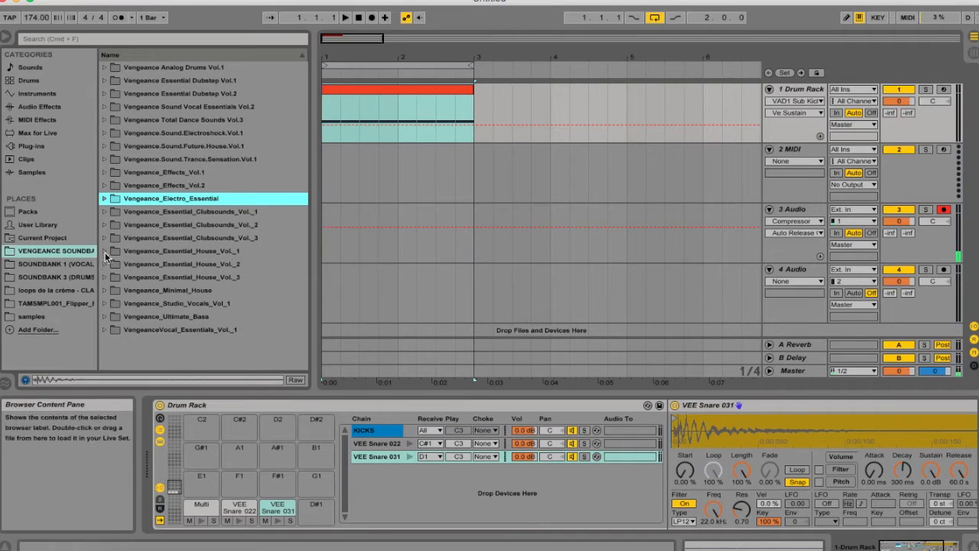
left_click(104, 250)
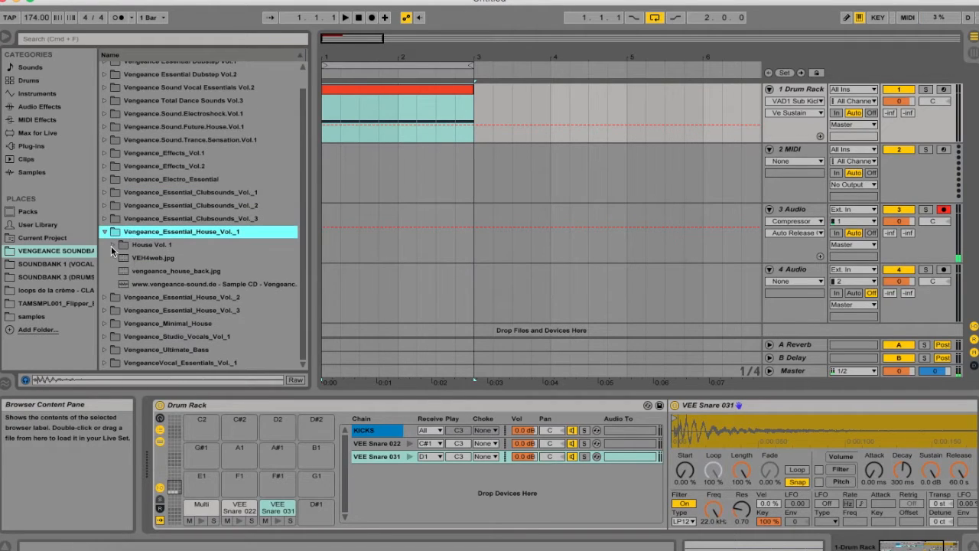
left_click(112, 244)
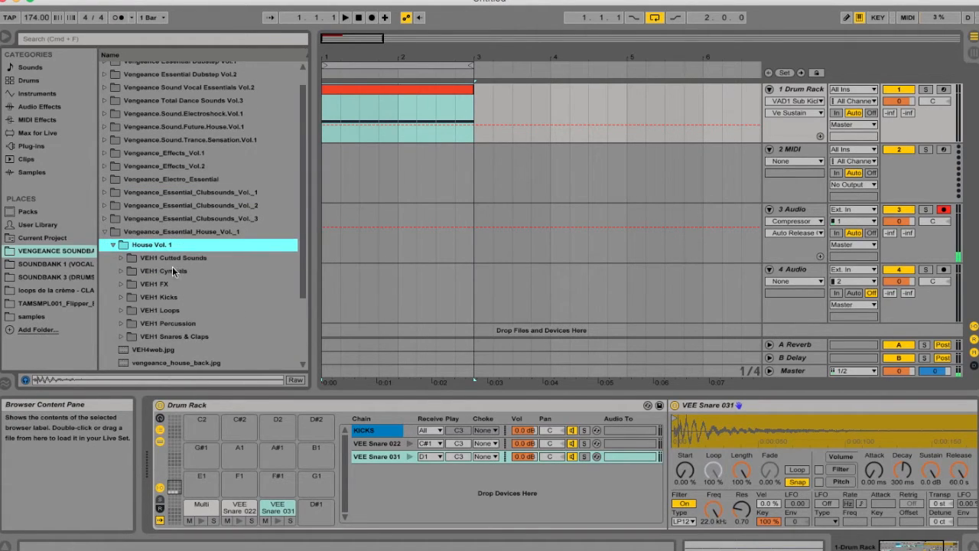
left_click(120, 244)
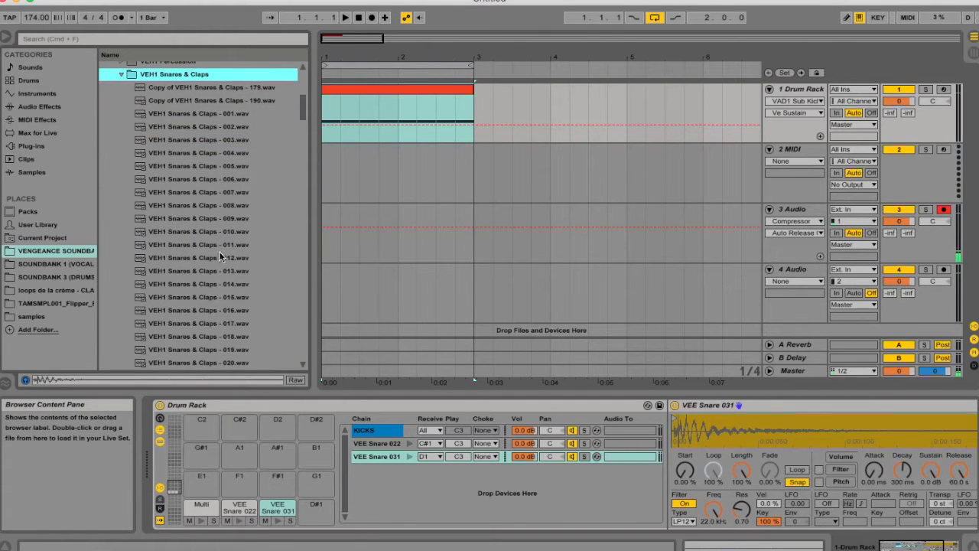
Audition the VEH1 Snares & Claps samples from 012 onward and add VEH1 Snares & Claps - 036 as a new chain below VEE Snare 031
left_click(218, 258)
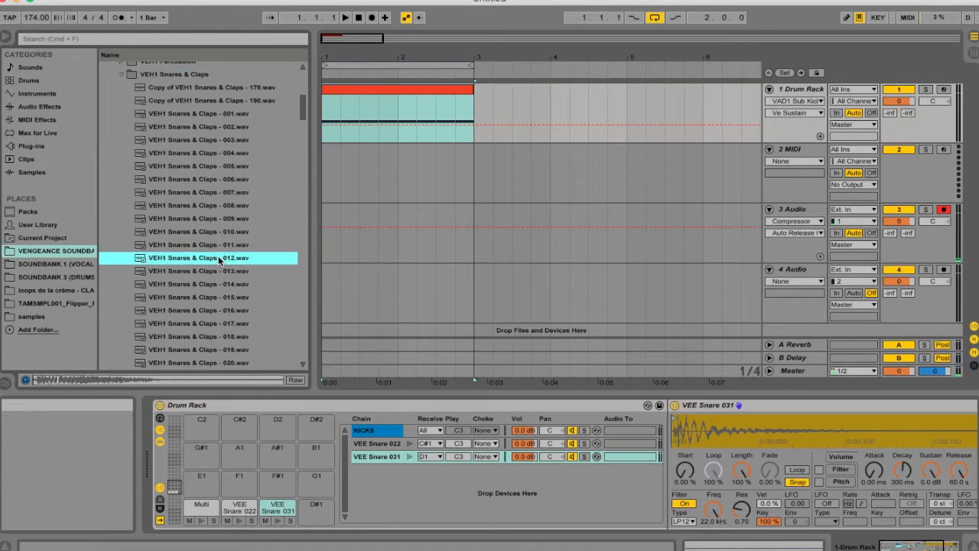
key("Down")
key("Down")
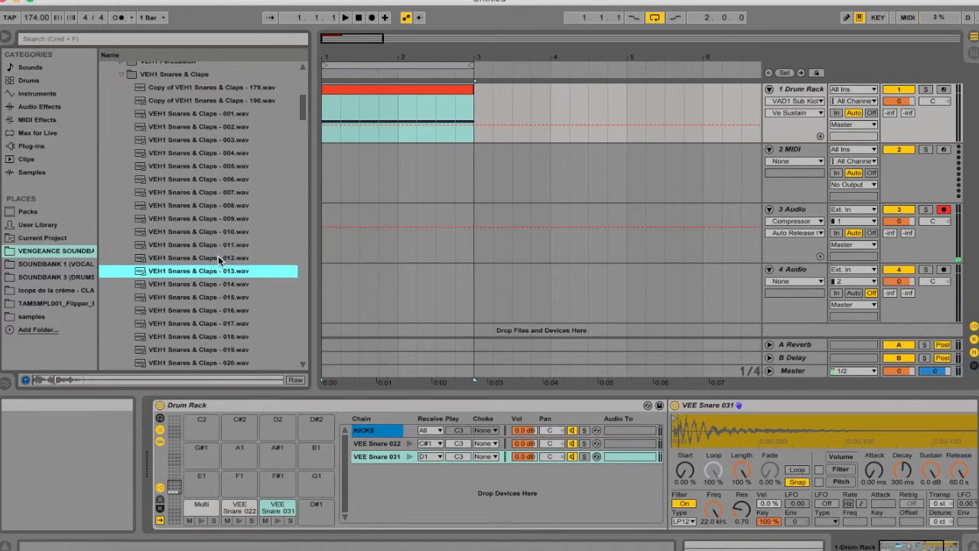
key("Down")
key("Down")
key("Down")
key("Down")
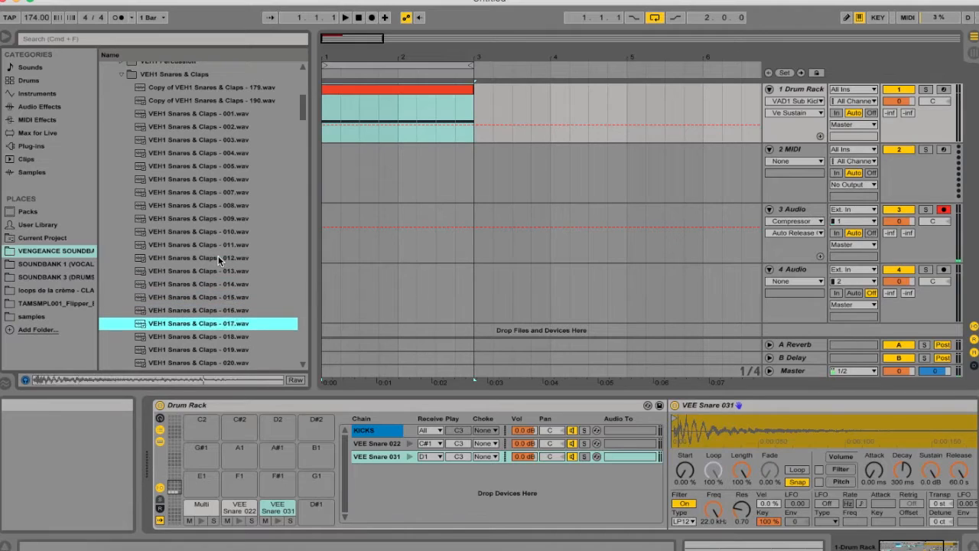
key("Down")
key("Down")
key("Down")
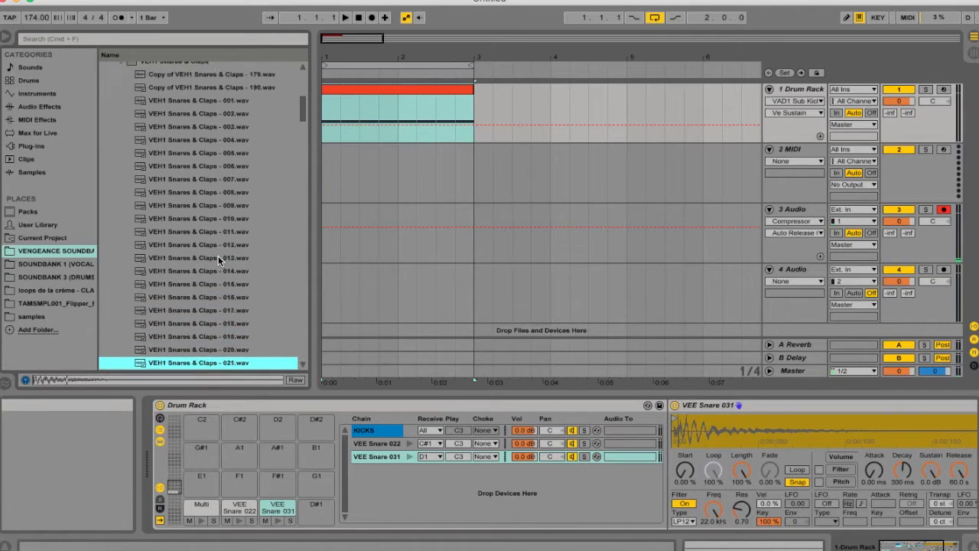
key("Down")
key("Down")
key("Down")
key("Down")
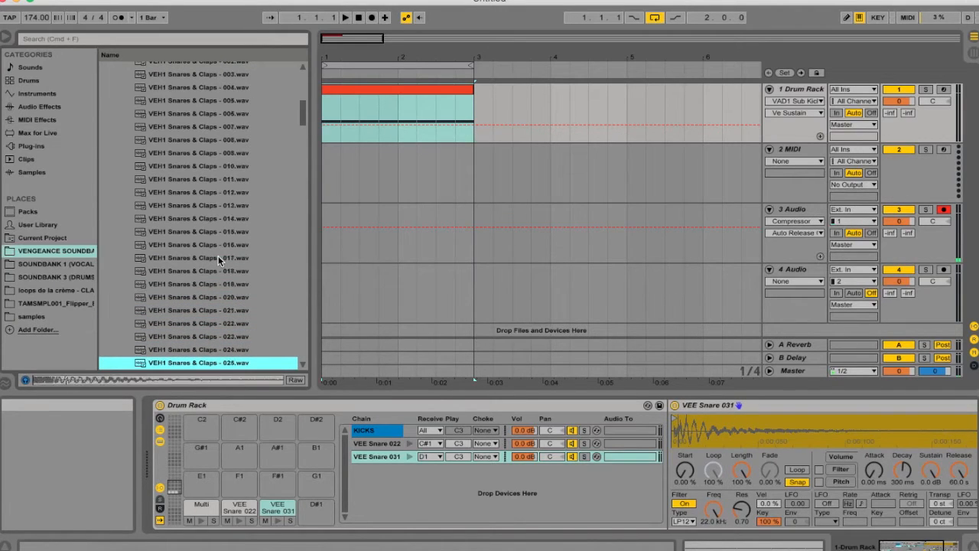
key("Down")
key("Up")
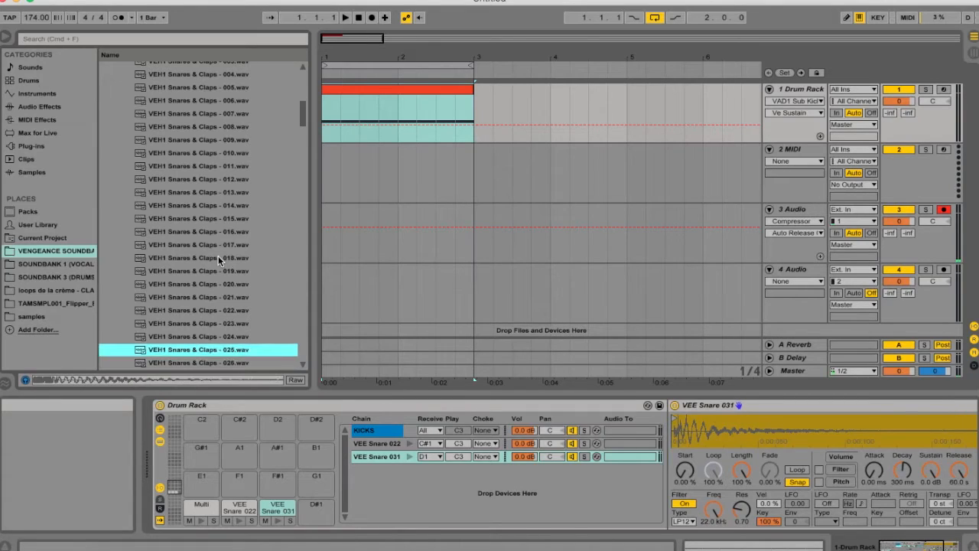
key("Down")
key("Down")
key("Down")
key("Down")
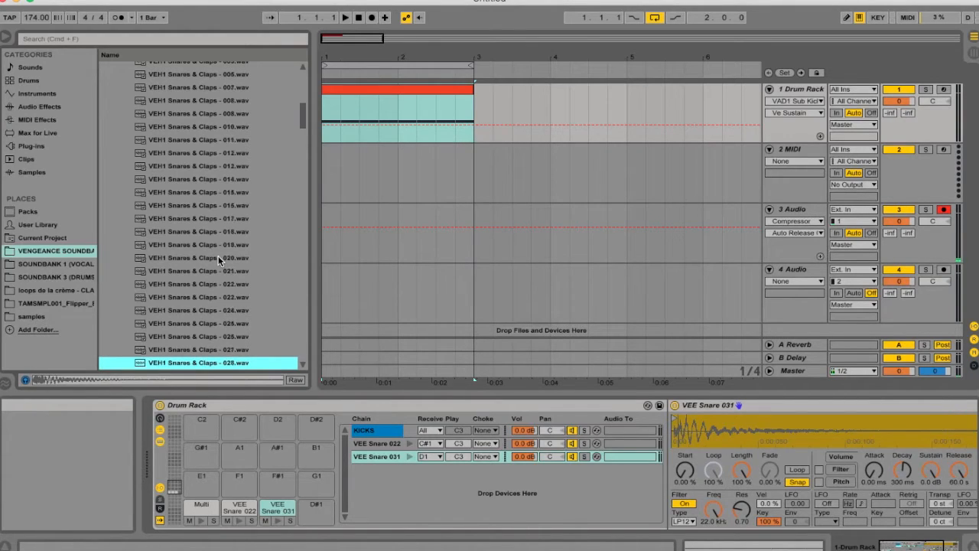
key("Down")
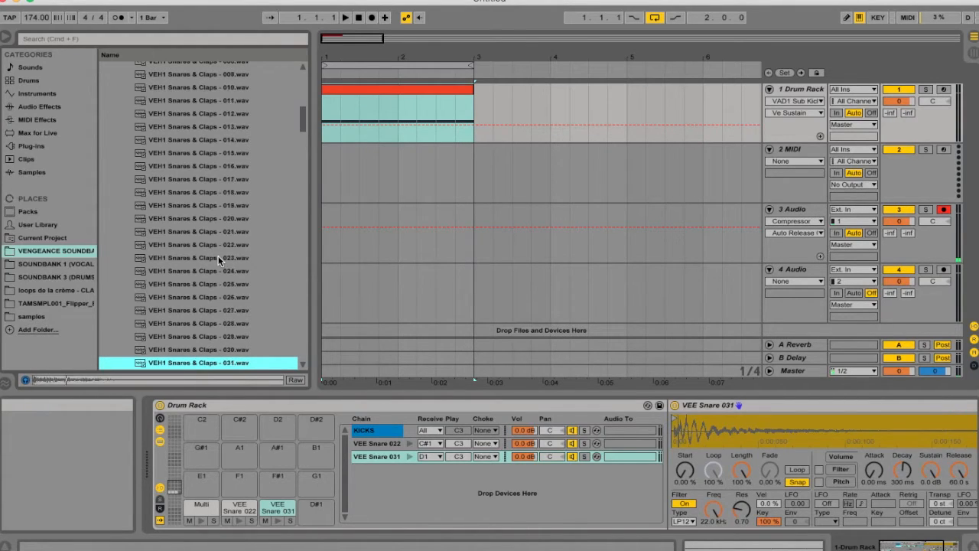
key("Down")
key("Down")
key("Down")
key("Down")
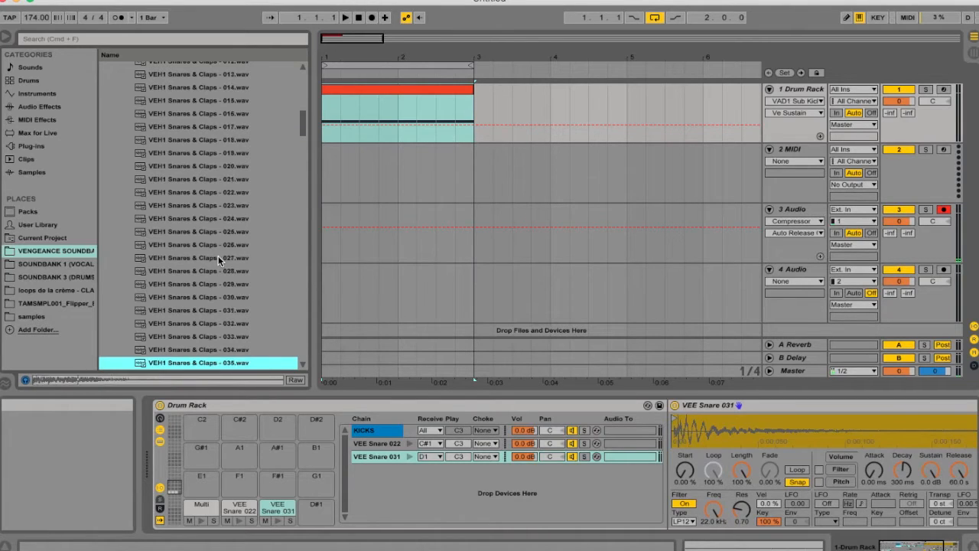
key("Down")
key("Down")
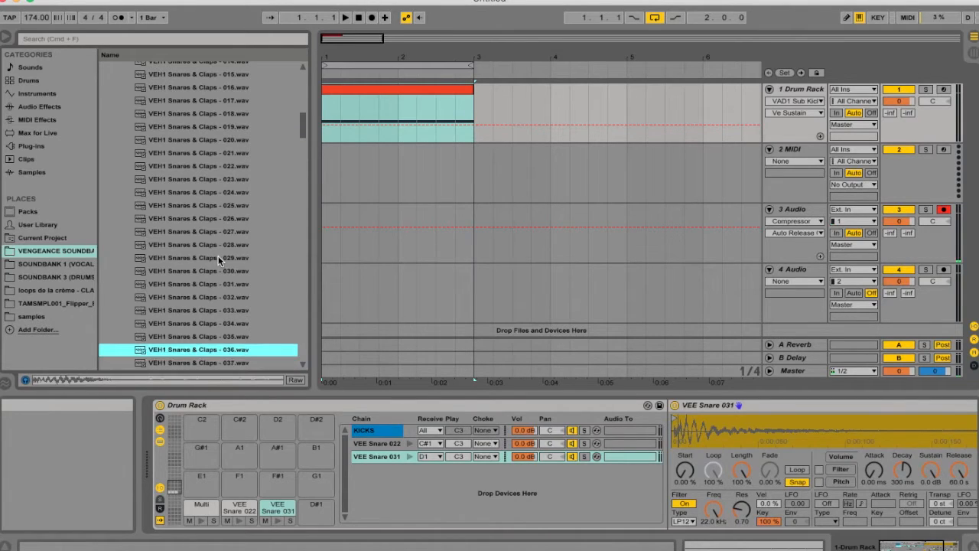
key("Up")
key("Up")
key("Up")
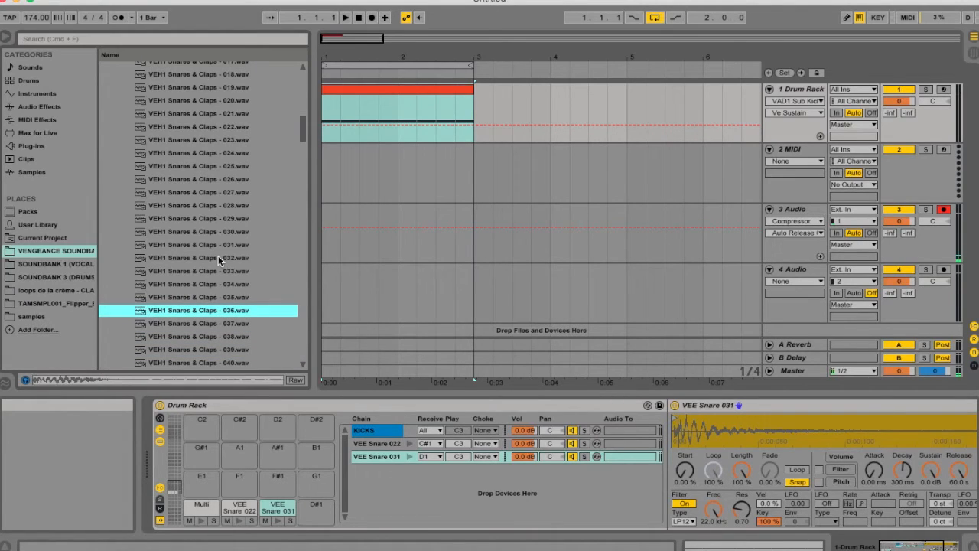
left_click_drag(240, 311, 407, 486)
Group the VEE Snare 022, VEE Snare 031 and VEH1 Snares chains into one nested rack
left_click(388, 449, "shift")
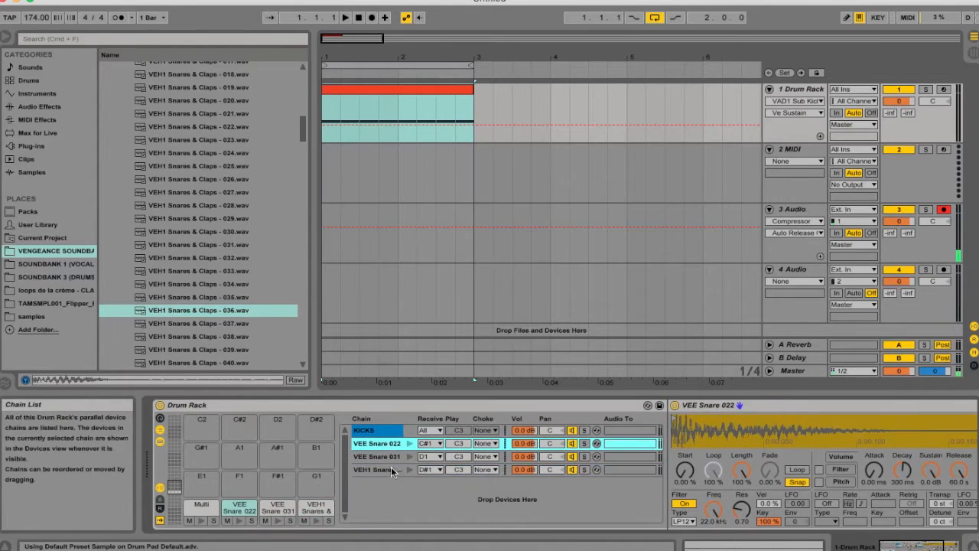
right_click(385, 459)
left_click(423, 340)
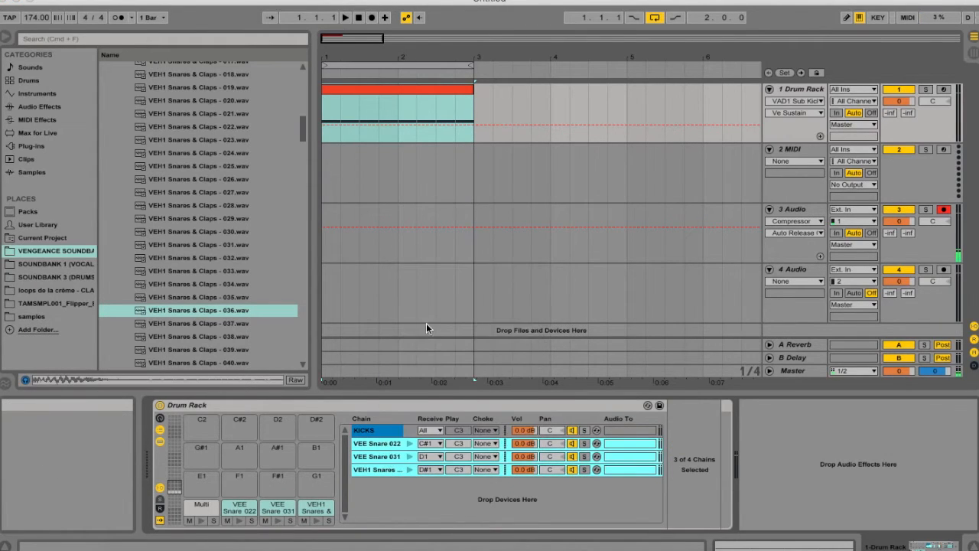
key("super+g")
Rename the grouped snare chain as SNARE and colour it purple
right_click(380, 446)
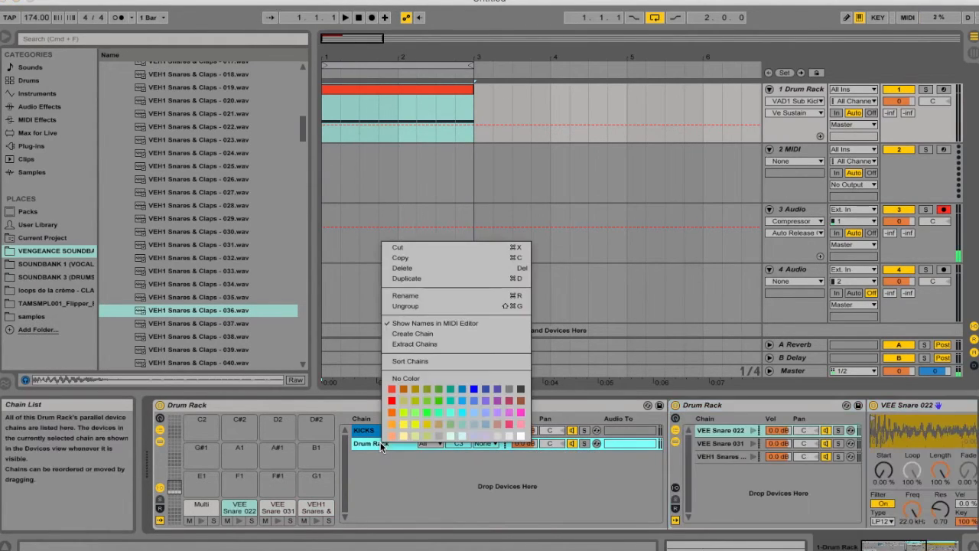
left_click(437, 299)
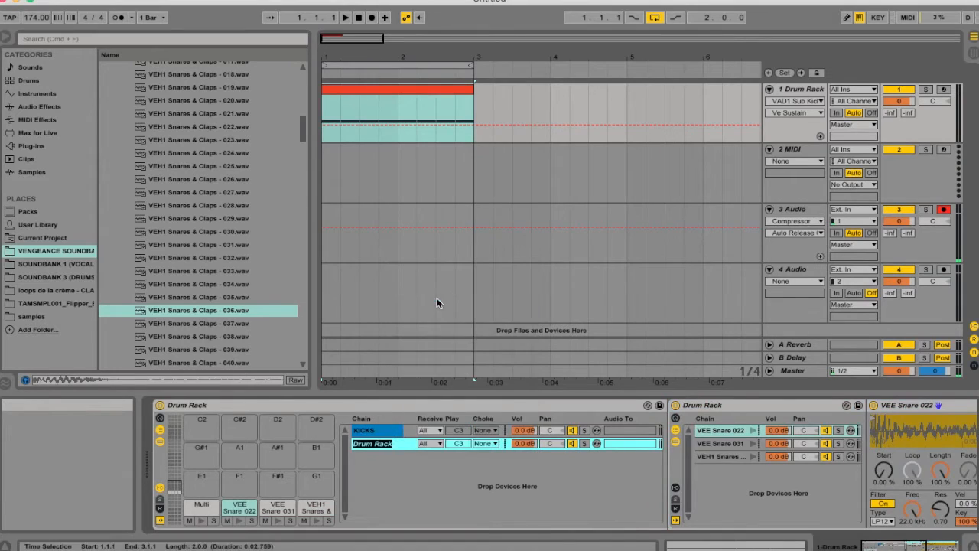
right_click(384, 438)
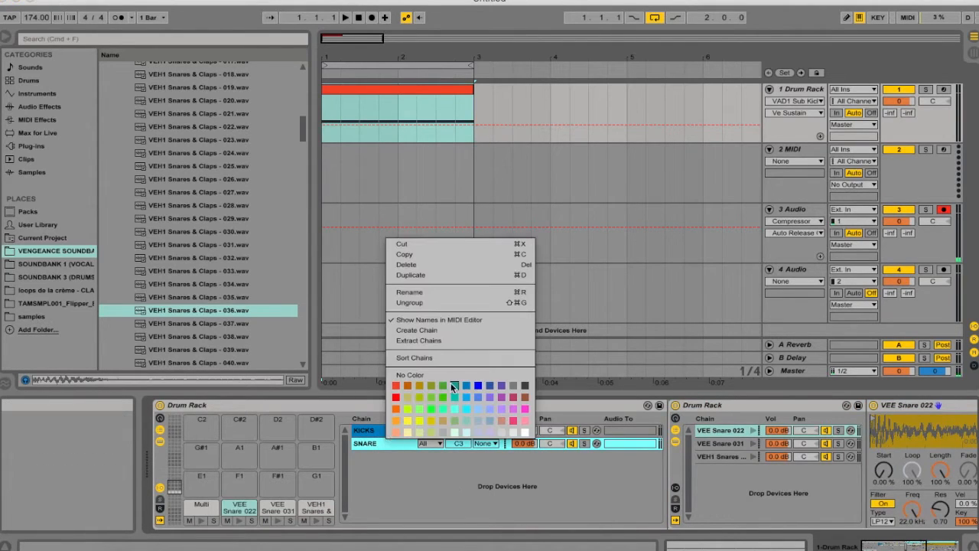
left_click(492, 396)
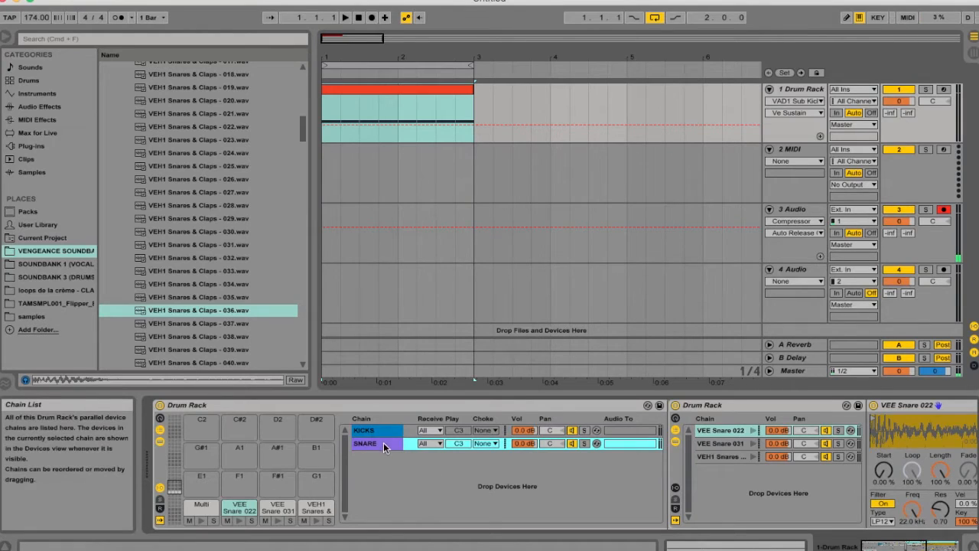
In the Drum Rack clip, move the notes on beats 1.2 and 1.4 to VEE Snare 022 and shift the 1.3 kick to 1.3.3
left_click(733, 433)
left_click(429, 89)
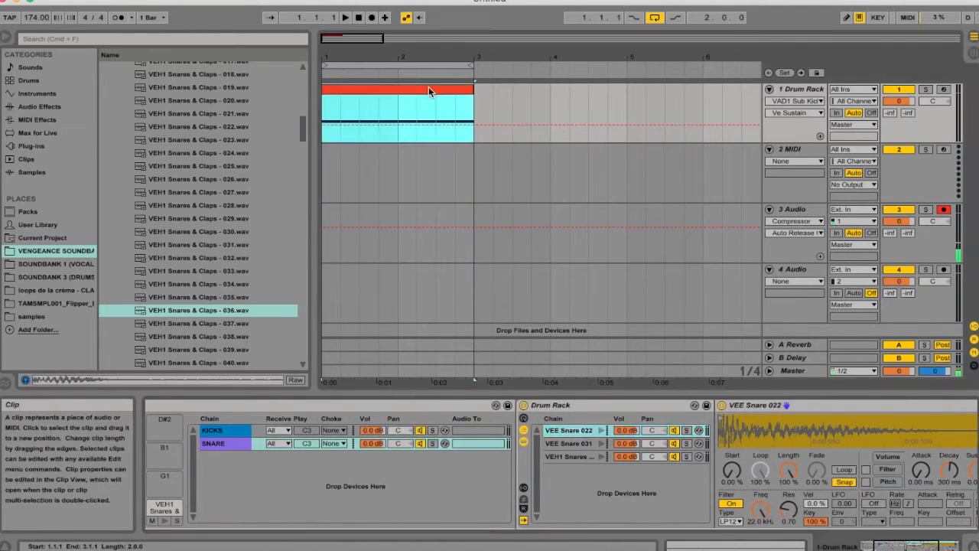
double_click(428, 89)
left_click(510, 451)
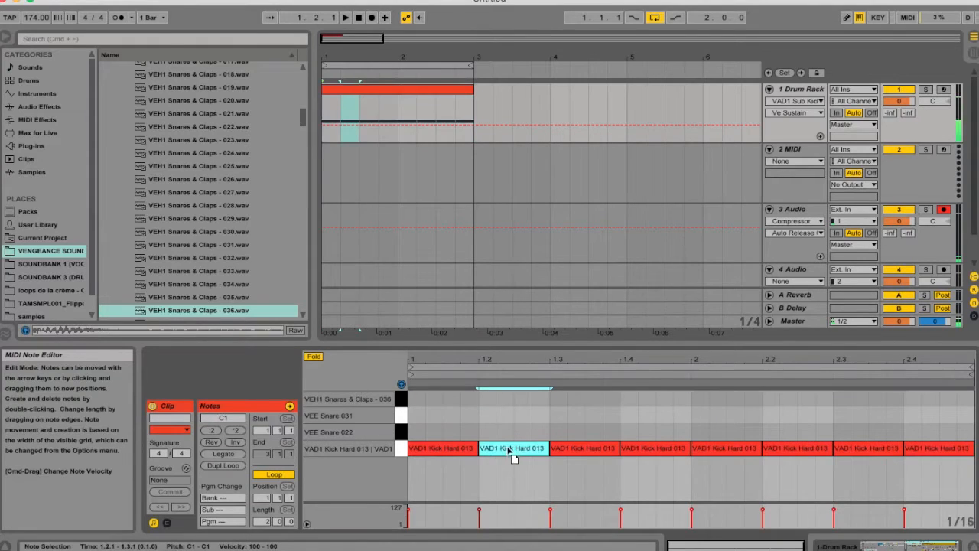
key("Up")
left_click(639, 452)
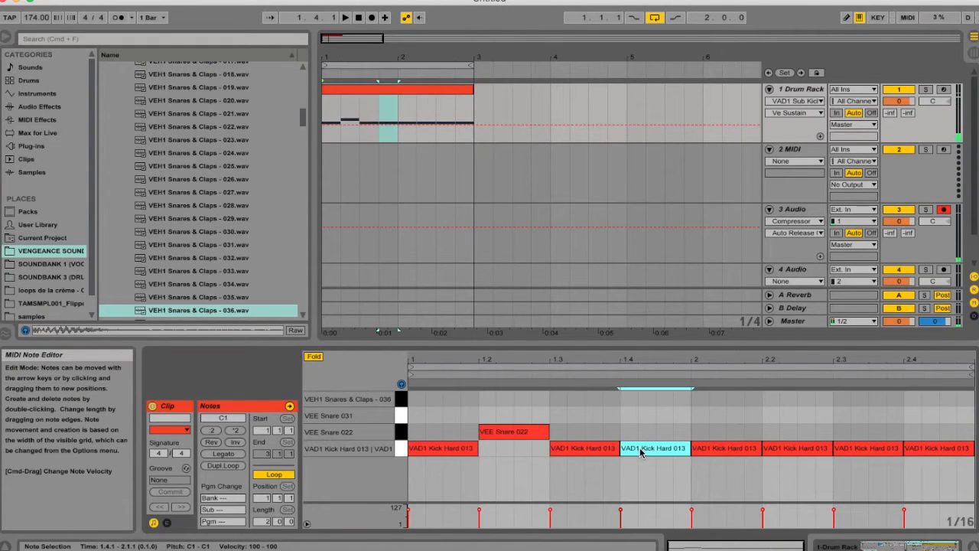
key("Up")
left_click_drag(593, 453, 629, 460)
In the second bar, move the notes on beats 2.2 and 2.4 to VEE Snare 022 and shift the 2.3 kick to 2.3.3
left_click(792, 453)
key("Up")
left_click(932, 450)
key("Up")
left_click_drag(869, 451, 905, 453)
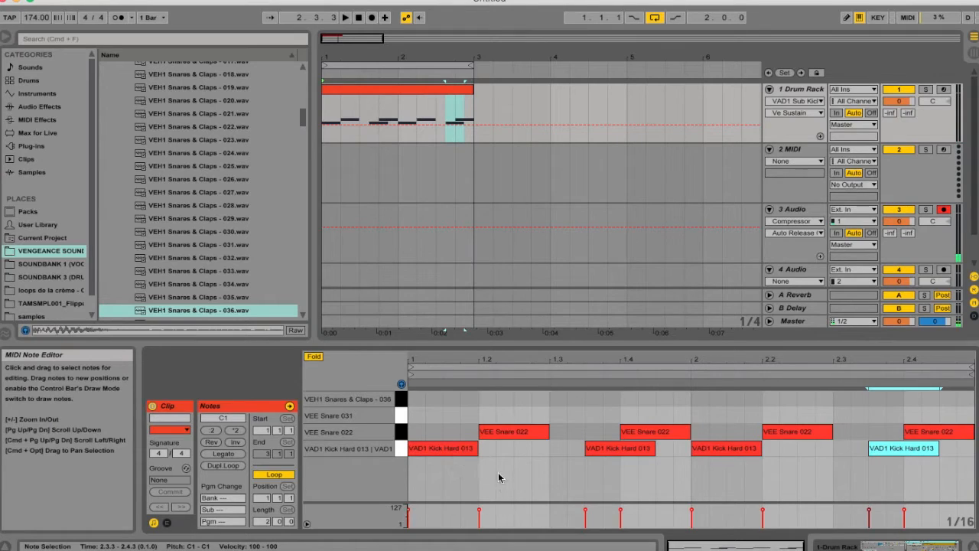
Play the kick and snare loop while viewing the Drum Rack's chains, and stop playback
key("space")
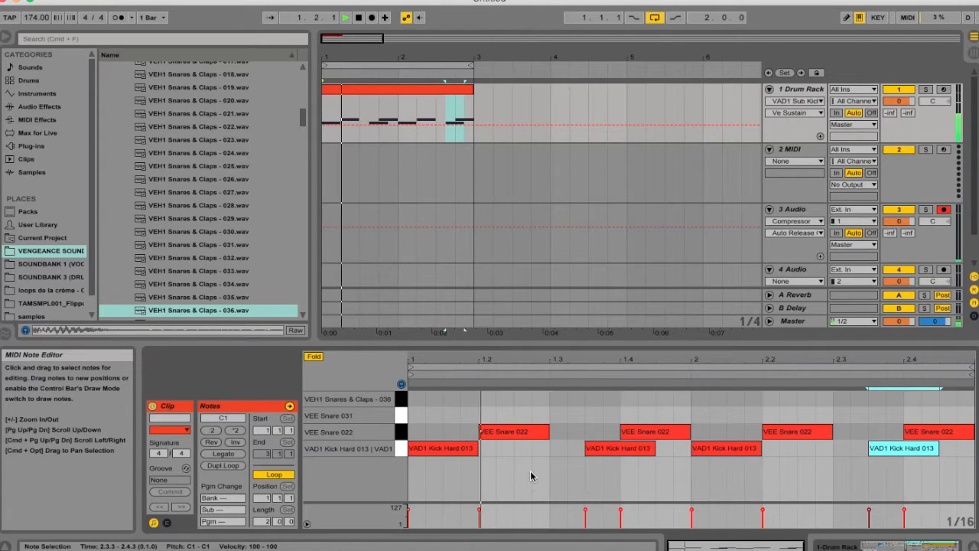
double_click(815, 90)
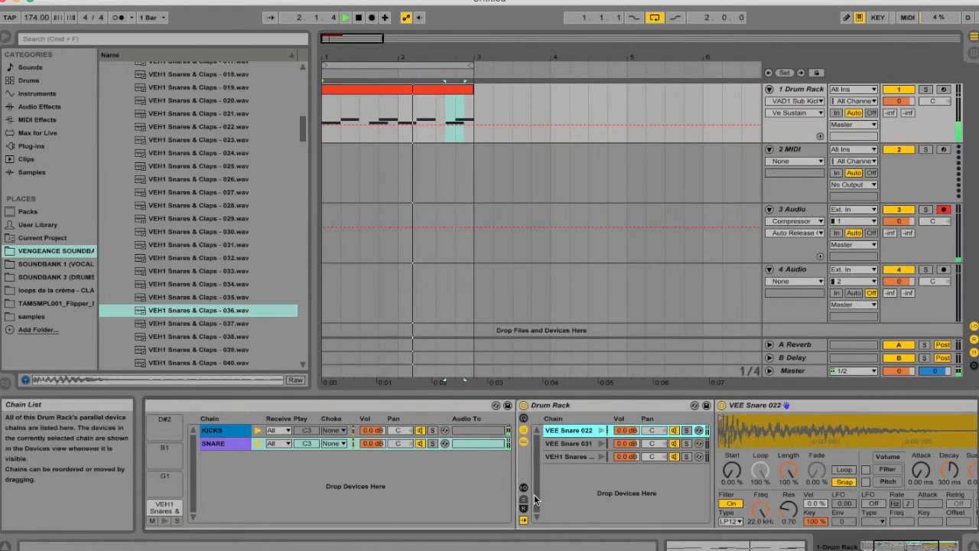
left_click(381, 475)
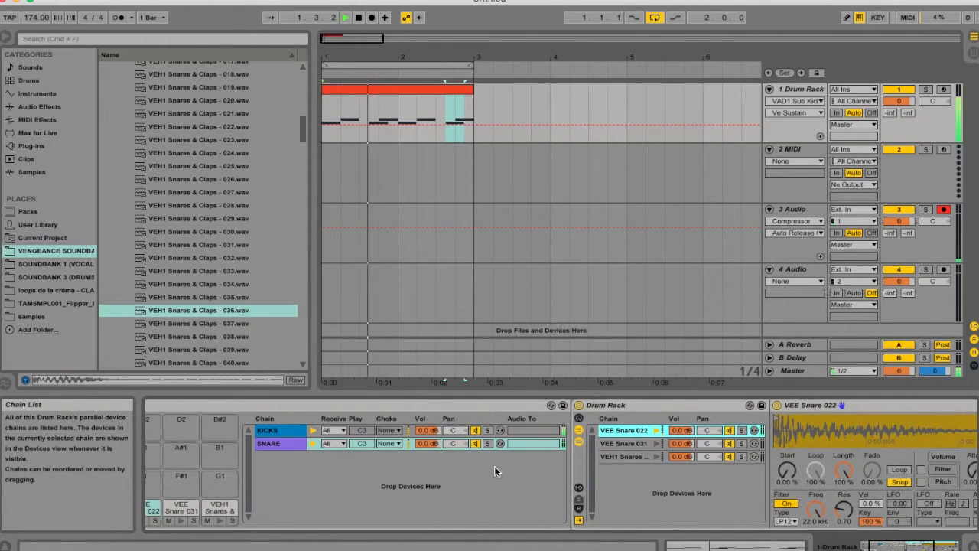
key("space")
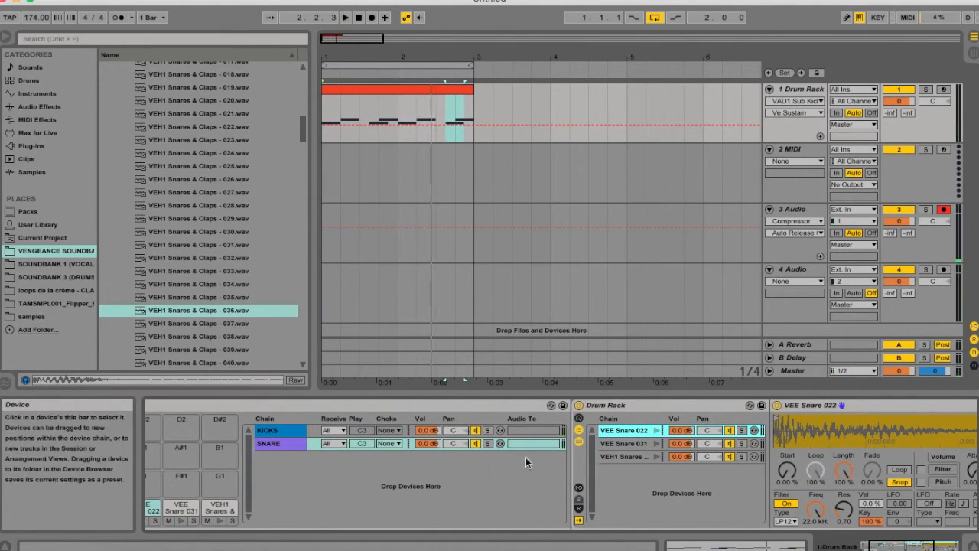
Solo the SNARE chain and its VEE Snare 022 layer and play the loop
left_click(487, 442)
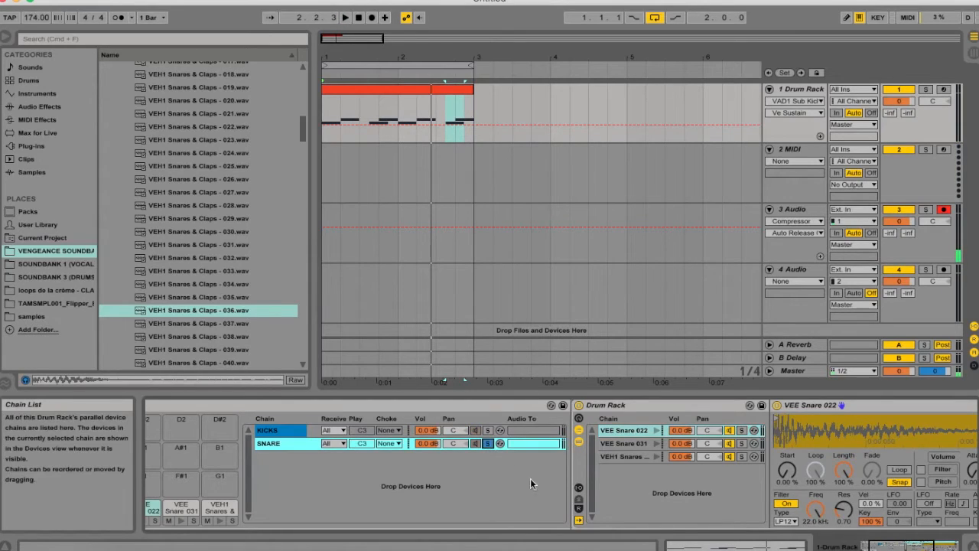
left_click(641, 430)
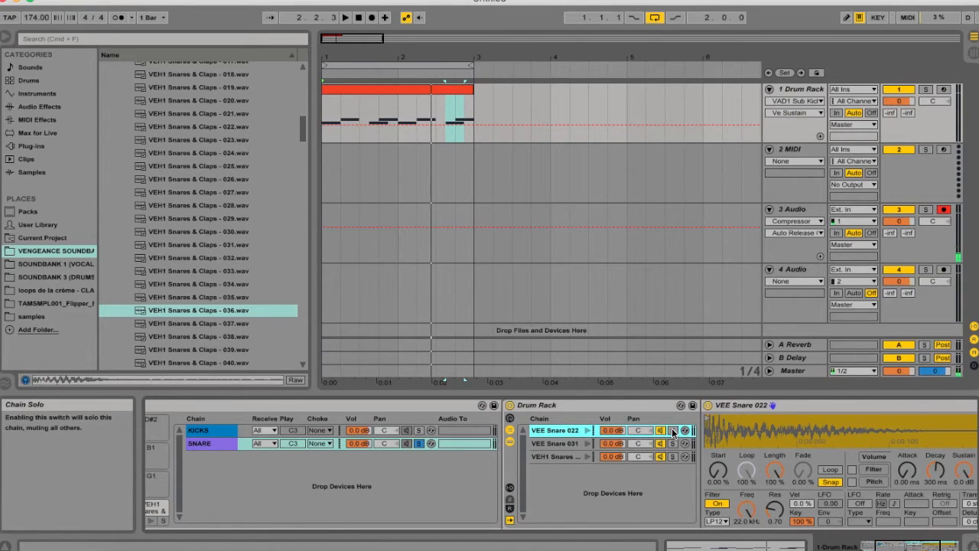
key("space")
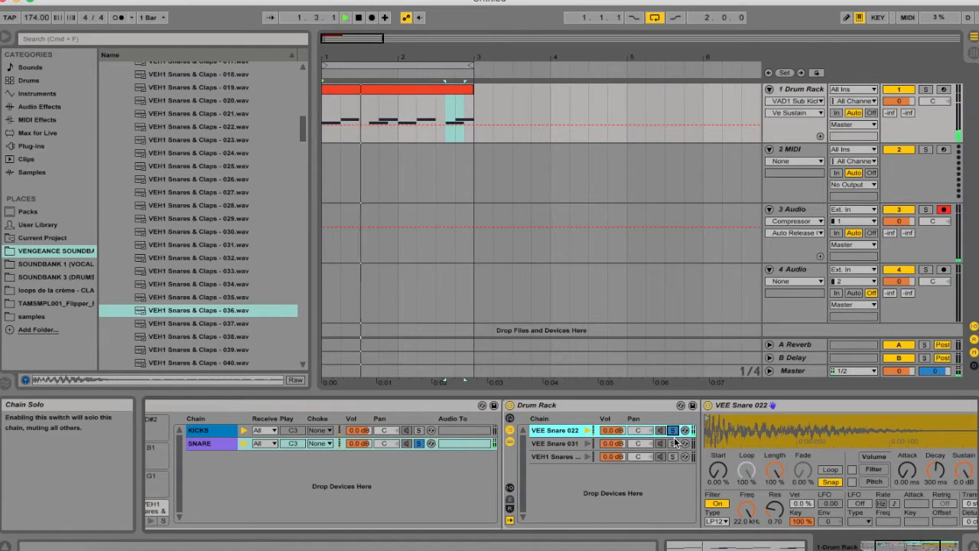
Shape VEE Snare 022's volume envelope with a 1.00 ms release, -14 dB sustain and 537 ms decay
left_click(812, 474)
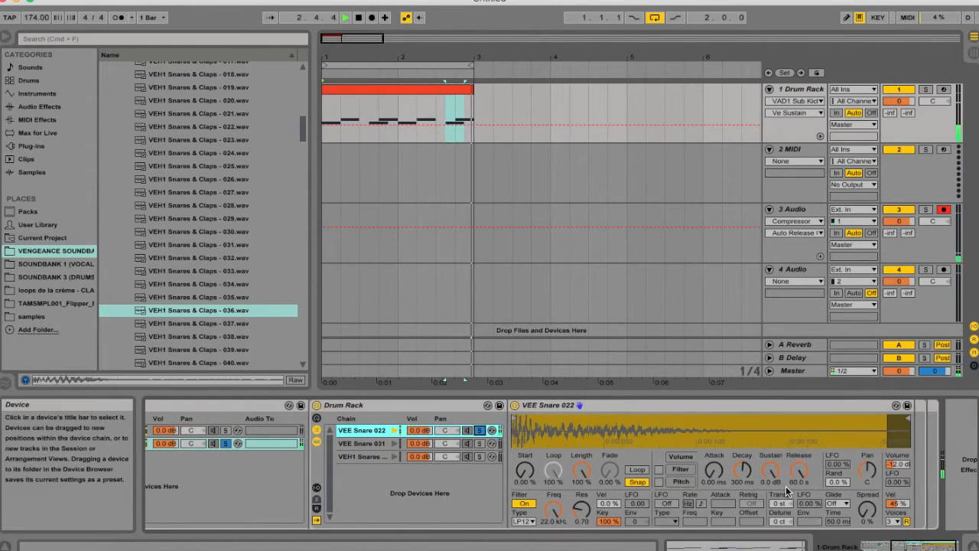
left_click_drag(800, 475, 800, 505)
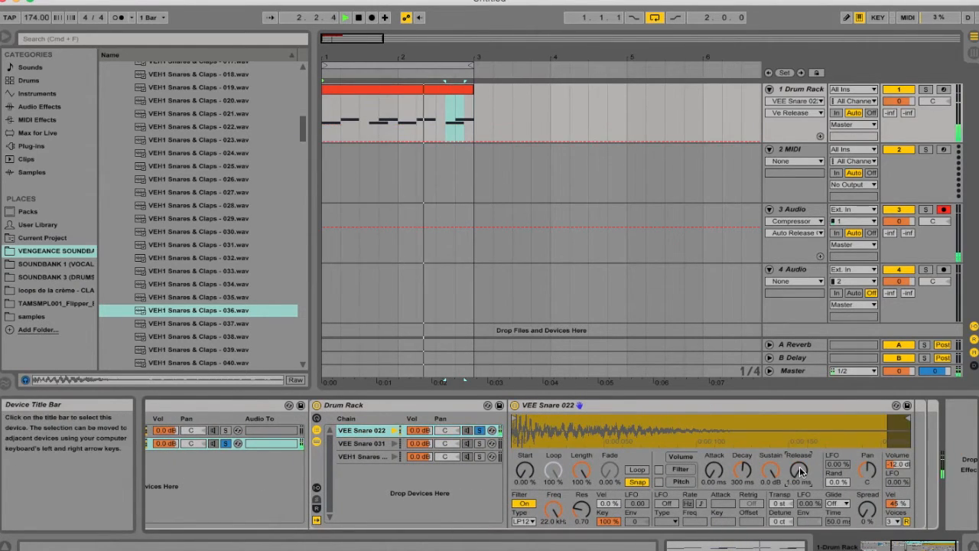
left_click_drag(774, 474, 774, 499)
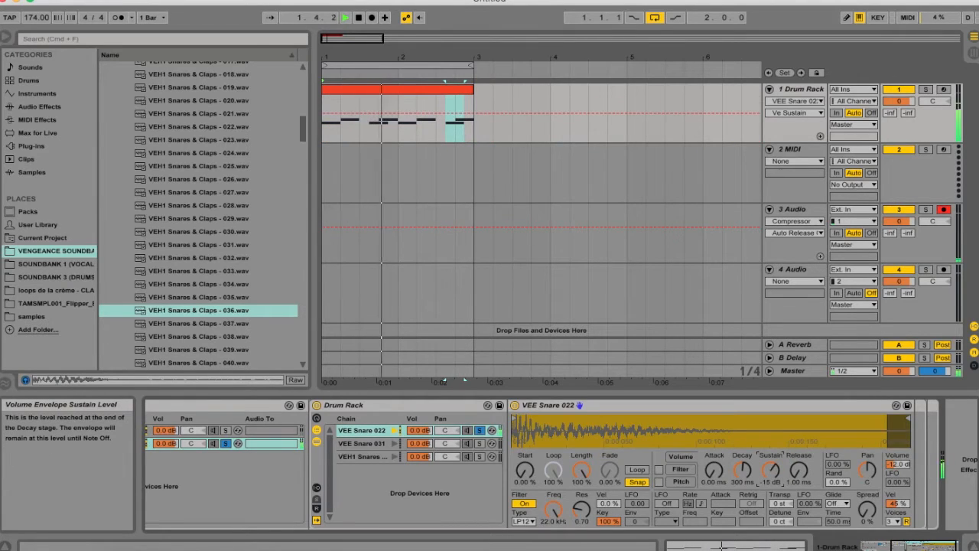
left_click_drag(744, 472, 771, 471)
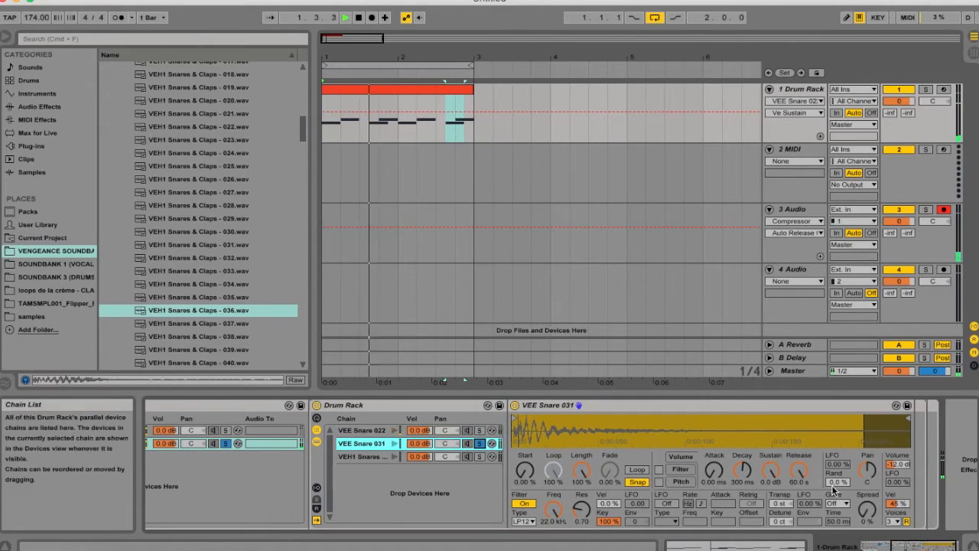
Stop playback and set the receive note of VEE Snare 031 and VEH1 Snares & Claps - 036 to C#1
key("space")
scroll(462, 468, "left", 3)
left_click(441, 489)
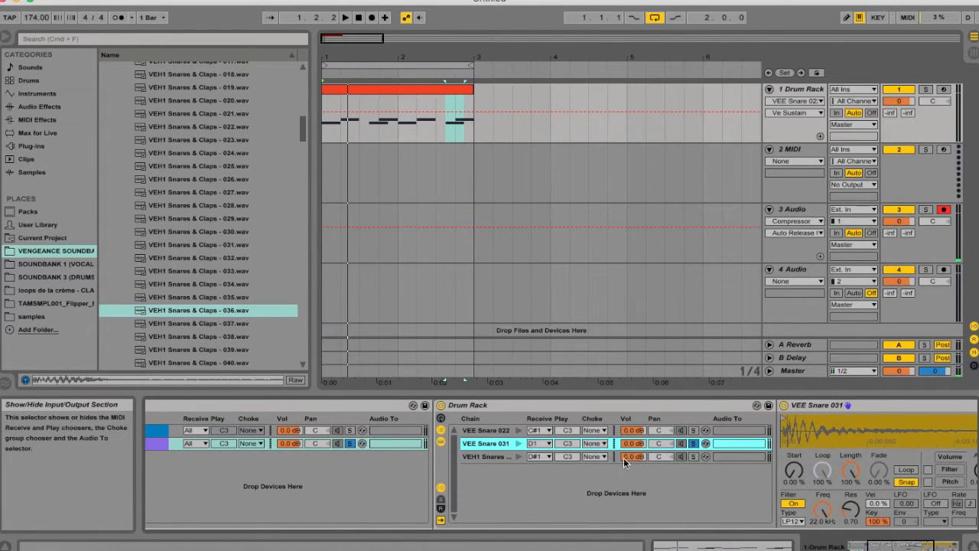
left_click(540, 443)
left_click(563, 51)
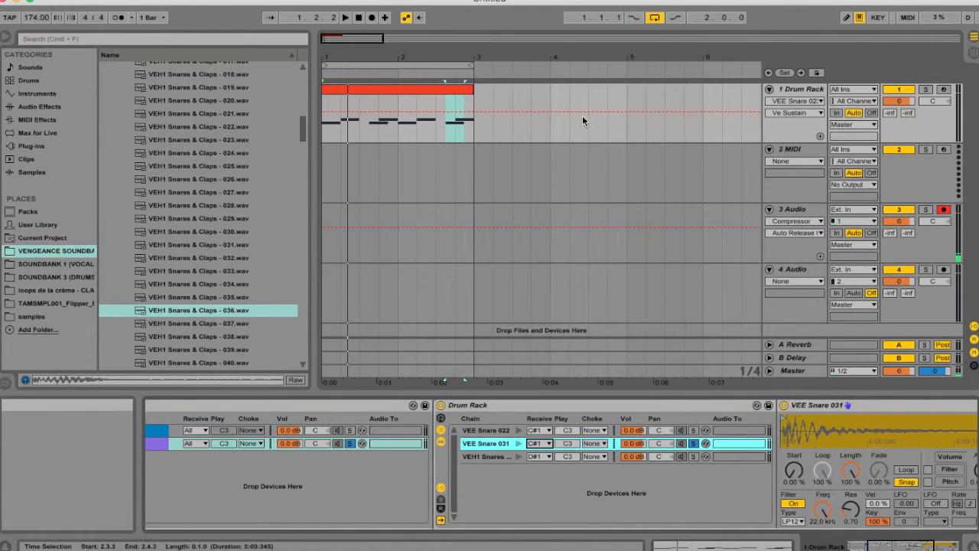
left_click(544, 457)
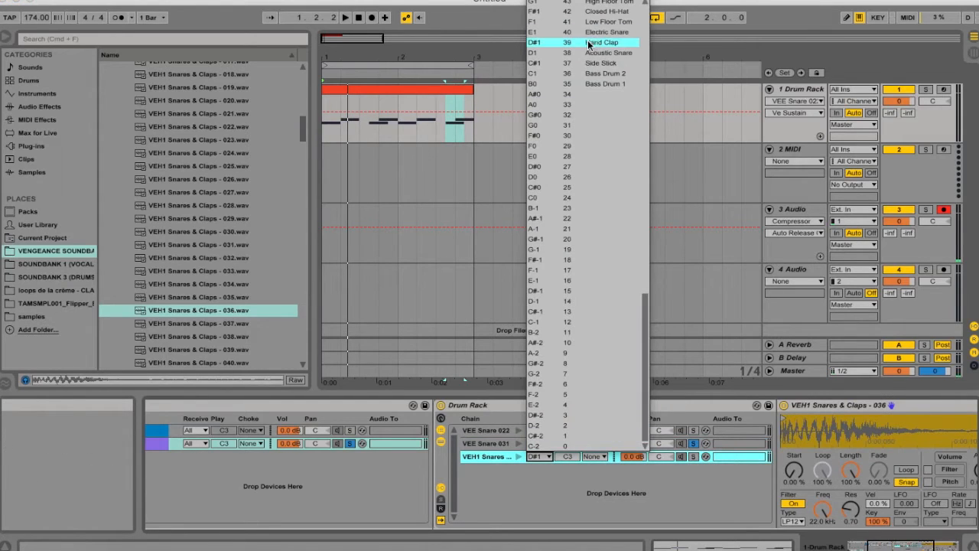
left_click(572, 61)
During loop playback, set VEE Snare 031's volume envelope to 1.00 ms release, -13 dB sustain and 698 ms decay
key("space")
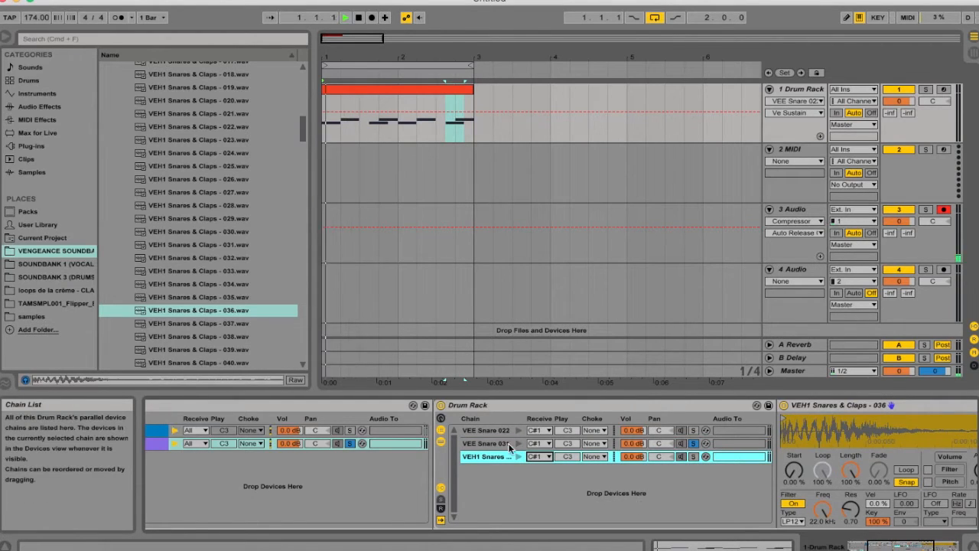
left_click(489, 443)
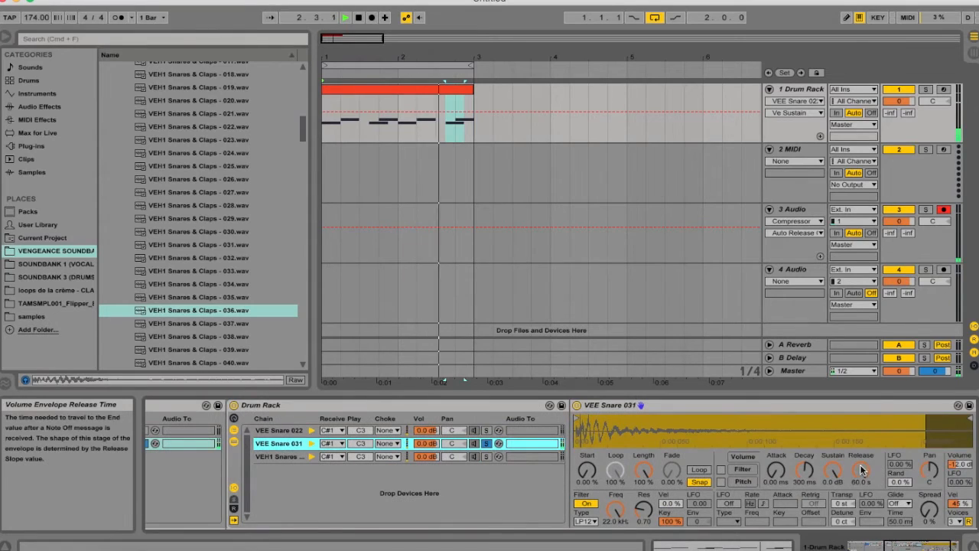
left_click_drag(832, 470, 808, 472)
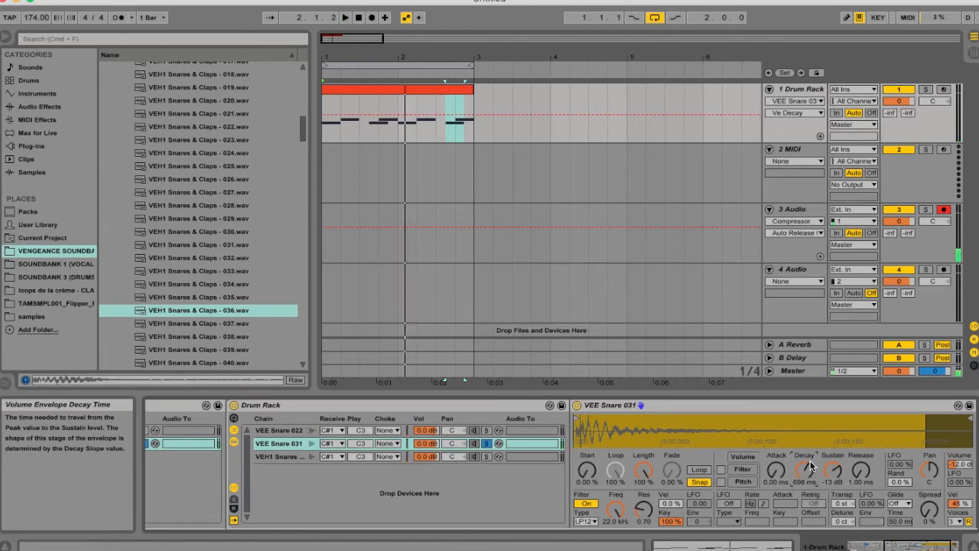
key("space")
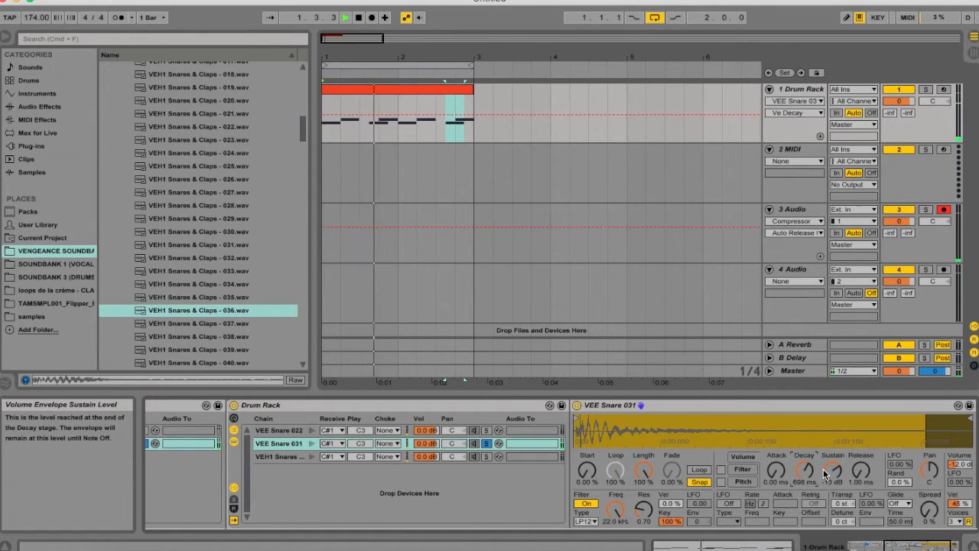
Solo VEH1 Snares & Claps - 036 and set its volume envelope to 1.00 ms release, -11 dB sustain and 908 ms decay
left_click(277, 456)
left_click(486, 456)
key("space")
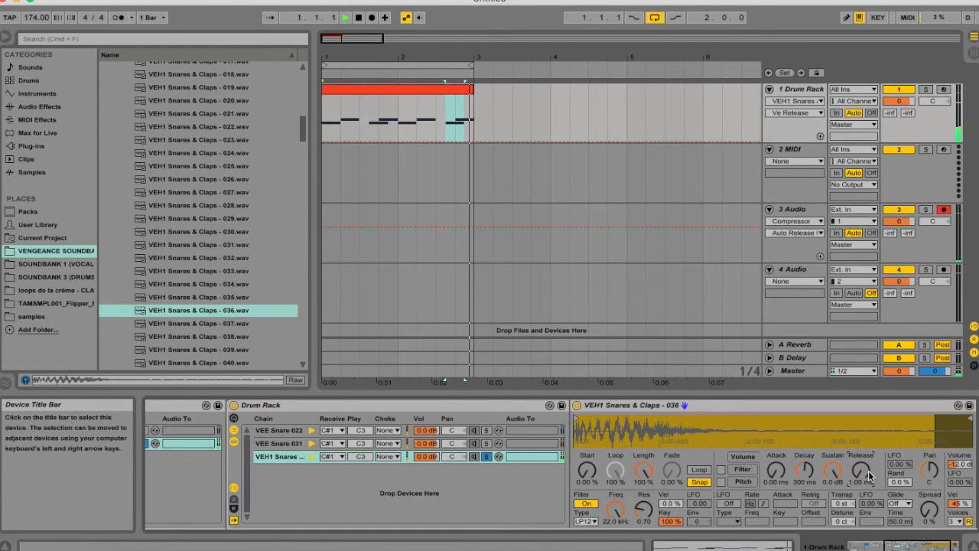
mouse_move(833, 471)
left_mouse_down()
mouse_move(833, 497)
mouse_move(833, 485)
left_mouse_up()
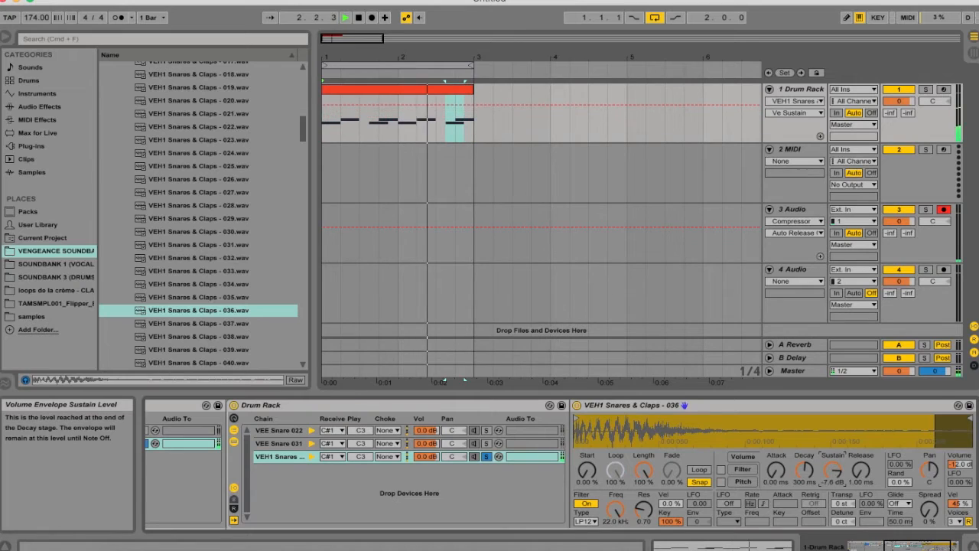
left_click_drag(804, 482, 804, 473)
Solo VEE Snare 022 and VEE Snare 031 together and try transposing VEE Snare 022 down
left_click(486, 430)
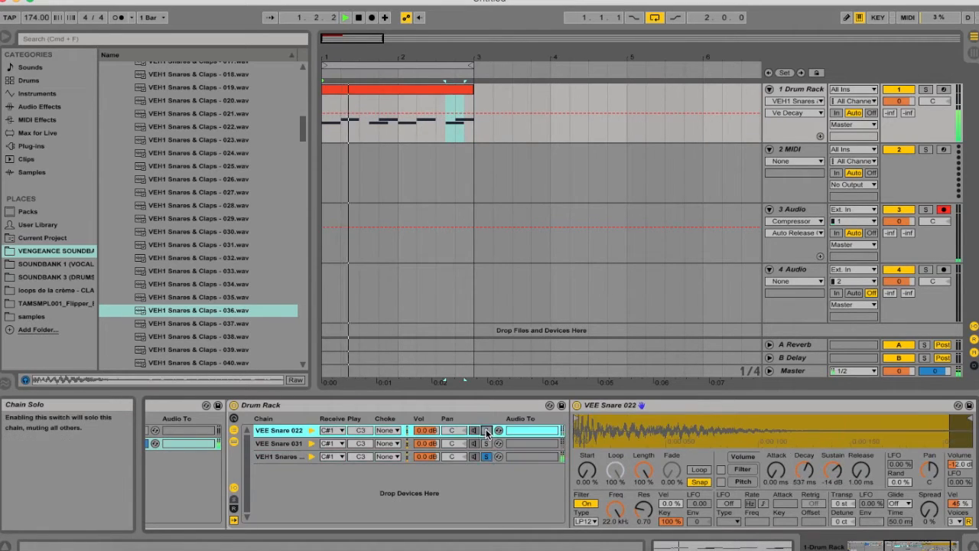
left_click(487, 445)
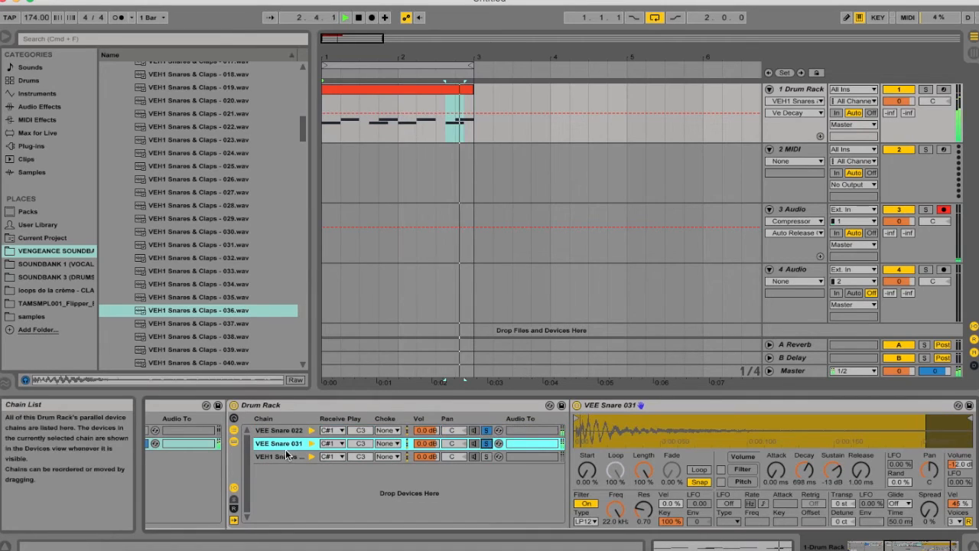
left_click(842, 504)
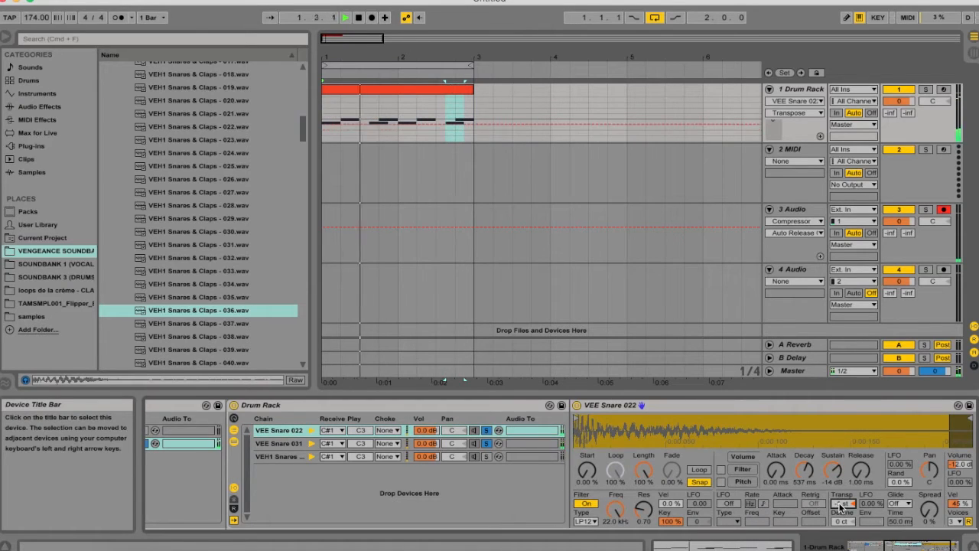
Add VEH1 Snares & Claps - 036 to the soloed layers, transpose it +5 st and set its chain volume to 0.0 dB
left_click(273, 455)
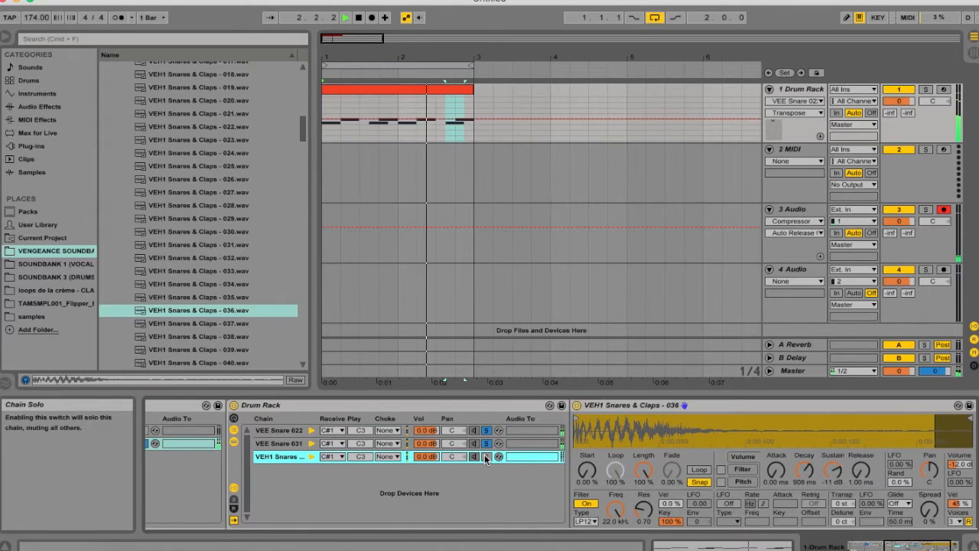
left_click_drag(844, 506, 844, 499)
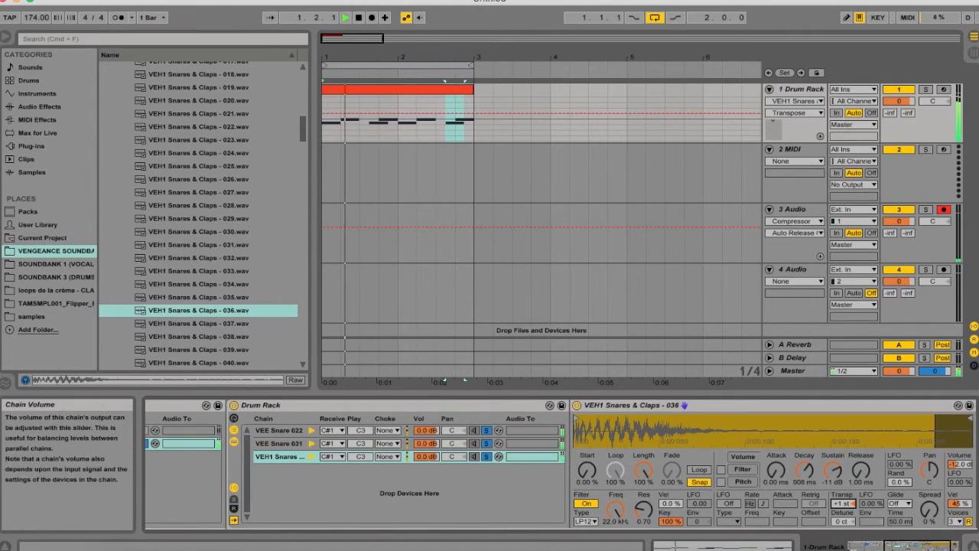
left_click_drag(426, 455, 426, 462)
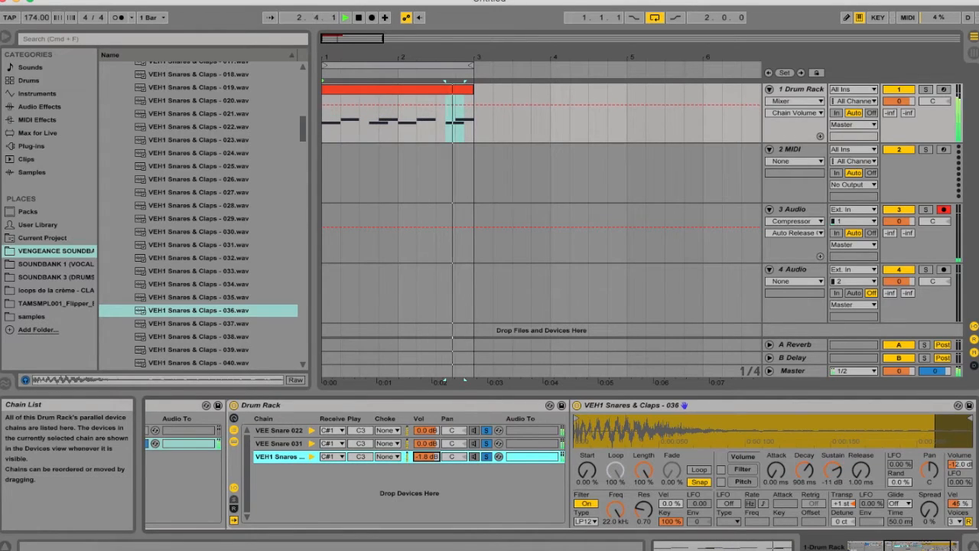
left_click(844, 504)
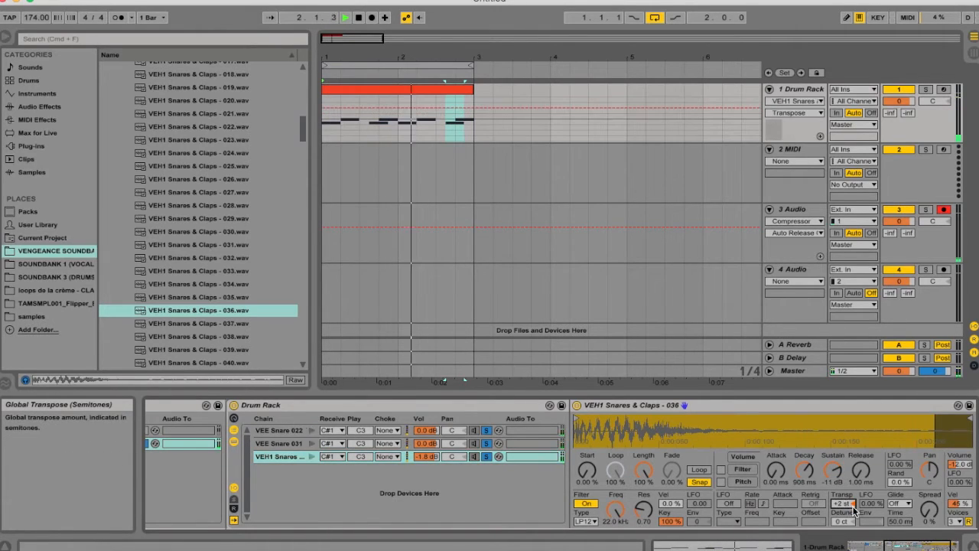
left_click(438, 456)
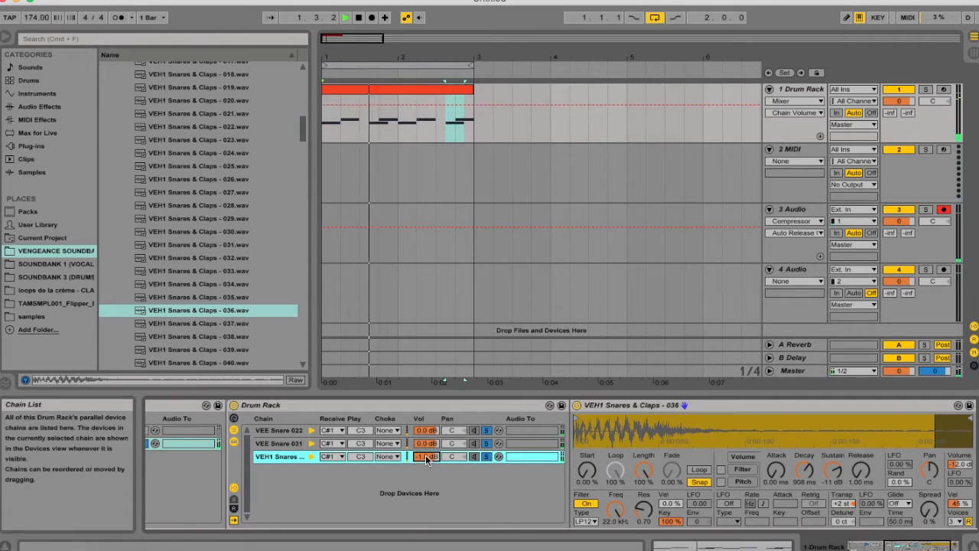
left_click(843, 504)
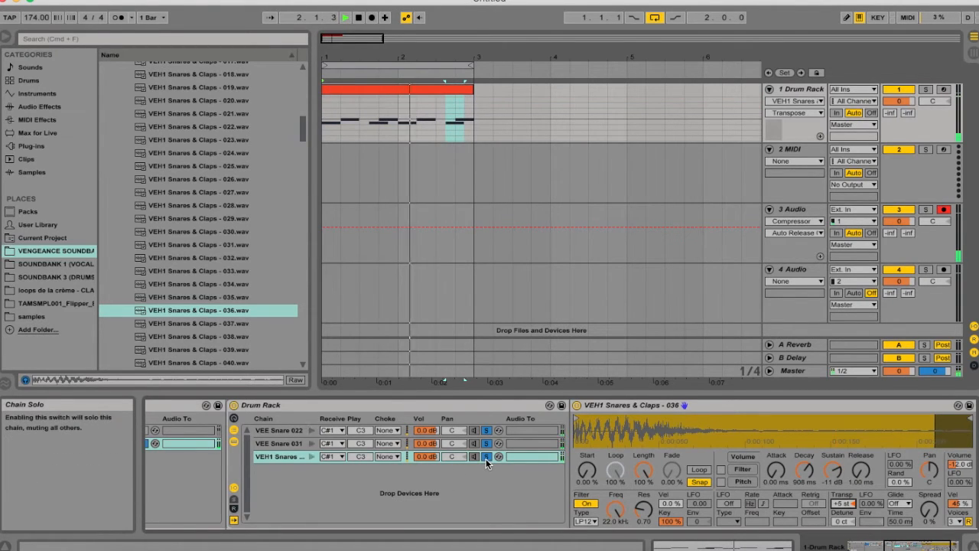
Take the three snare layers and the SNARE chain out of solo to play the full kick and snare loop
scroll(488, 464, "left", 2)
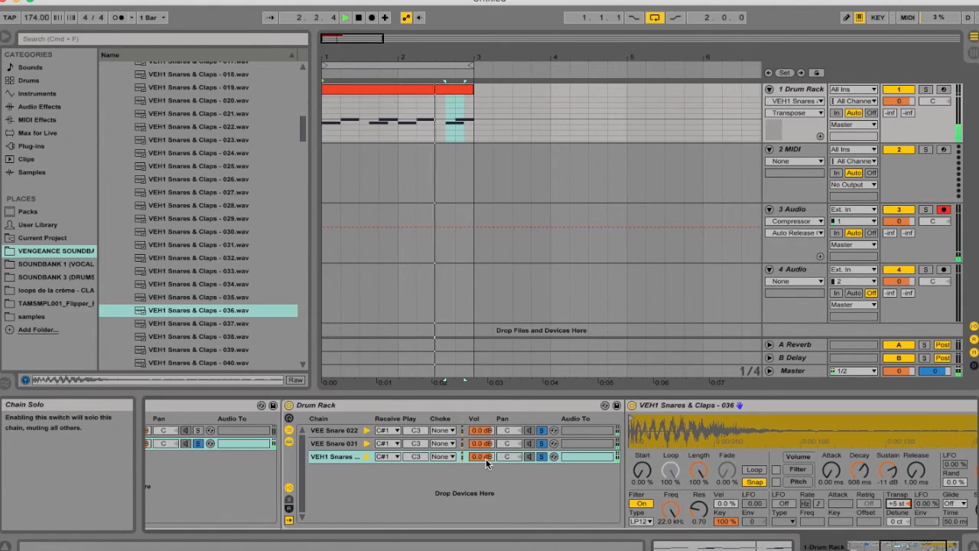
left_click(540, 458)
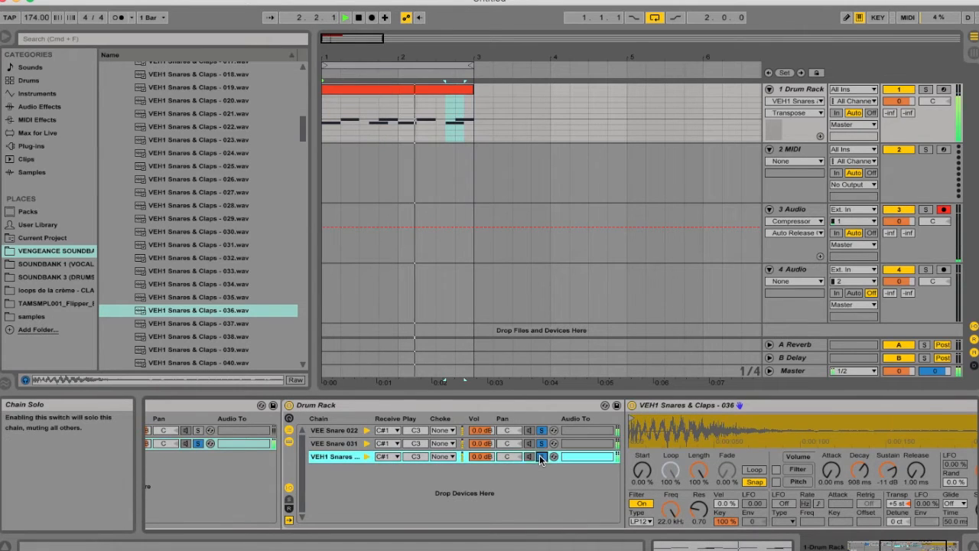
left_click(198, 443)
scroll(223, 463, "left", 3)
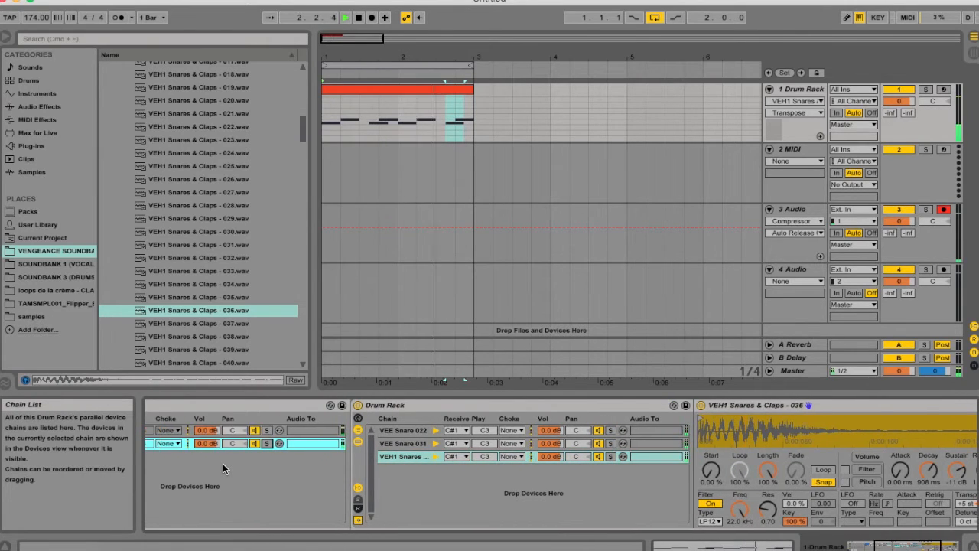
scroll(222, 462, "left", 6)
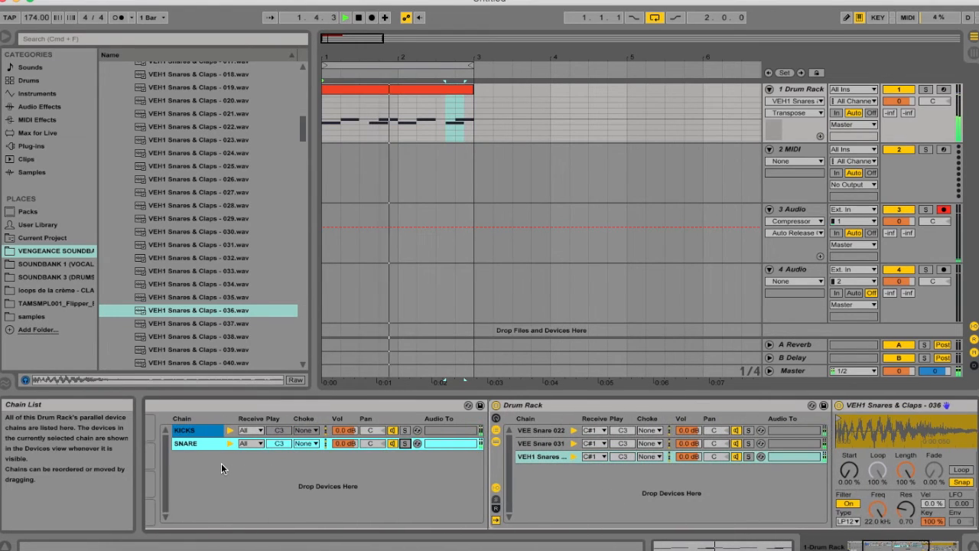
scroll(221, 463, "left", 1)
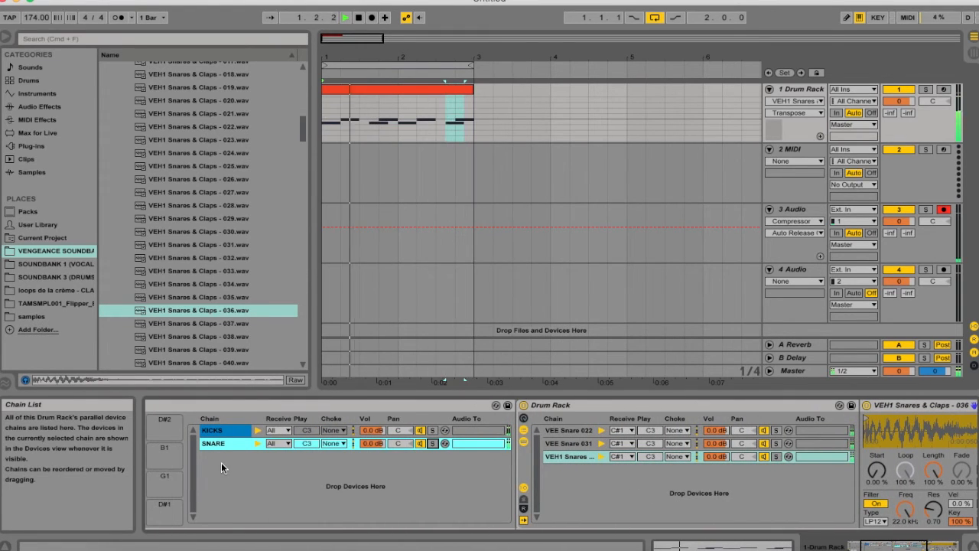
Stop playback, examine the KICKS and SNARE chains, and hide the devices of the VAD1 Kick Hard 013 layer
left_click(215, 430)
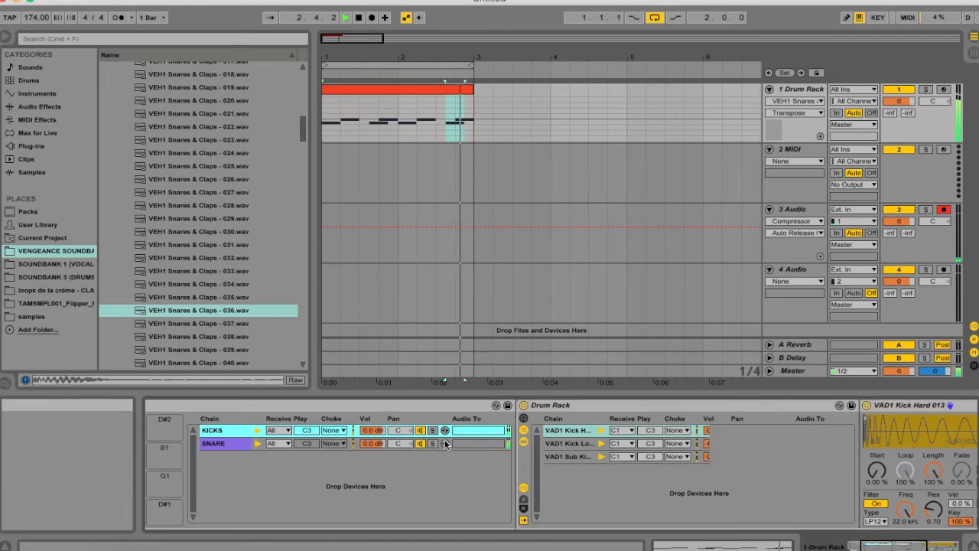
scroll(656, 464, "left", 8)
scroll(657, 464, "left", 1)
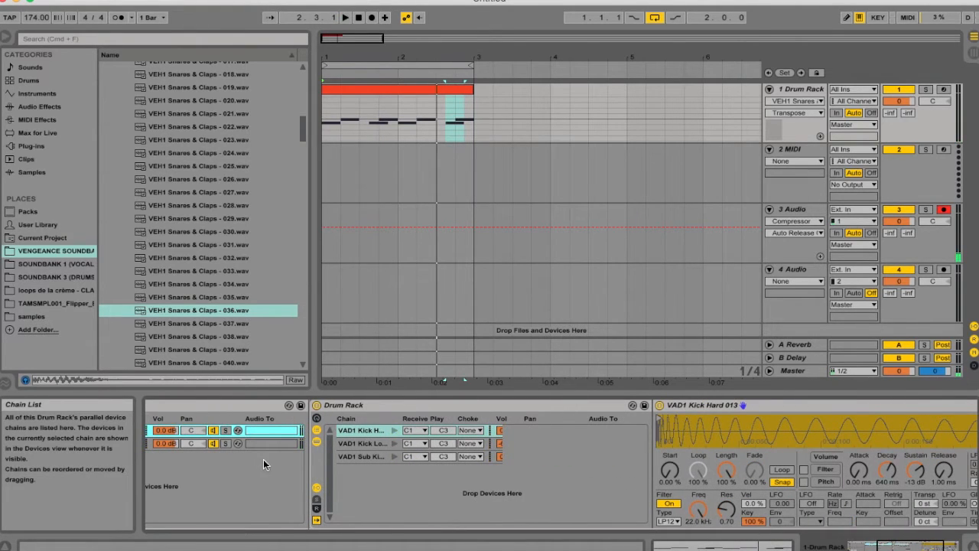
scroll(263, 459, "left", 8)
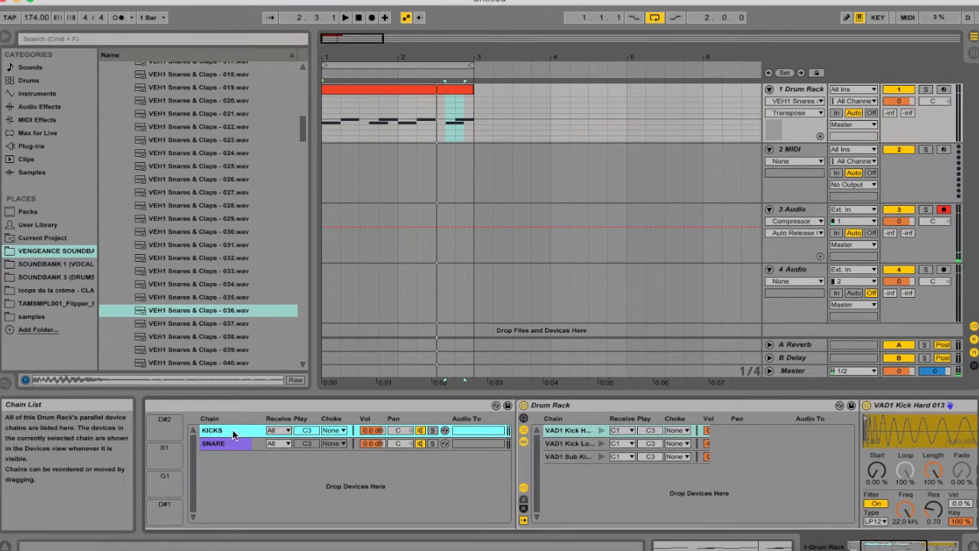
left_click(229, 441)
left_click(241, 432)
left_click(569, 433)
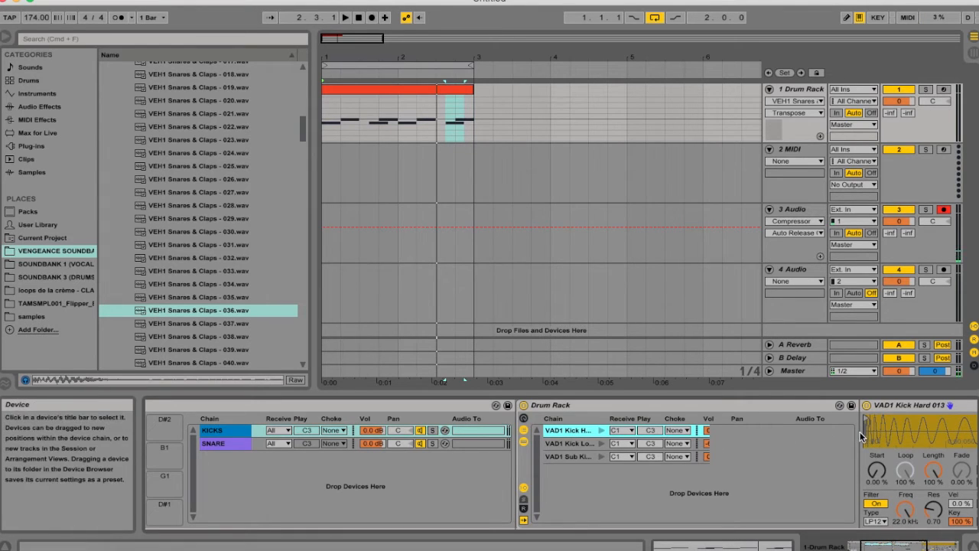
double_click(561, 435)
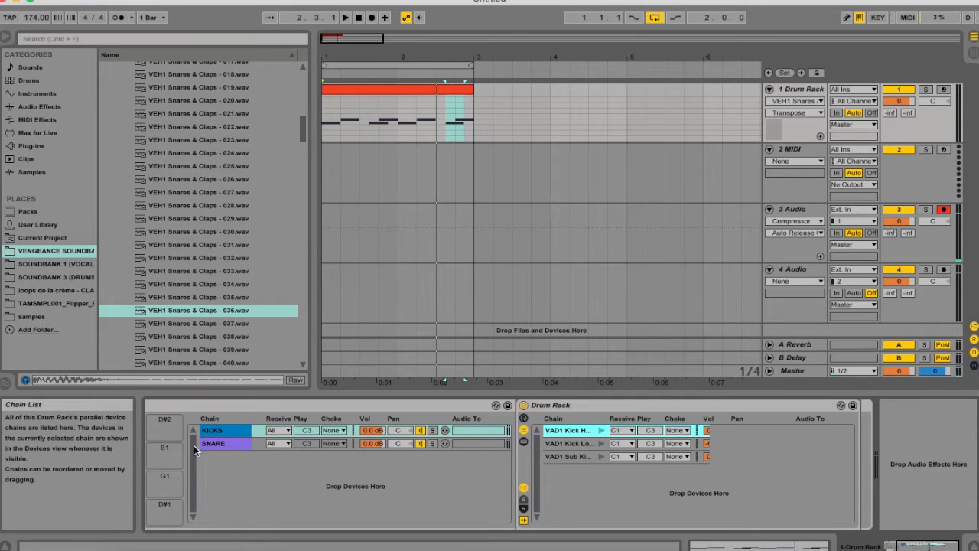
Add an EQ Eight to the VAD1 Kick Hard 013 layer of the KICKS chain
scroll(330, 462, "left", 1)
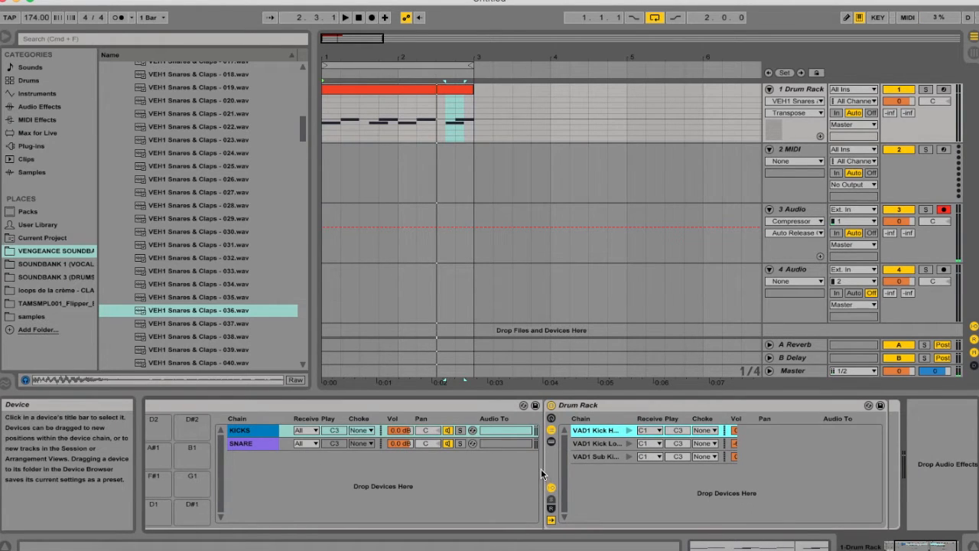
scroll(463, 463, "left", 4)
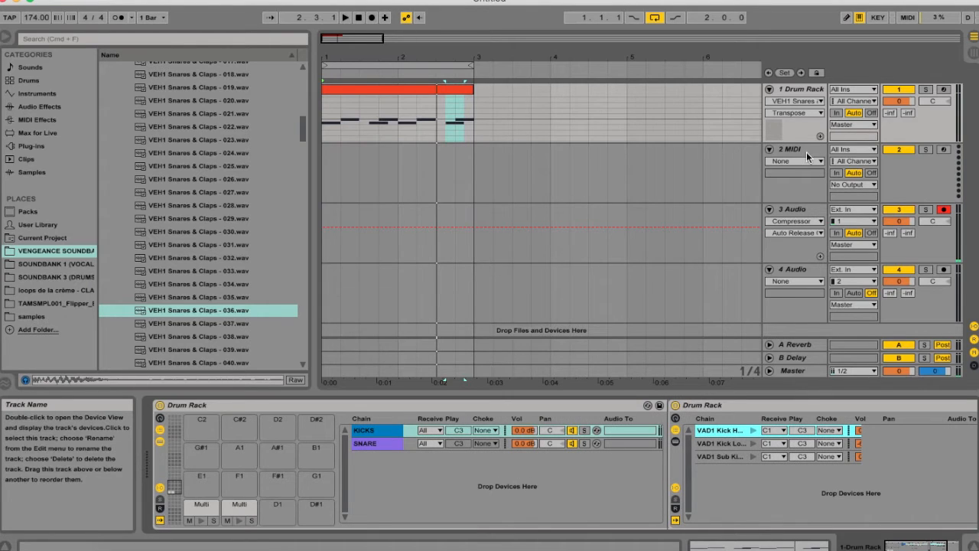
scroll(792, 449, "right", 3)
left_click(634, 433)
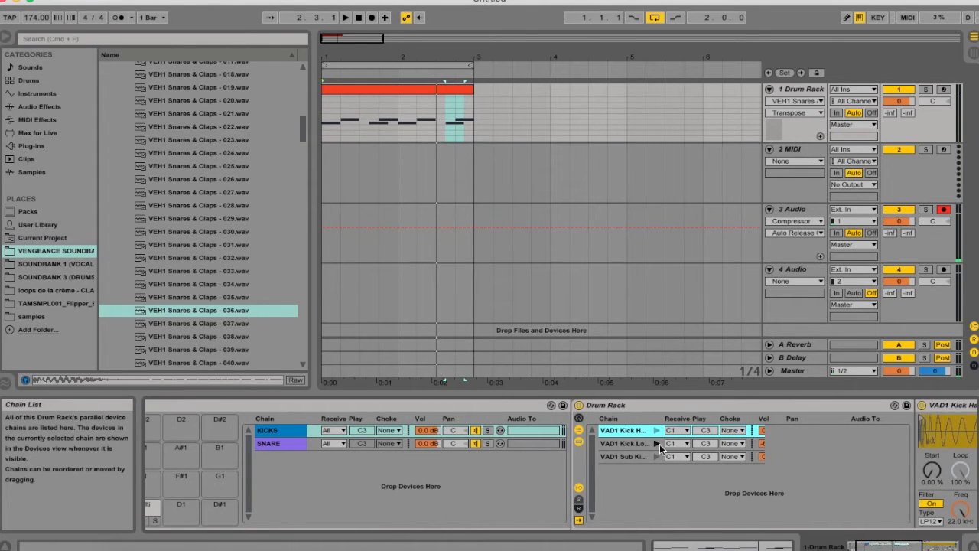
scroll(604, 447, "right", 6)
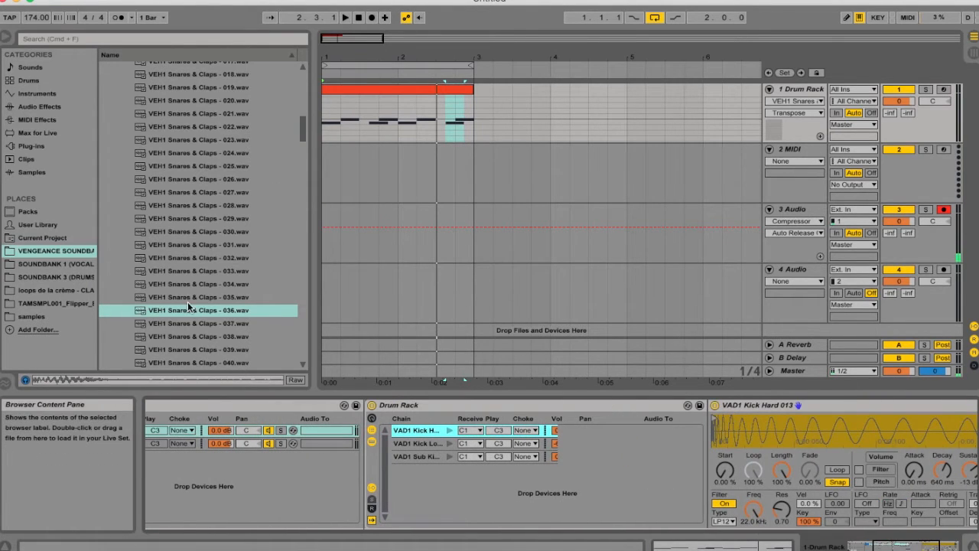
left_click(55, 107)
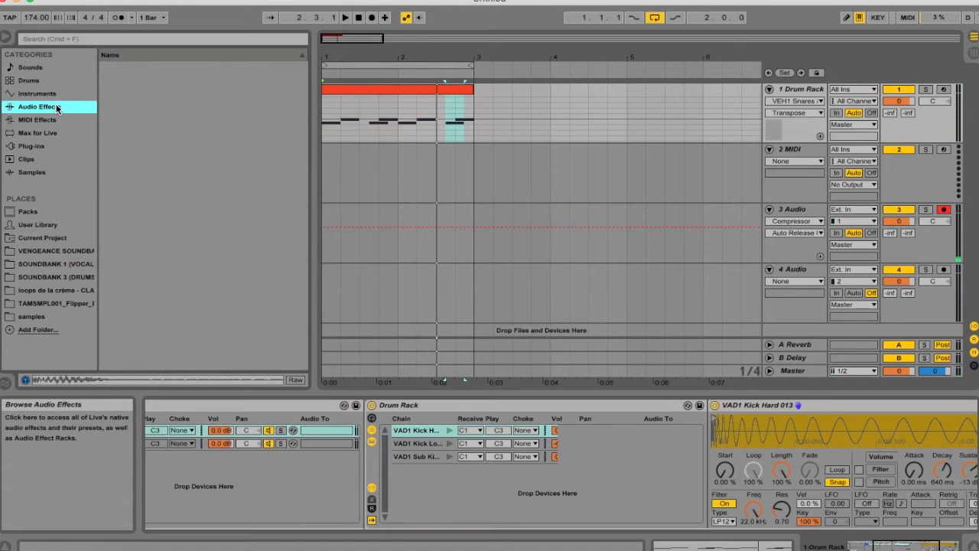
left_click(142, 200)
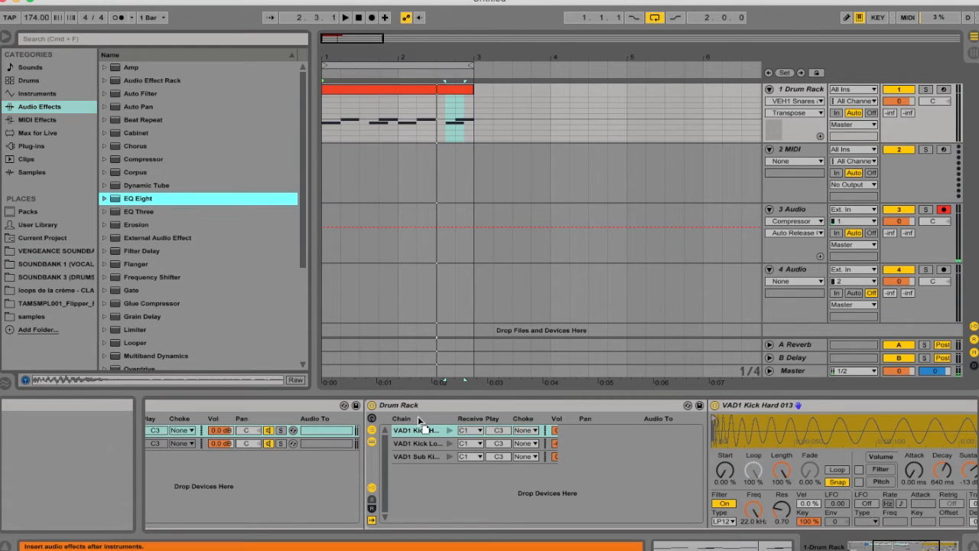
left_click_drag(418, 431, 419, 433)
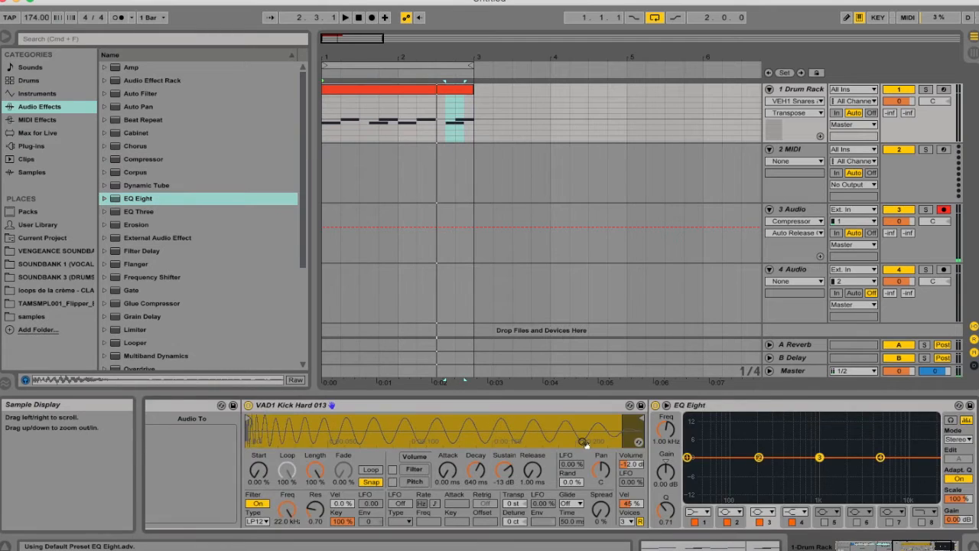
Hide the input/output columns of the KICKS layer rack and reselect the VAD1 Kick Hard 013 layer
scroll(583, 443, "left", 5)
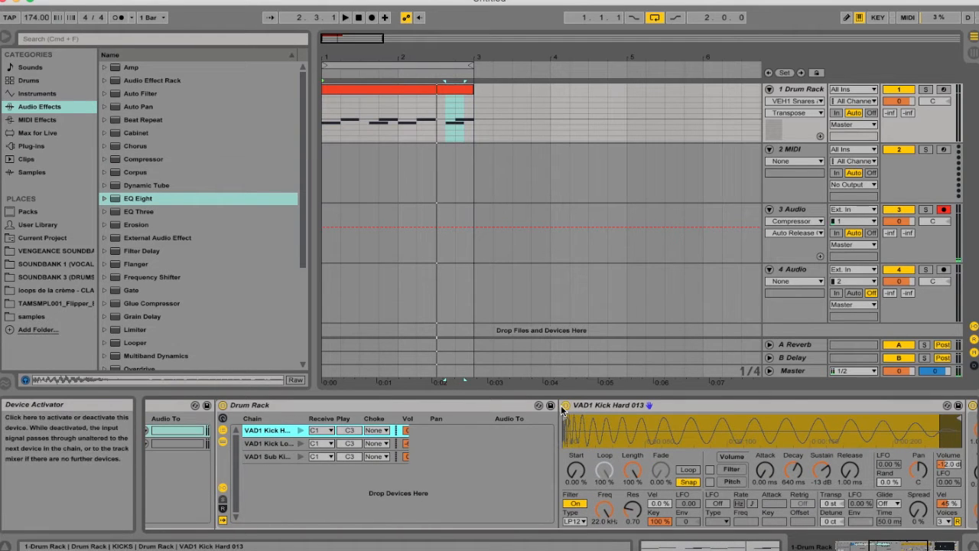
scroll(451, 443, "left", 5)
scroll(451, 443, "left", 5)
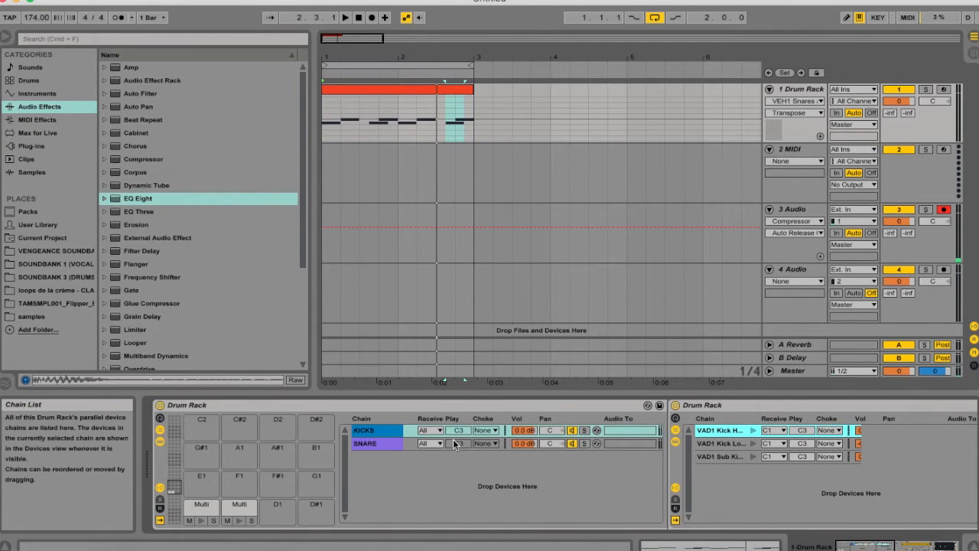
left_click(362, 431)
scroll(765, 472, "right", 5)
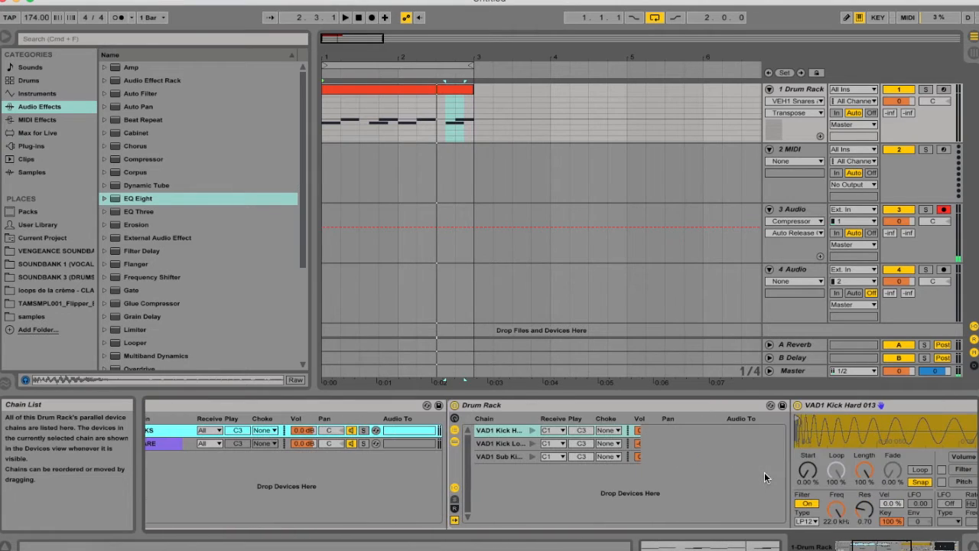
left_click(669, 442)
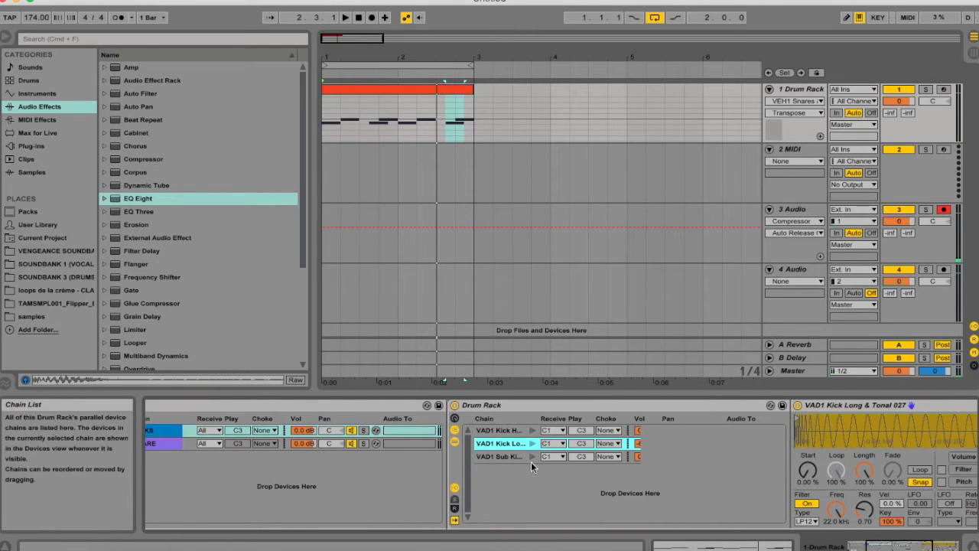
left_click(454, 490)
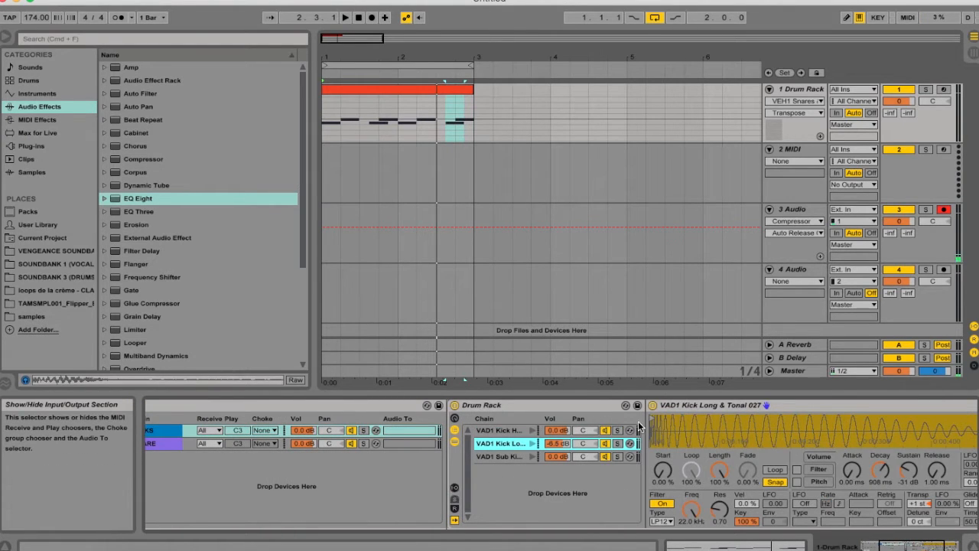
left_click(514, 432)
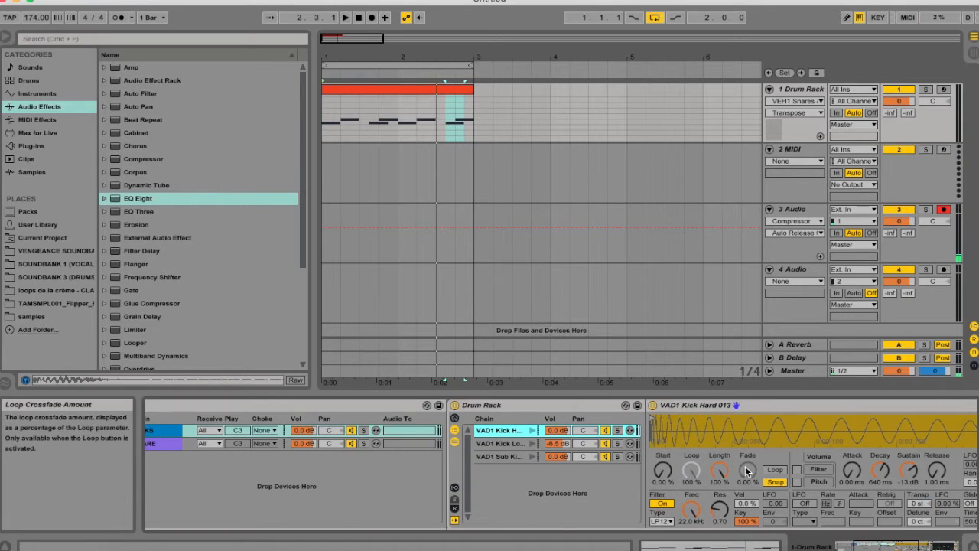
Solo the VAD1 Kick Hard 013 layer and mute the whole SNARE chain
scroll(753, 471, "right", 5)
scroll(748, 472, "right", 4)
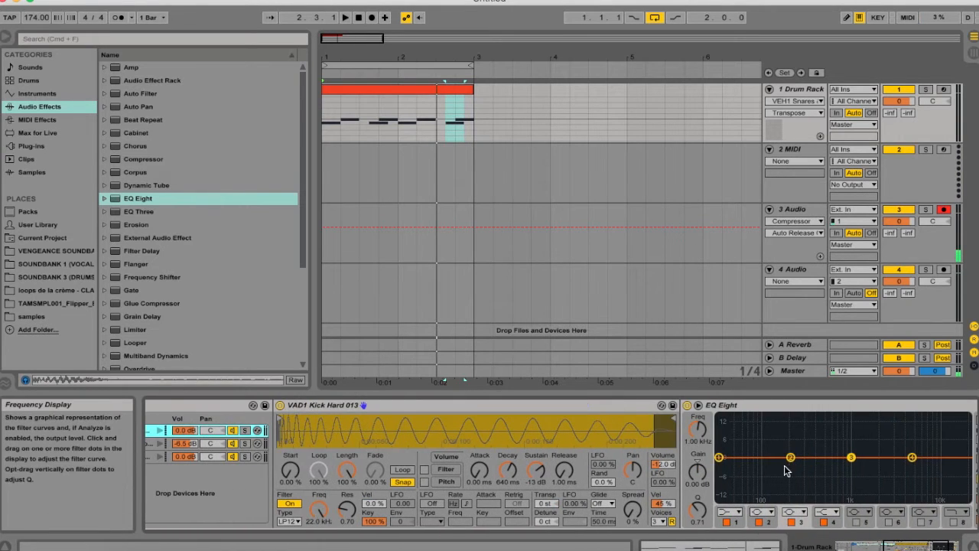
scroll(344, 436, "left", 4)
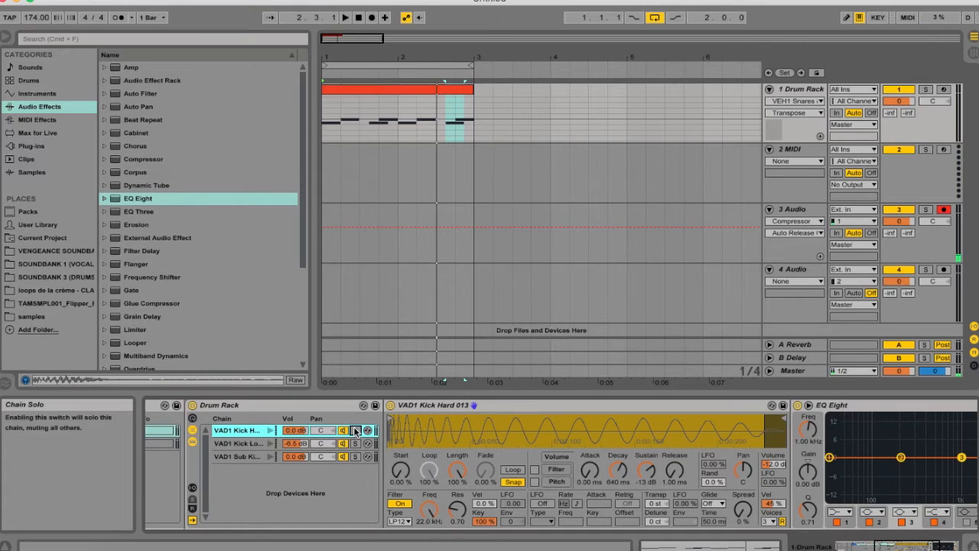
scroll(350, 432, "left", 3)
left_click(324, 444)
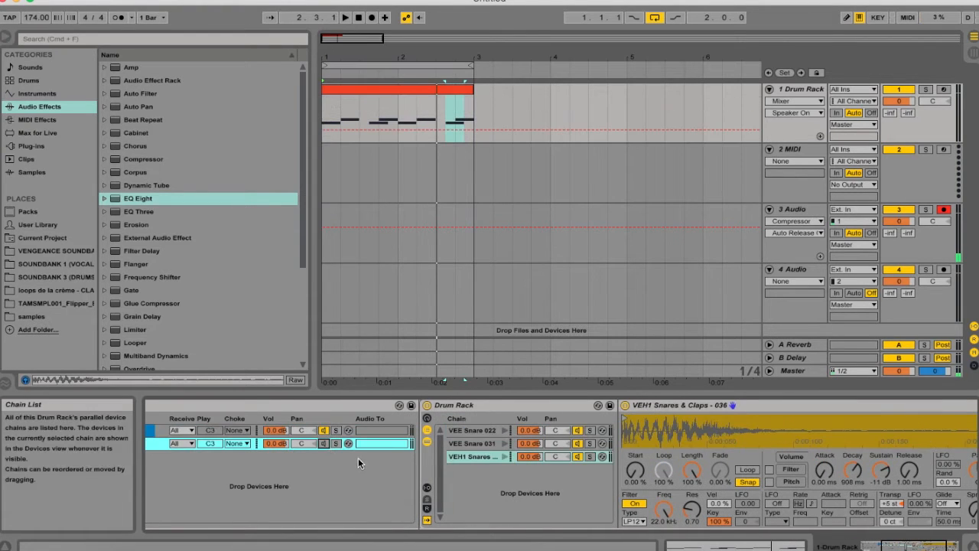
scroll(363, 439, "right", 2)
left_click(365, 430)
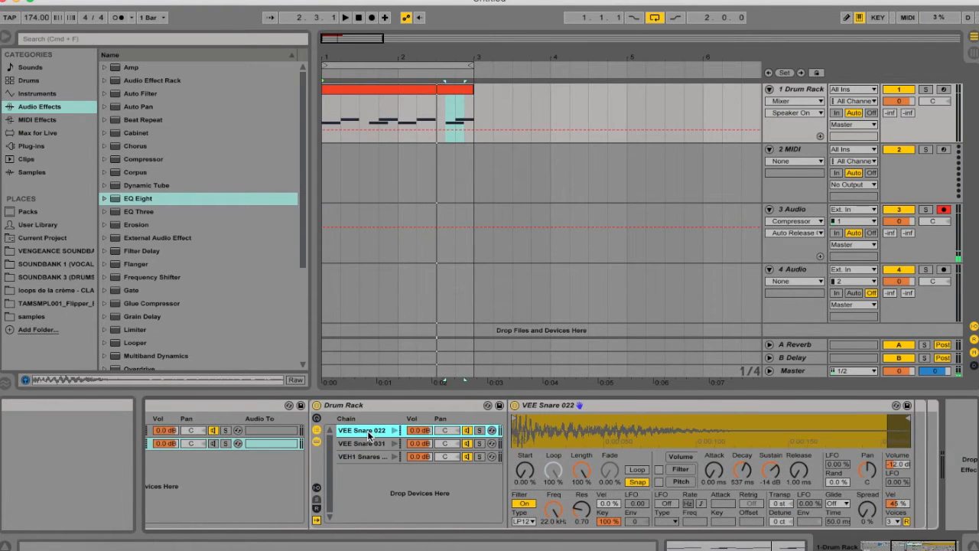
scroll(202, 429, "left", 3)
left_click(228, 432)
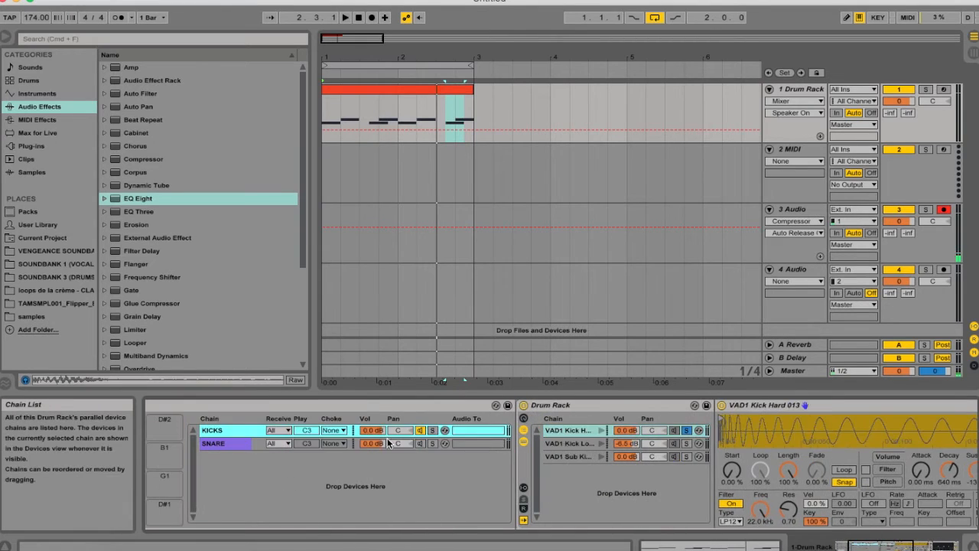
Start playback and change band 1 of the VAD1 Kick Hard 013 EQ Eight to a low cut
scroll(564, 452, "right", 2)
scroll(564, 452, "right", 1)
key("space")
scroll(742, 463, "right", 3)
scroll(742, 463, "right", 2)
left_click(604, 512)
left_click(612, 442)
Set the VAD1 Kick Hard 013 low cut to 62.4 Hz with a Q of 1.01 and stop playback
left_click_drag(595, 468, 625, 467)
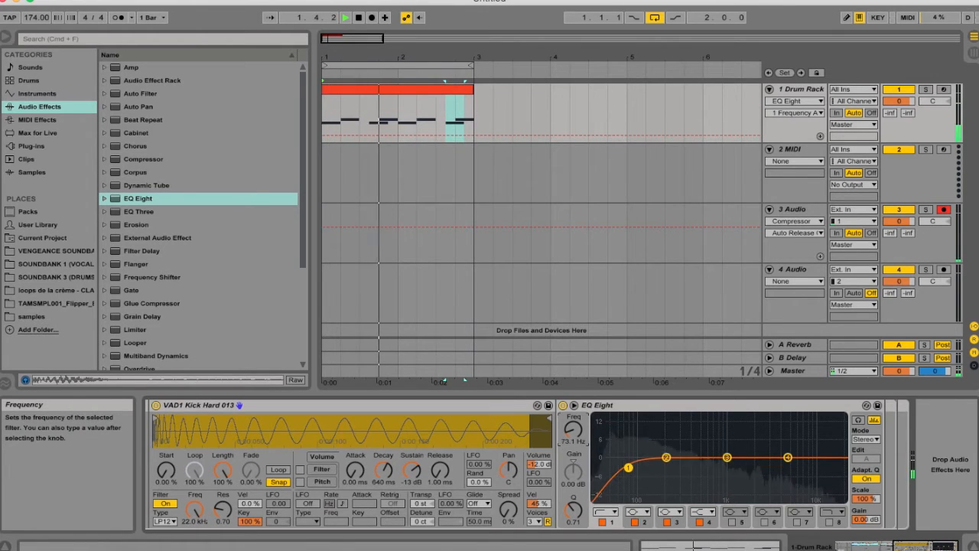
left_click_drag(573, 430, 573, 434)
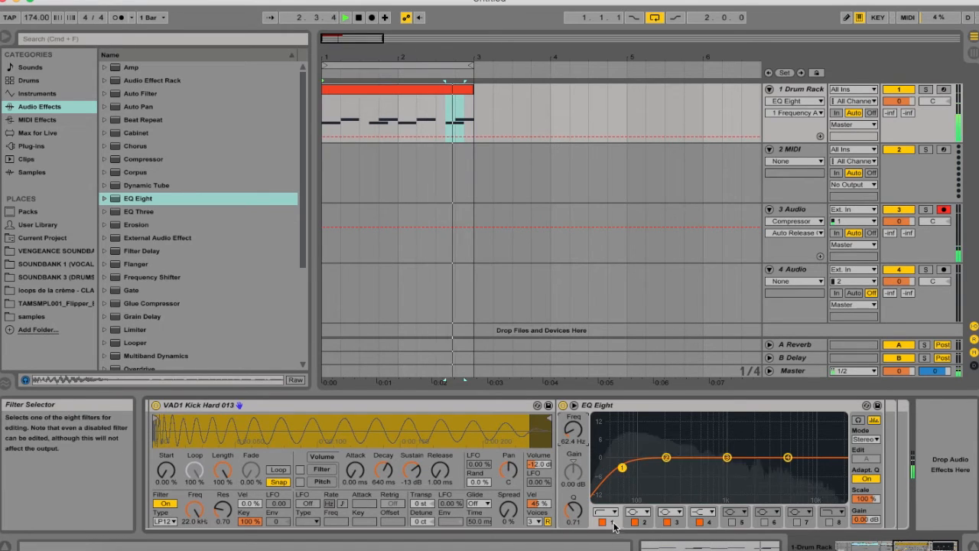
left_click_drag(572, 510, 573, 502)
key("space")
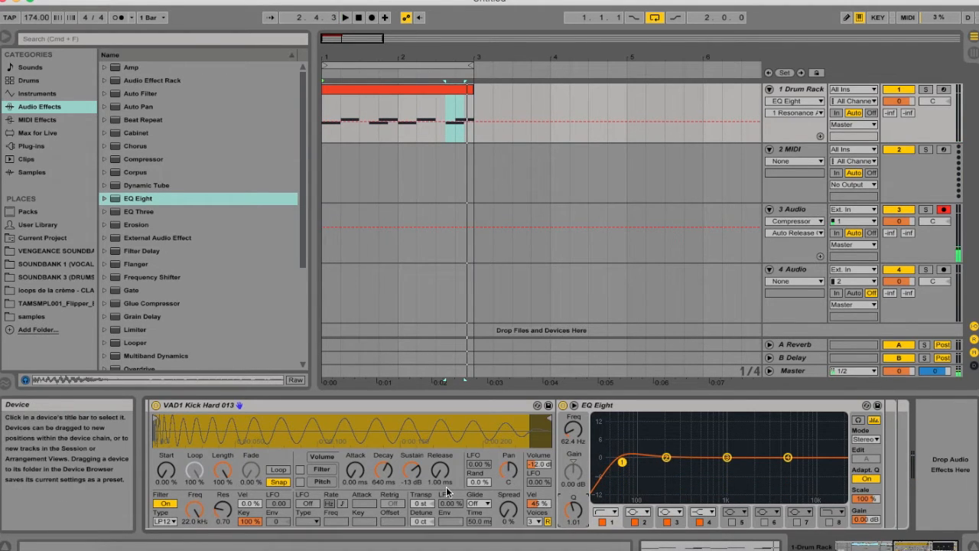
Solo VAD1 Kick Long & Tonal 027 instead and add an EQ Eight to that layer
scroll(448, 491, "left", 1)
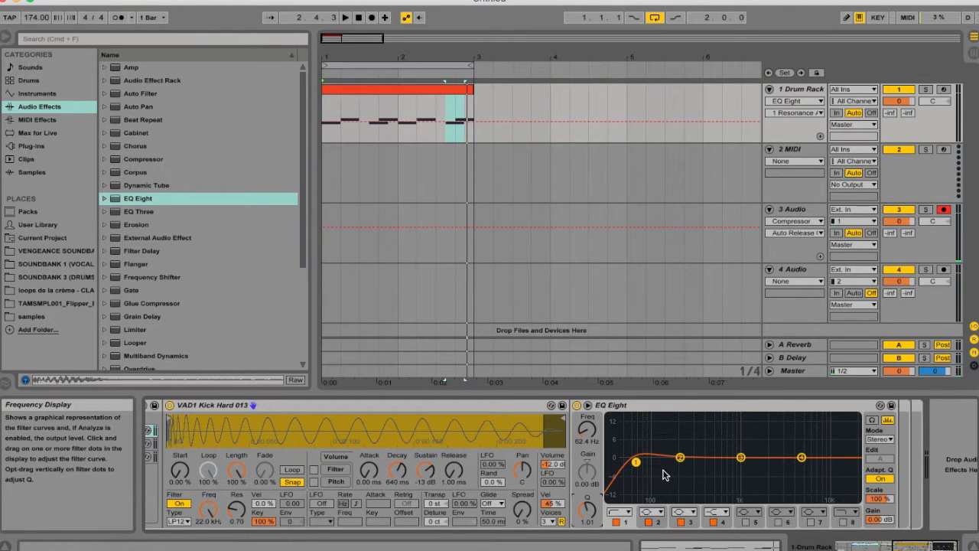
scroll(640, 474, "left", 5)
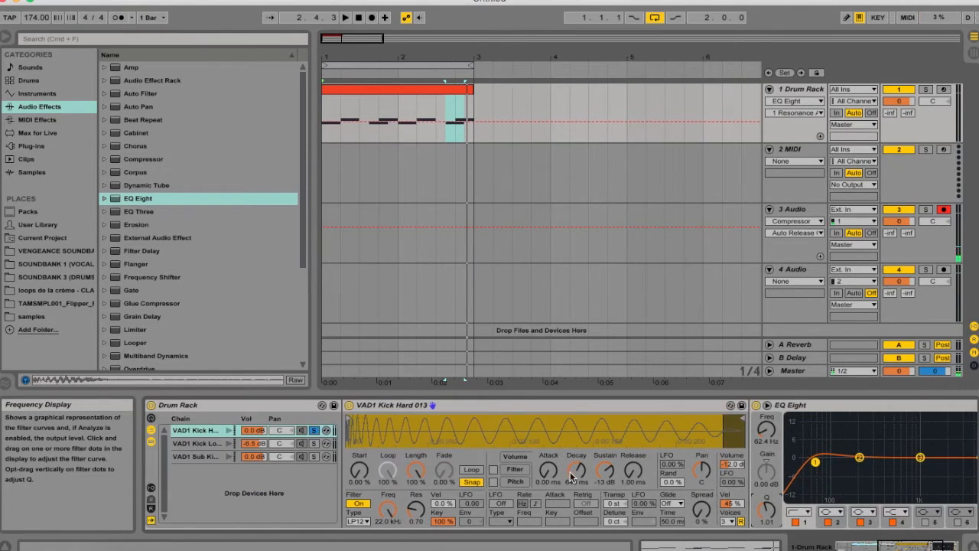
left_click(314, 445)
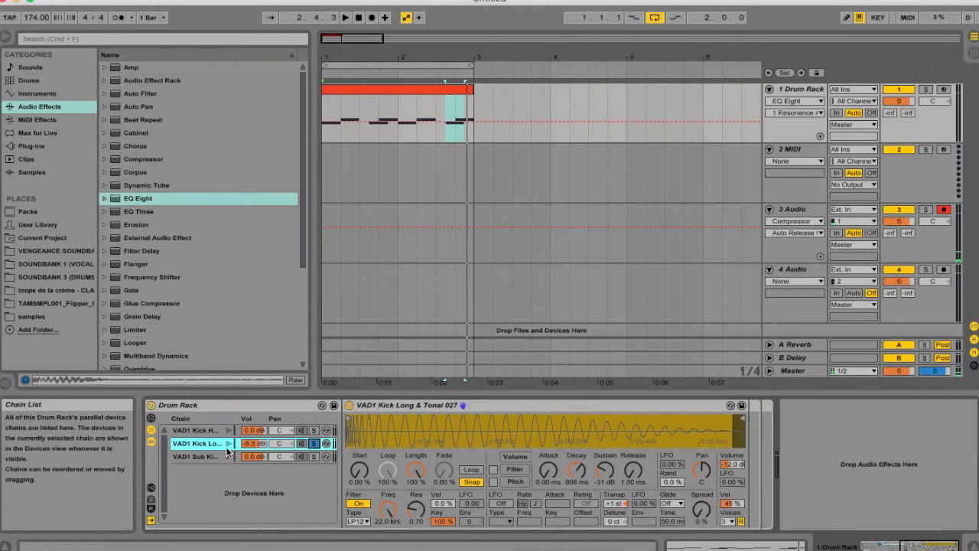
left_click(153, 200)
left_click(203, 445)
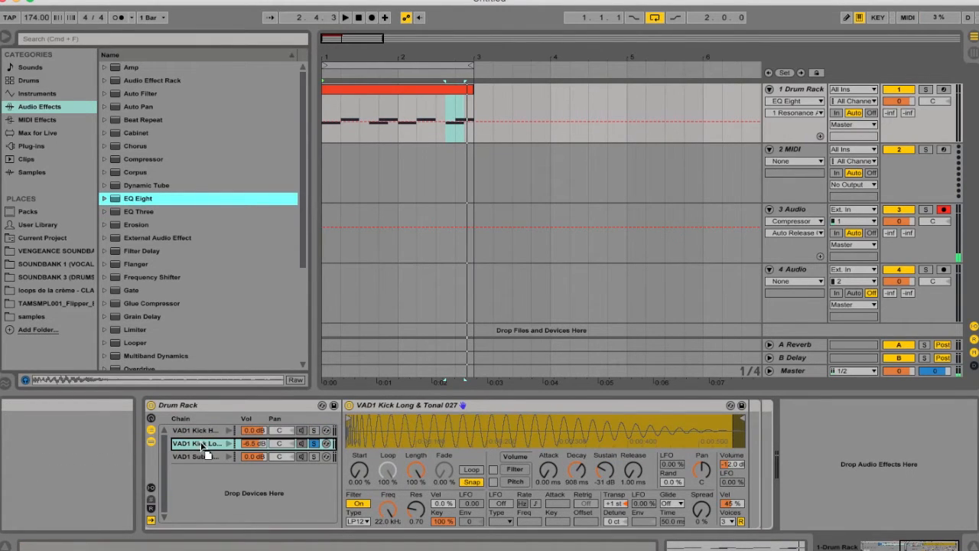
key("Return")
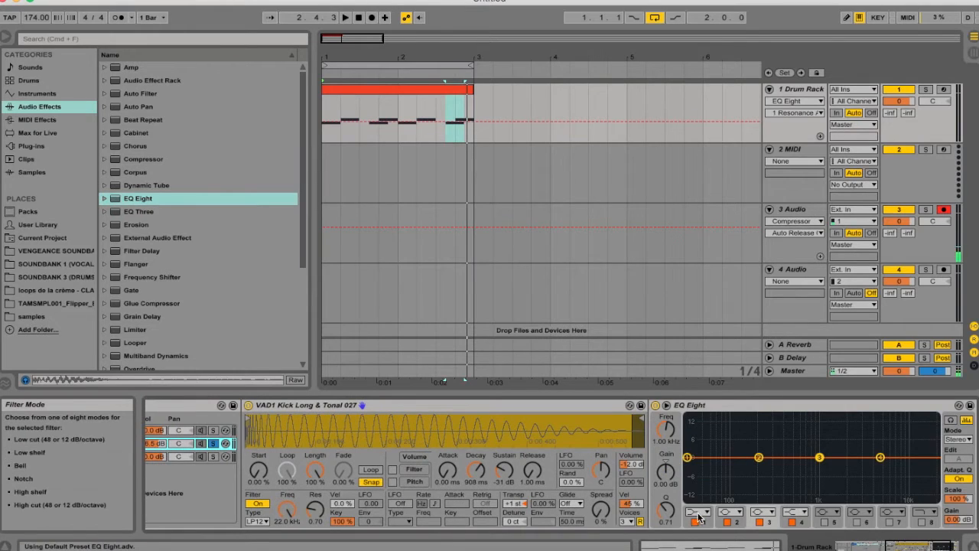
Make band 1 of the VAD1 Kick Long & Tonal 027 EQ a low cut at 81.1 Hz, Q 1.19, with the loop playing
scroll(183, 462, "left", 5)
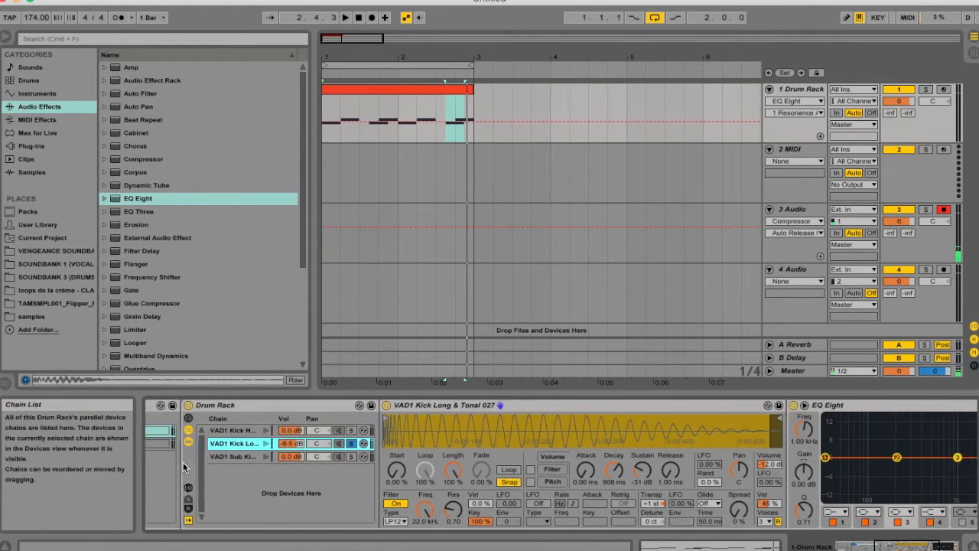
scroll(778, 496, "right", 5)
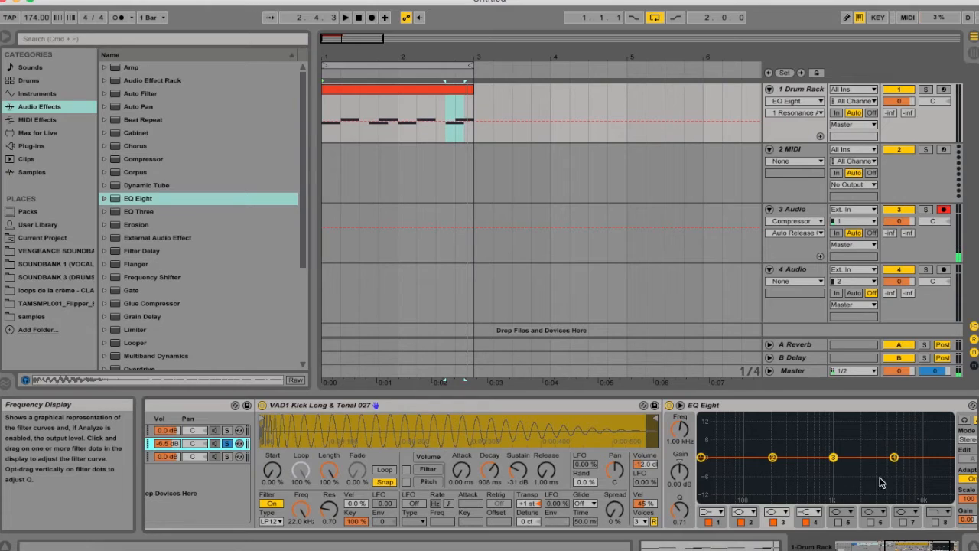
left_click(715, 511)
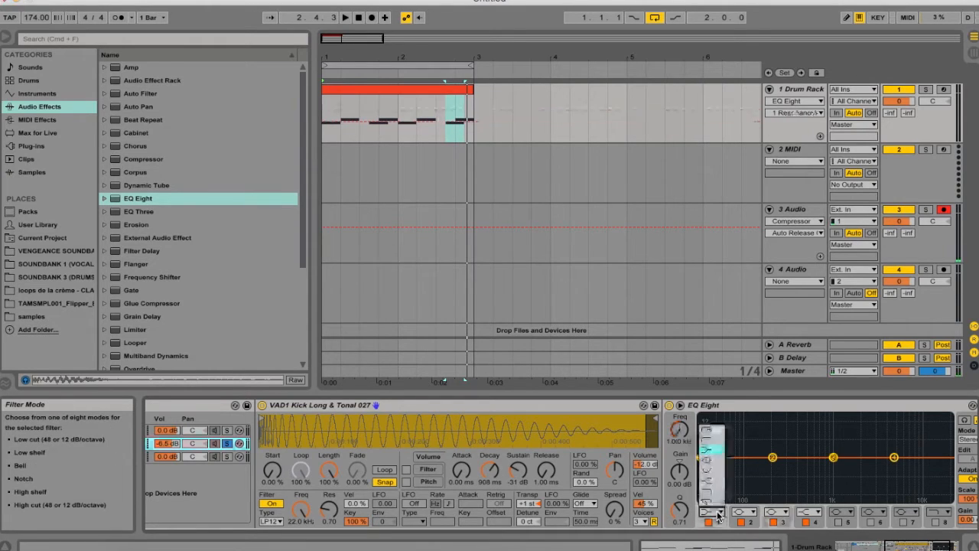
left_click(716, 447)
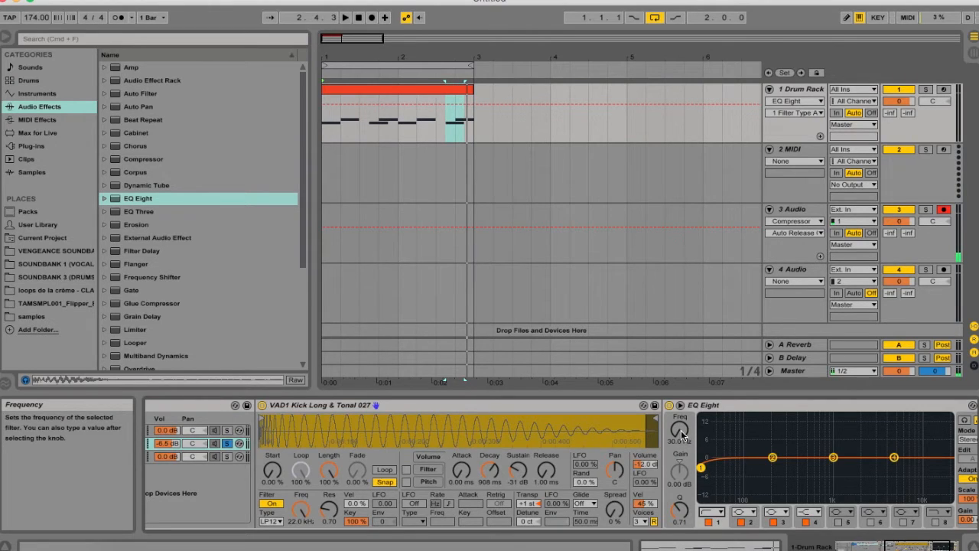
mouse_move(679, 430)
left_mouse_down()
mouse_move(679, 420)
mouse_move(678, 429)
left_mouse_up()
key("space")
left_click_drag(678, 510, 678, 497)
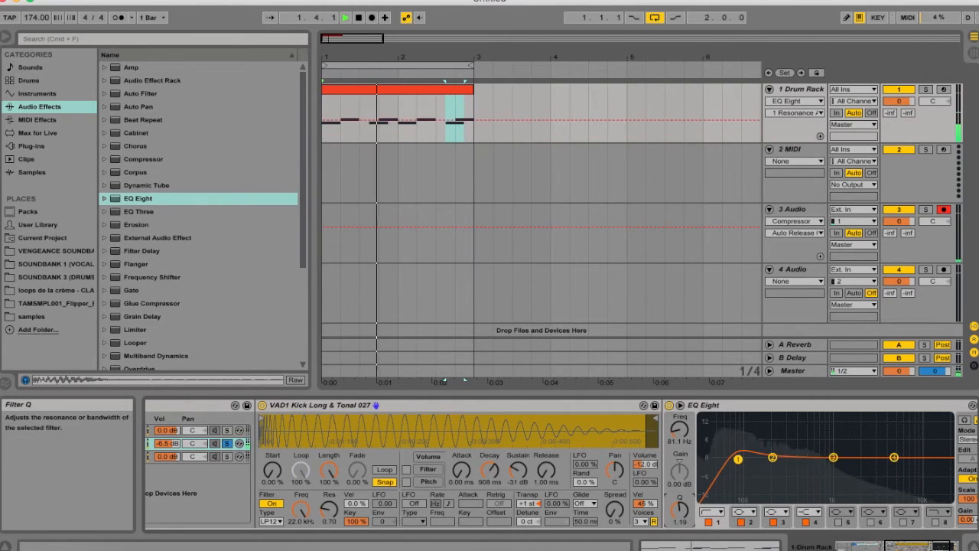
Refine the VAD1 Kick Long & Tonal 027 low cut to 100 Hz, Q 1.06, and boost band 2 by 5.08 dB at 161 Hz
left_click_drag(738, 459, 744, 461)
left_click_drag(677, 432, 677, 426)
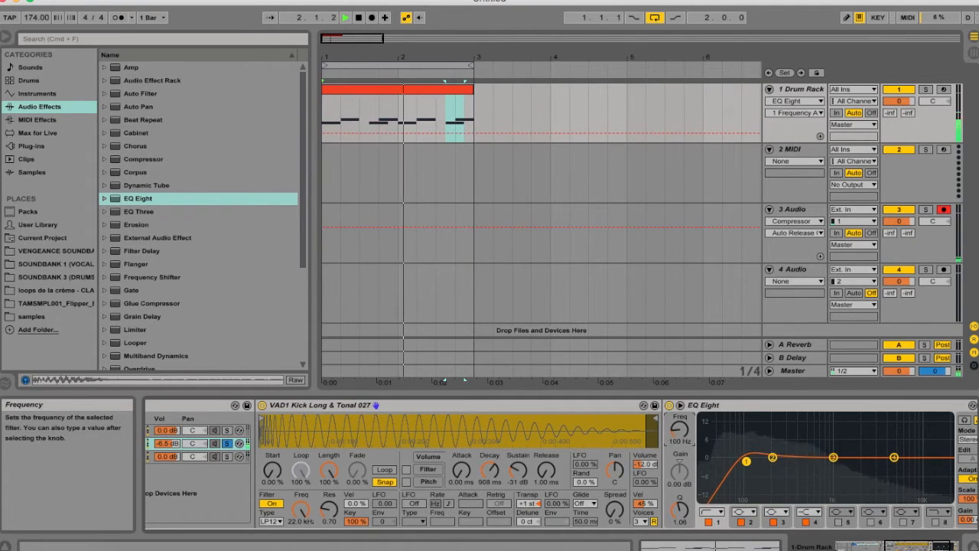
mouse_move(772, 457)
left_mouse_down()
mouse_move(754, 448)
mouse_move(759, 432)
mouse_move(763, 443)
left_mouse_up()
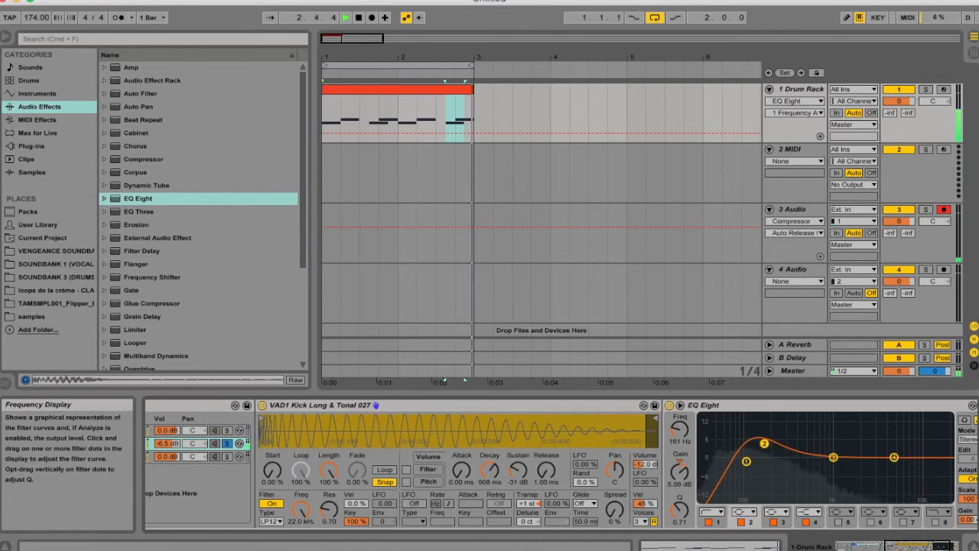
Hear VAD1 Kick Hard 013 soloed together with VAD1 Kick Long & Tonal 027, and solo only VAD1 Sub Kick 12
scroll(470, 490, "left", 3)
left_click(309, 430)
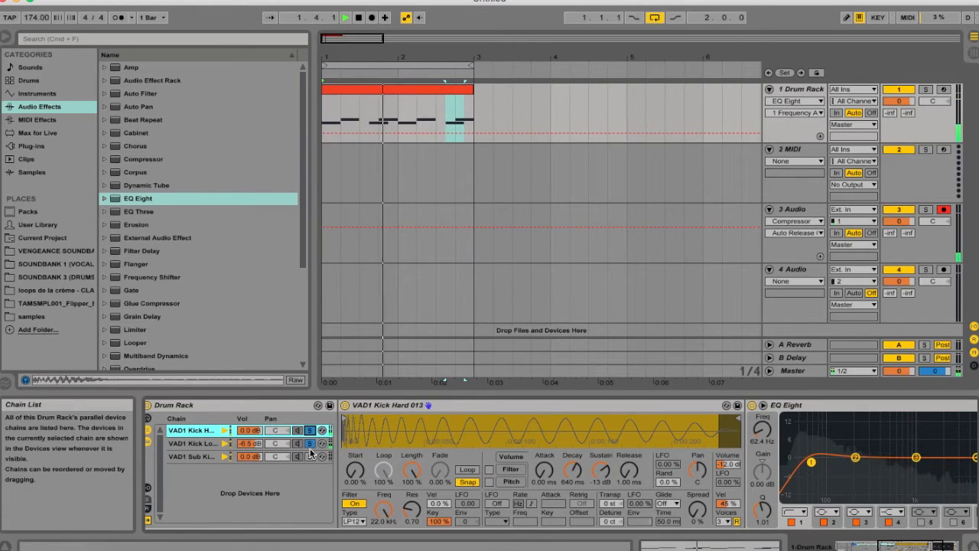
left_click(309, 456)
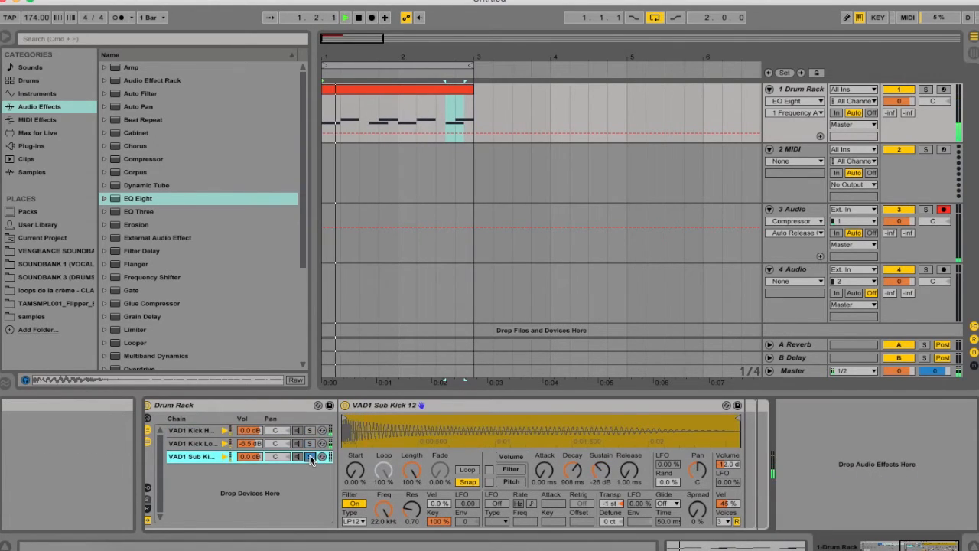
Add an EQ Eight to the VAD1 Sub Kick 12 layer and boost band 2 by 5.58 dB at 132 Hz
key("space")
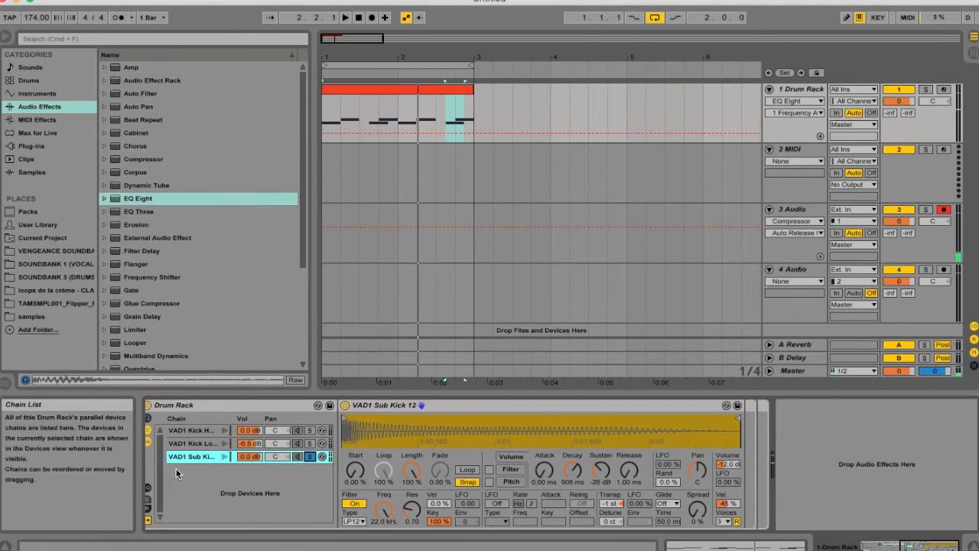
left_click_drag(149, 201, 194, 457)
left_click_drag(767, 463, 743, 442)
key("space")
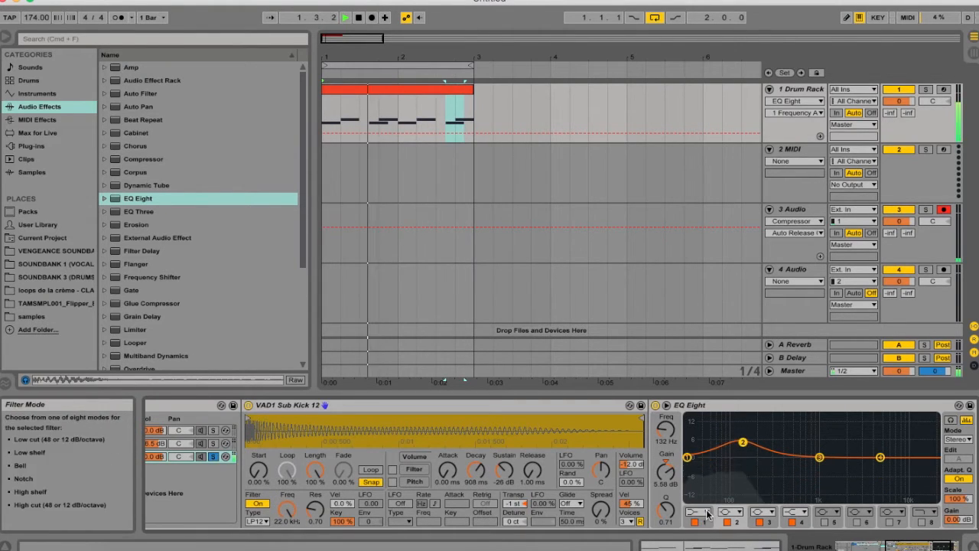
Make band 1 of the VAD1 Sub Kick 12 EQ a low cut at 69.3 Hz
left_click(697, 512)
left_click(701, 444)
key("space")
left_click_drag(687, 467, 716, 467)
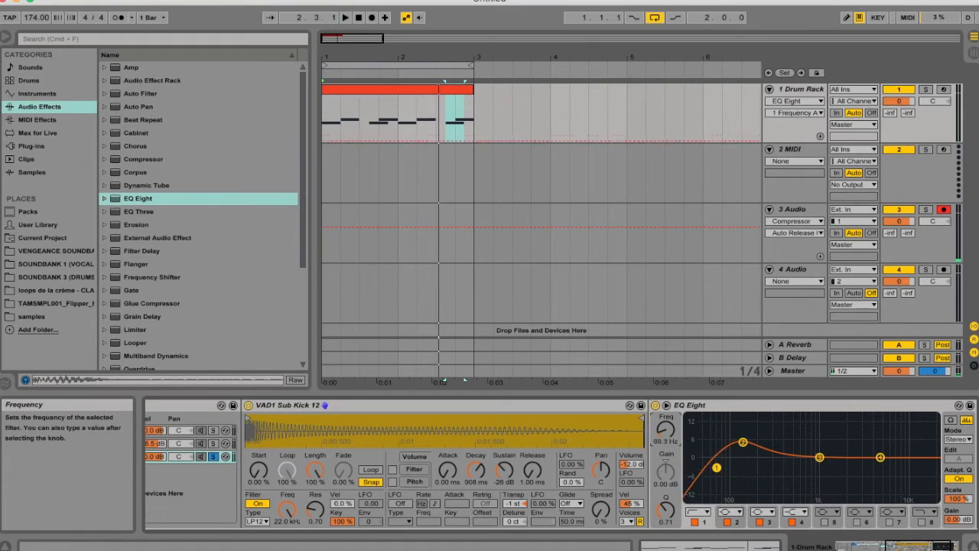
Refine the VAD1 Sub Kick 12 band 2 boost to 4.34 dB at 112 Hz, Q 1.58, and hear all kick layers unsoloed
left_click(732, 524)
left_click_drag(666, 514, 666, 506)
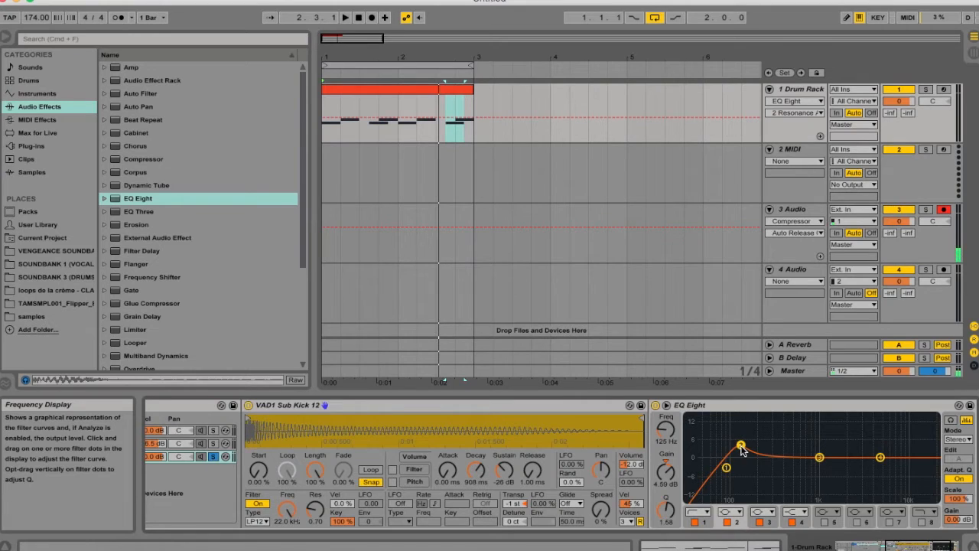
key("space")
mouse_move(740, 447)
left_mouse_down()
mouse_move(748, 426)
mouse_move(723, 431)
mouse_move(736, 447)
left_mouse_up()
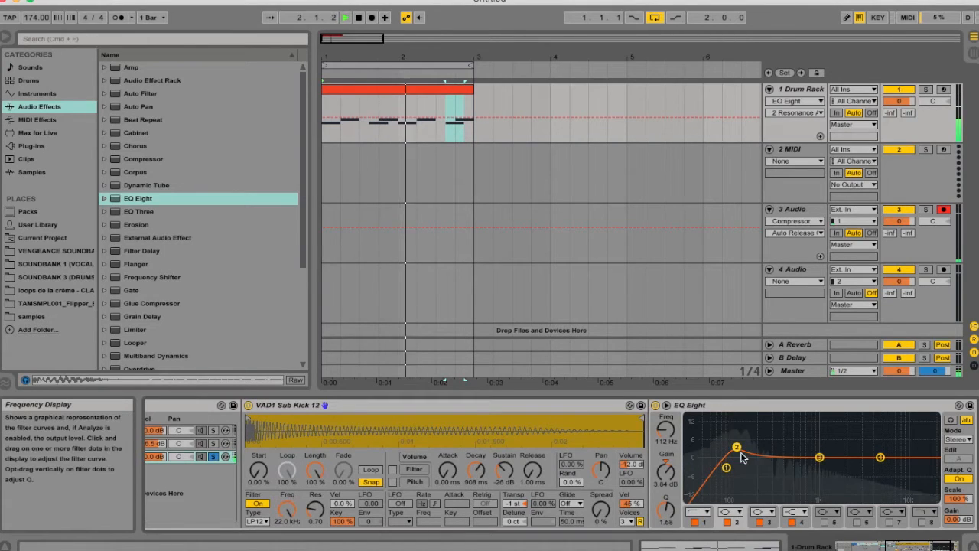
left_click_drag(738, 447, 738, 445)
left_click(213, 456)
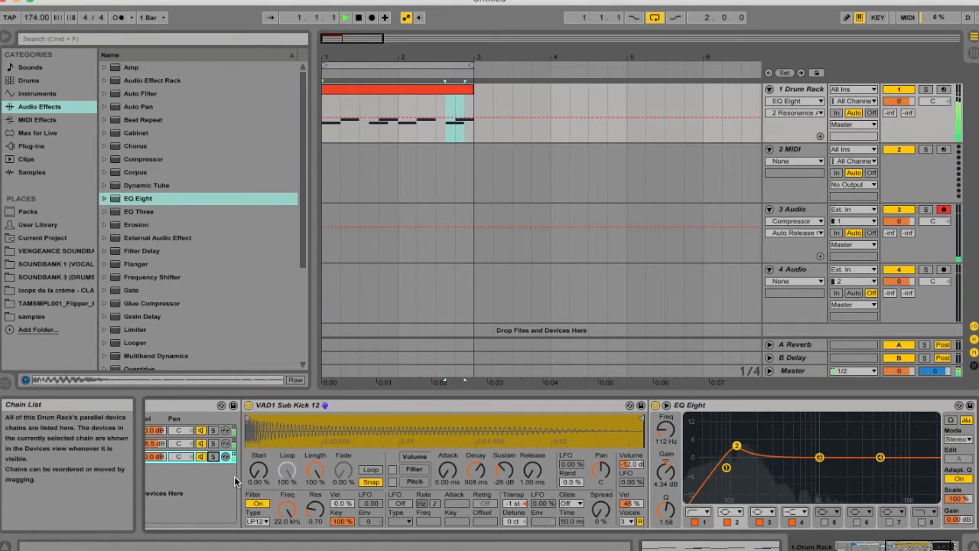
scroll(761, 465, "right", 3)
key("space")
Add a Compressor to the whole KICKS chain and show its transfer curve
scroll(375, 446, "left", 10)
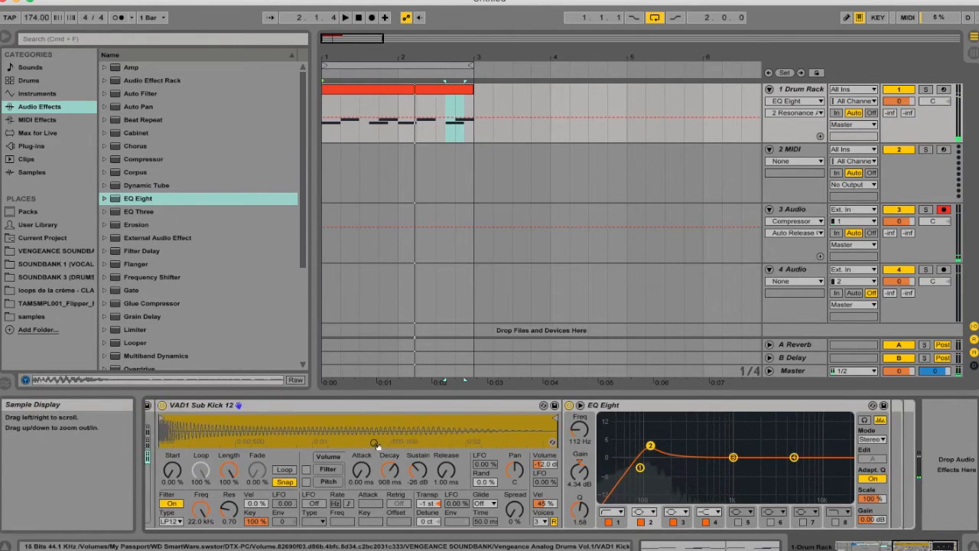
scroll(232, 441, "left", 5)
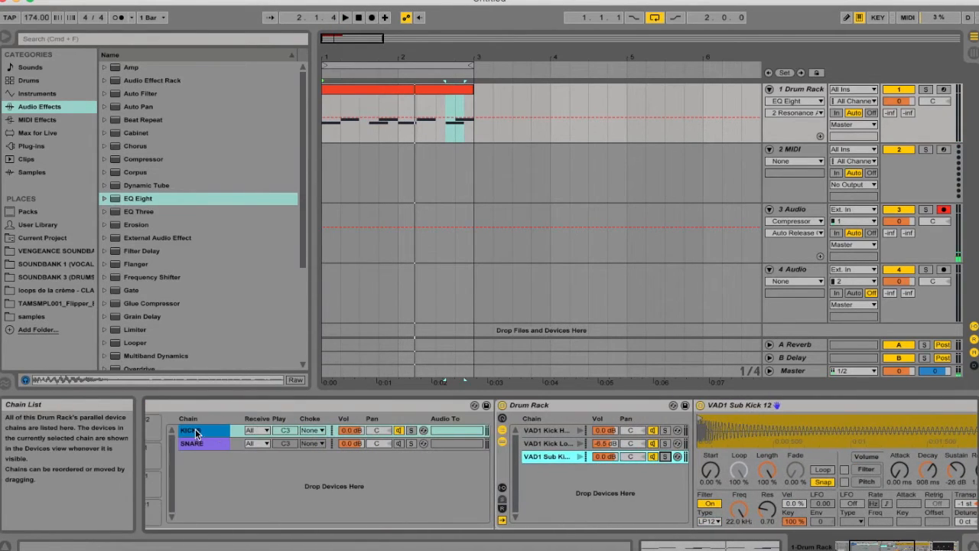
left_click(196, 433)
left_click_drag(148, 160, 212, 433)
scroll(723, 467, "right", 4)
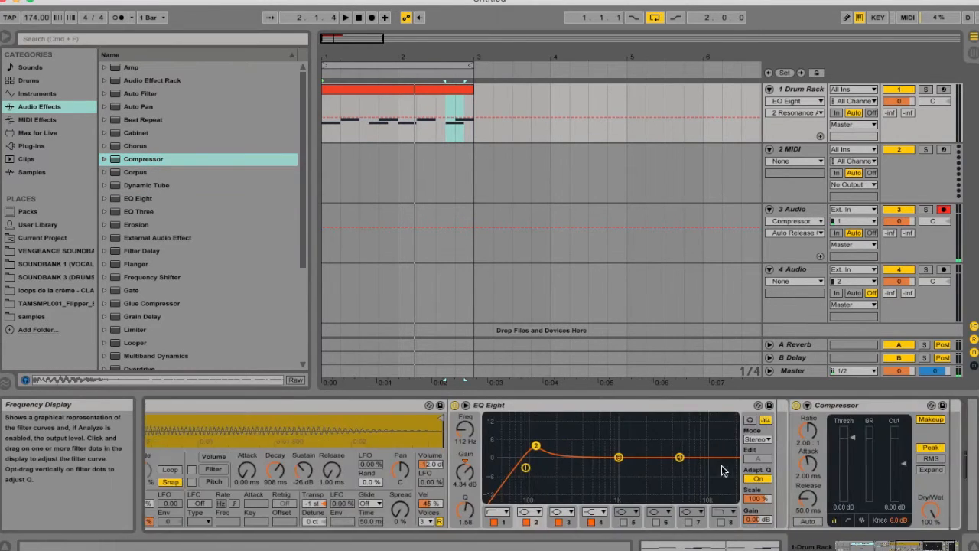
left_click(788, 521)
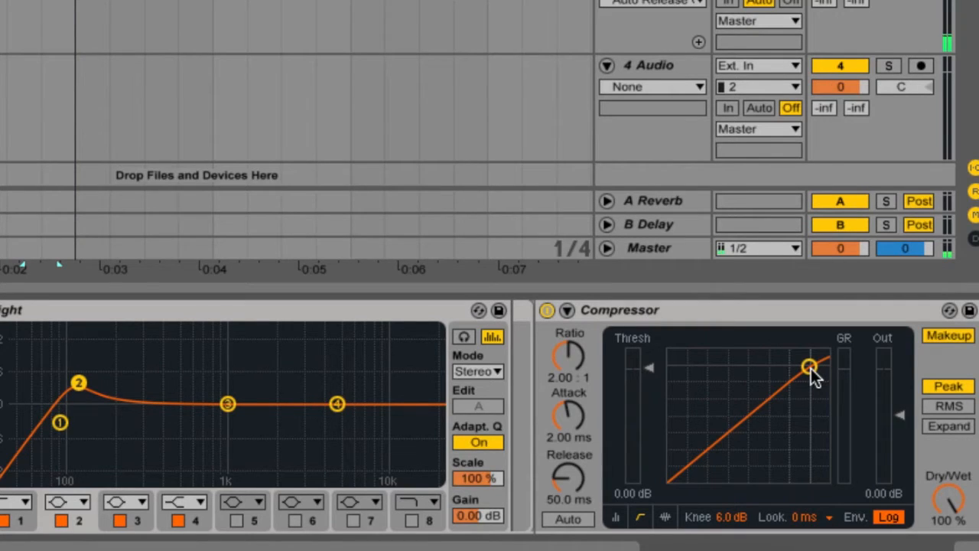
Set the KICKS compressor to a 5.74:1 ratio, -15.1 dB threshold and 3.0 dB knee, with automatic release on
left_click_drag(810, 367, 828, 350)
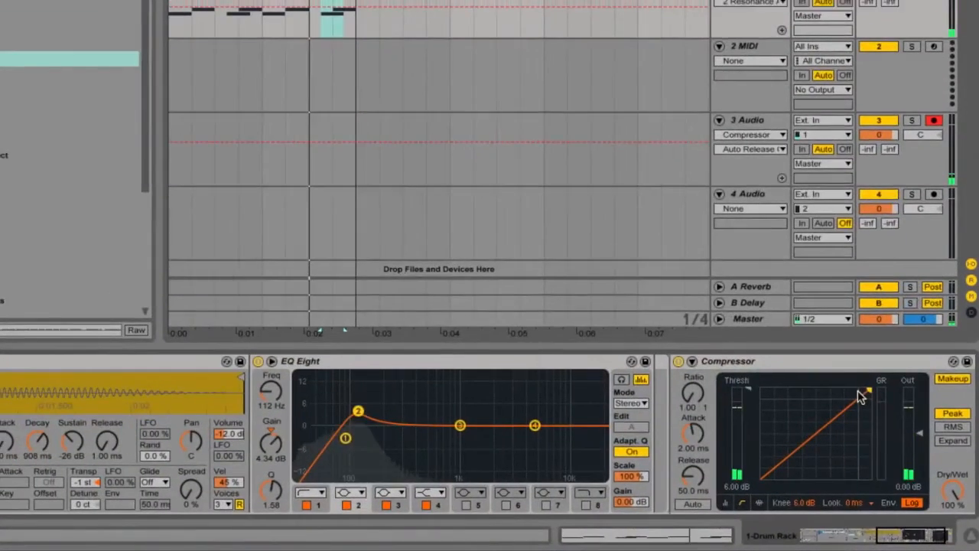
left_click_drag(868, 390, 867, 392)
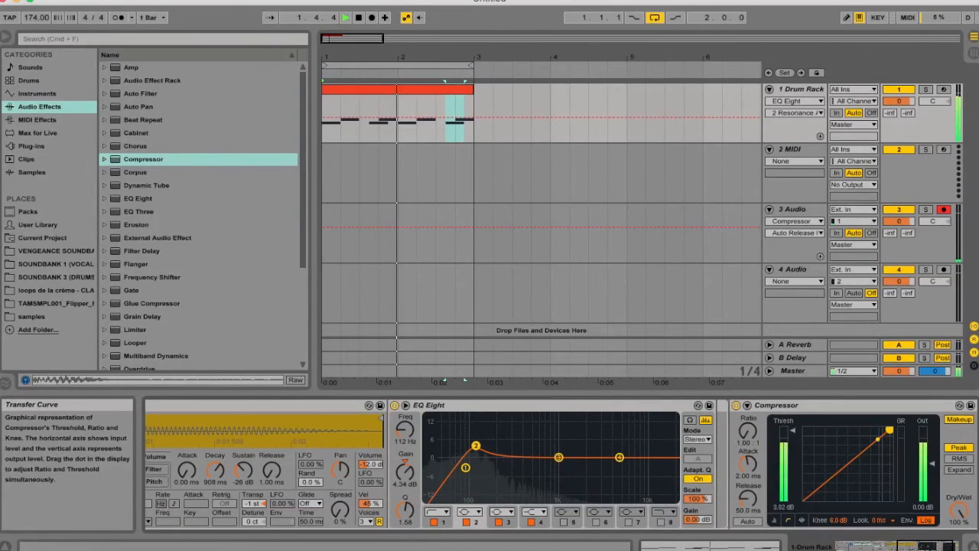
left_click_drag(889, 430, 853, 447)
left_click(755, 523)
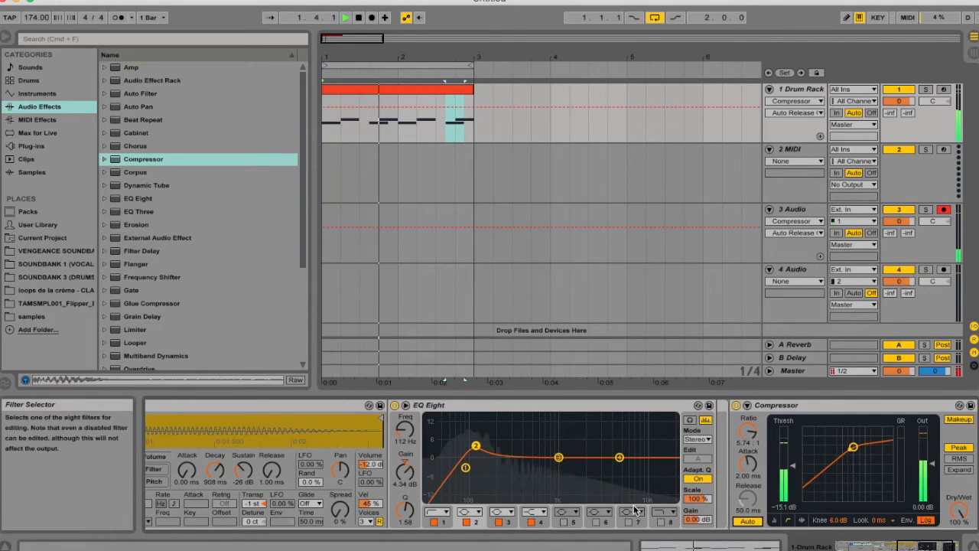
scroll(829, 488, "left", 2)
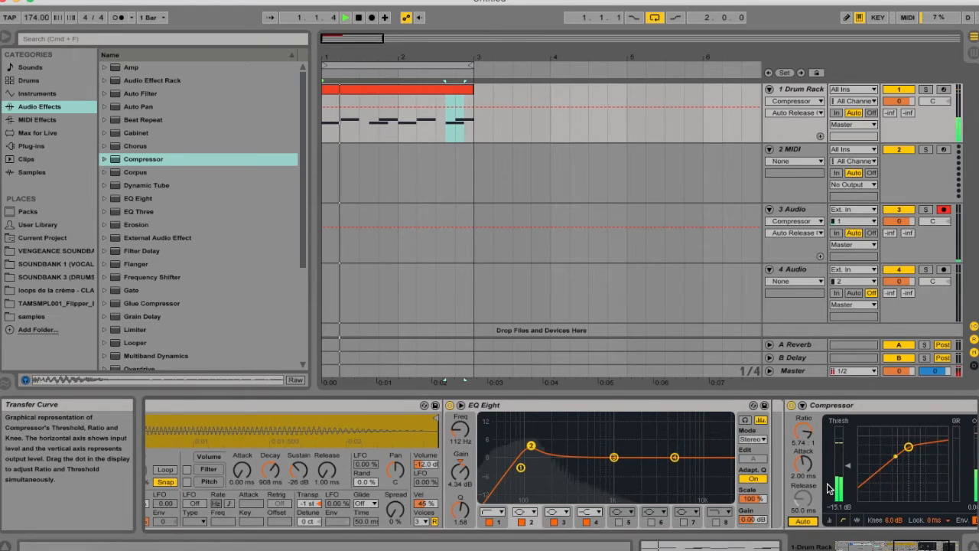
scroll(828, 488, "left", 1)
left_click_drag(907, 520, 908, 540)
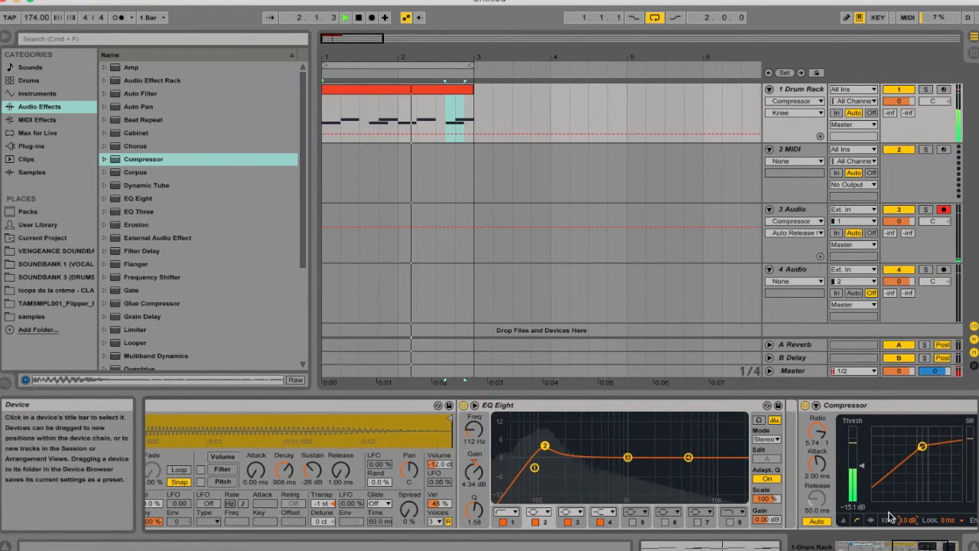
Hear VAD1 Kick Hard 013 soloed, and solo VAD1 Kick Long & Tonal 027 instead
scroll(889, 518, "left", 10)
left_click(325, 430)
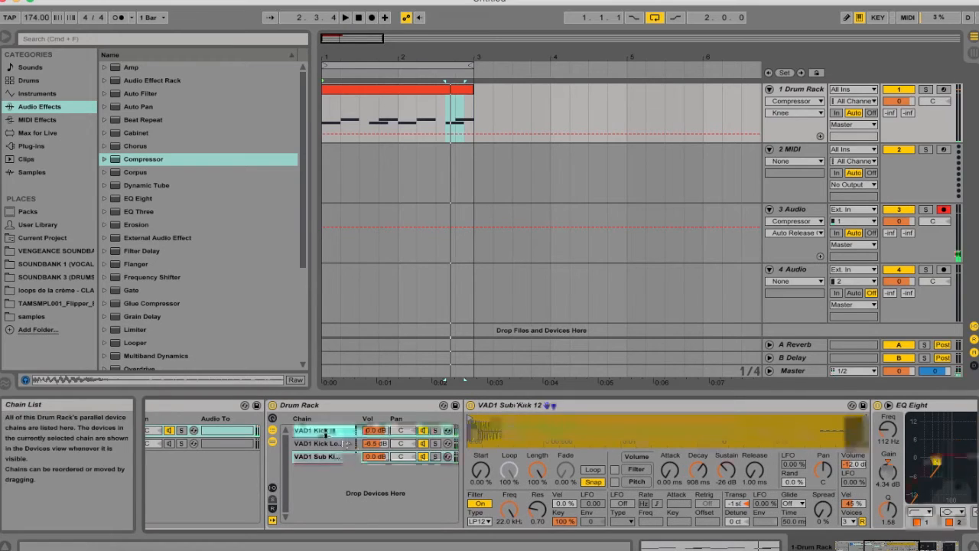
left_click(435, 431)
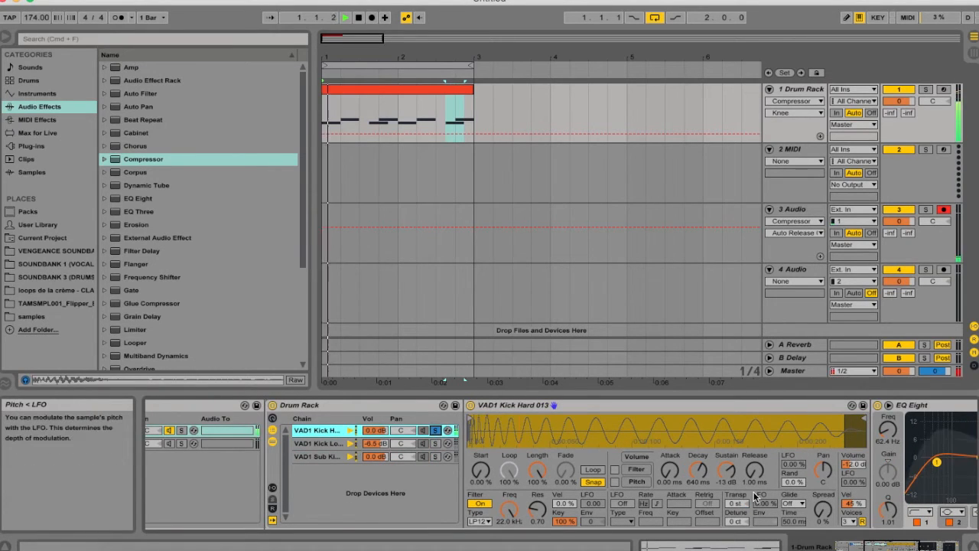
left_click(436, 444)
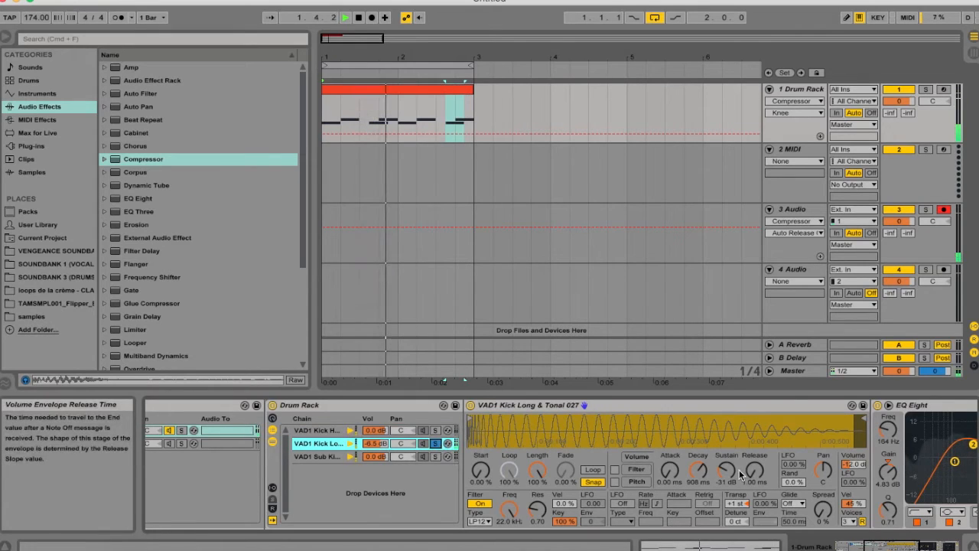
Set the VAD1 Kick Long & Tonal 027 envelope to 832 ms decay, -27 dB sustain and 206 ms release, and play it unsoloed
left_click_drag(718, 474, 719, 407)
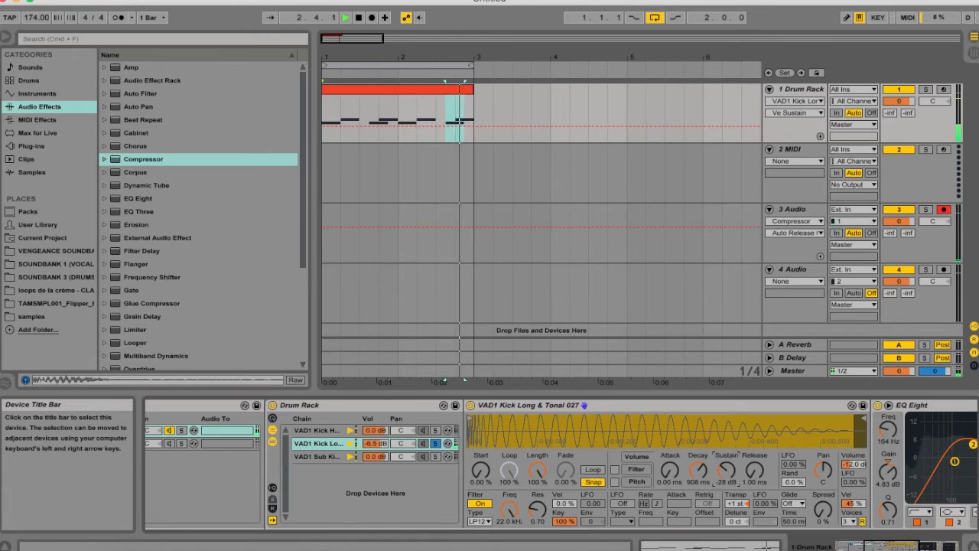
left_click_drag(698, 472, 698, 436)
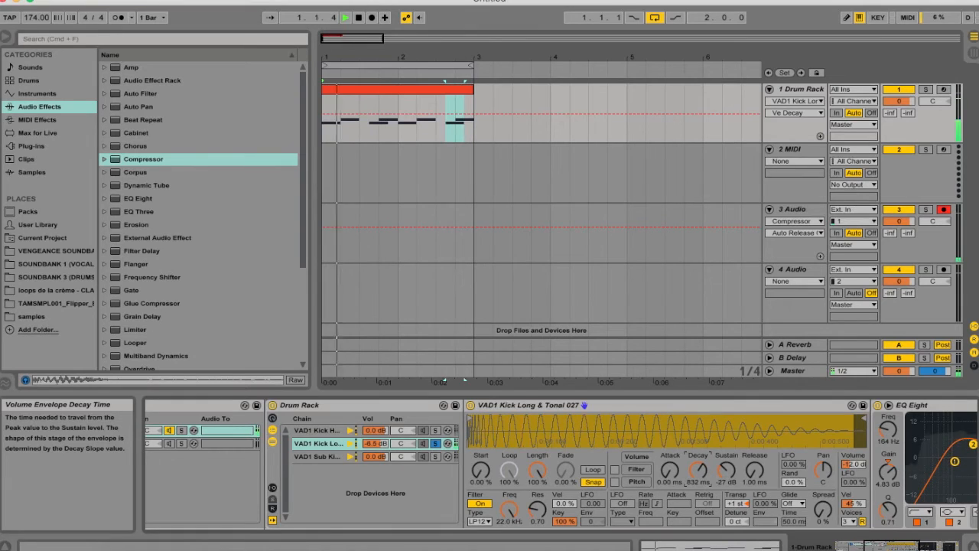
left_click_drag(743, 457, 744, 455)
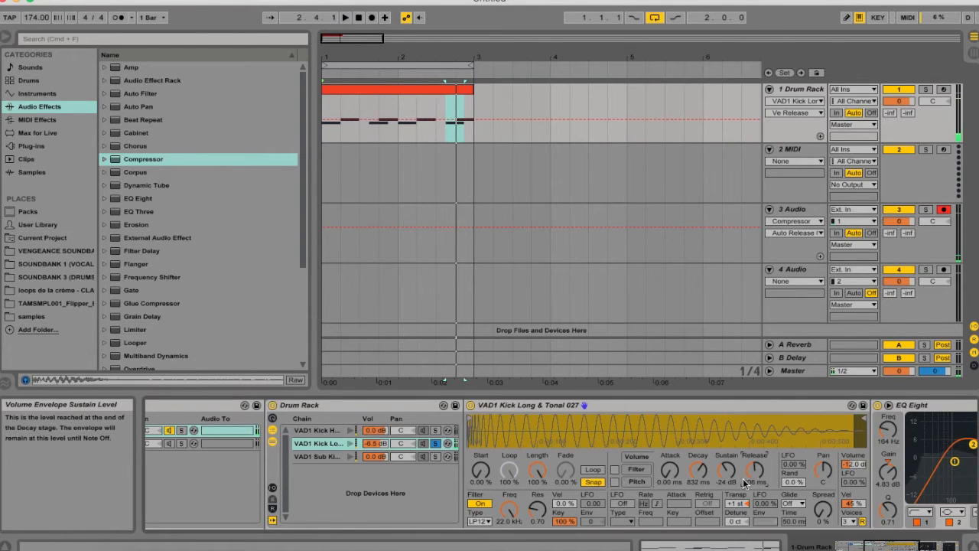
left_click(727, 472)
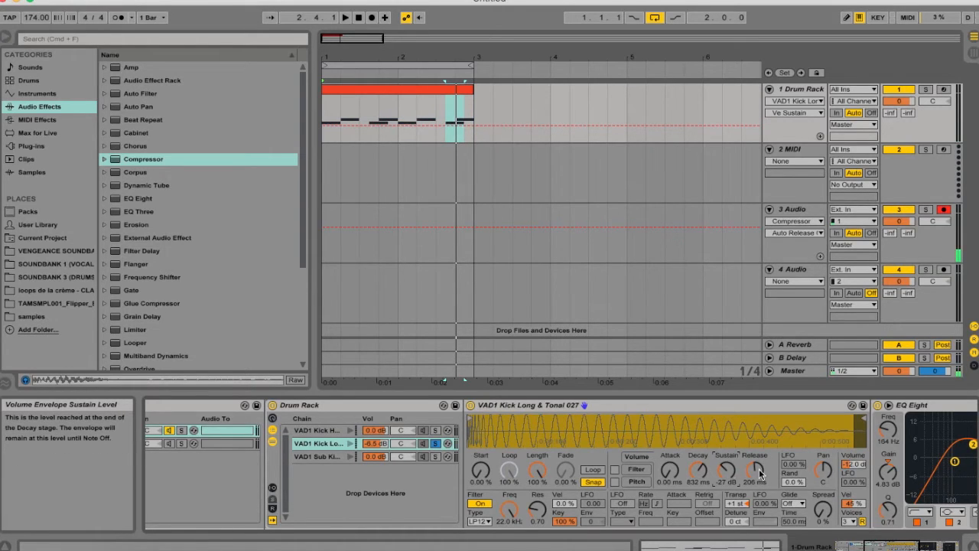
left_click(437, 446)
key("space")
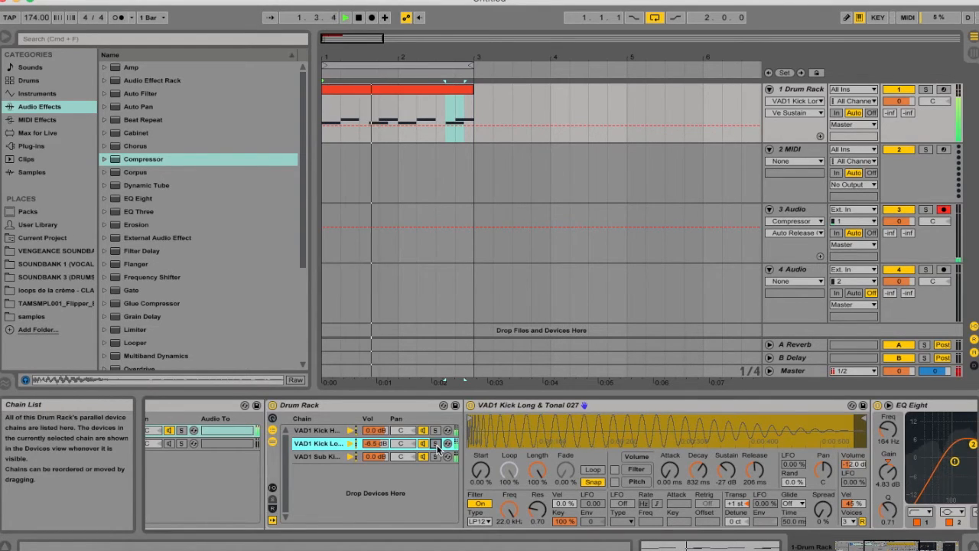
Soloing each layer, set the release of VAD1 Sub Kick 12 to 102 ms and VAD1 Kick Hard 013 to 85.9 ms, and unsolo them
left_click(436, 457)
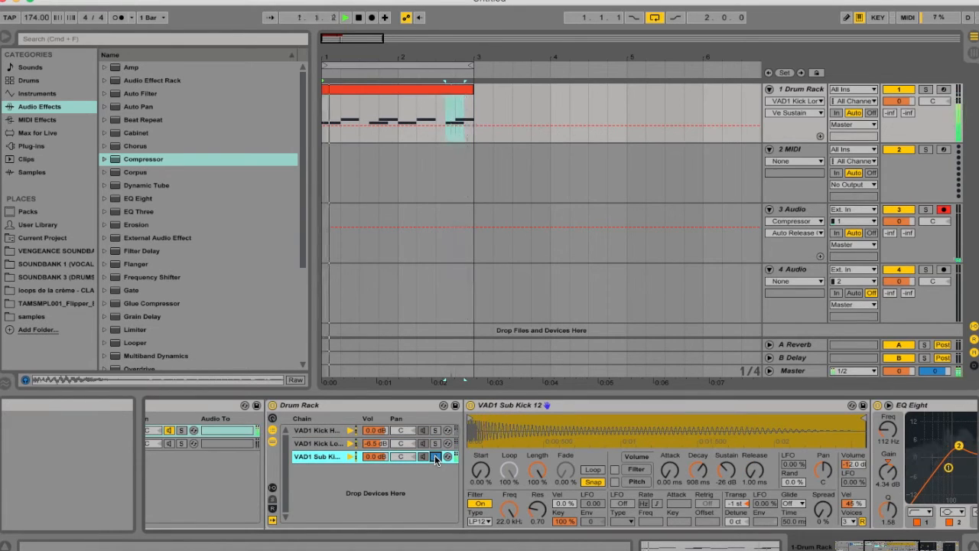
left_click_drag(755, 482, 755, 477)
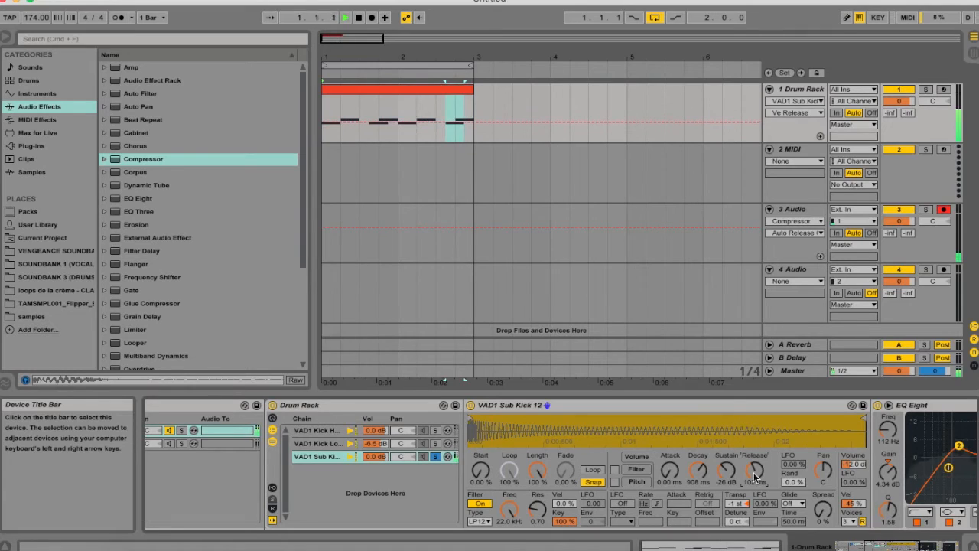
left_click(435, 430)
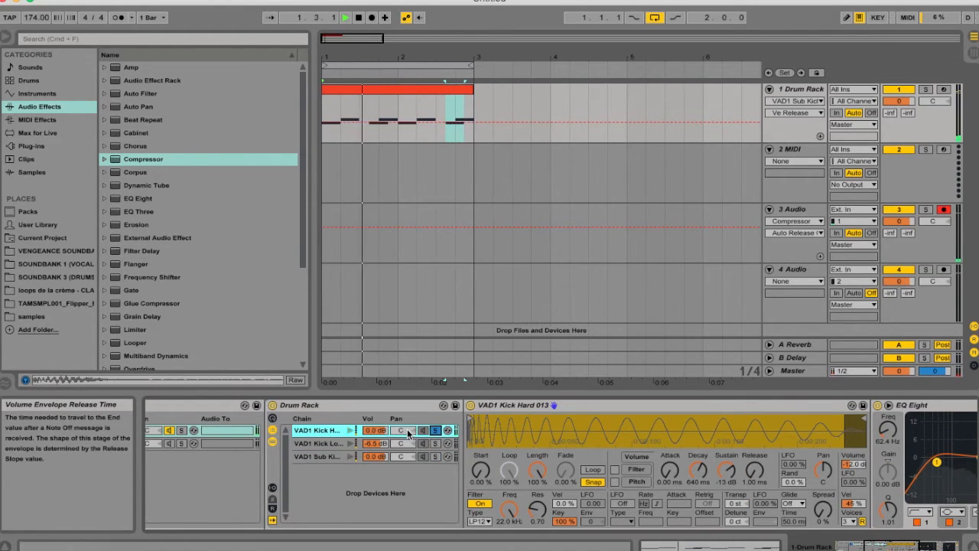
left_click(435, 430)
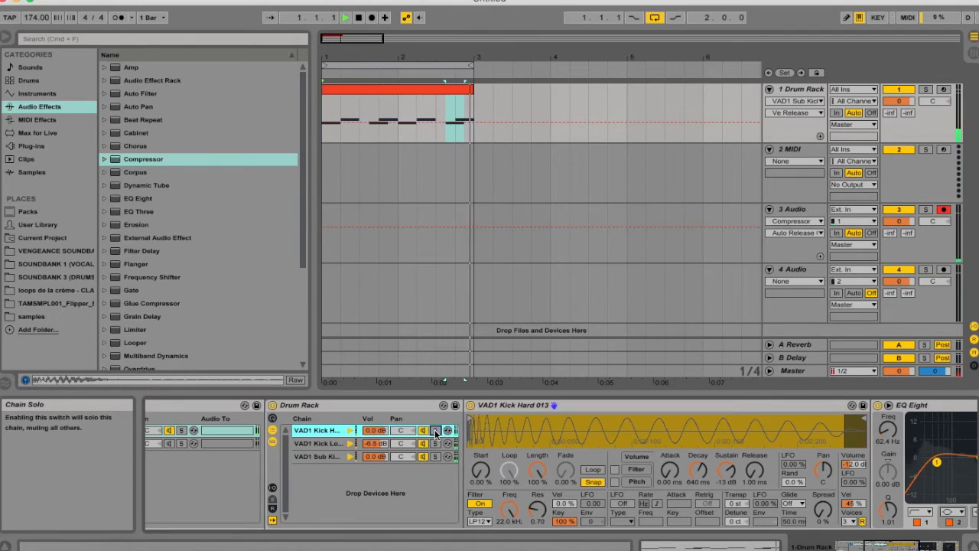
left_click(436, 432)
left_click_drag(755, 471, 755, 367)
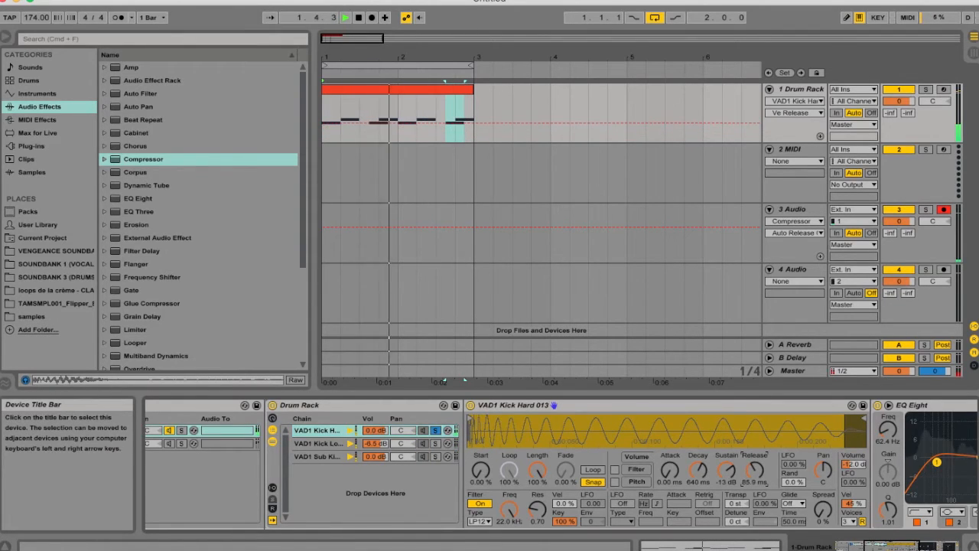
left_click(436, 430)
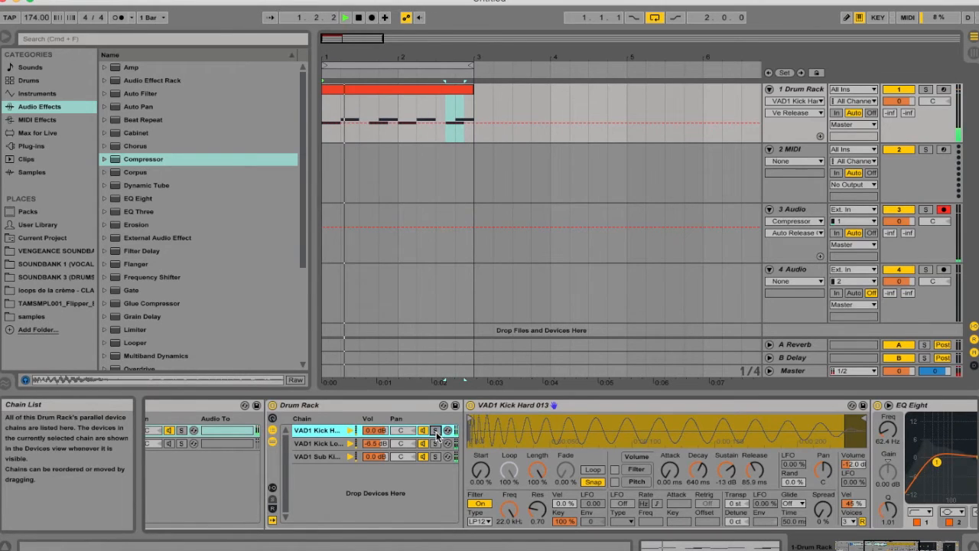
Shorten the release of VAD1 Kick Long & Tonal 027 to 60.6 ms and of VAD1 Sub Kick 12 to about 35 ms
left_click(324, 444)
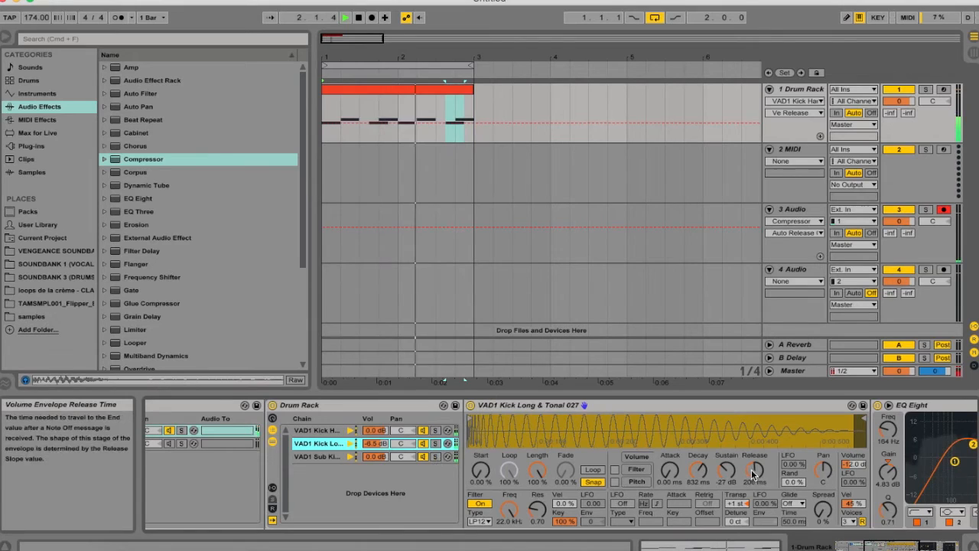
left_click_drag(755, 471, 755, 491)
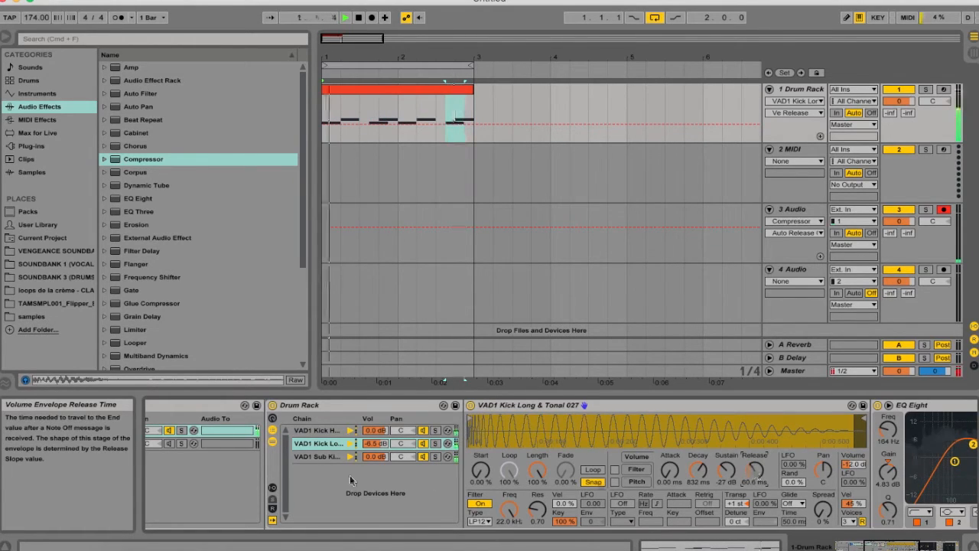
left_click(391, 456)
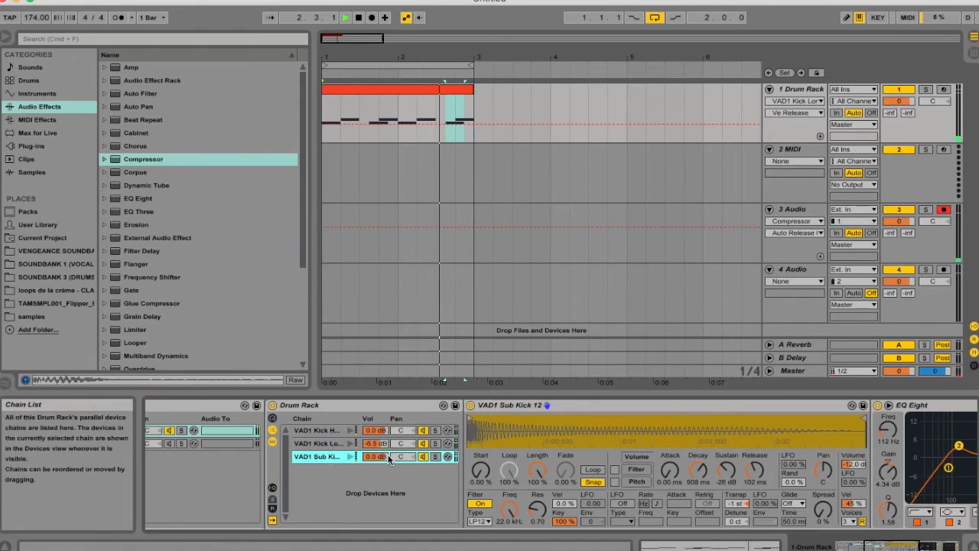
left_click_drag(744, 456, 754, 481)
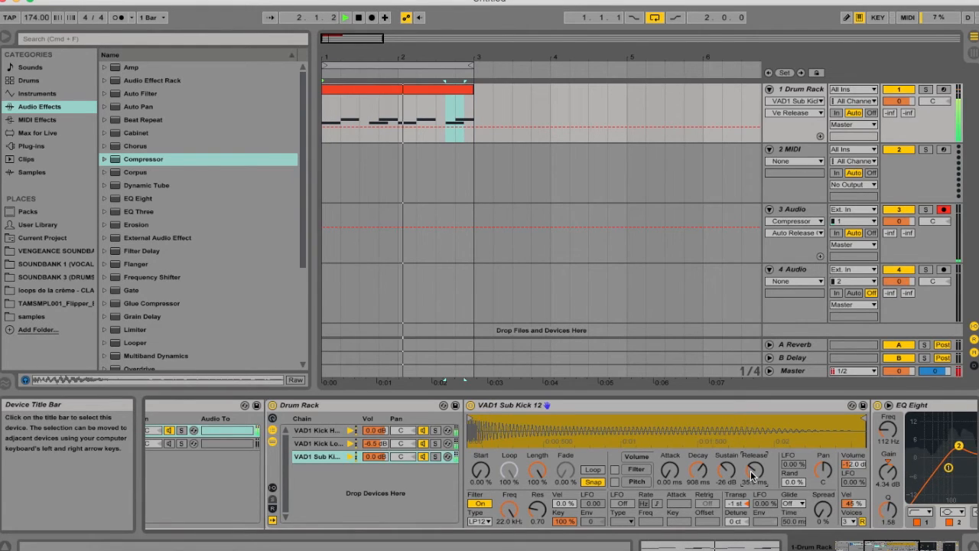
Select the SNARE chain to show its layers and play the loop with kicks and snare together
scroll(356, 433, "left", 5)
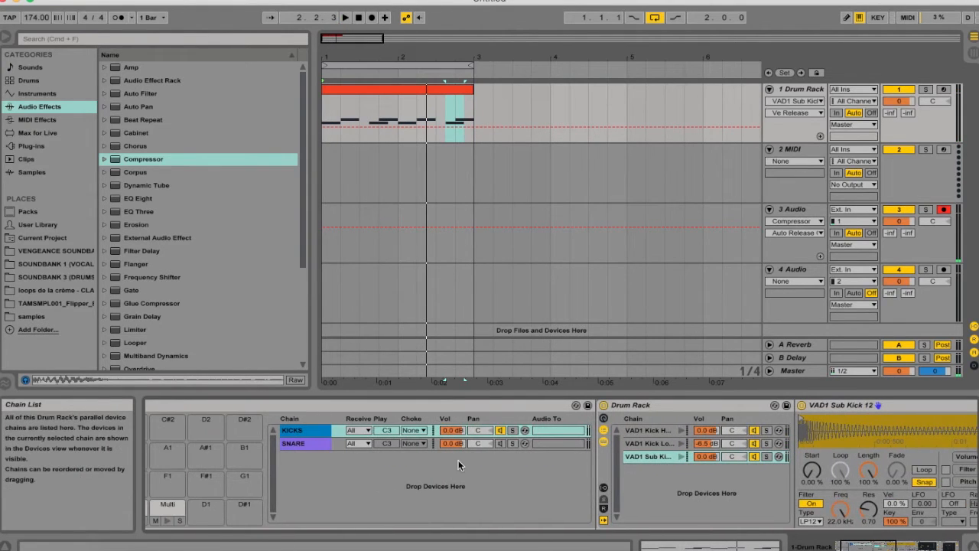
left_click(498, 443)
key("space")
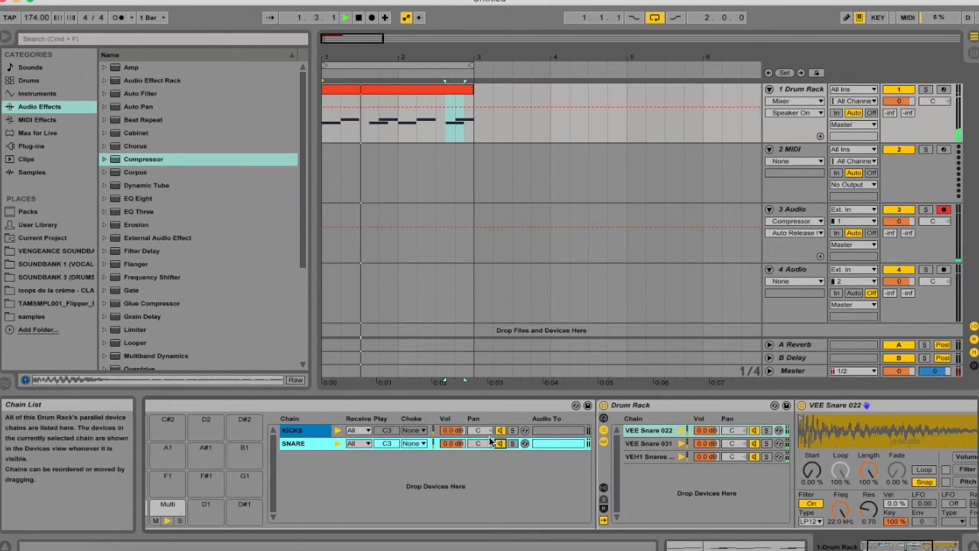
Lower the KICKS chain volume to -6.0 dB and solo the SNARE chain
key("space")
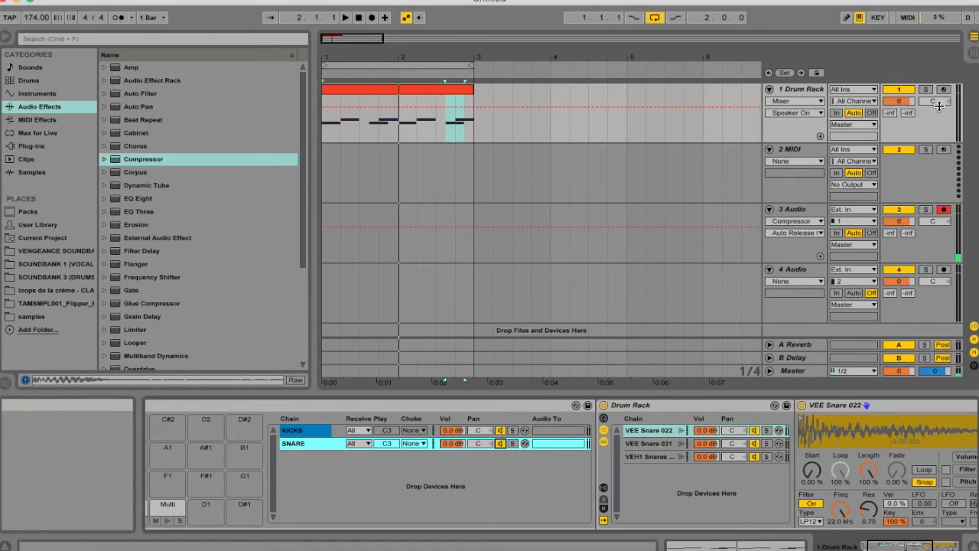
left_click(460, 433)
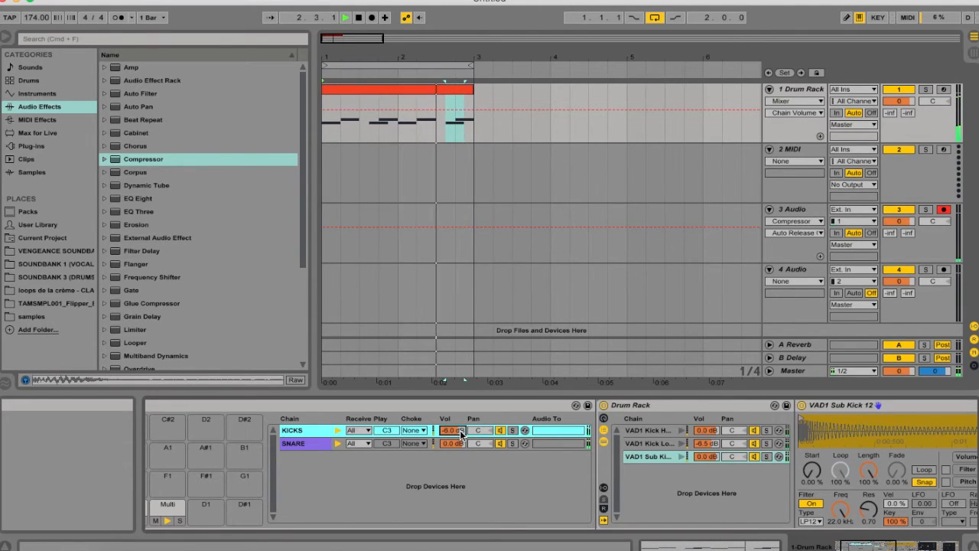
left_click(330, 444)
left_click(512, 444)
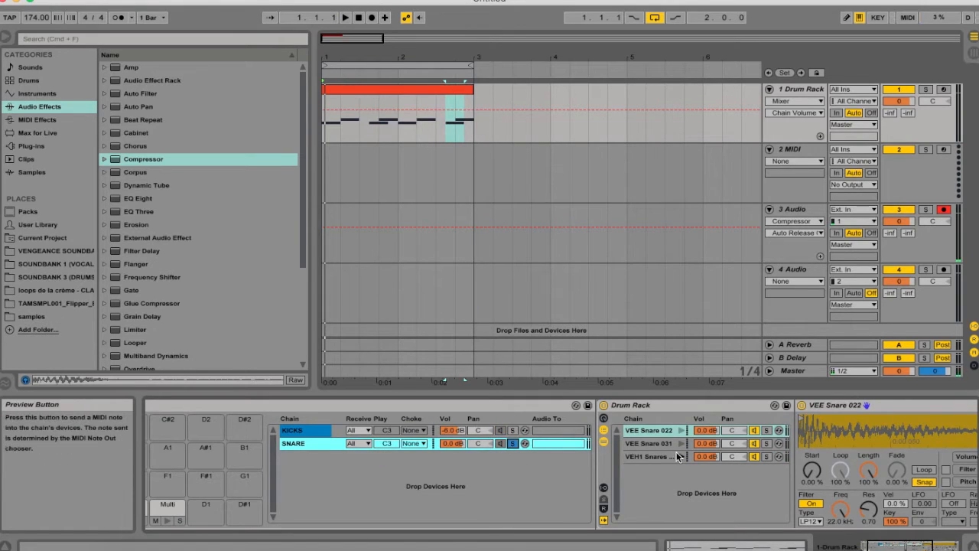
Solo the VEE Snare 022 layer, play the loop and add an EQ Eight after its sampler
scroll(677, 457, "right", 5)
left_click(612, 433)
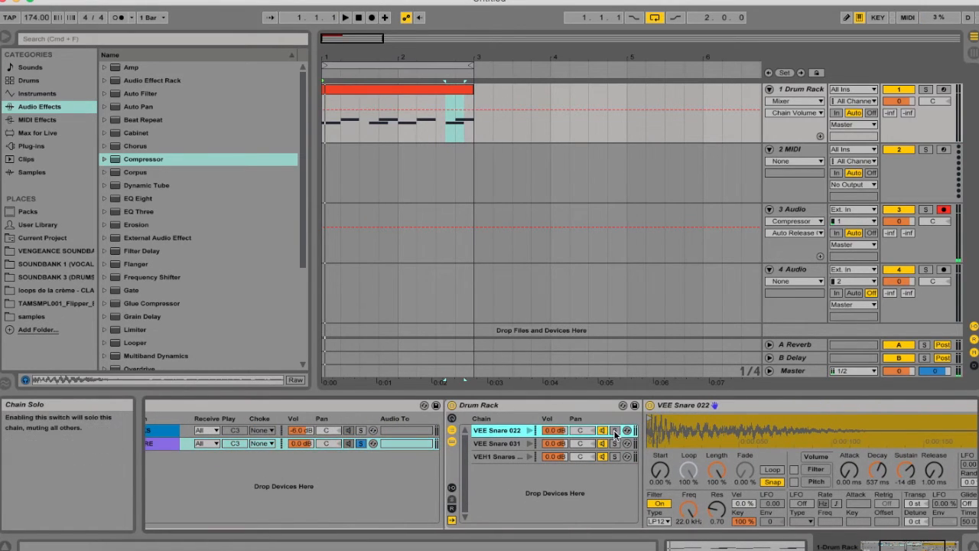
key("space")
scroll(629, 436, "right", 5)
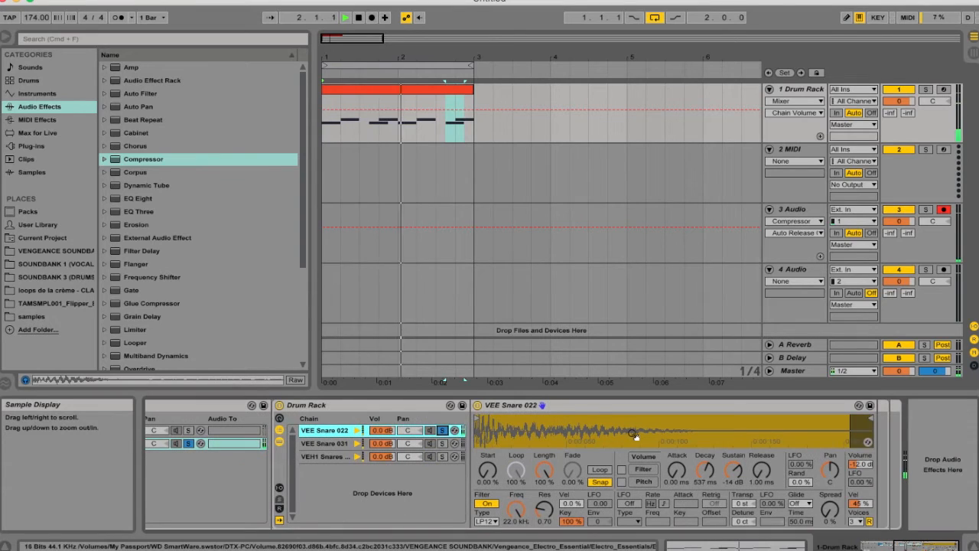
left_click_drag(140, 198, 703, 339)
left_click_drag(277, 384, 347, 432)
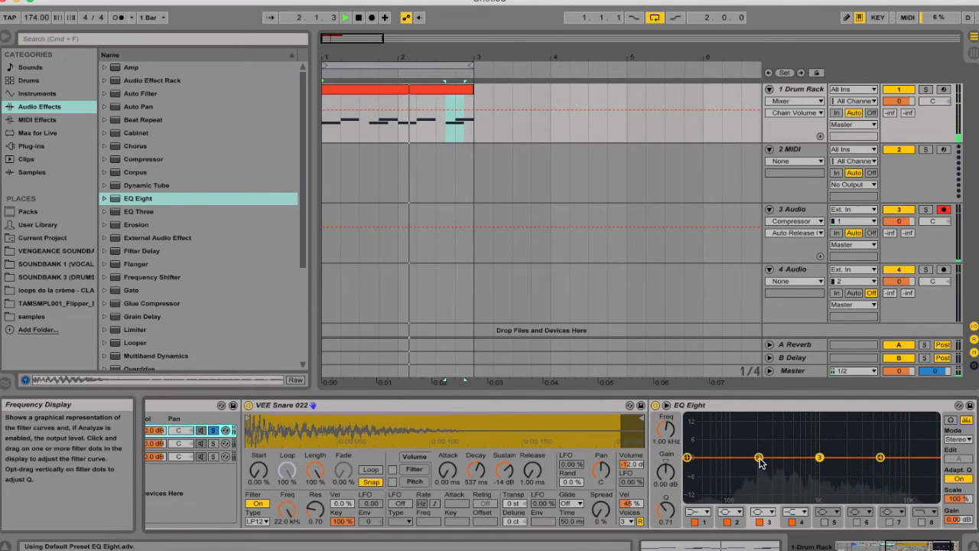
Boost band 2 of VEE Snare 022's EQ Eight around 200 Hz and raise the band 4 high shelf to 4.34 dB at 1.61 kHz
left_click(758, 458)
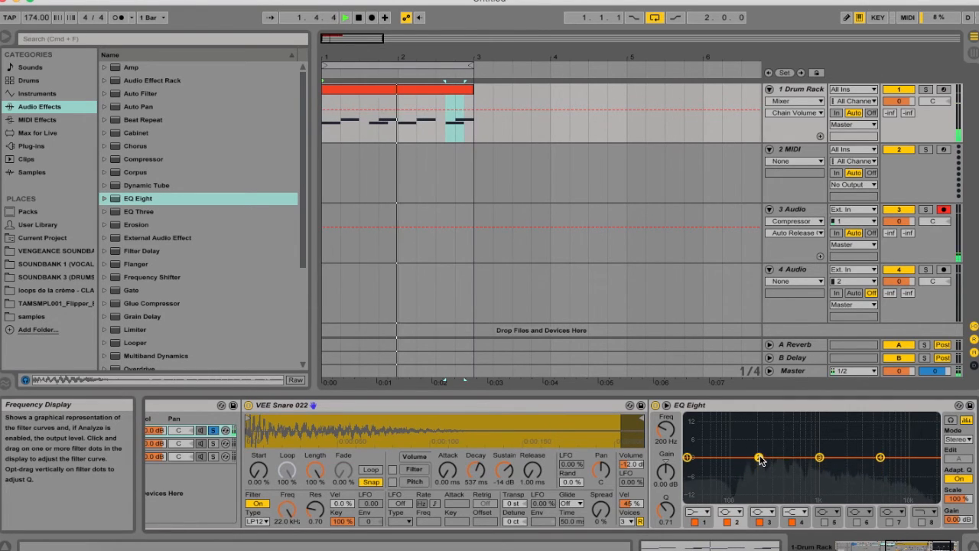
left_click_drag(759, 457, 761, 416)
left_click_drag(666, 470, 666, 496)
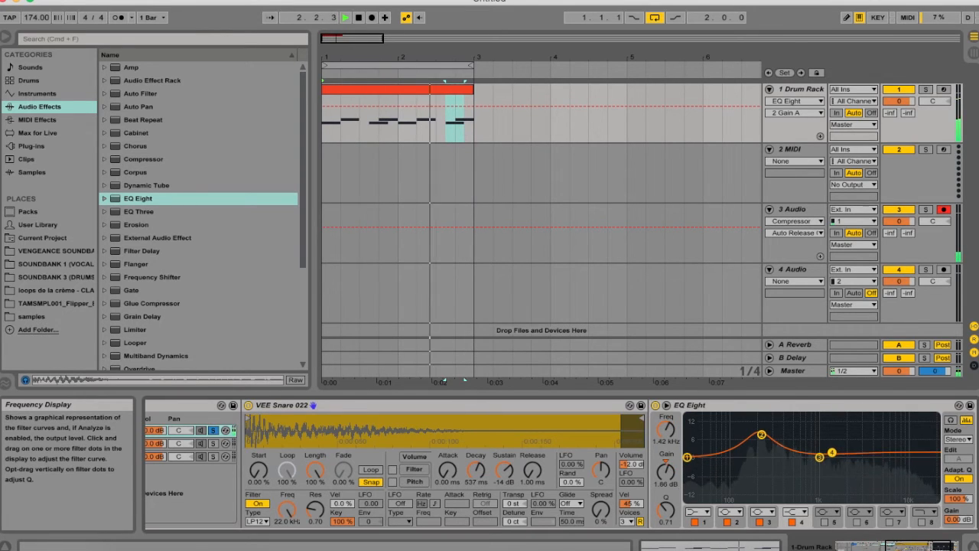
left_click_drag(831, 452, 838, 446)
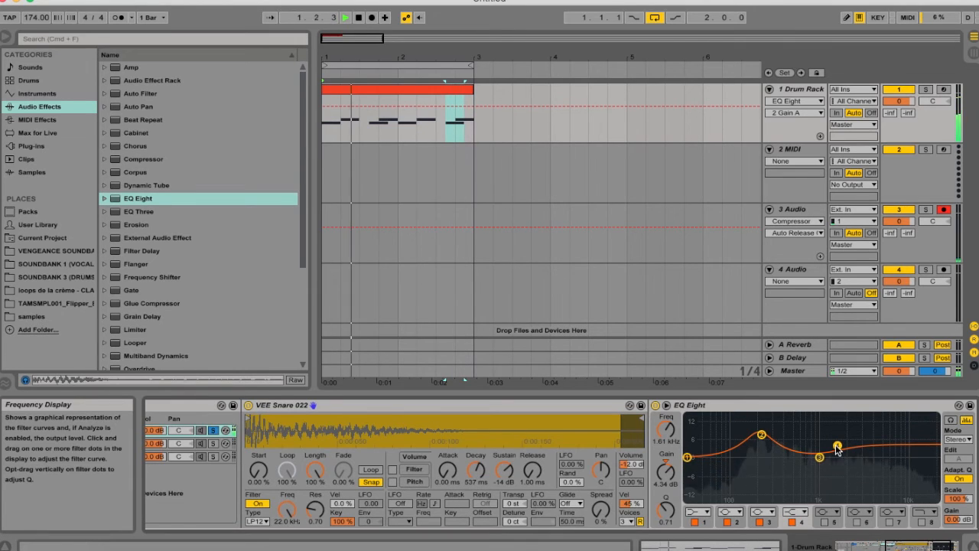
Solo the VEE Snare 031 layer and add an EQ Eight after its sampler
scroll(535, 459, "left", 5)
left_click(353, 445)
left_click(351, 444)
left_click_drag(143, 203, 244, 442)
left_click_drag(863, 454, 856, 477)
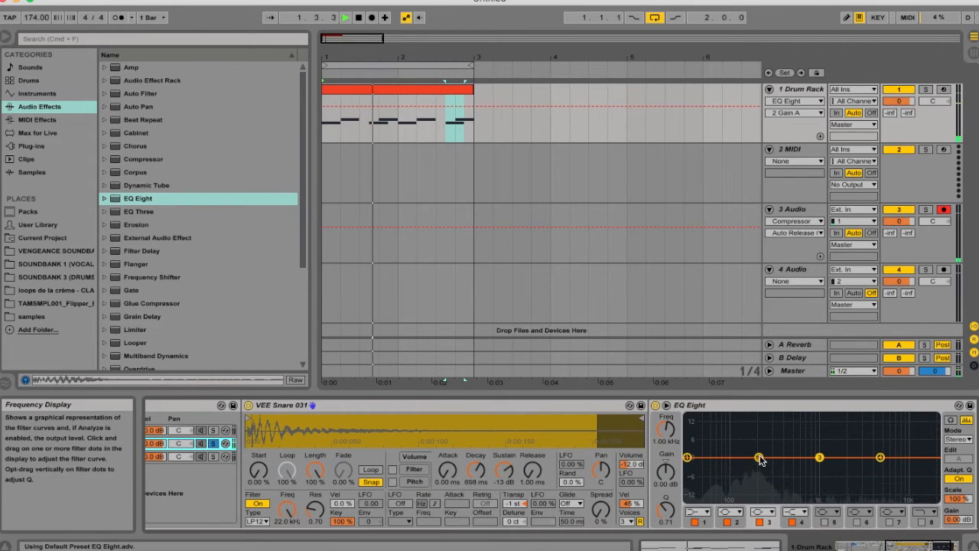
Boost band 2 of VEE Snare 031's EQ Eight by 8.31 dB at 187 Hz with a Q of 2.39
left_click_drag(758, 458, 758, 446)
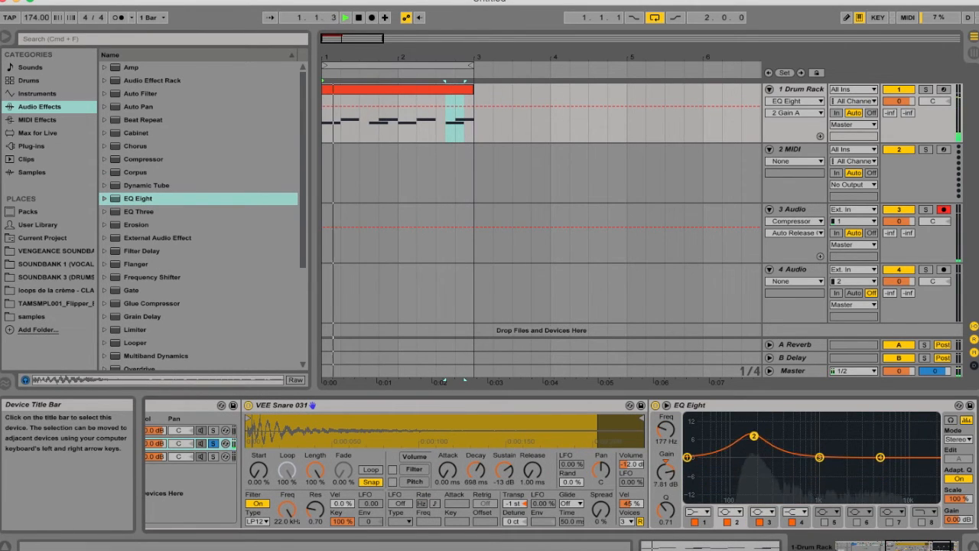
left_click_drag(754, 436, 756, 437)
left_click_drag(665, 509, 665, 492)
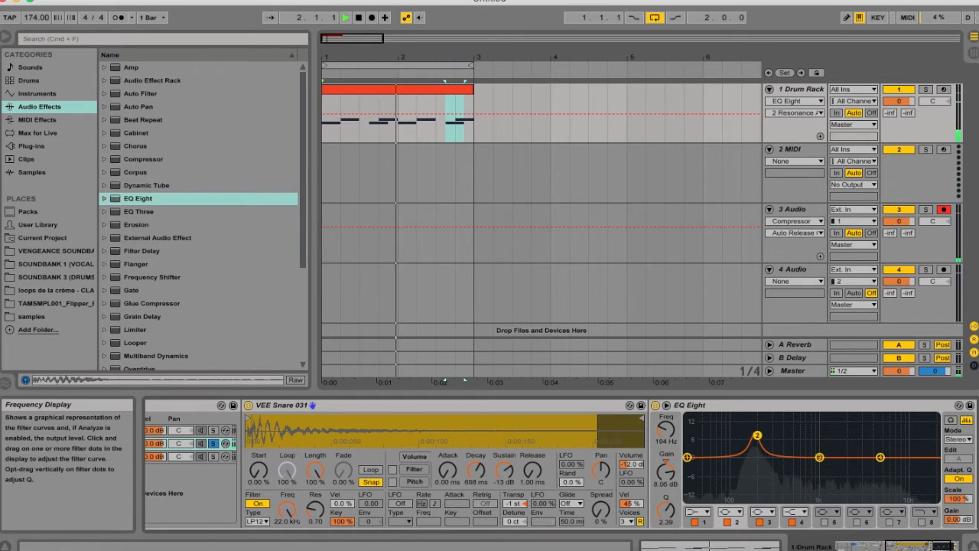
Unsolo VEE Snare 031 and lower the VEE Snare 022 chain volume to -5.2 dB
scroll(343, 451, "left", 2)
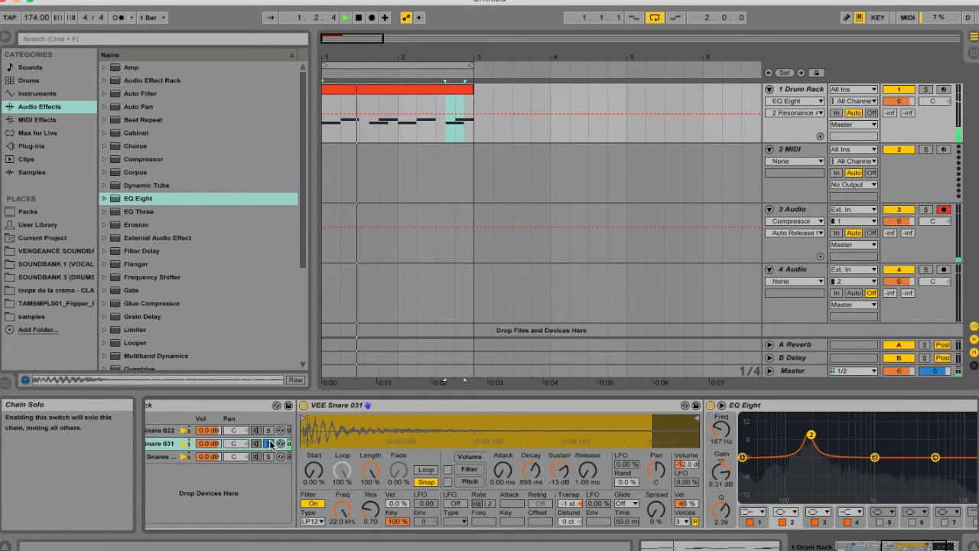
left_click(269, 444)
mouse_move(207, 431)
left_mouse_down()
mouse_move(207, 450)
mouse_move(207, 425)
left_mouse_up()
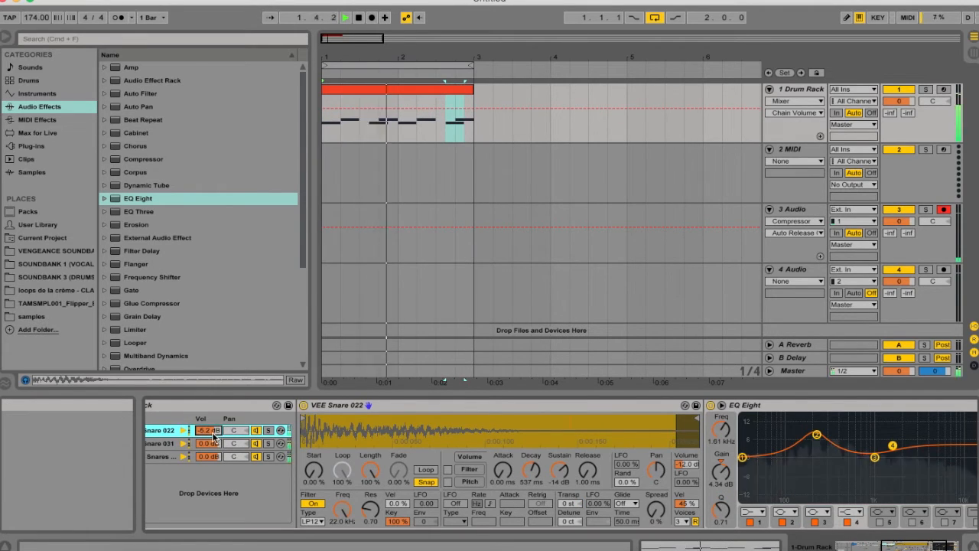
Solo the VEH1 Snares & Claps - 036 layer and listen to it in the loop
scroll(214, 437, "left", 4)
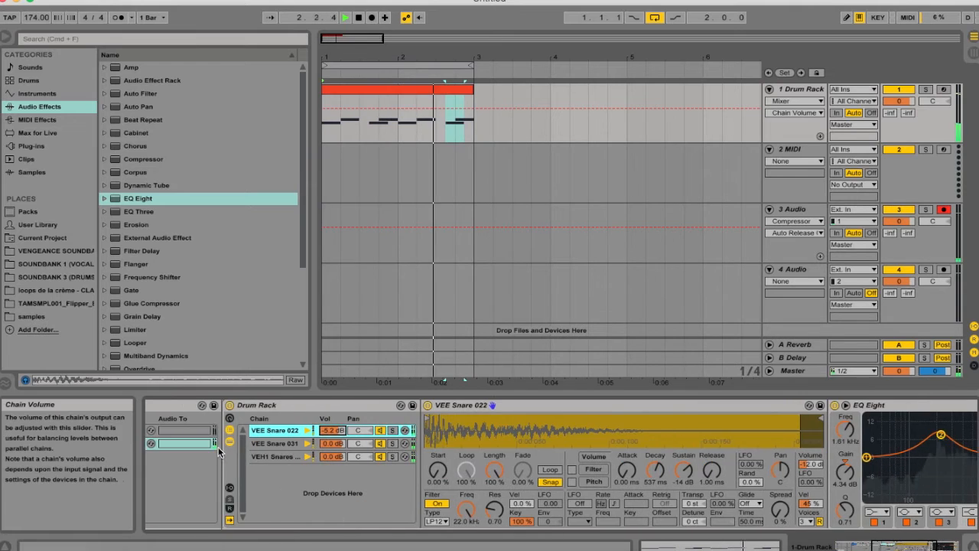
left_click(393, 457)
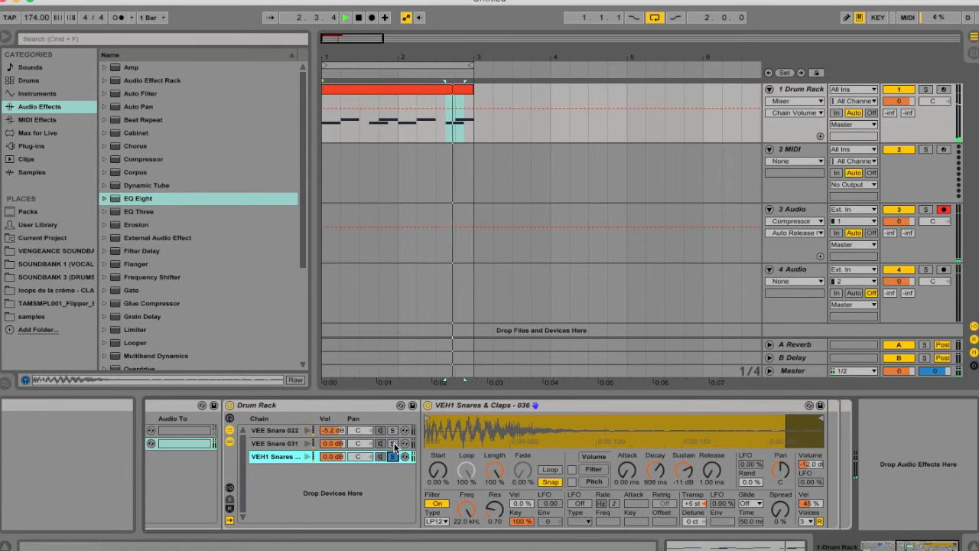
left_click_drag(143, 202, 279, 432)
Solo VEE Snare 022 and turn band 1 of its EQ Eight into a steep 48 dB/octave low cut at 100 Hz
left_click(393, 431)
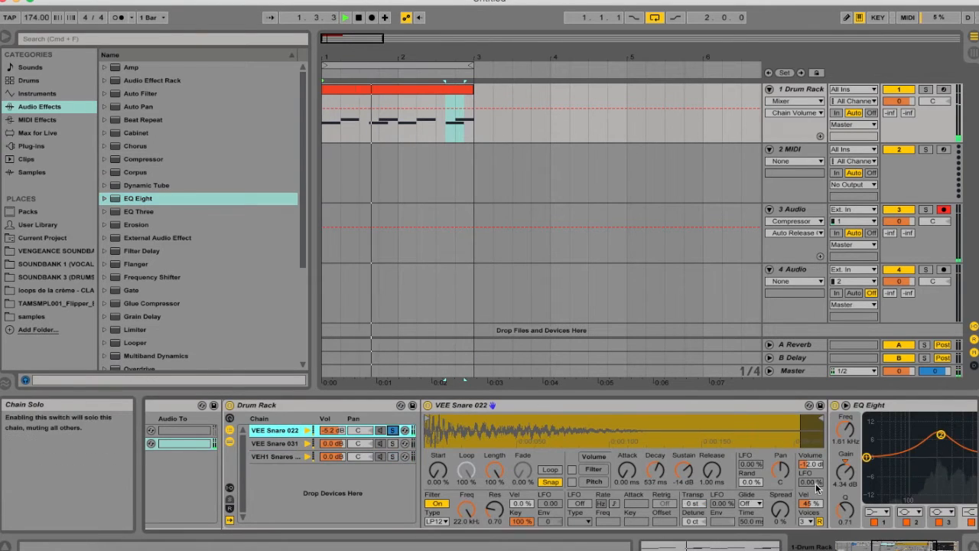
key("space")
scroll(899, 475, "right", 3)
left_click(756, 513)
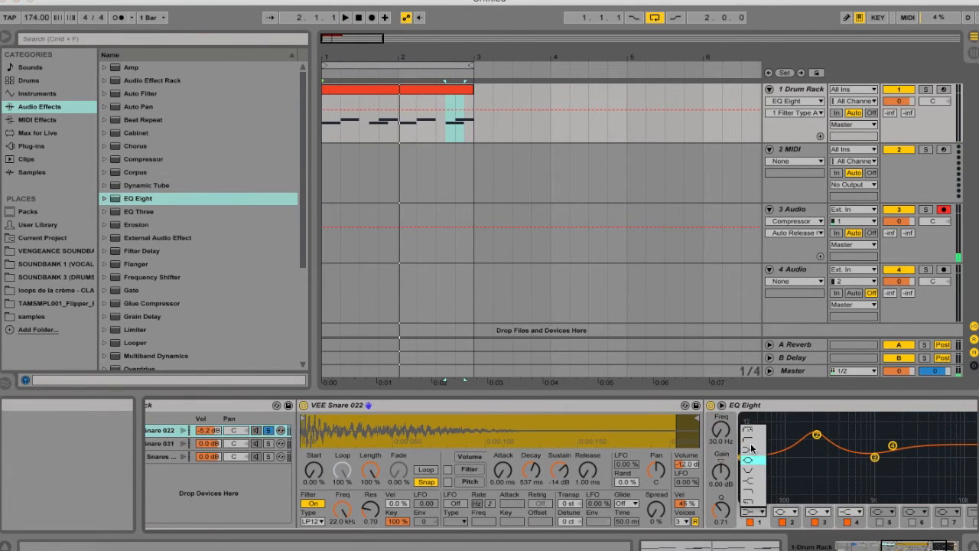
left_click(753, 441)
mouse_move(721, 430)
left_mouse_down()
mouse_move(720, 403)
mouse_move(720, 433)
left_mouse_up()
left_click(792, 523)
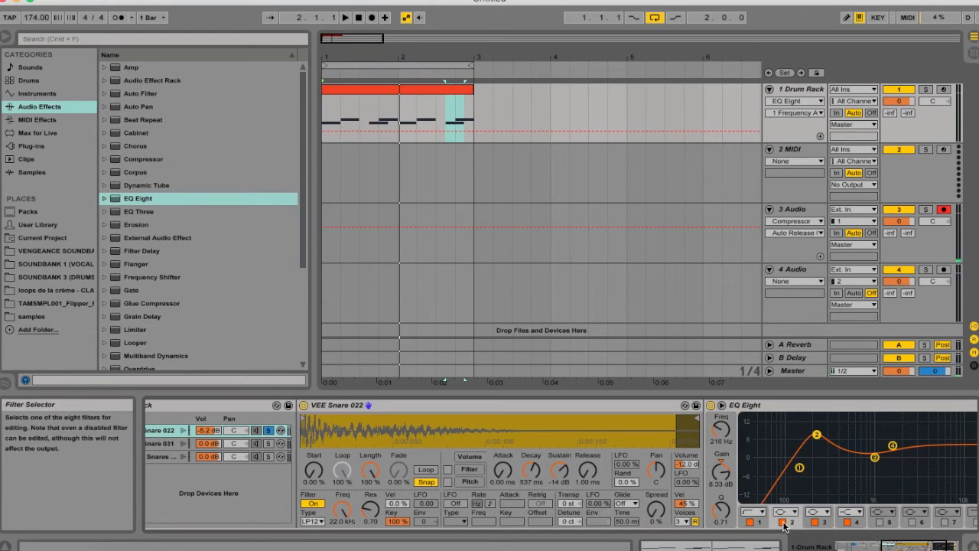
left_click(757, 522)
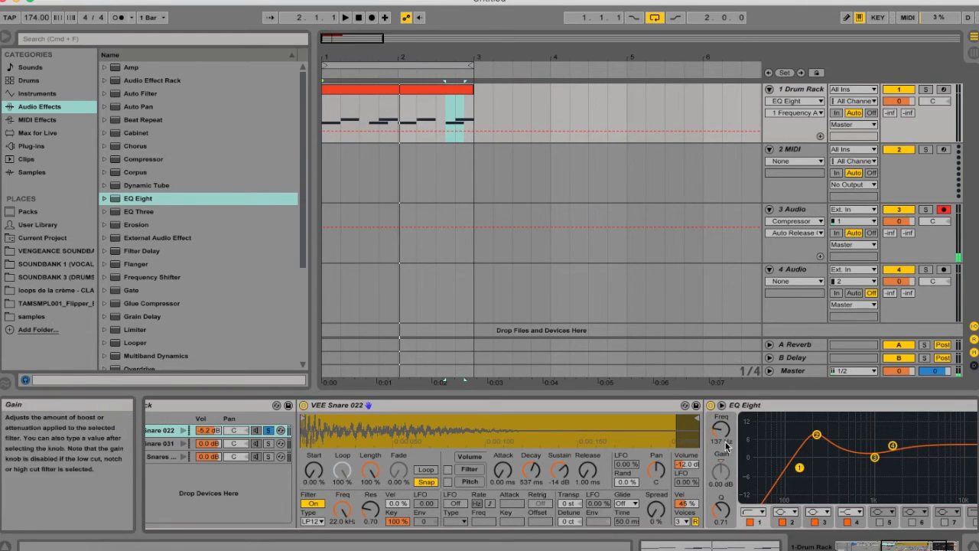
left_click(753, 513)
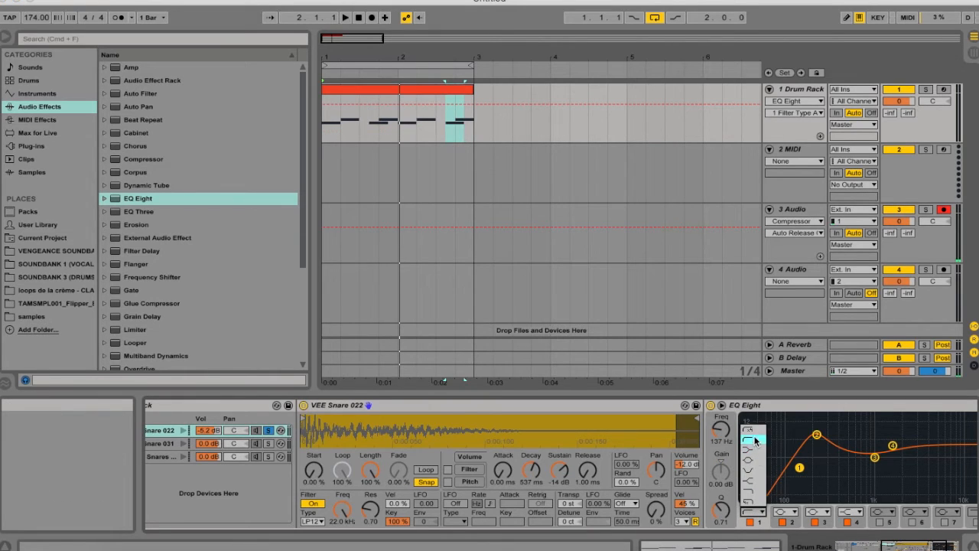
left_click(754, 432)
left_click_drag(720, 429, 720, 435)
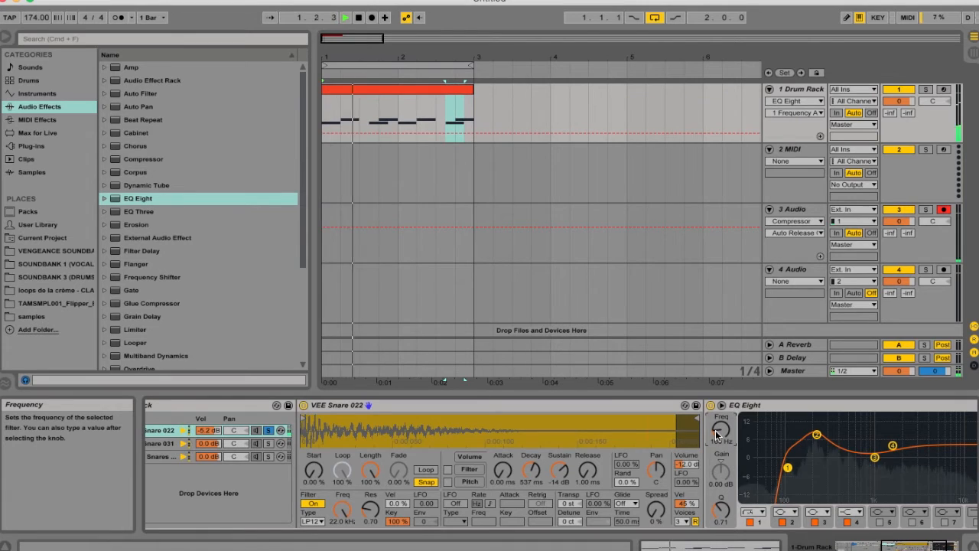
key("space")
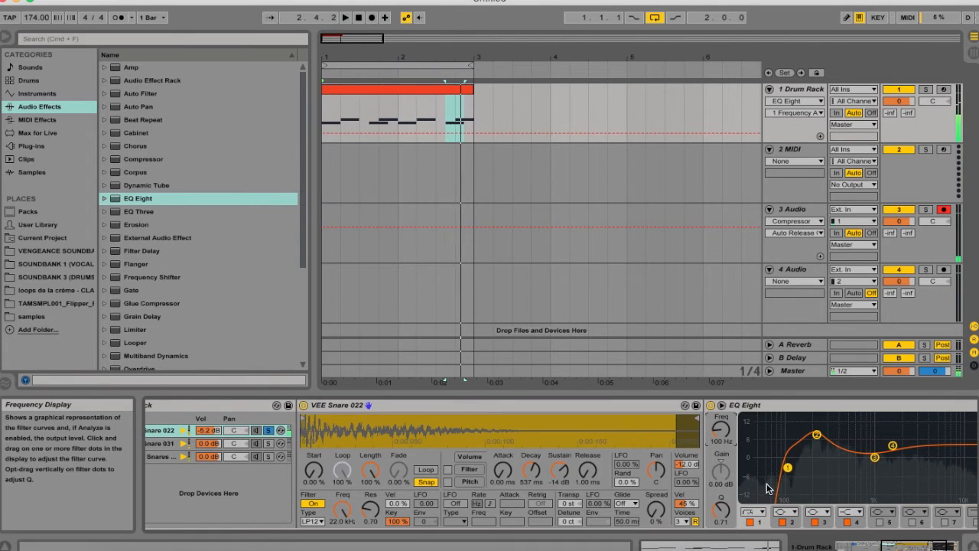
Solo VEE Snare 031 and give band 1 of its EQ Eight a steep low cut just below the band 2 boost, playing the loop
left_click(269, 445)
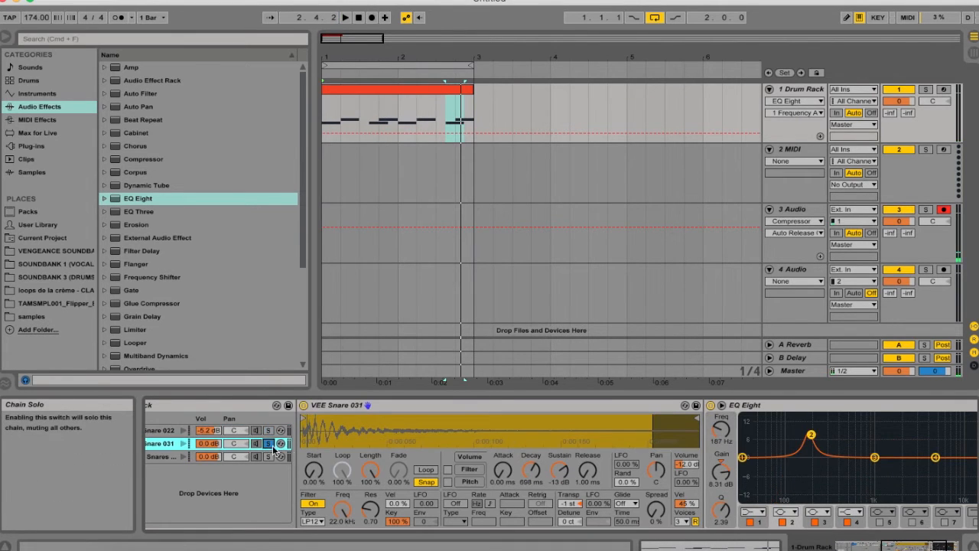
left_click(753, 511)
left_click(736, 433)
left_click_drag(721, 430, 721, 406)
key("space")
Raise the band 4 high shelf of VEE Snare 031's EQ Eight to 2.65 dB at 1.58 kHz
scroll(962, 472, "right", 2)
scroll(962, 473, "right", 1)
left_click_drag(866, 457, 828, 452)
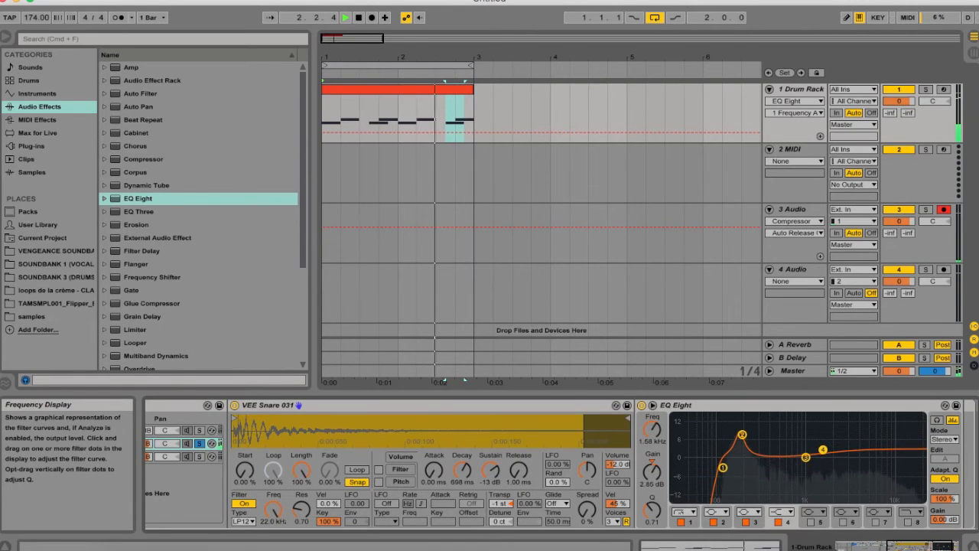
Solo VEH1 Snares & Claps - 036 and add an EQ Eight after its sampler
scroll(491, 471, "left", 3)
left_click(296, 458)
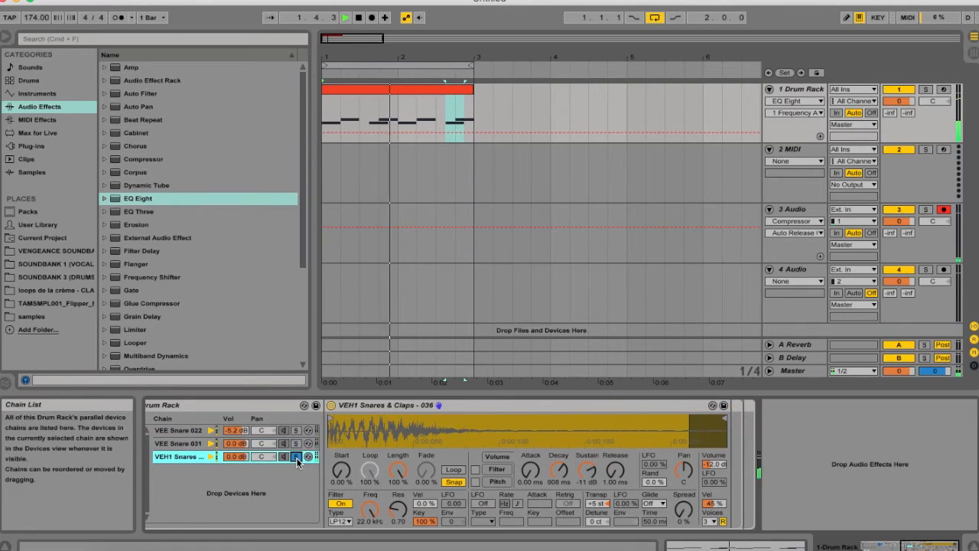
left_click_drag(143, 200, 183, 460)
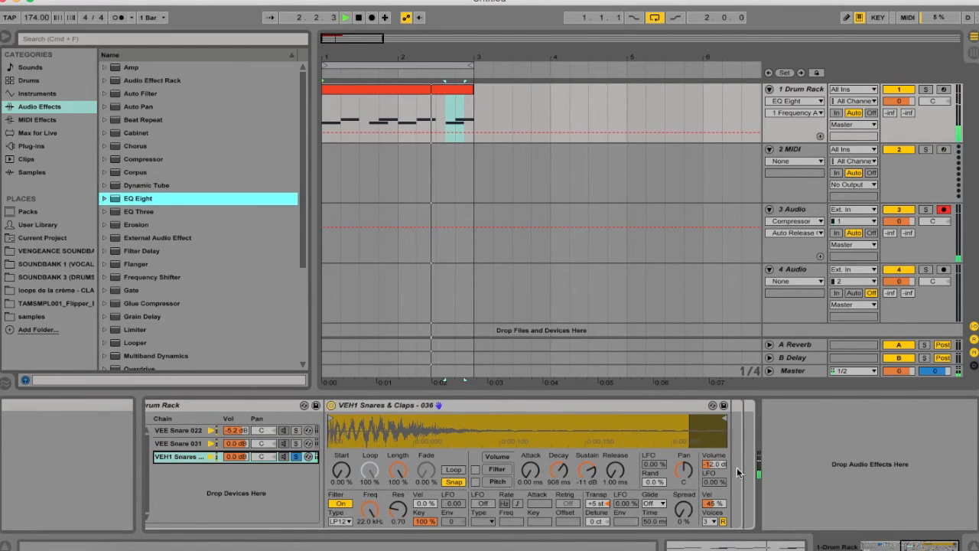
left_click_drag(739, 472, 740, 473)
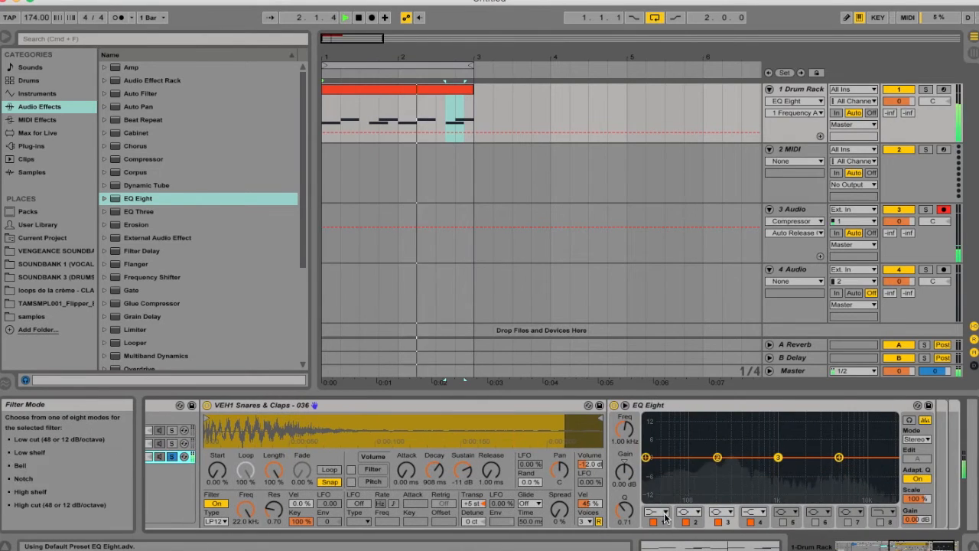
Make band 1 of the VEH1 Snares & Claps - 036 EQ Eight a steep 48 dB/octave low cut at 144 Hz
left_click(656, 511)
left_click(646, 443)
left_click_drag(624, 438, 624, 431)
left_click(656, 511)
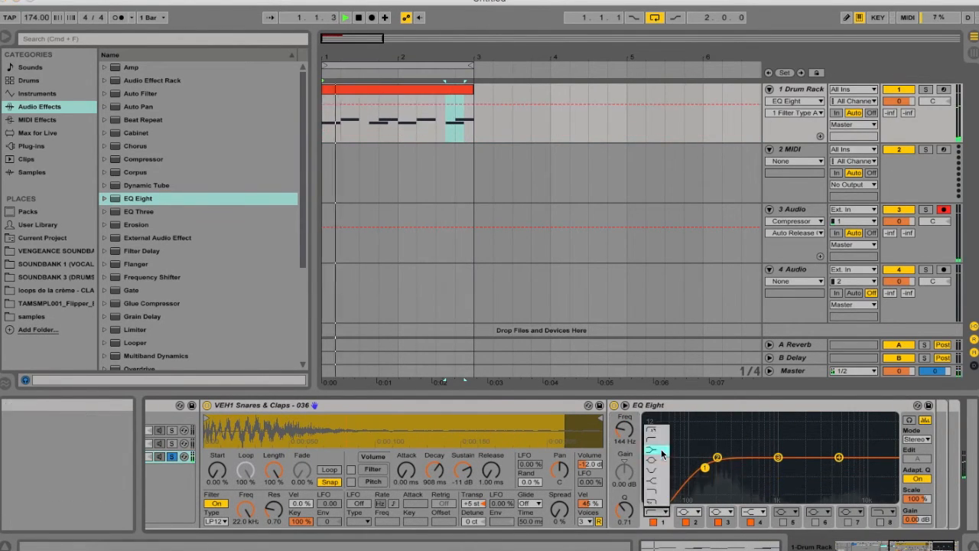
left_click(655, 432)
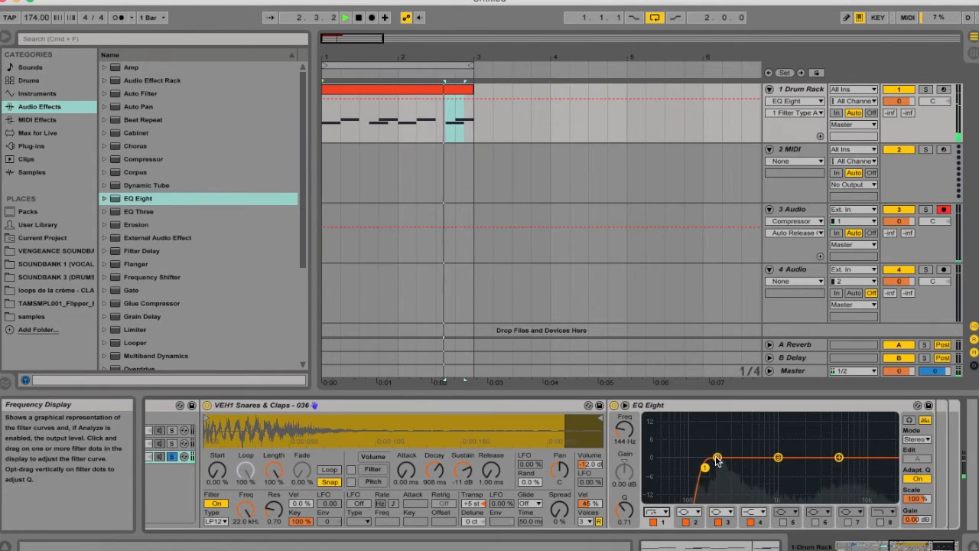
Boost the VEH1 layer's band 2 by 7.56 dB at 241 Hz with Q 7.27, and its band 4 shelf by 2.36 dB at 2.08 kHz
left_click_drag(621, 512, 624, 501)
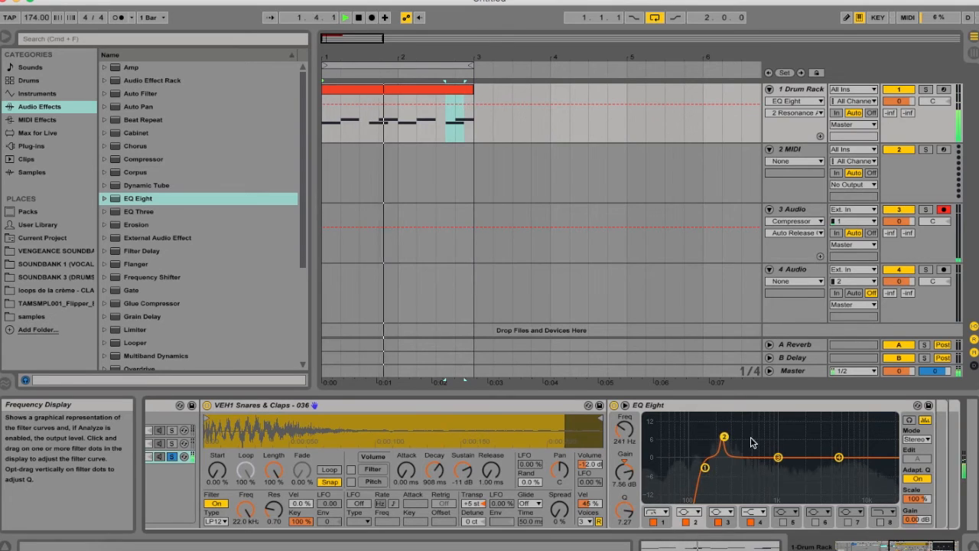
left_click_drag(839, 459, 806, 452)
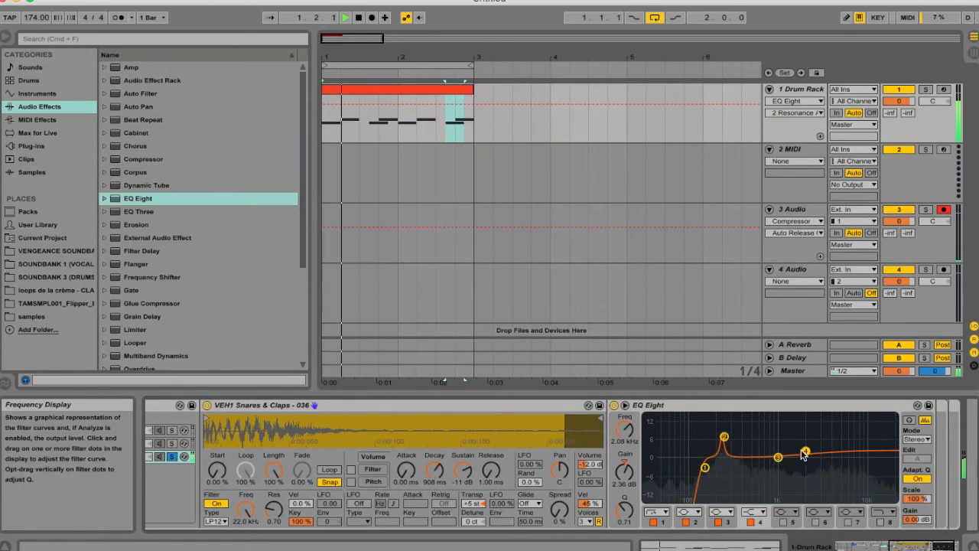
Unsolo the VEH1 Snares & Claps - 036 layer and set VEE Snare 022's transpose to +2 st
left_click(171, 459)
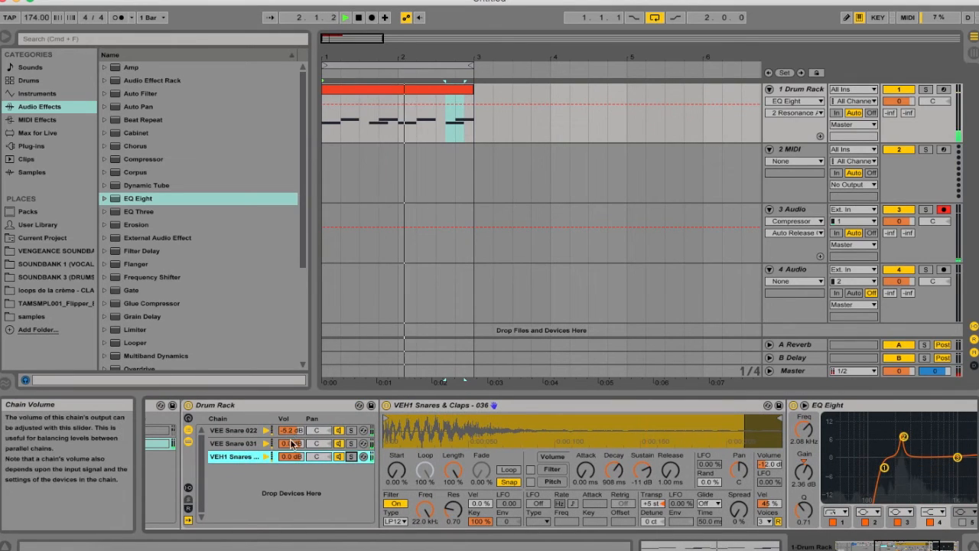
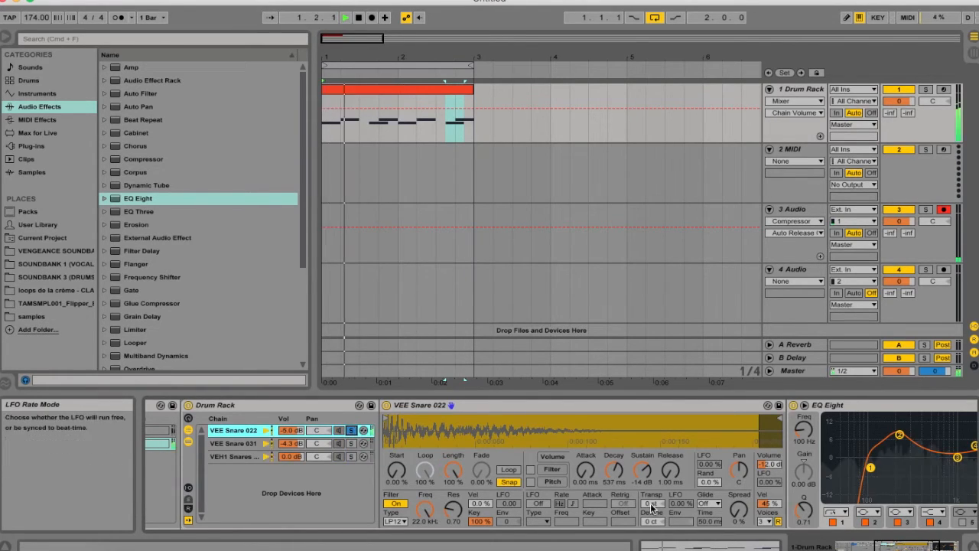
left_click(652, 505)
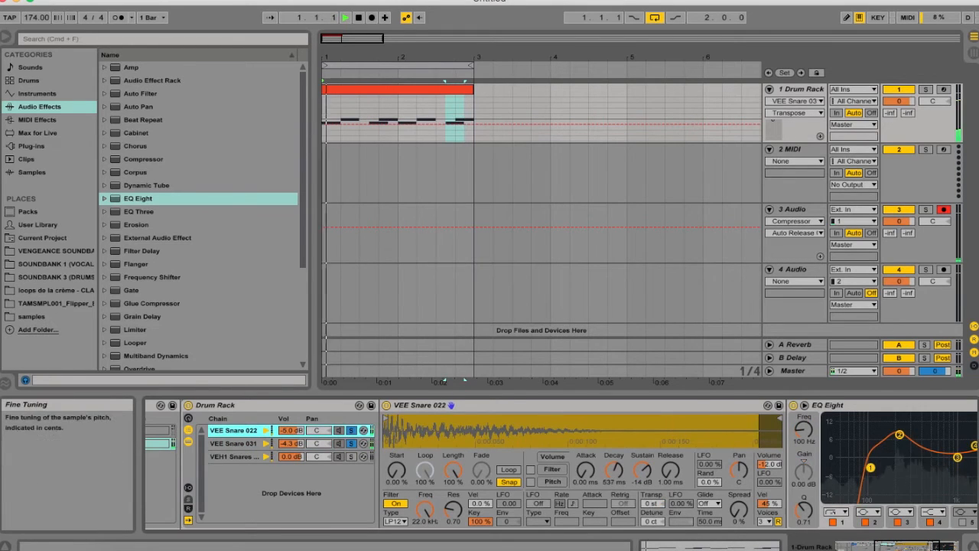
key("Up")
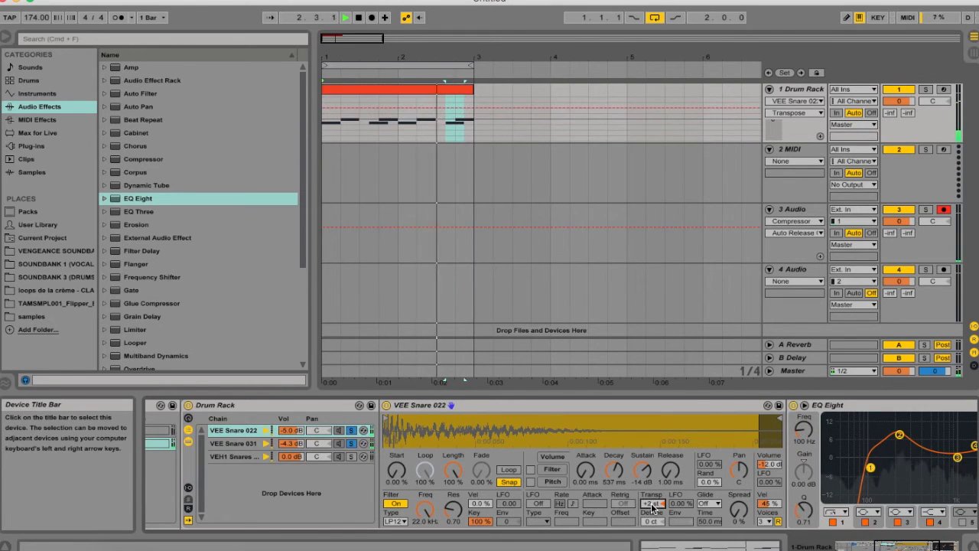
key("Down")
key("Down")
key("Down")
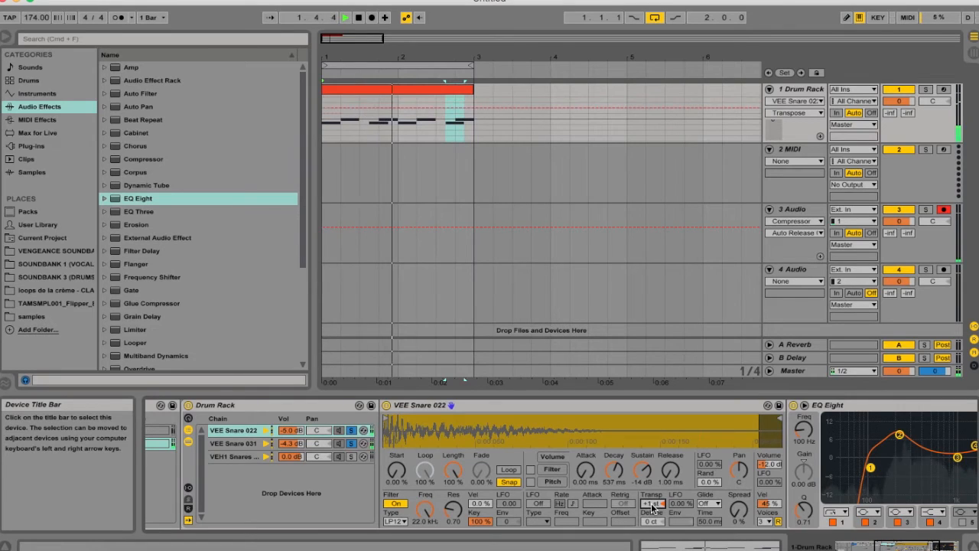
key("Up")
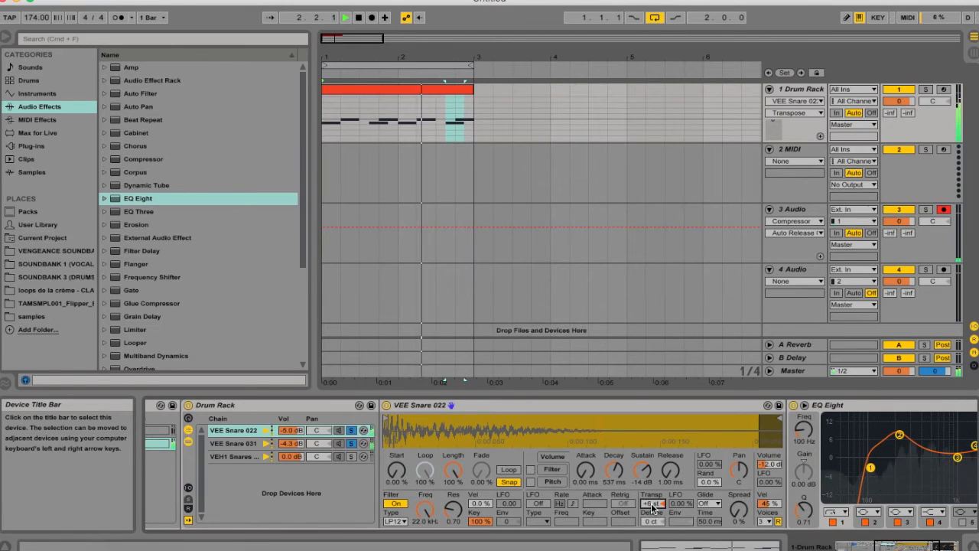
key("Down")
key("Down")
key("Down")
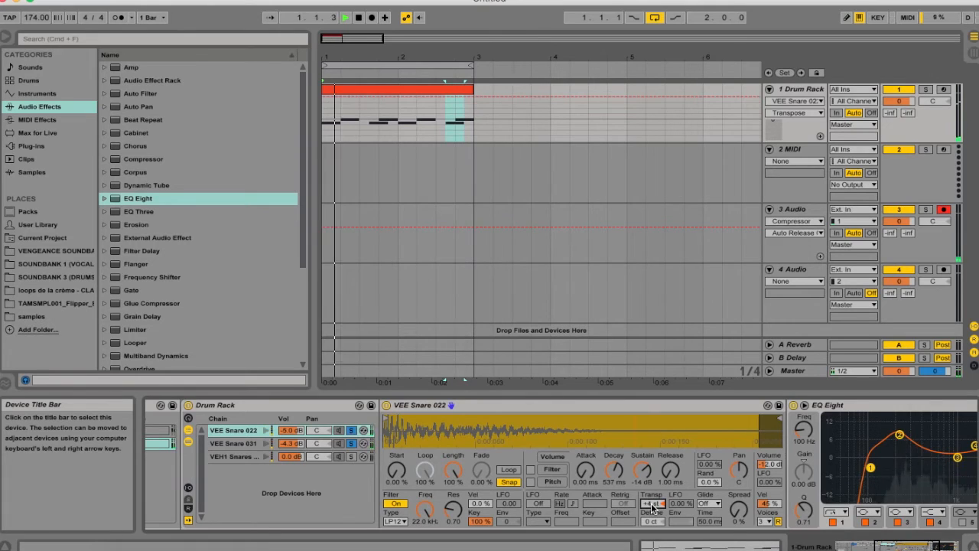
key("Down")
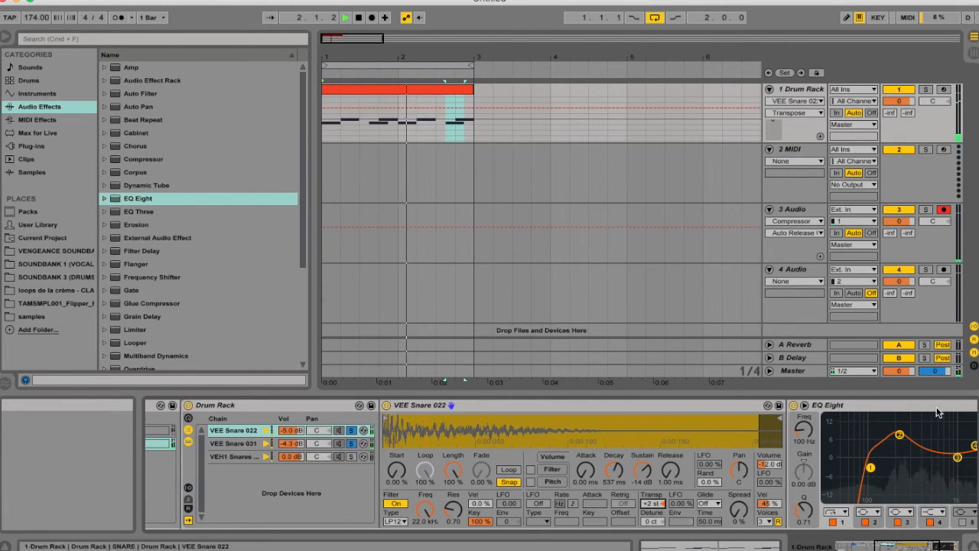
Set band 2 of VEE Snare 022's EQ Eight to a 5.33 dB boost at 241 Hz with Q 1.87
left_click_drag(900, 436, 905, 431)
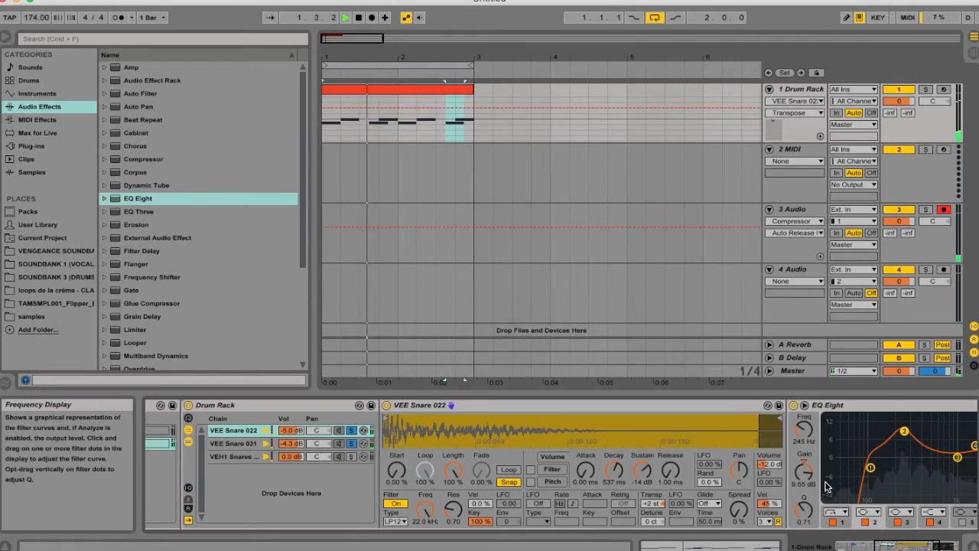
left_click_drag(803, 506, 803, 490)
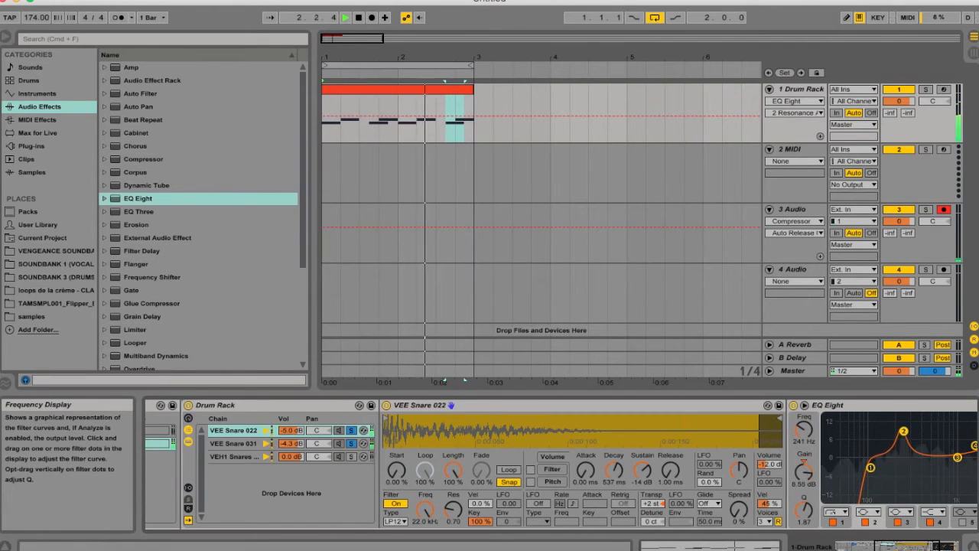
left_click_drag(903, 425, 903, 428)
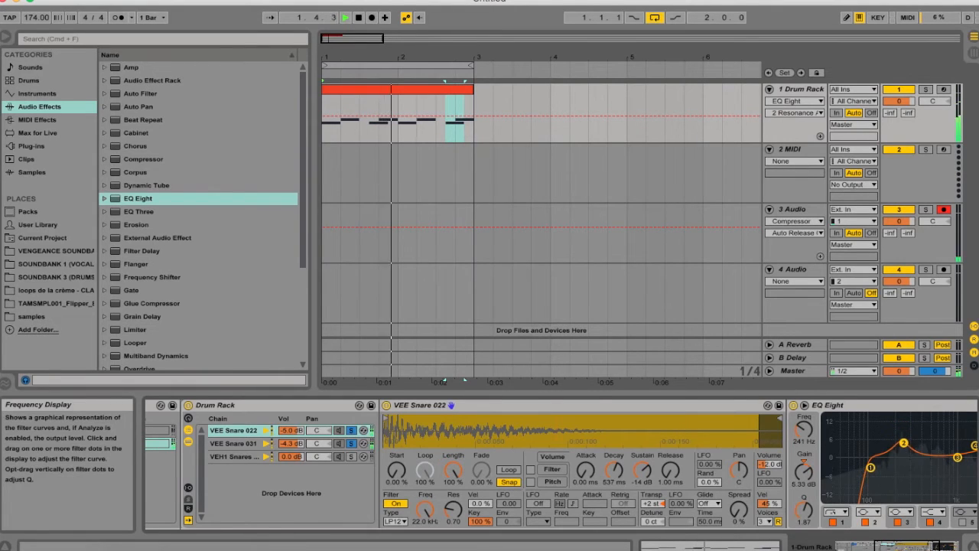
Unsolo the snare layers and transpose the VEH1 Snares & Claps - 036 sample to +4 st
left_click(350, 445)
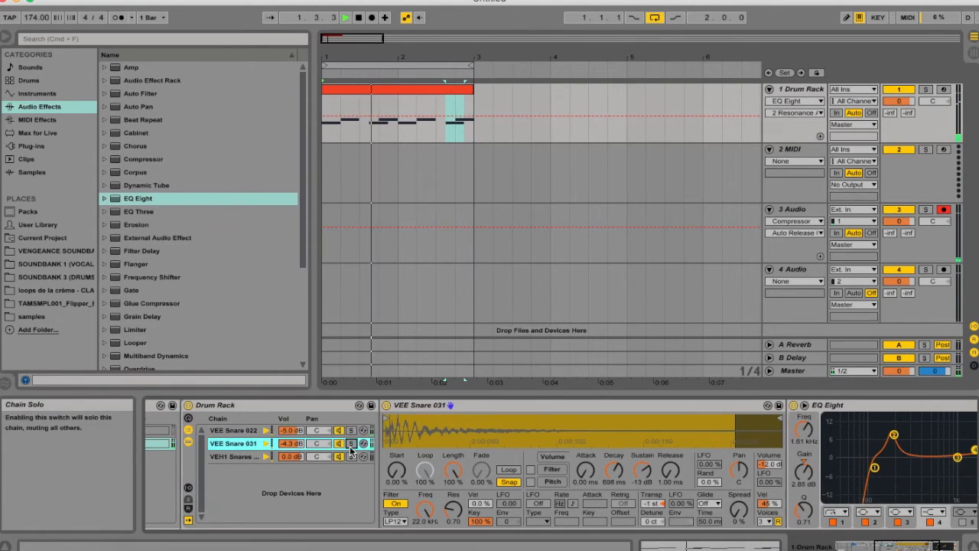
left_click(238, 457)
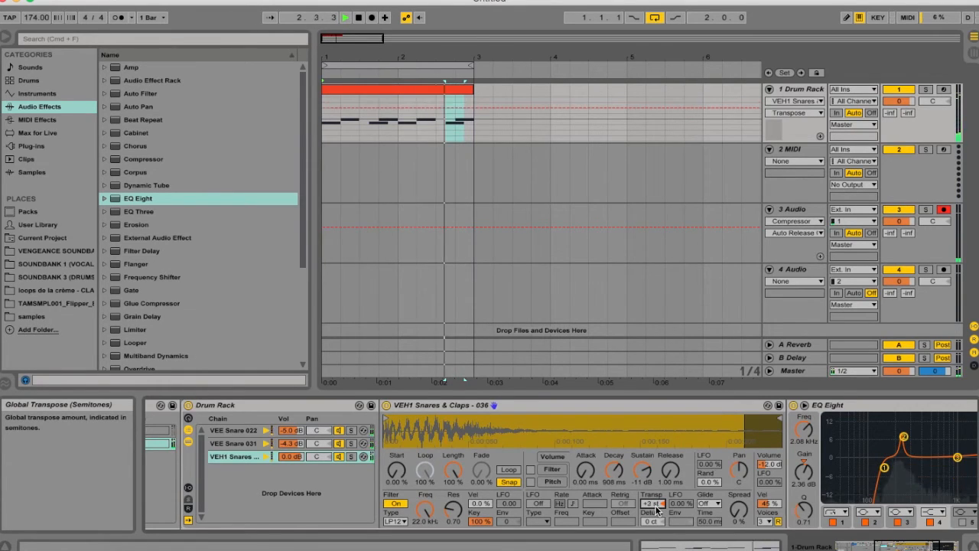
left_click_drag(657, 505, 657, 500)
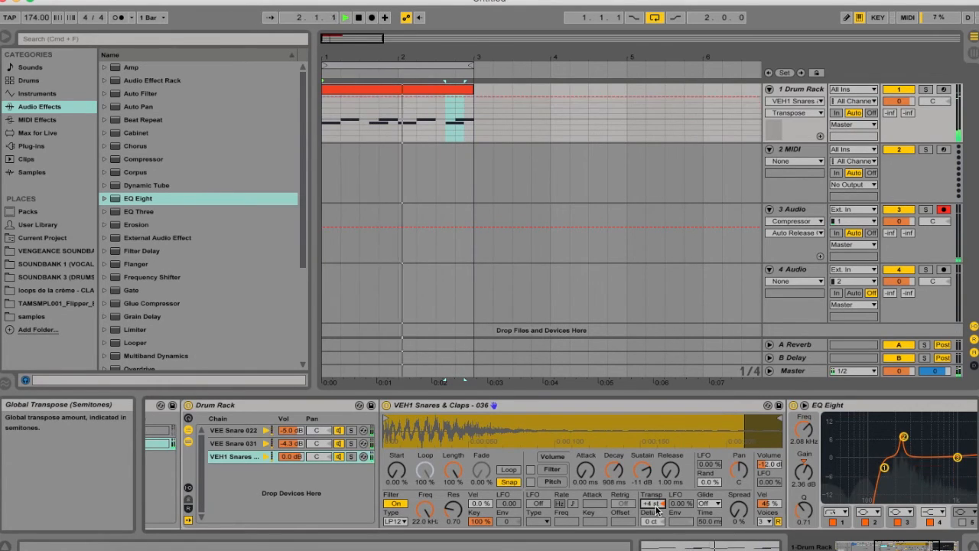
Set band 2 of the VEH1 Snares & Claps layer's EQ Eight to 224 Hz and 7.07 dB
left_click_drag(904, 437, 901, 438)
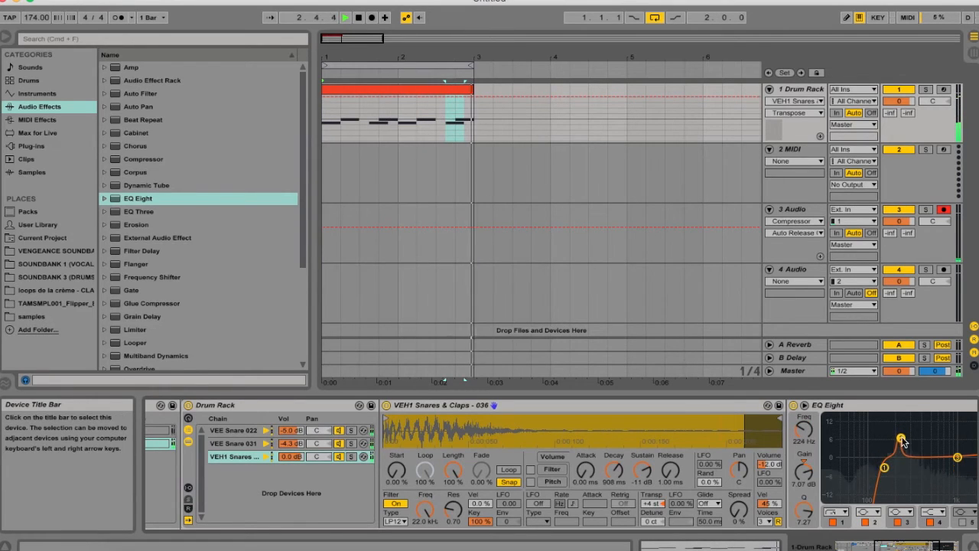
key("space")
Add an EQ Eight to the whole SNARE chain of the main Drum Rack
scroll(309, 494, "left", 10)
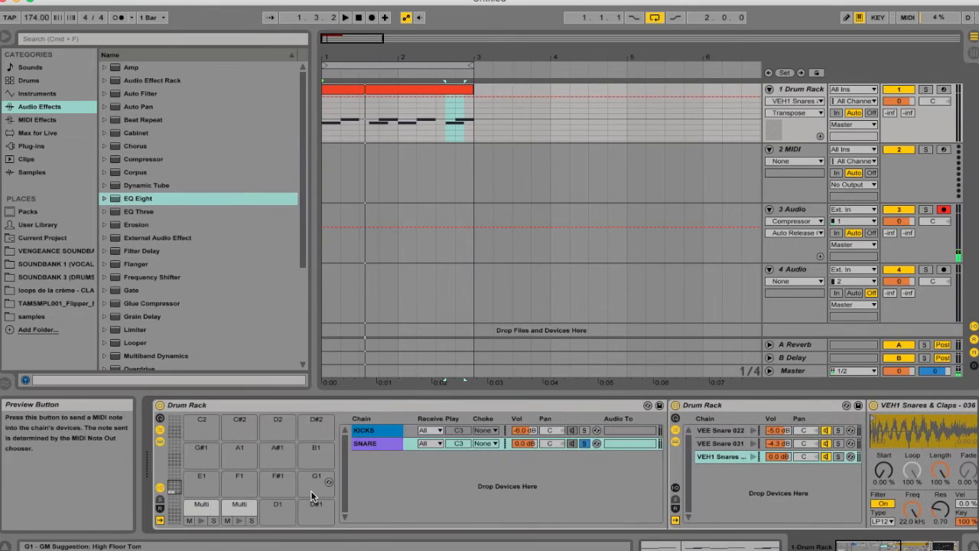
left_click(373, 442)
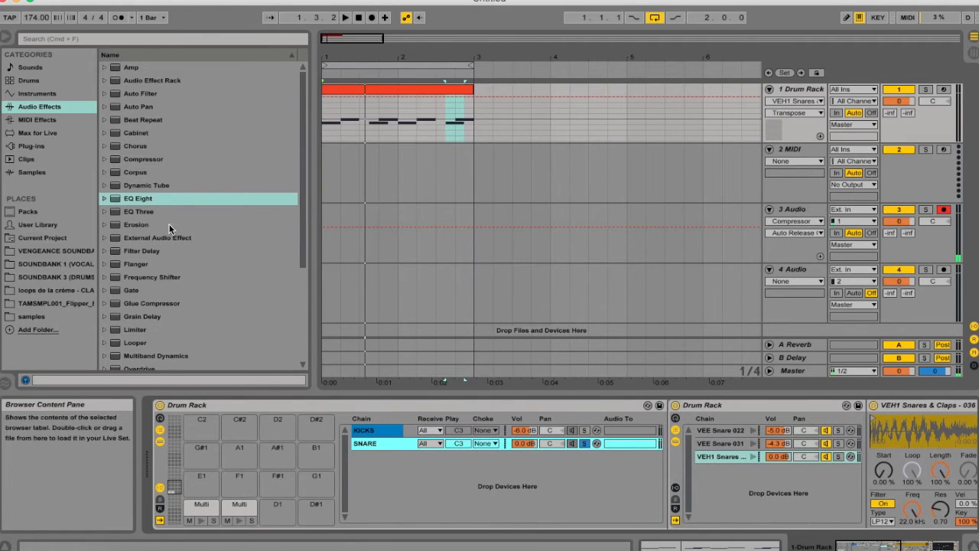
left_click_drag(143, 196, 374, 448)
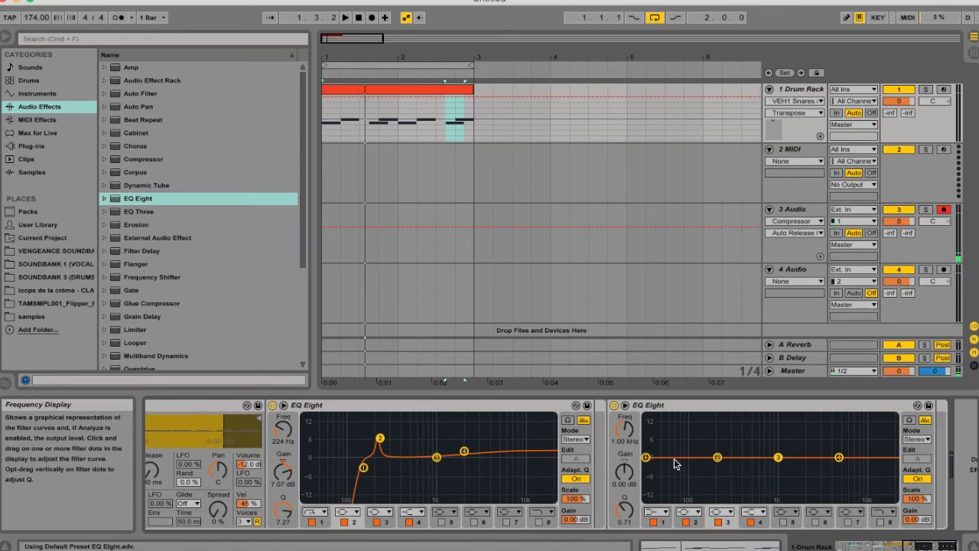
scroll(400, 439, "left", 4)
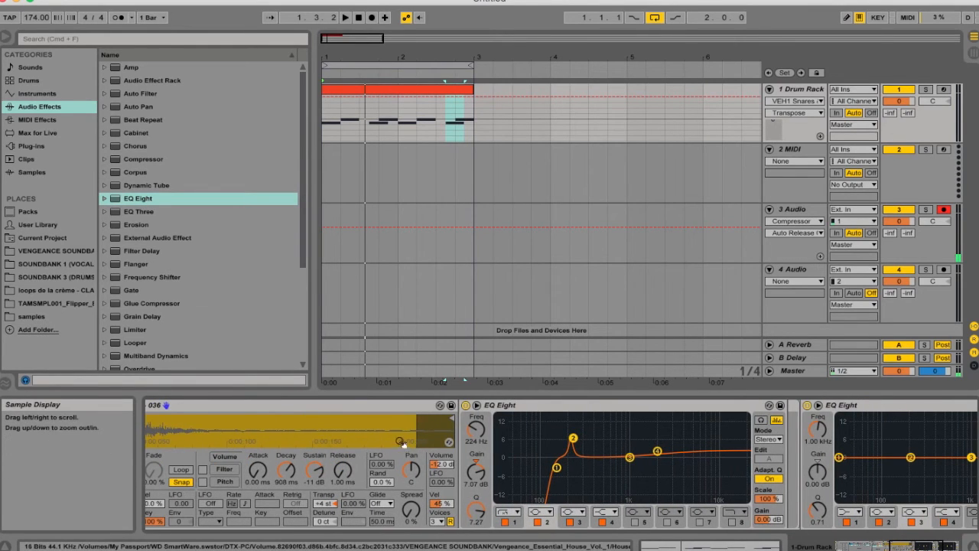
scroll(872, 458, "right", 3)
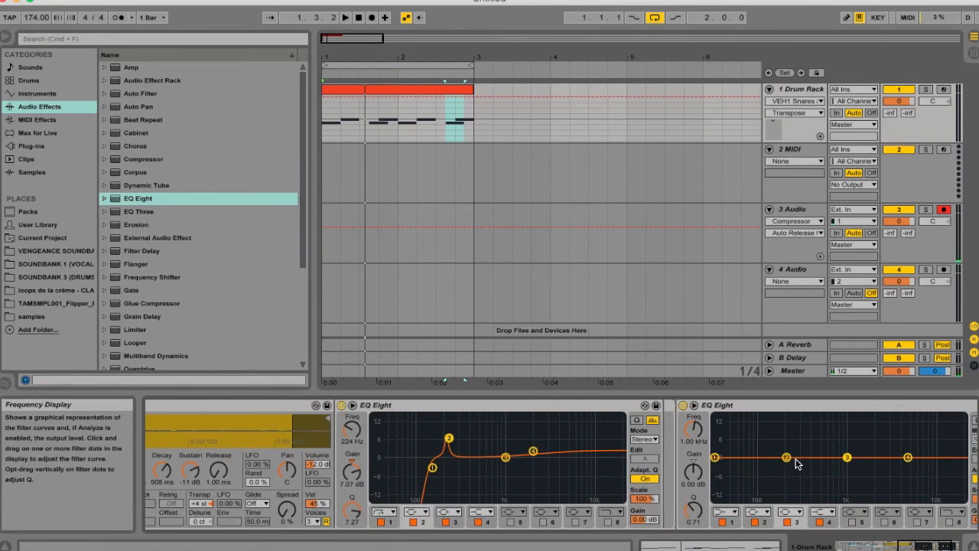
On the SNARE chain's EQ Eight, boost band 2 around 224 Hz with Q 2.39 and set band 4 to 1.64 kHz, 2.85 dB
left_click_drag(787, 458, 786, 444)
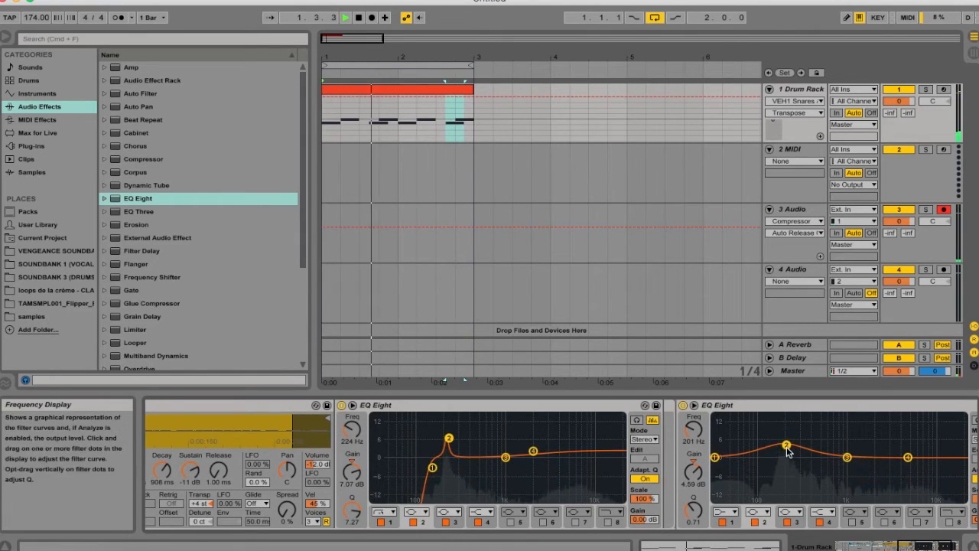
left_click_drag(697, 516, 697, 484)
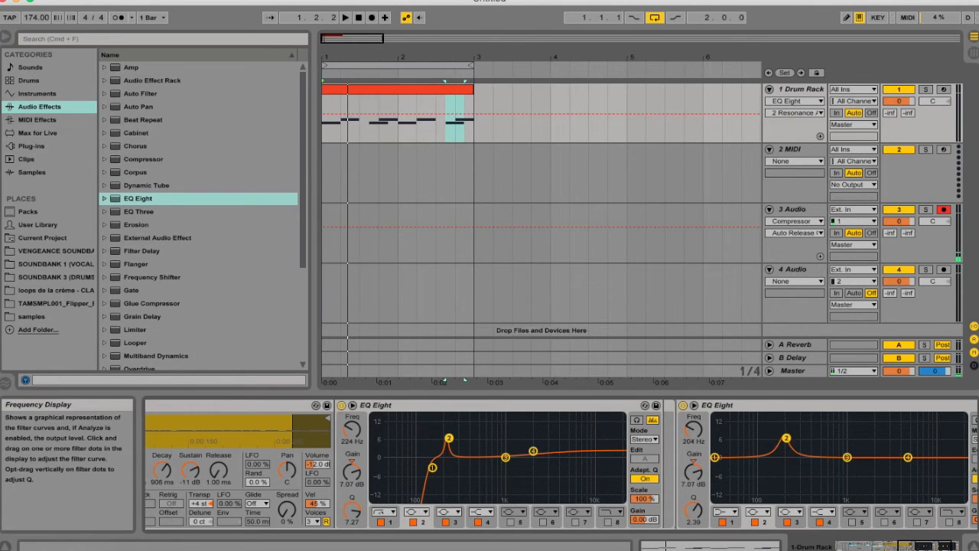
left_click_drag(787, 438, 787, 441)
left_click_drag(907, 458, 867, 449)
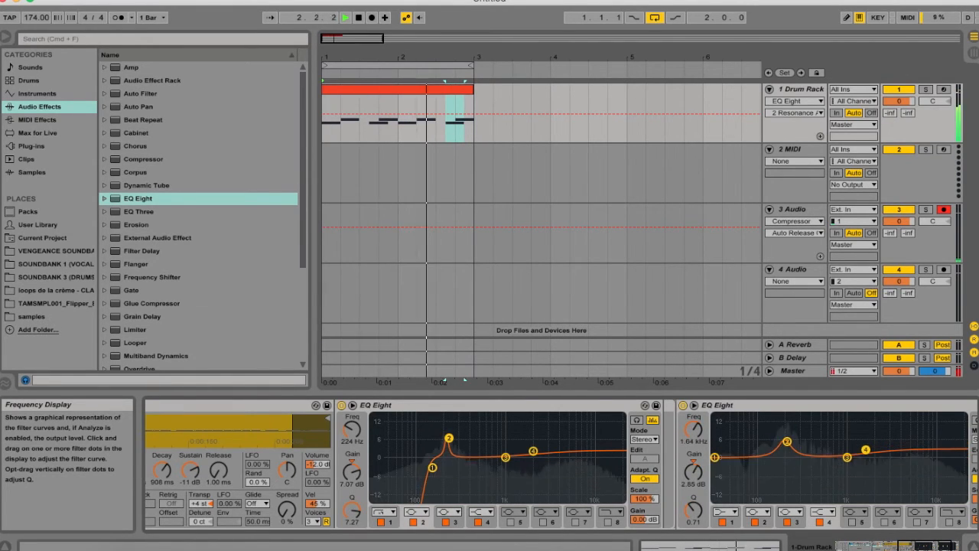
Add a Compressor to the SNARE chain and show its transfer curve
scroll(611, 455, "left", 10)
key("space")
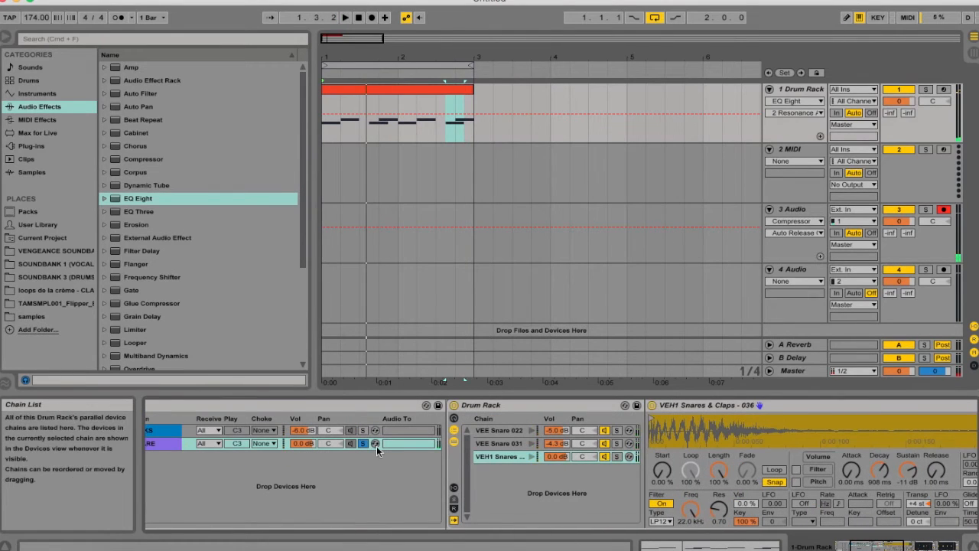
left_click(152, 162)
scroll(227, 448, "left", 5)
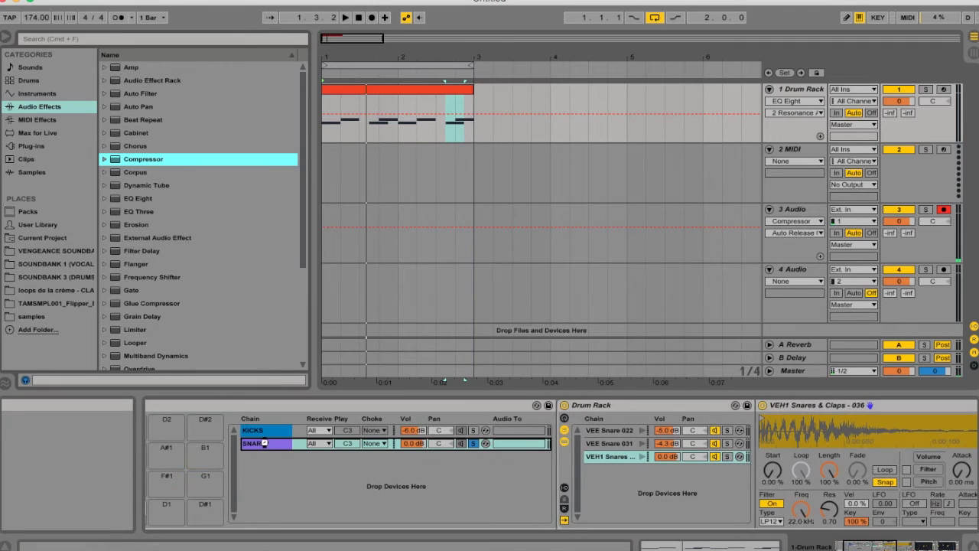
left_click(264, 443)
left_click(801, 519)
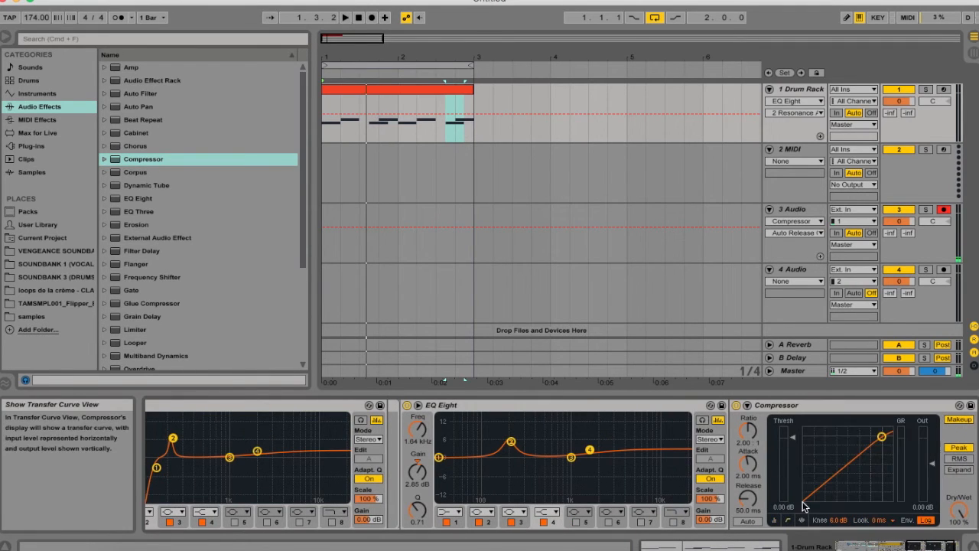
Set the SNARE Compressor to a -8.73 dB threshold, 4.64:1 ratio and 2.7 dB knee during playback
key("space")
left_click_drag(882, 437, 865, 443)
left_click_drag(837, 520, 837, 537)
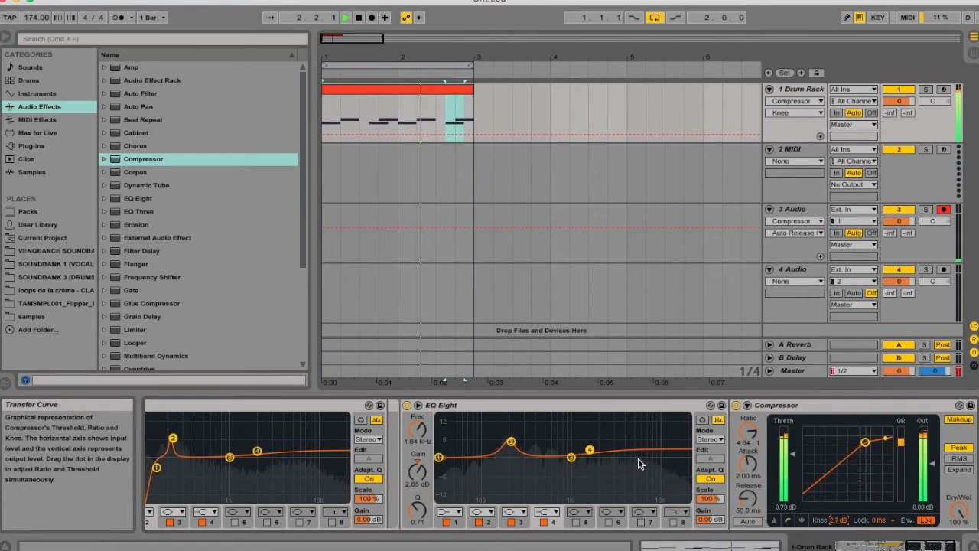
Try a different transposition for the VEE Snare 031 sample
scroll(638, 458, "left", 10)
left_click(528, 443)
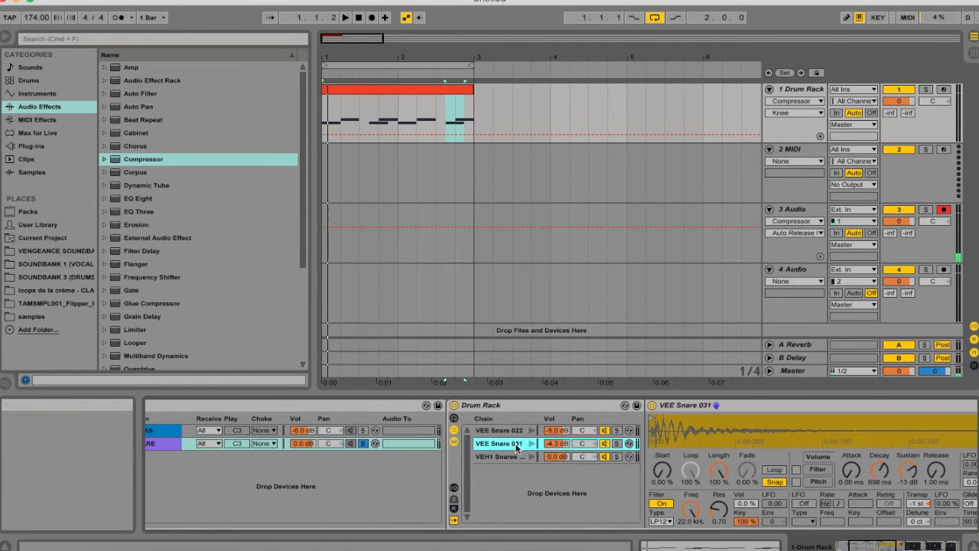
left_click(737, 504)
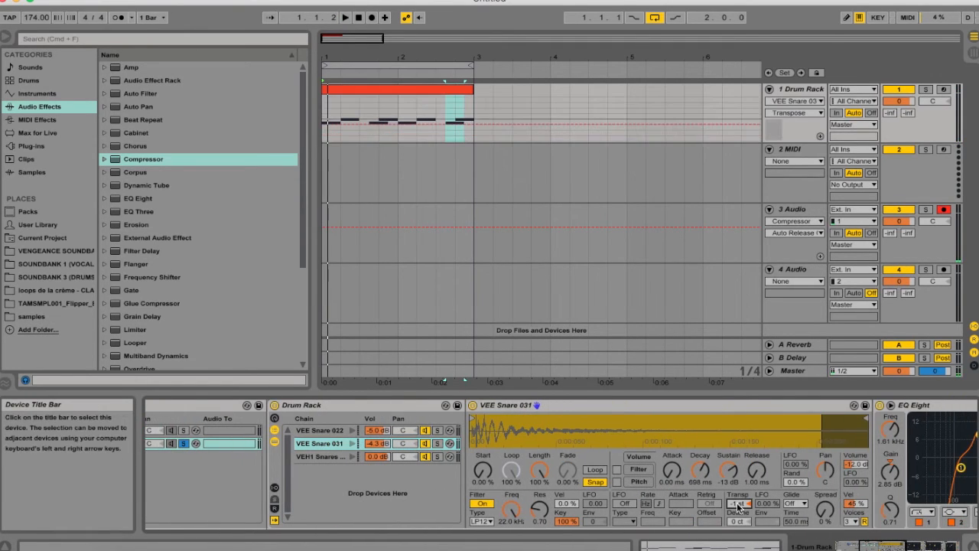
left_click_drag(738, 506, 738, 497)
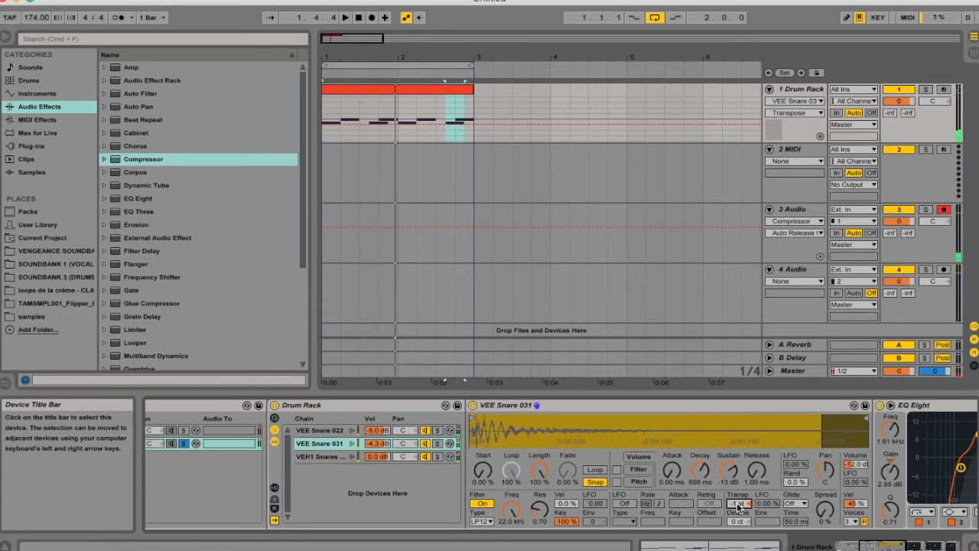
Unsolo the SNARE chain and lower its volume to -4.0 dB while the full pattern plays
left_click(182, 442)
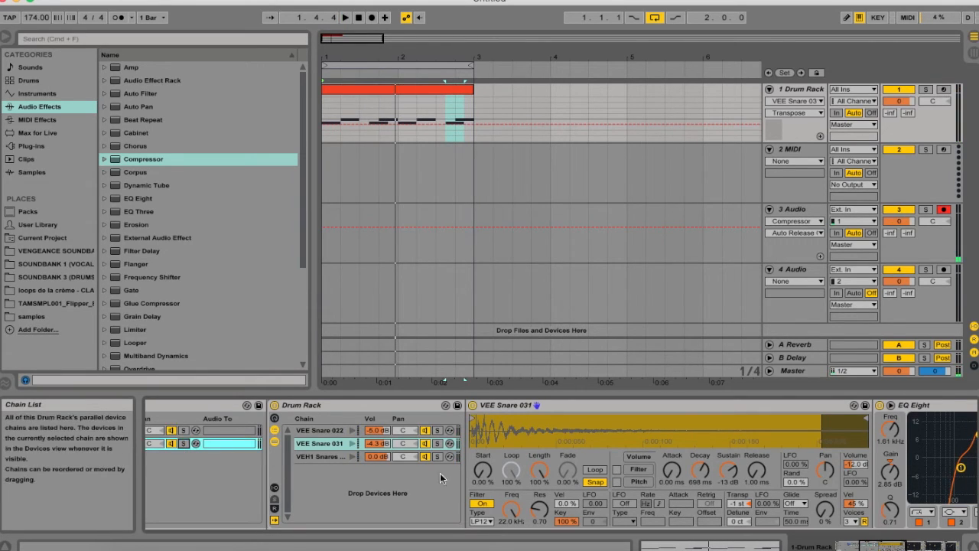
scroll(472, 485, "right", 10)
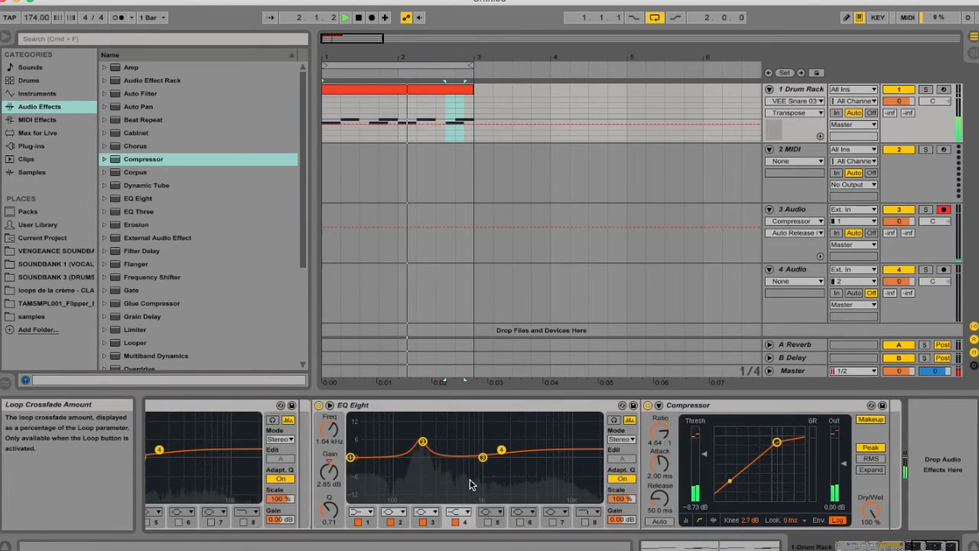
scroll(470, 483, "left", 12)
scroll(468, 479, "left", 3)
left_click(411, 444)
key("Down")
key("Down")
key("Down")
key("Down")
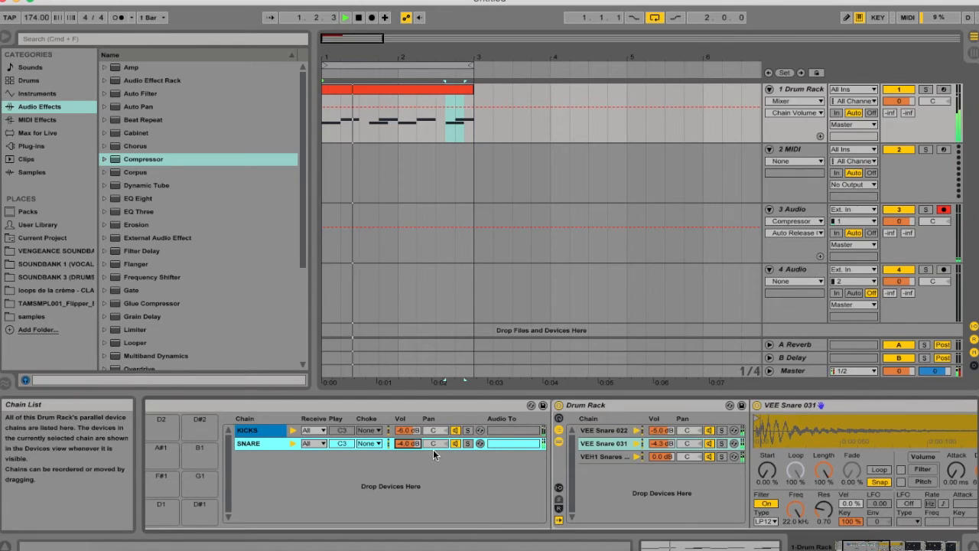
Balance the chain volumes with KICKS at -8.0 dB and SNARE at -6.0 dB, and stop playback
left_click(416, 433)
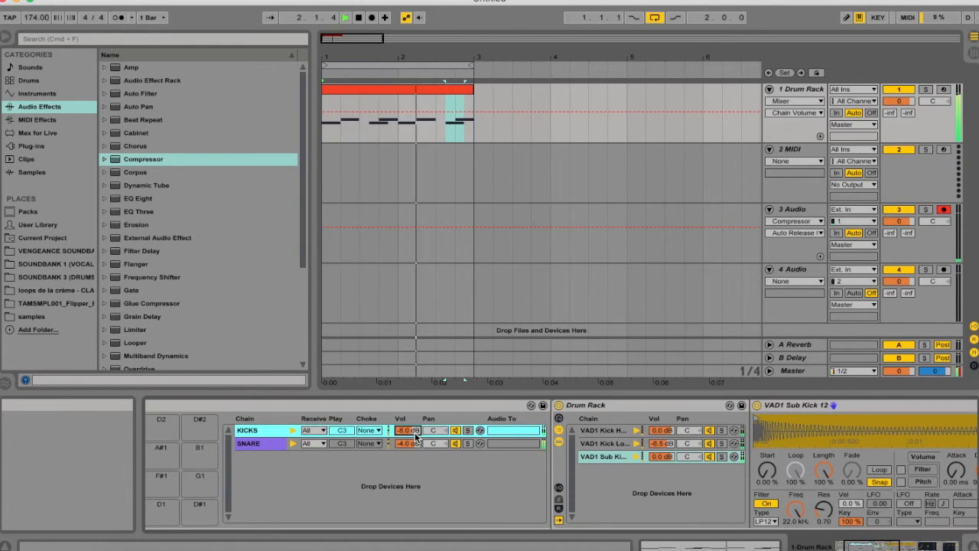
left_click_drag(411, 449, 412, 446)
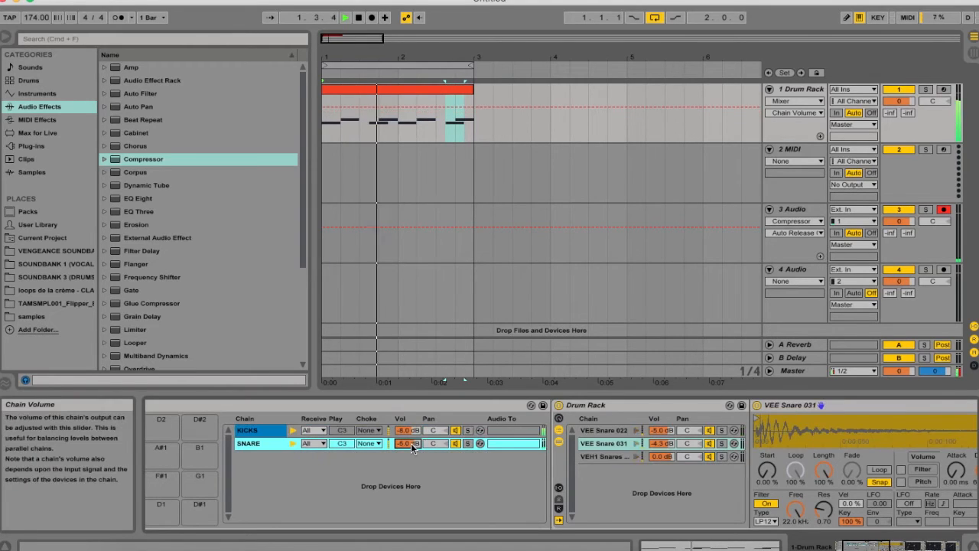
key("space")
Collapse the Vengeance_Essential_House_Vol._1 folder and open VAD1 Claps inside Vengeance Analog Drums Vol.1
left_click(58, 250)
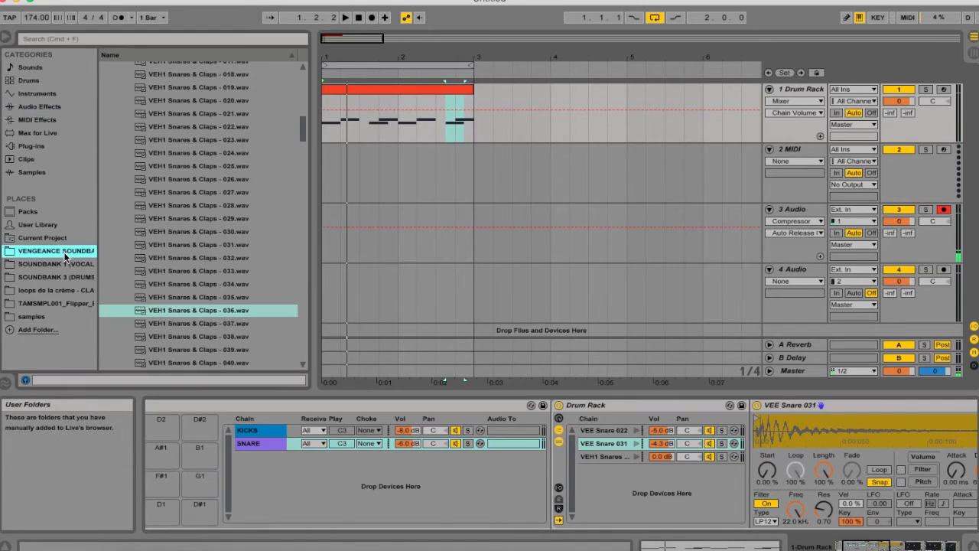
scroll(191, 146, "up", 5)
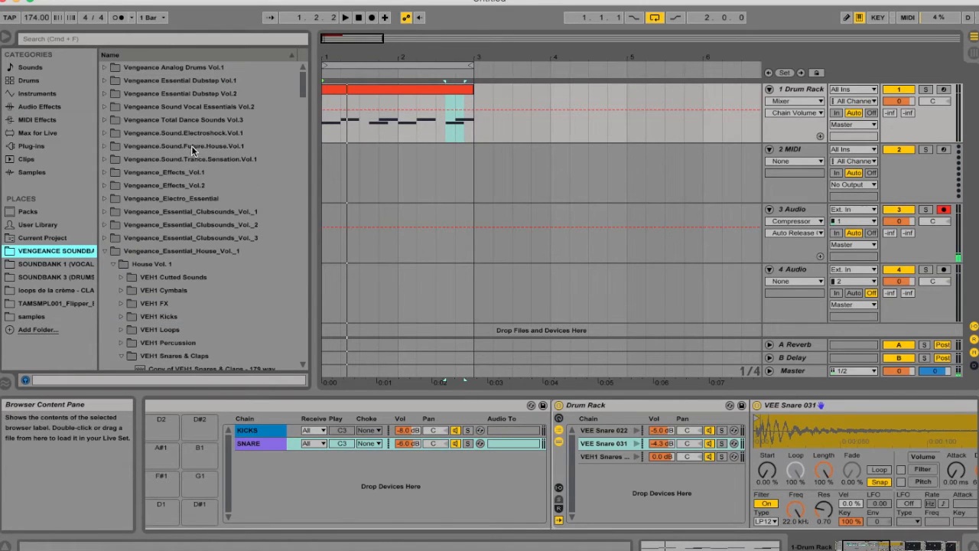
left_click(105, 251)
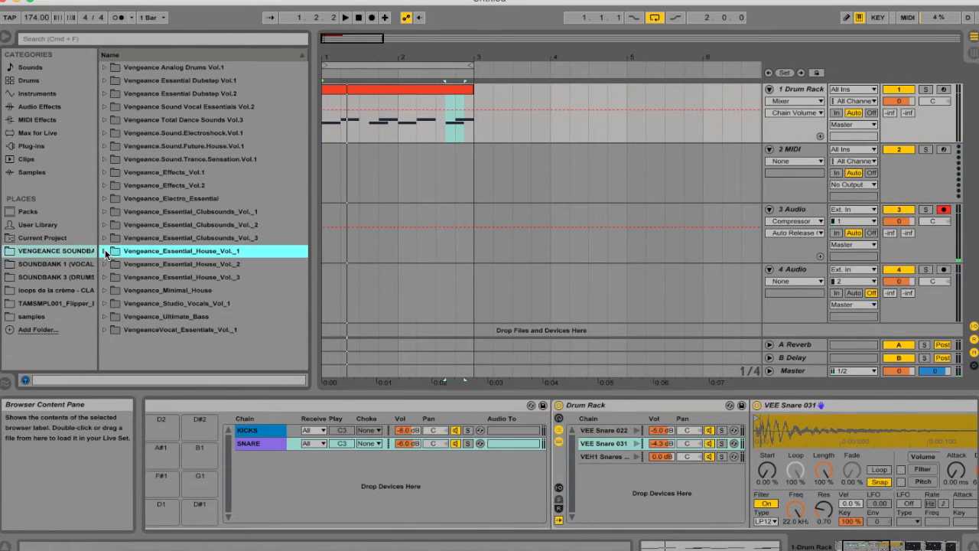
left_click(105, 68)
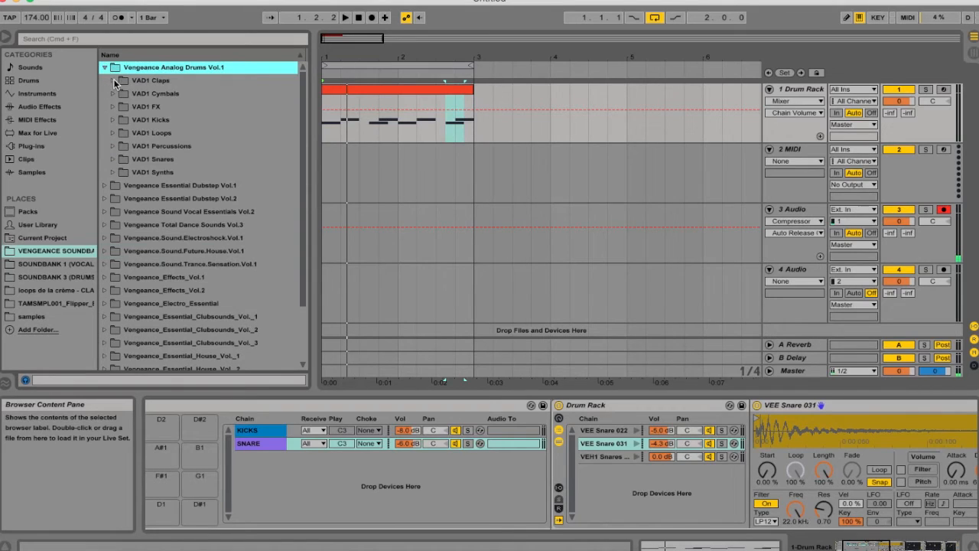
left_click(113, 80)
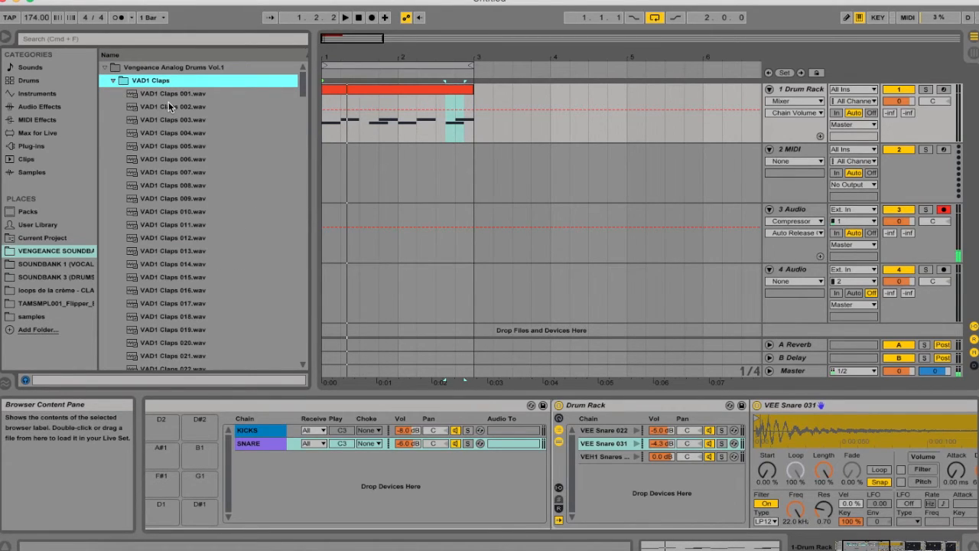
Audition the clap samples in the VAD1 Claps folder, ending on VAD1 Claps 033.wav
left_click_drag(303, 78, 304, 82)
left_click(179, 186)
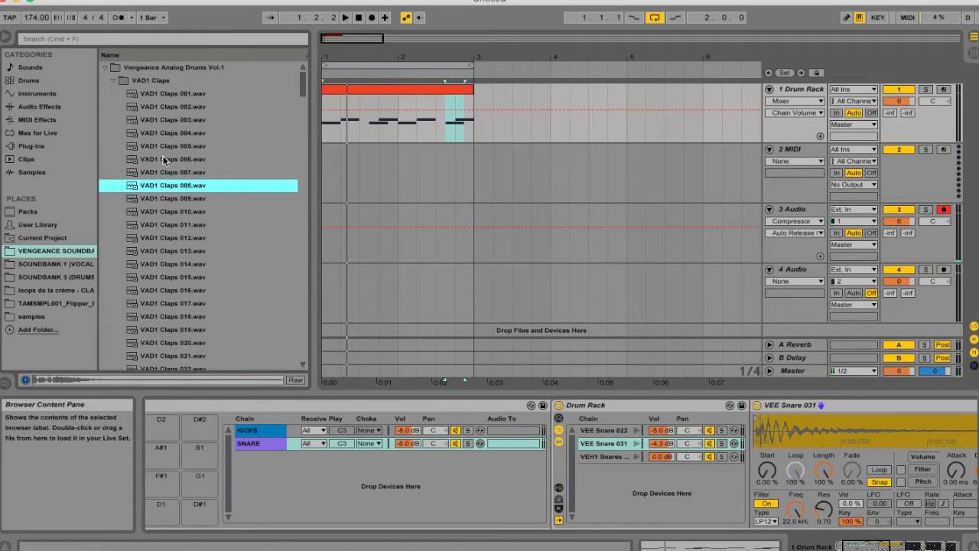
left_click(163, 160)
left_click(180, 146)
left_click(184, 211)
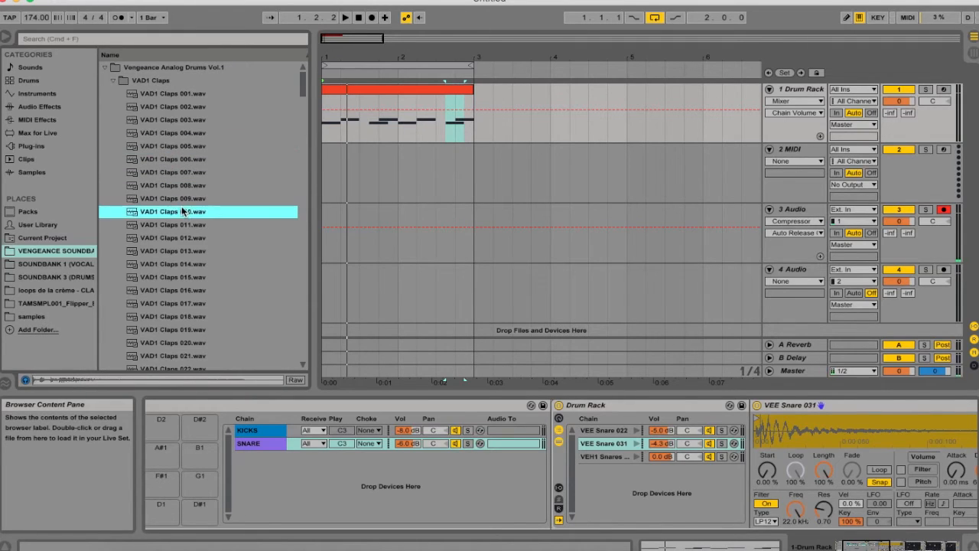
left_click(175, 169)
left_click(181, 132)
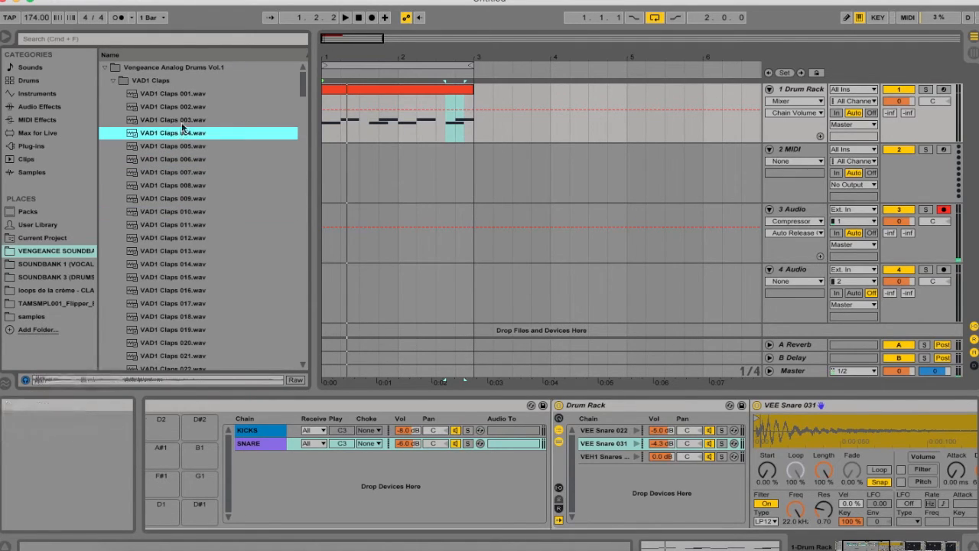
left_click(181, 119)
left_click(185, 224)
scroll(188, 264, "down", 3)
left_click(191, 187)
left_click(193, 227)
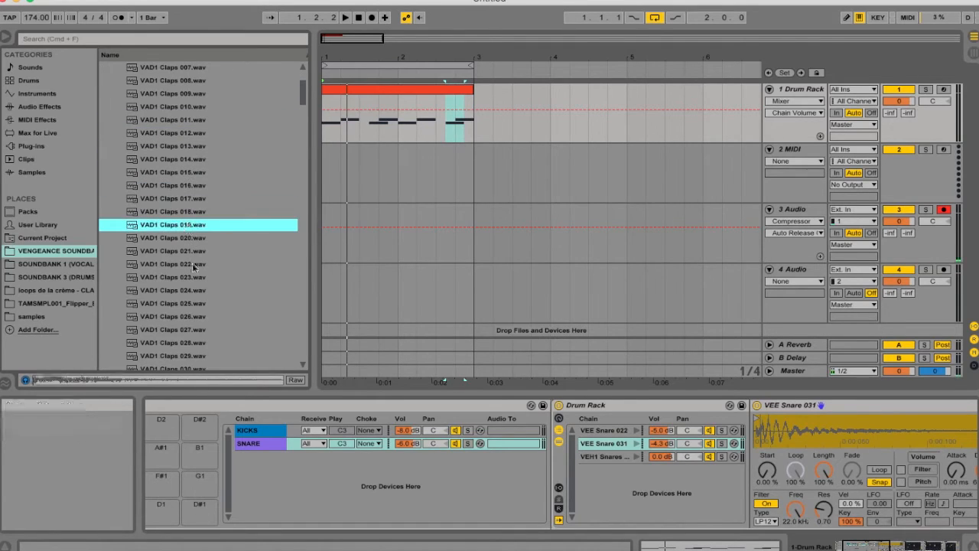
left_click(190, 265)
scroll(185, 290, "down", 1)
scroll(185, 295, "down", 1)
left_click(185, 278)
left_click(187, 315)
left_click(184, 290)
left_click(183, 277)
left_click(178, 264)
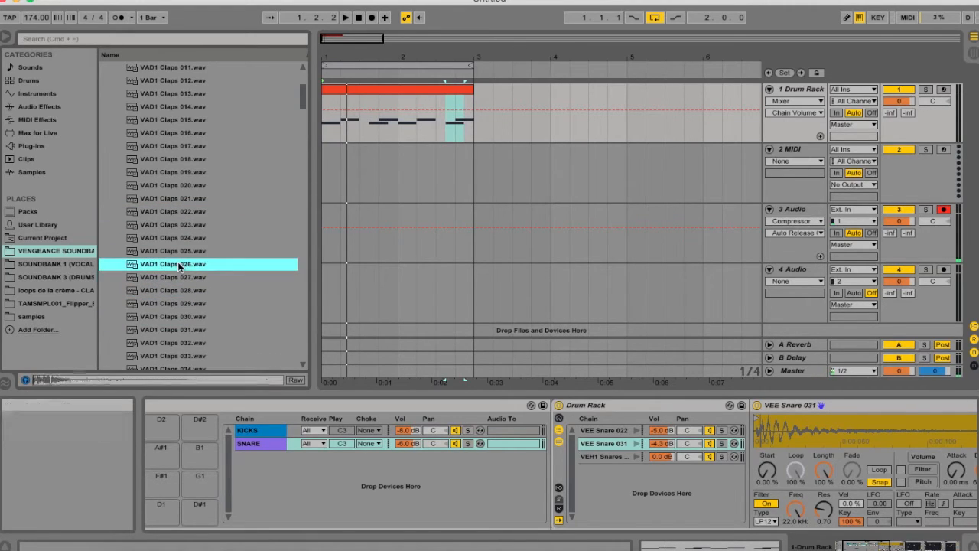
left_click(178, 250)
left_click(179, 236)
left_click(183, 329)
scroll(183, 321, "down", 2)
left_click(184, 308)
left_click(185, 317)
left_click(187, 304)
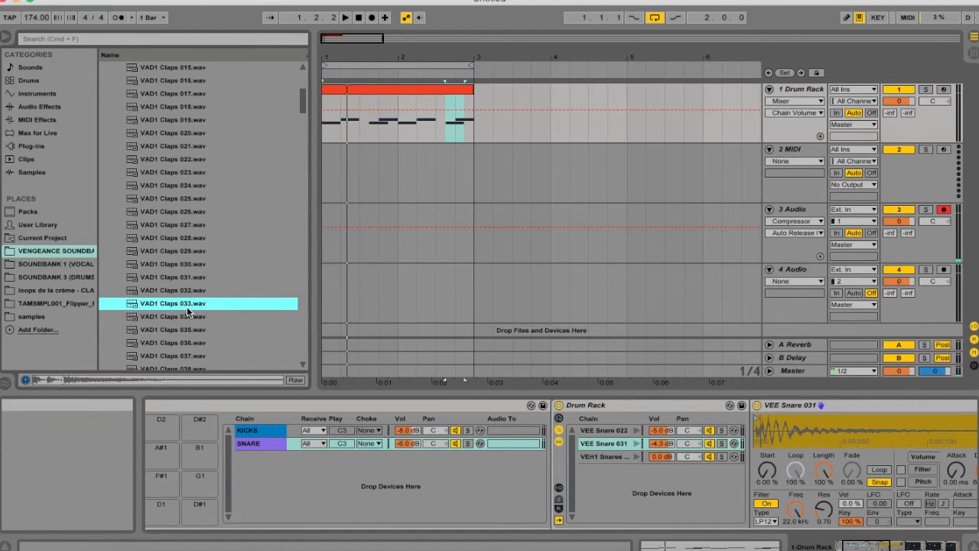
Add VAD1 Claps 033 as a fourth layer in the snare rack and lower its chain volume to -6.8 dB
left_click_drag(419, 418, 607, 495)
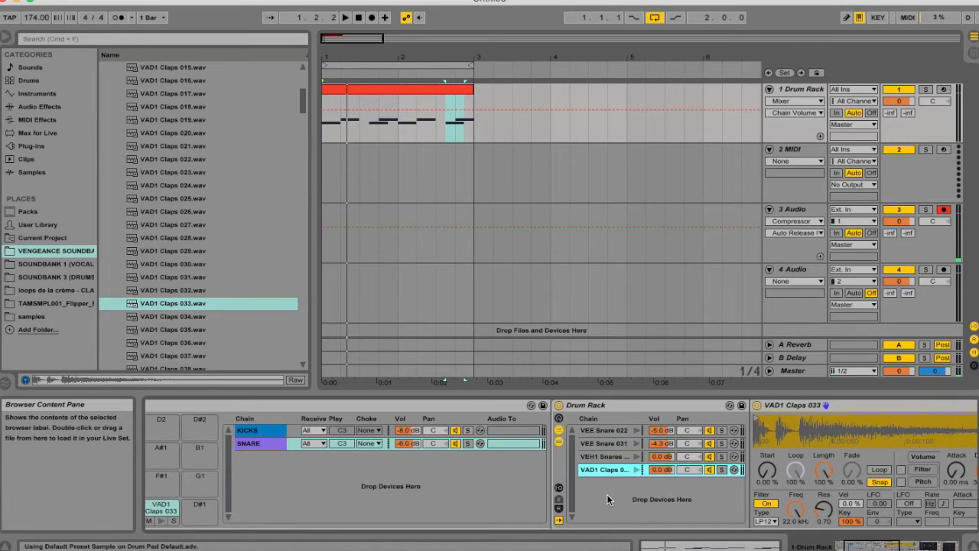
left_click_drag(662, 469, 661, 490)
scroll(666, 482, "right", 5)
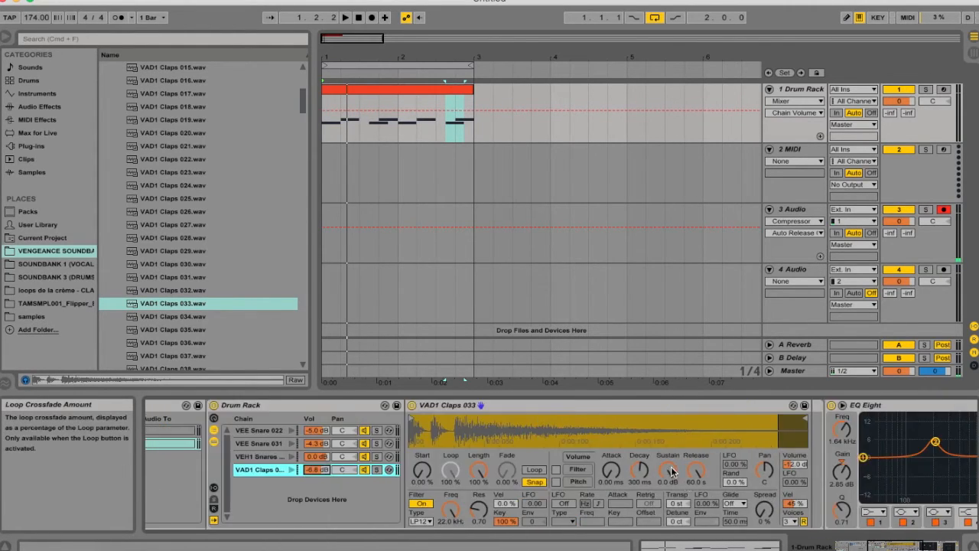
Start the pattern and set the VAD1 Claps 033 chain to receive C#1, showing the rack's input/output settings only for this change
key("space")
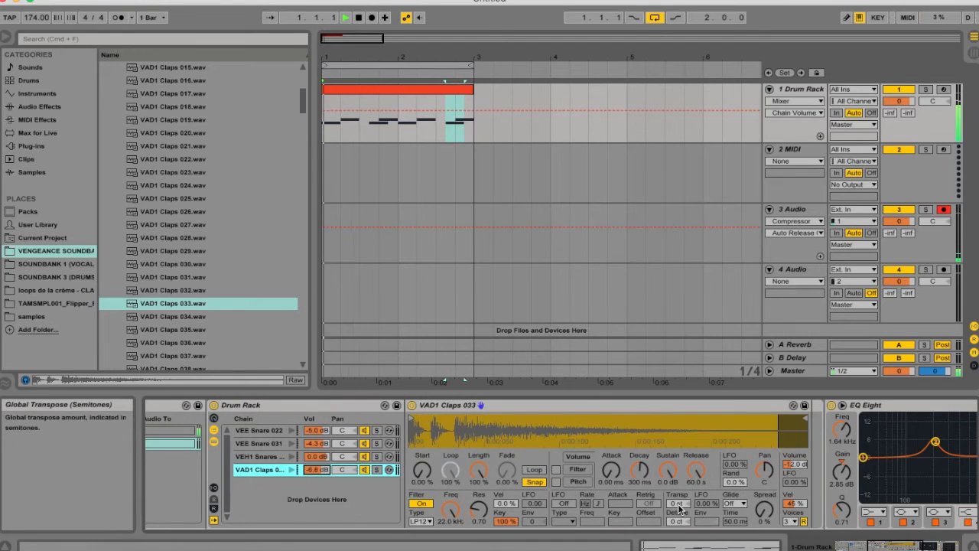
left_click(213, 487)
left_click(305, 470)
left_click(335, 488)
left_click(321, 469)
left_click(352, 77)
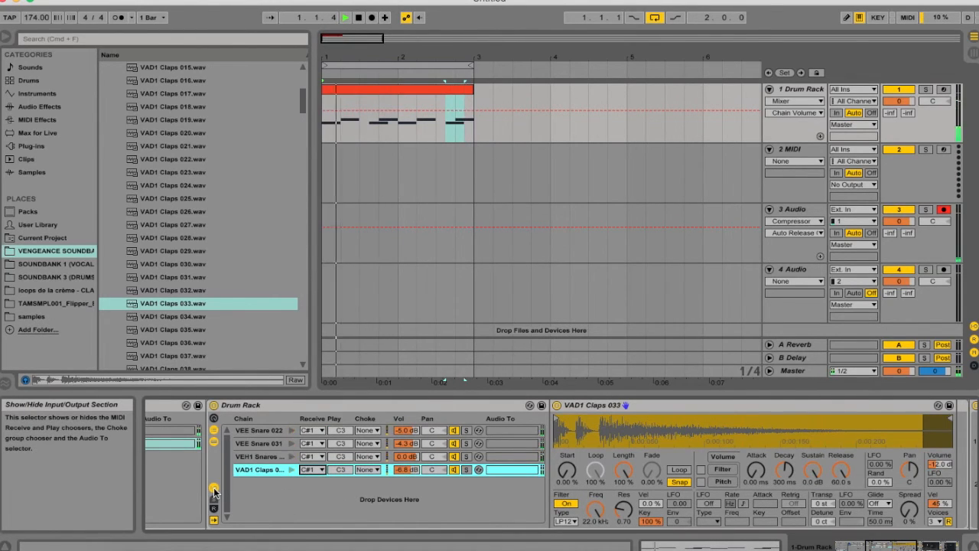
left_click(214, 489)
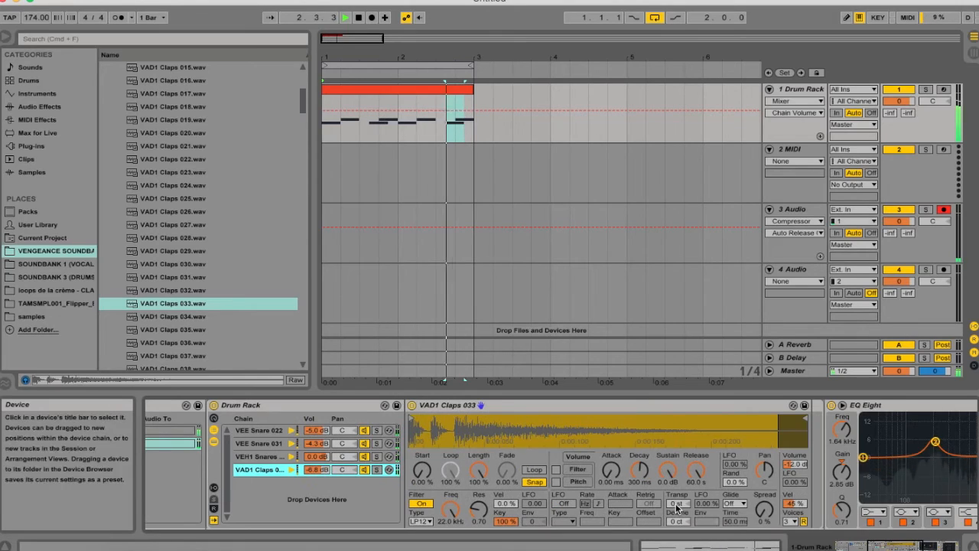
Transpose the VAD1 Claps 033 sample to +3 st
left_click(676, 508)
key("Up")
key("Up")
key("Up")
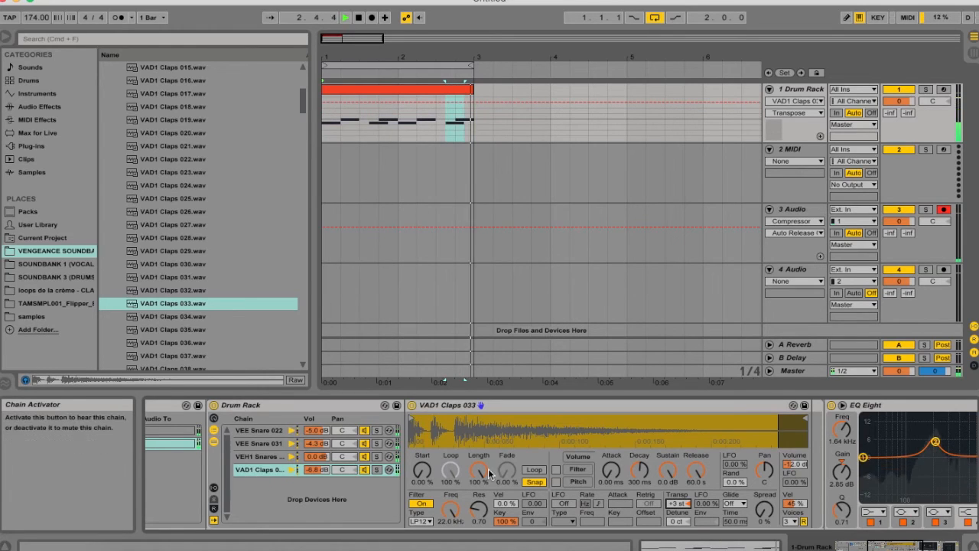
Set the clap's volume envelope to a 1.00 ms release and -4.4 dB sustain, and stop playback
left_click_drag(696, 471, 695, 547)
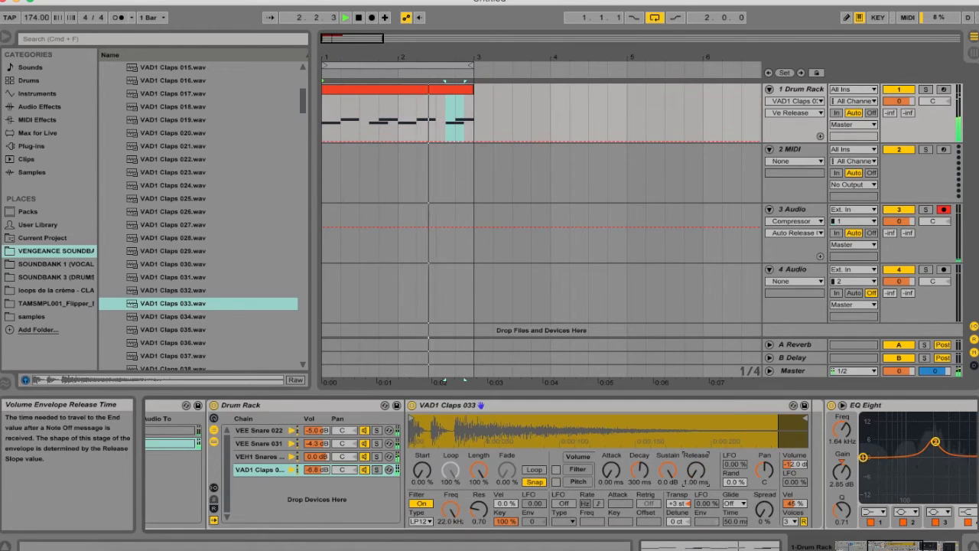
left_click_drag(667, 471, 668, 482)
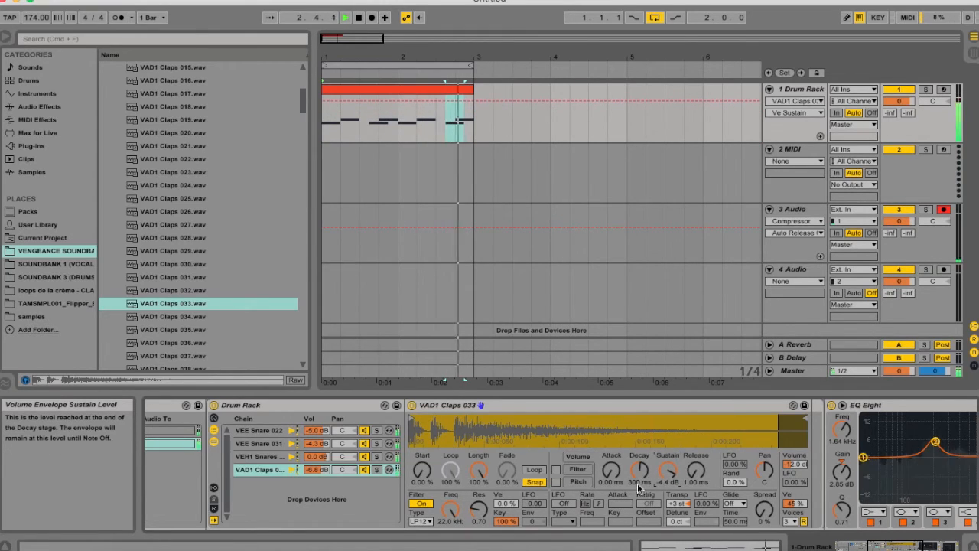
key("space")
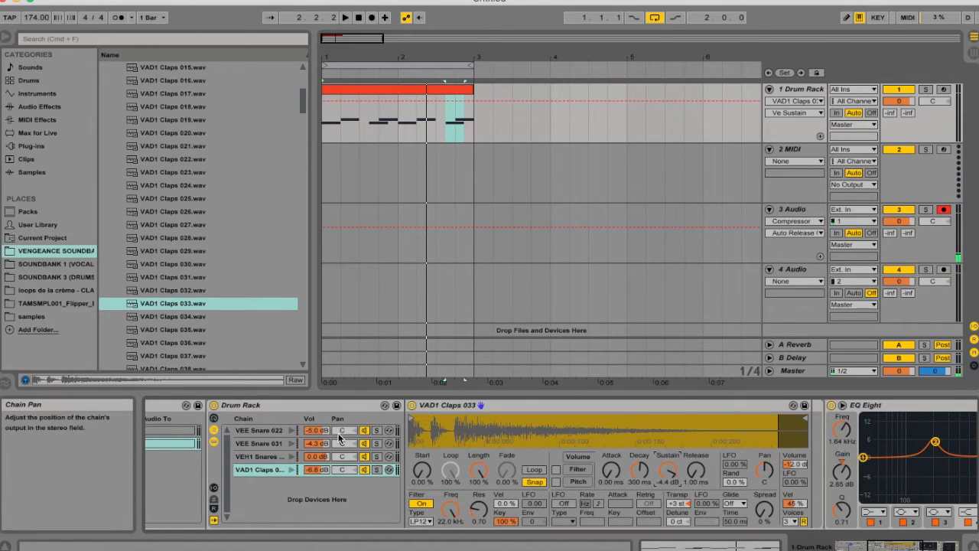
Pan the snare layers: VEE Snare 022 to 2L, VEE Snare 031 to 2R, VEH1 Snares & Claps to 1L and VAD1 Claps 033 to 1R
scroll(338, 433, "left", 3)
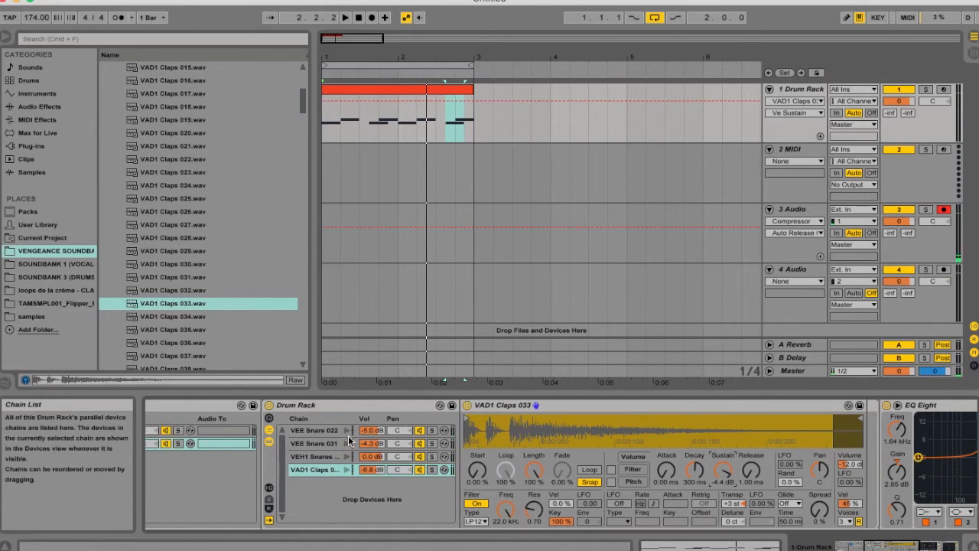
left_click(410, 429)
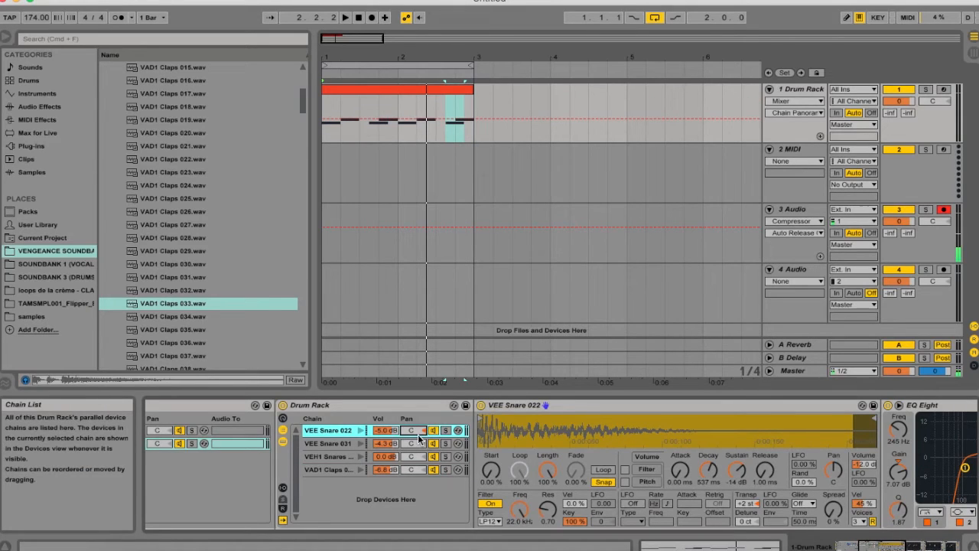
left_click_drag(419, 438, 414, 446)
left_click(414, 443)
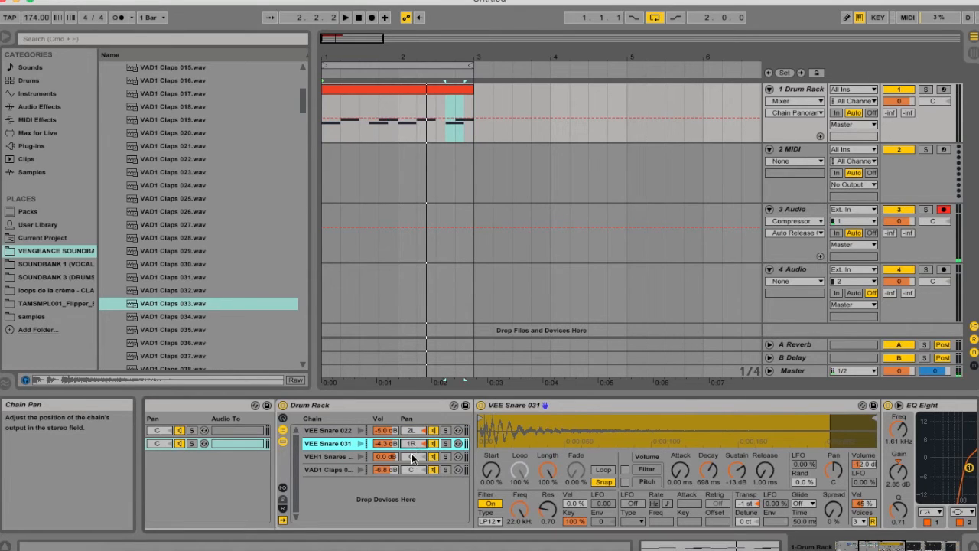
left_click(413, 458)
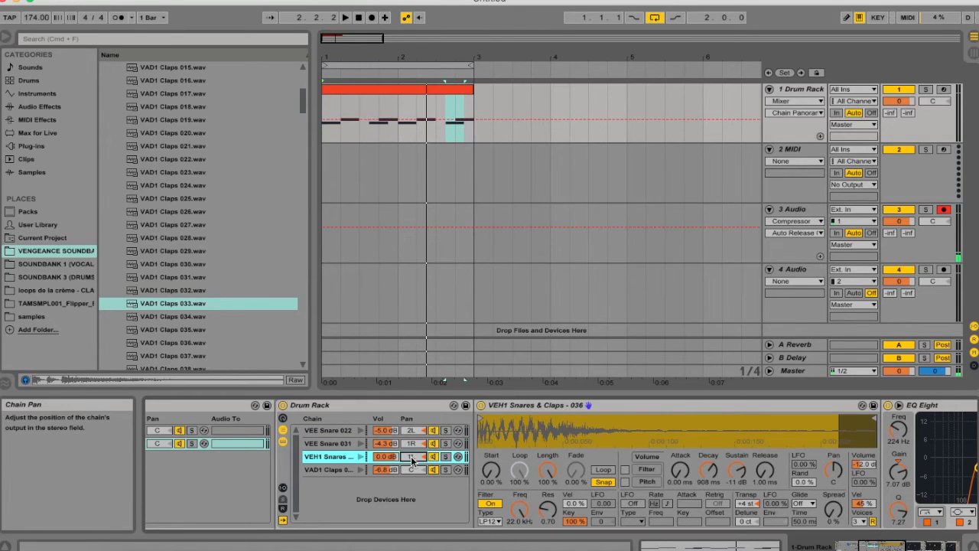
left_click(417, 444)
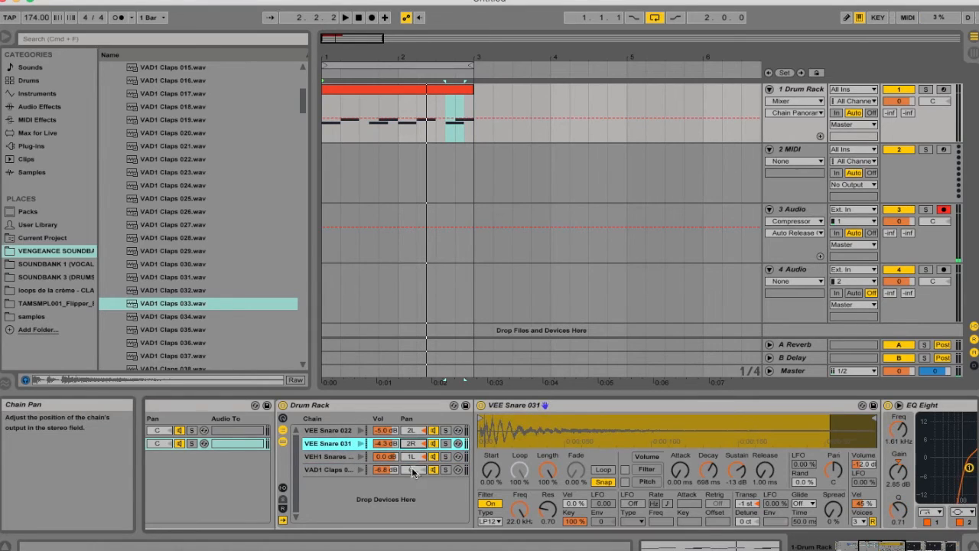
left_click(413, 471)
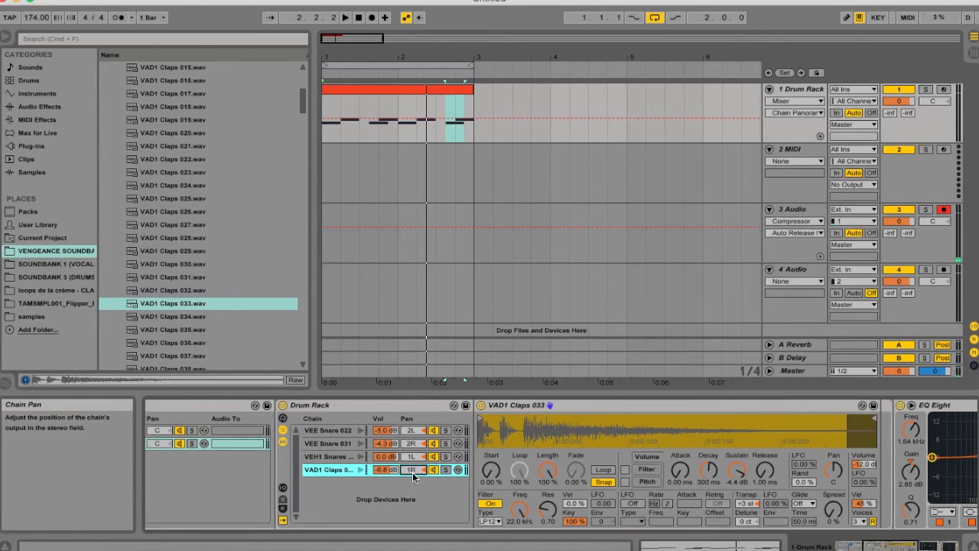
Enable automatic release on the Compressor following the snare rack while the pattern plays, and stop playback
key("space")
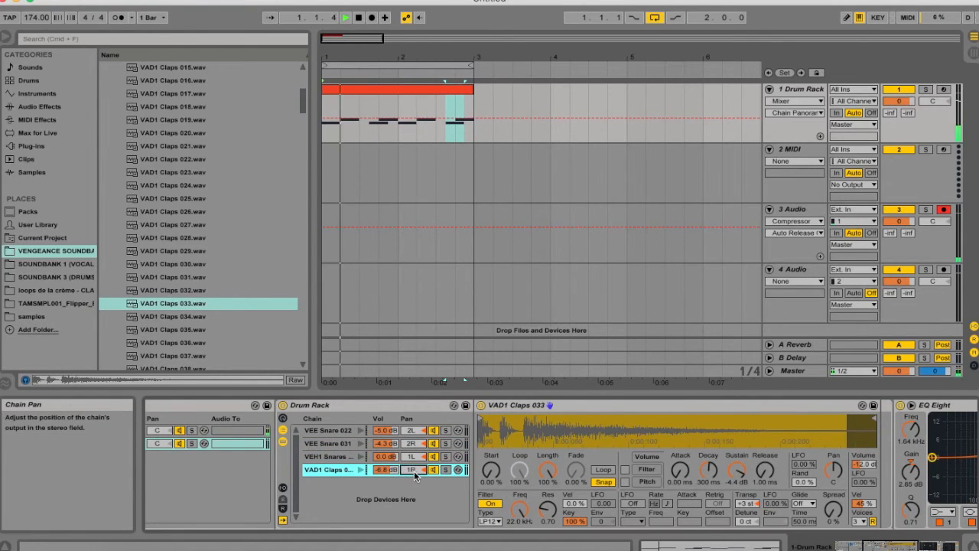
scroll(424, 463, "left", 5)
scroll(424, 459, "right", 10)
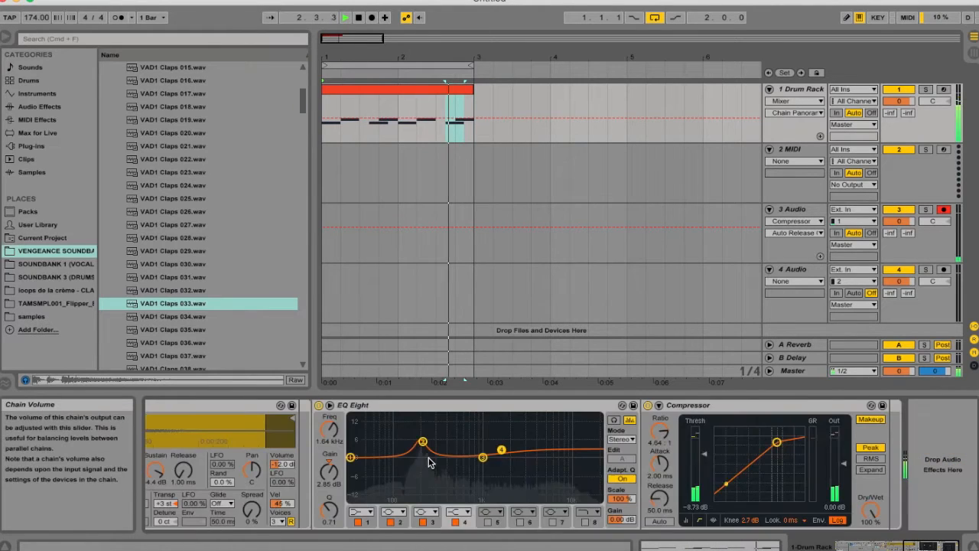
mouse_move(777, 442)
left_mouse_down()
mouse_move(758, 450)
mouse_move(776, 441)
left_mouse_up()
left_click(659, 520)
scroll(658, 498, "left", 3)
scroll(658, 498, "left", 5)
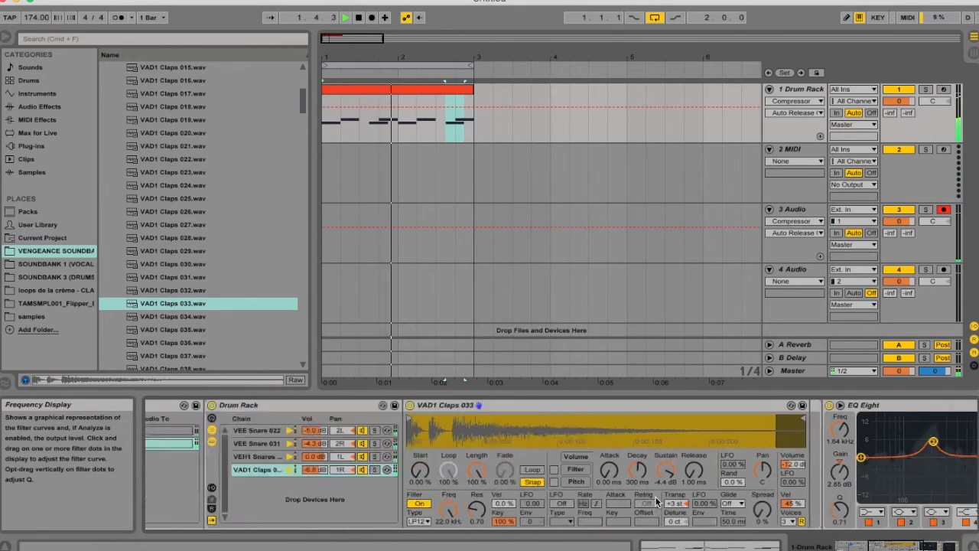
key("space")
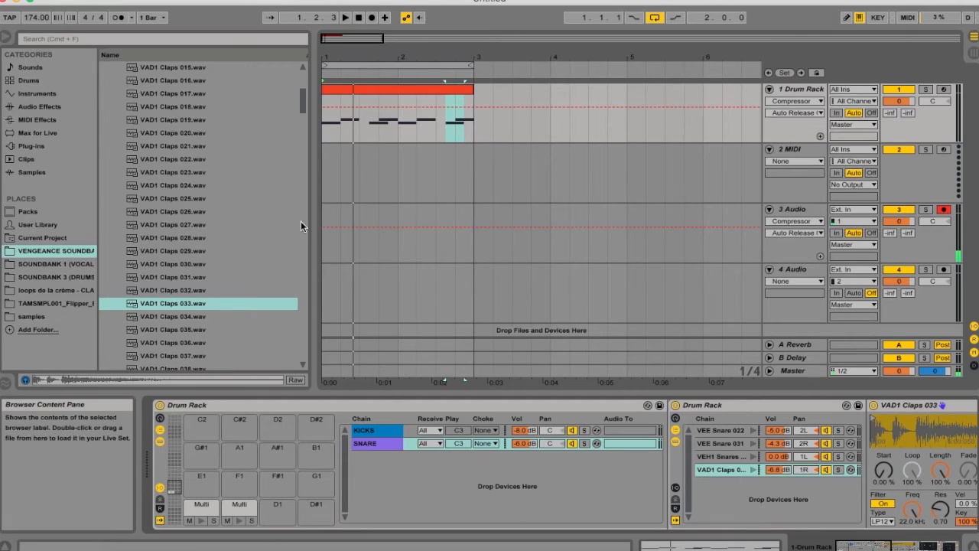
Play back the kick and snare pattern to check the layered kit, and select the Drum Rack track
left_click(800, 92)
double_click(800, 92)
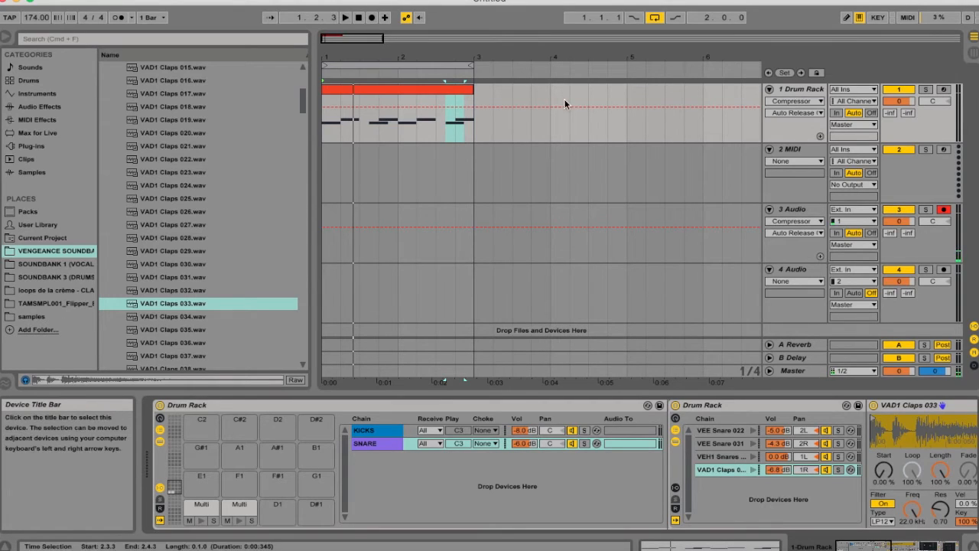
key("space")
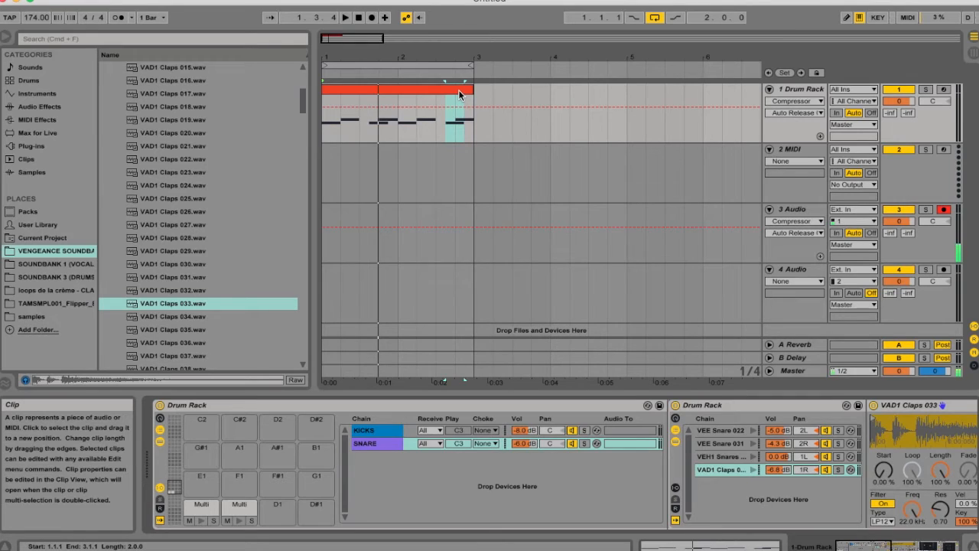
key("space")
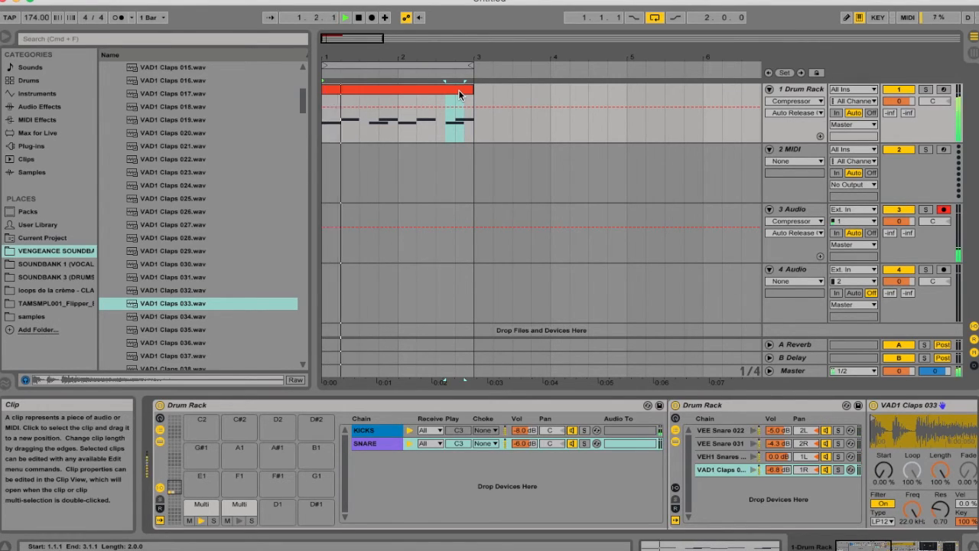
left_click(808, 93)
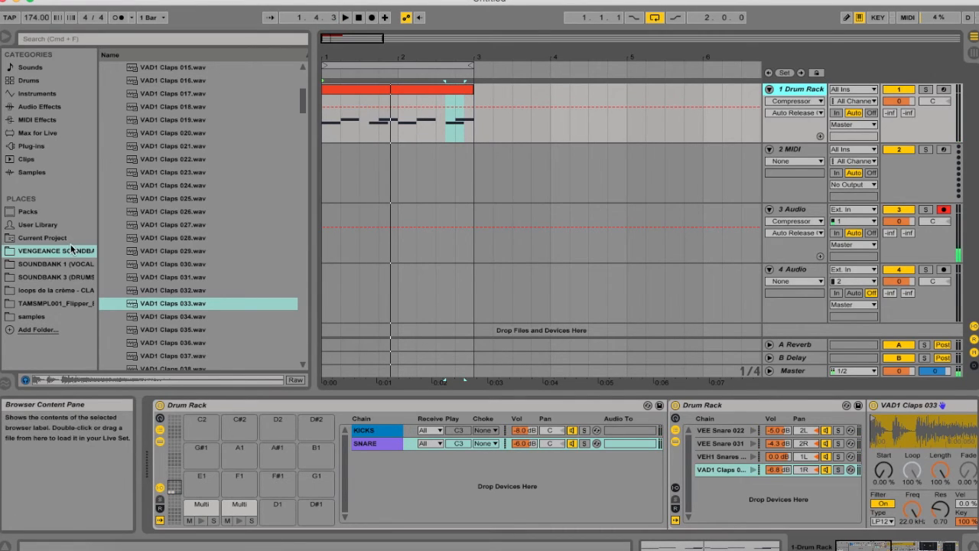
Collapse the VAD1 Claps folder and open VAD1 Closed Hihats inside VAD1 Cymbals
scroll(156, 173, "up", 5)
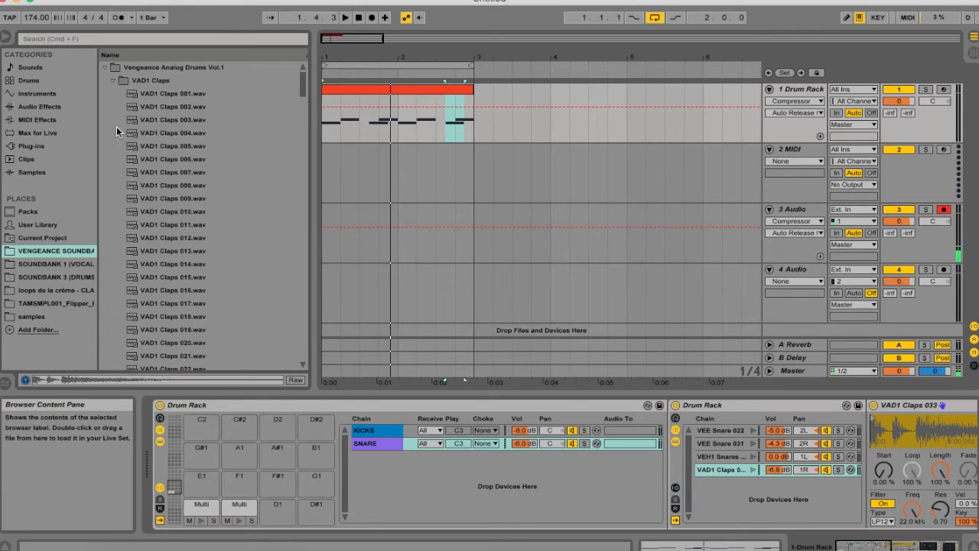
left_click(113, 81)
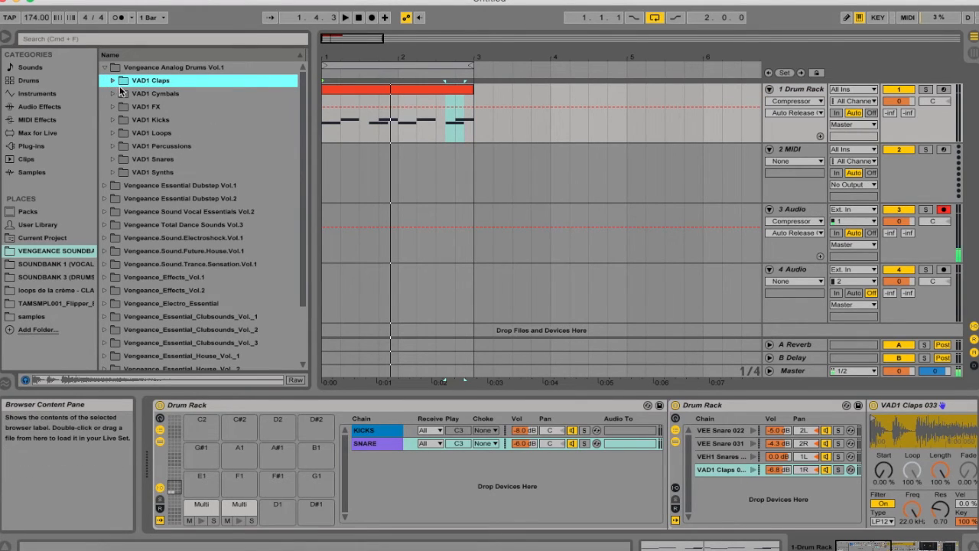
left_click(113, 93)
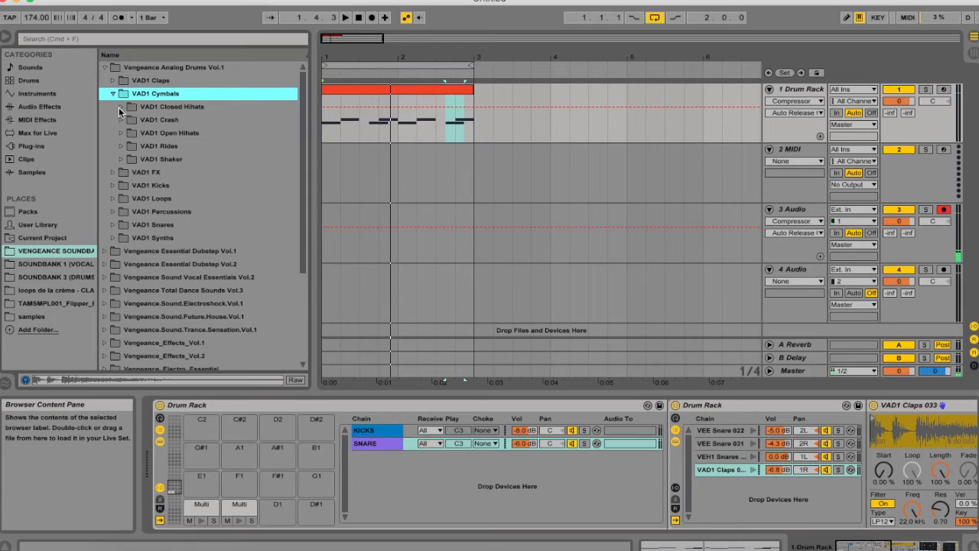
key("Down")
key("Right")
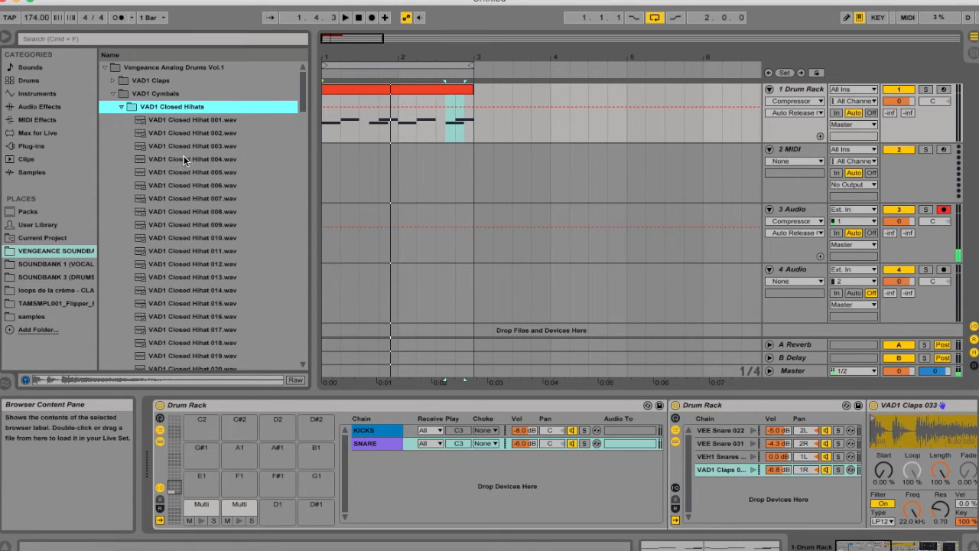
Audition closed hi-hat samples between 004 and 016 in the VAD1 Closed Hihats folder
left_click(195, 159)
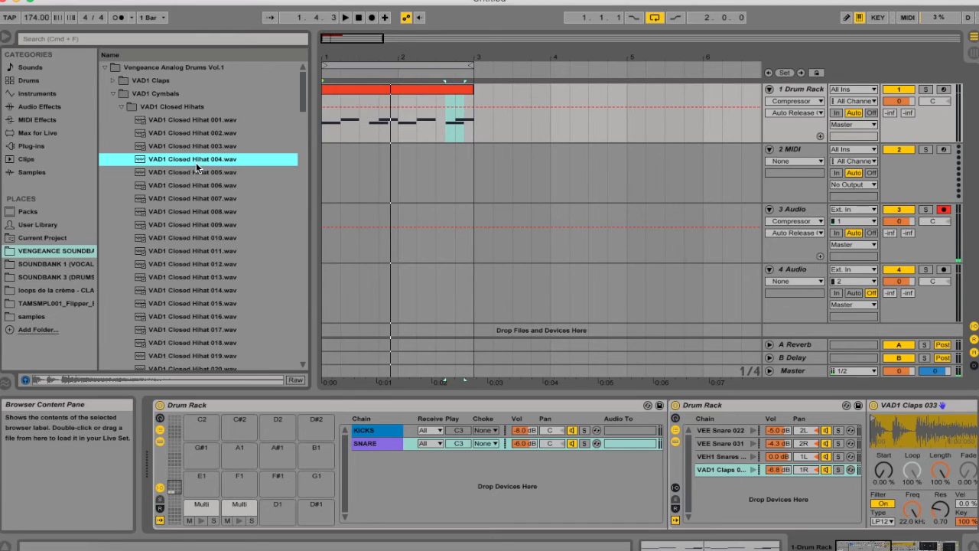
left_click(205, 208)
scroll(212, 249, "down", 1)
left_click(203, 228)
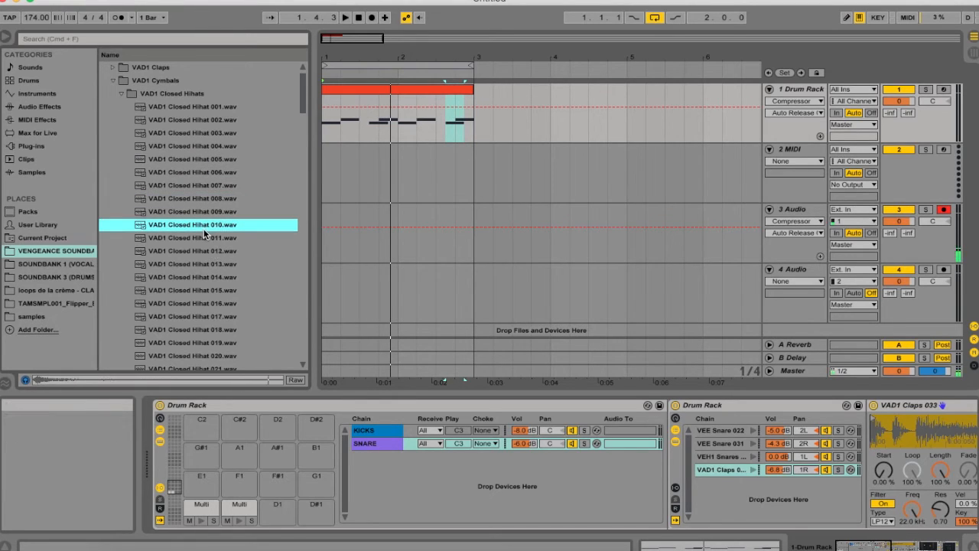
left_click(212, 247)
left_click(210, 278)
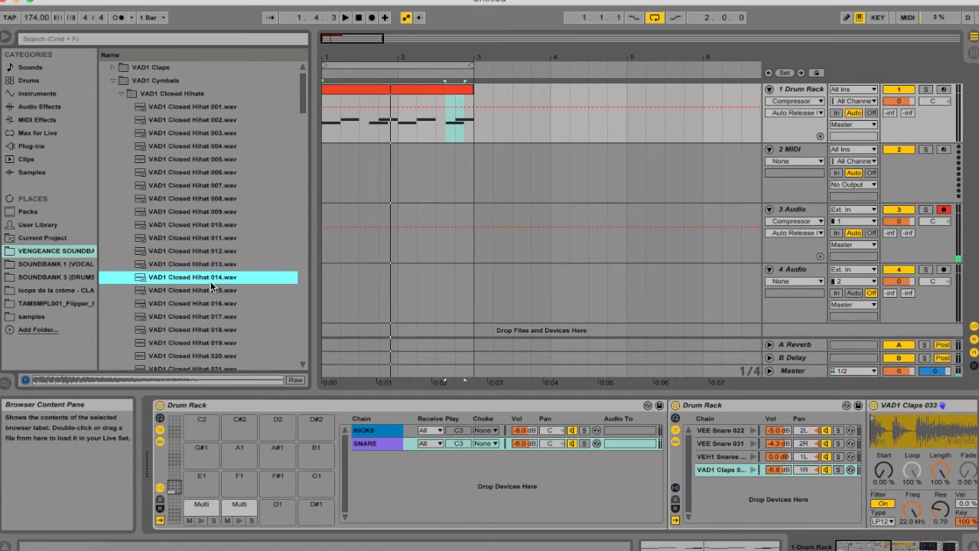
left_click(207, 305)
scroll(210, 317, "down", 5)
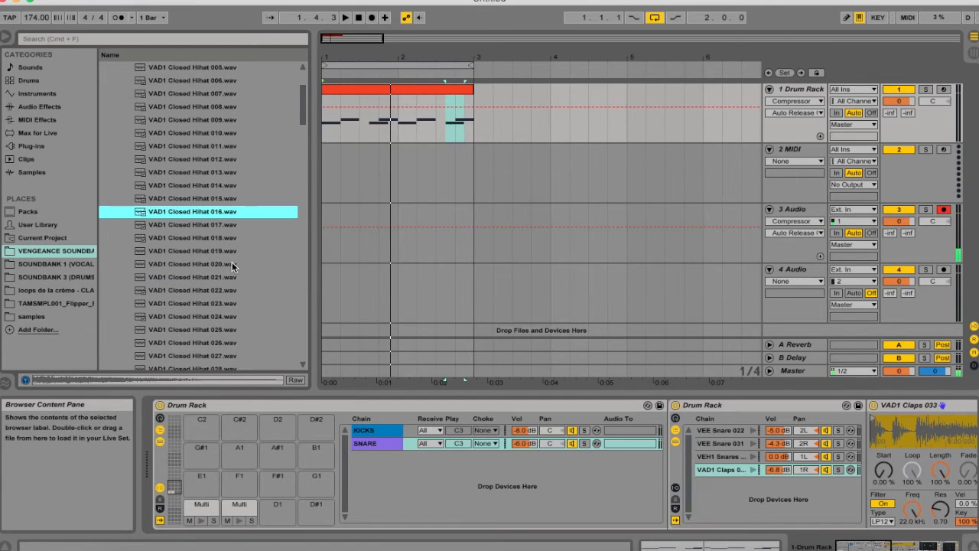
scroll(206, 253, "up", 8)
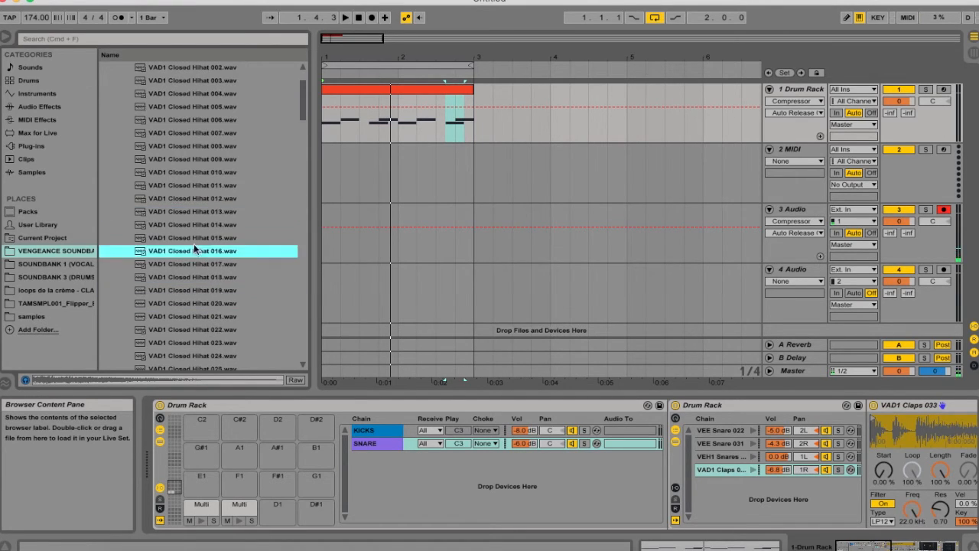
Collapse Vengeance Analog Drums Vol.1 and VEH1 Snares & Claps, and open VEH1 Closed Hihat inside the Essential House Vol. 1 cymbals
left_click(103, 93)
left_click(103, 67)
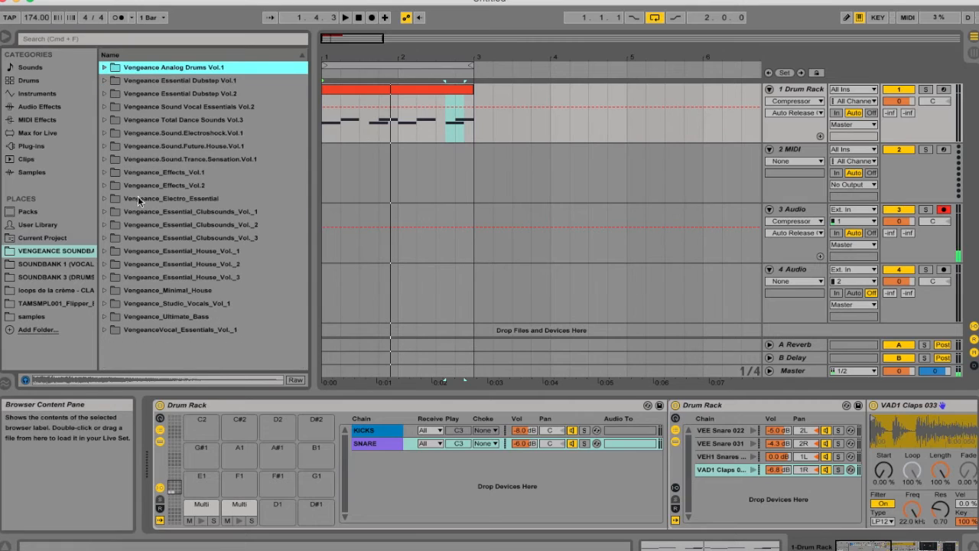
left_click(103, 250)
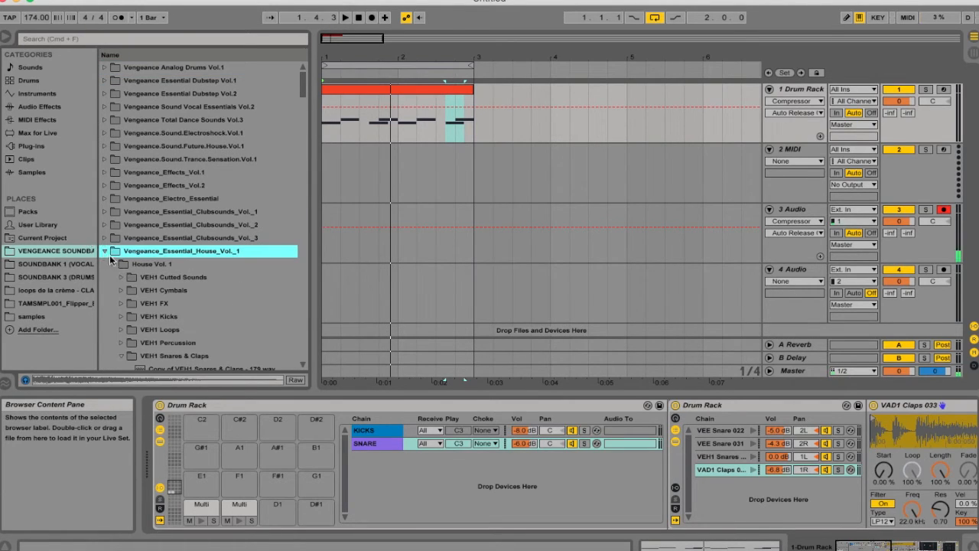
scroll(132, 275, "down", 3)
left_click(120, 315)
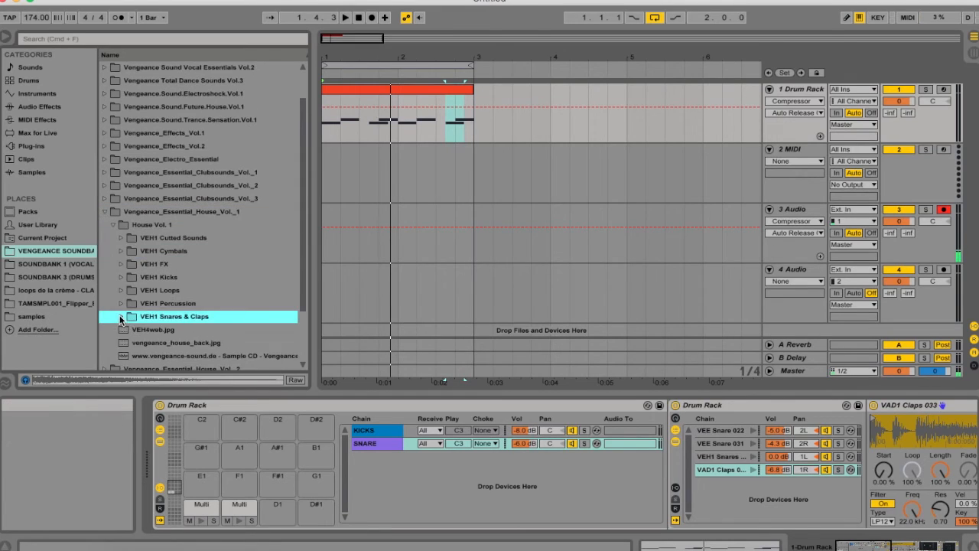
left_click(122, 251)
left_click(130, 263)
Audition the VEH1 closed hi-hats and add VEH1 Closed Hihat - 06 to the Drum Rack as a chain receiving D1
left_click(192, 279)
left_click(211, 303)
scroll(218, 342, "down", 6)
left_click(211, 250)
left_click(210, 225)
left_click(209, 251)
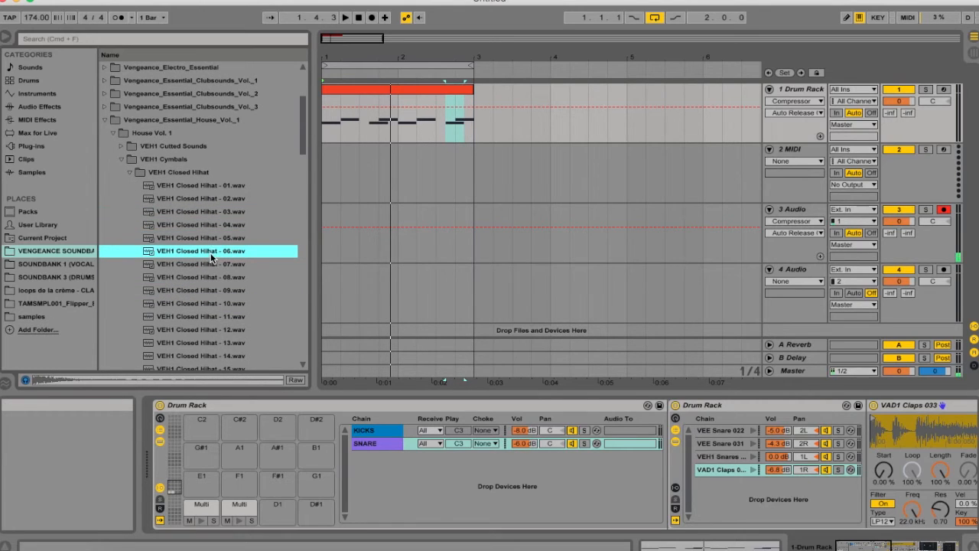
left_click_drag(299, 296, 378, 468)
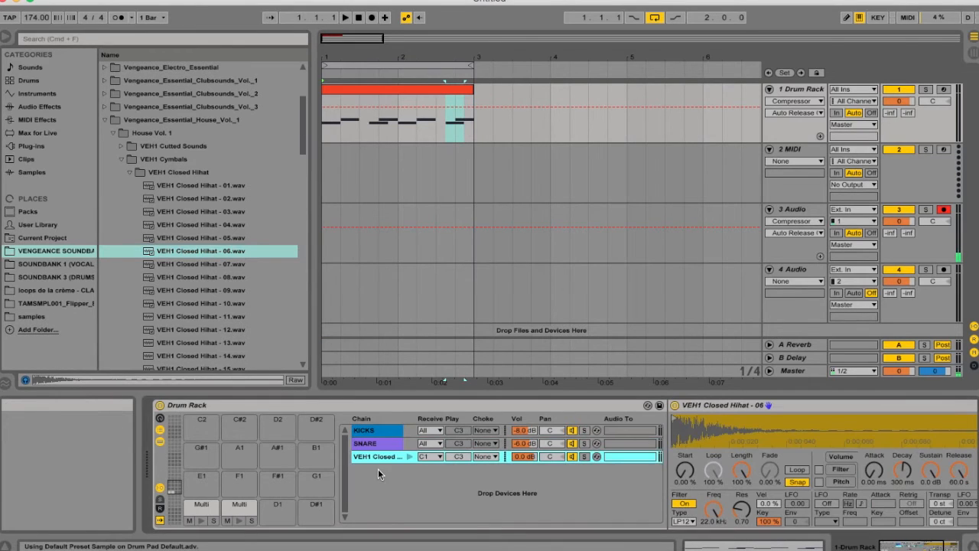
left_click(433, 456)
left_click(443, 52)
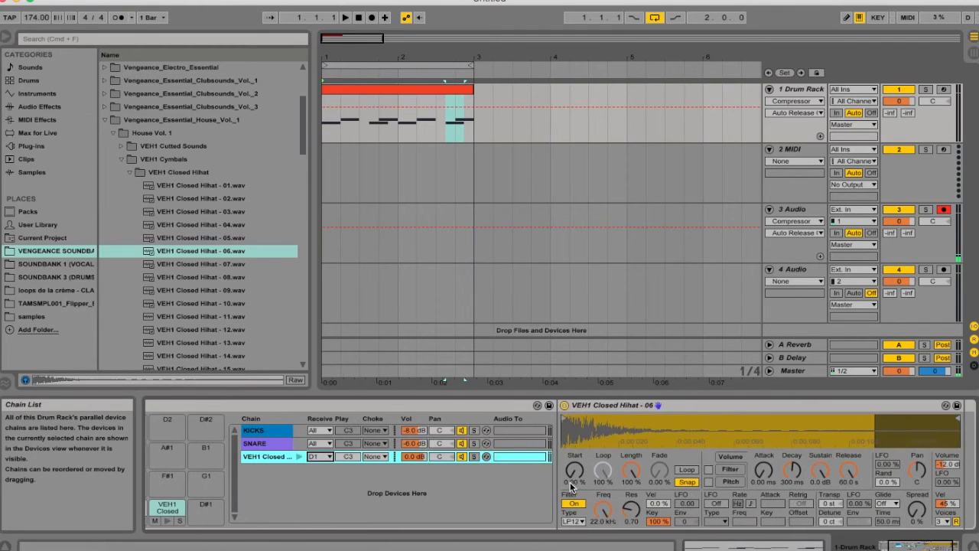
Open the drum clip and add an eighth-note VEH1 Closed Hihat - 06 note at 1.1.1
double_click(451, 90)
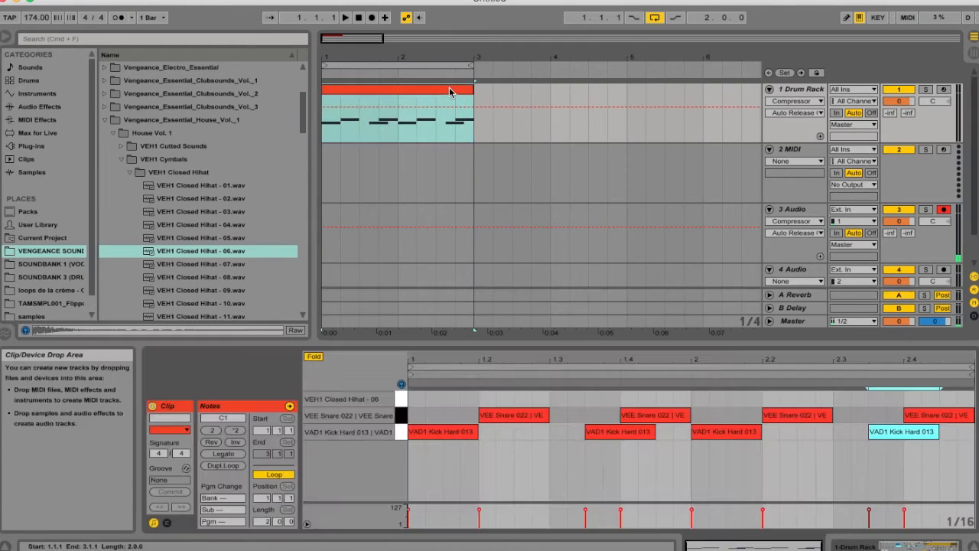
double_click(416, 398)
left_click_drag(424, 398, 447, 398)
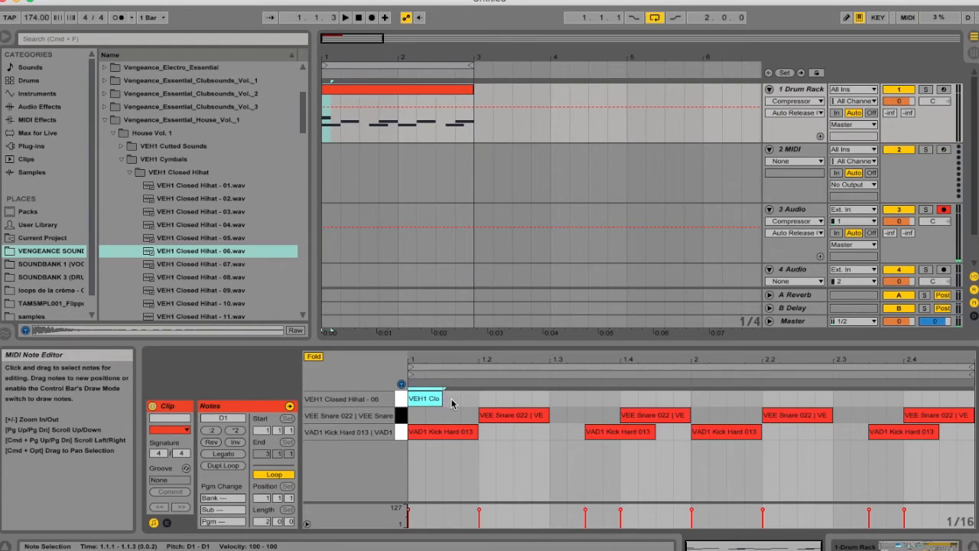
Duplicate the closed hi-hat note repeatedly until eighth notes fill both bars of the clip
key("super+d")
key("super+d")
key("super+d")
key("super+d")
key("super+d")
key("super+d")
key("super+d")
key("super+d")
key("super+d")
key("super+d")
key("super+d")
key("super+d")
key("super+d")
key("super+d")
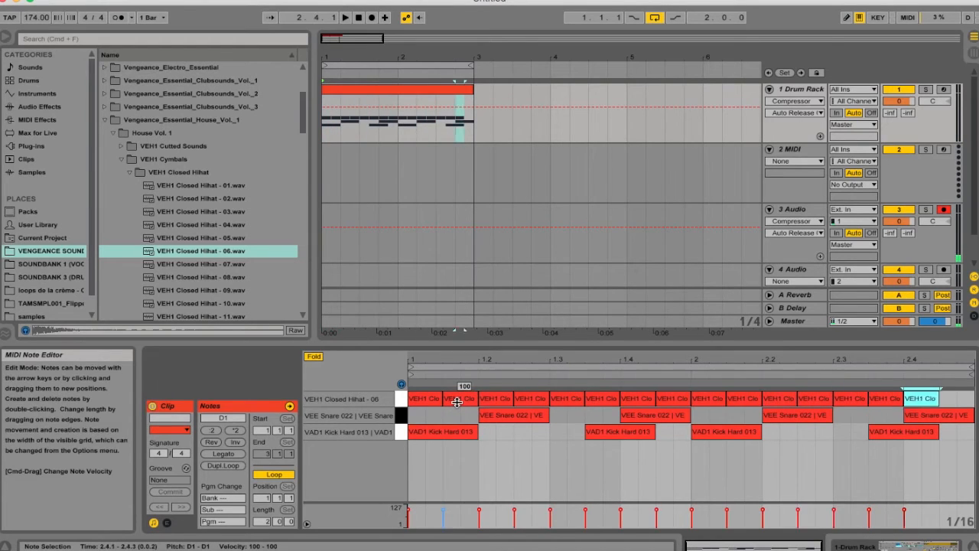
key("super+d")
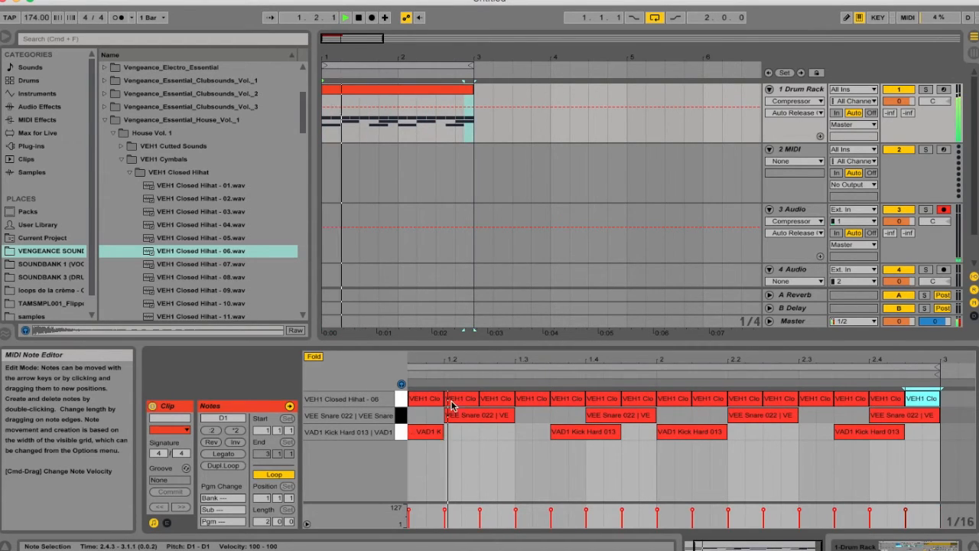
Show the Drum Rack devices and transpose the closed hi-hat sample to +2 st, checking it in playback
double_click(799, 89)
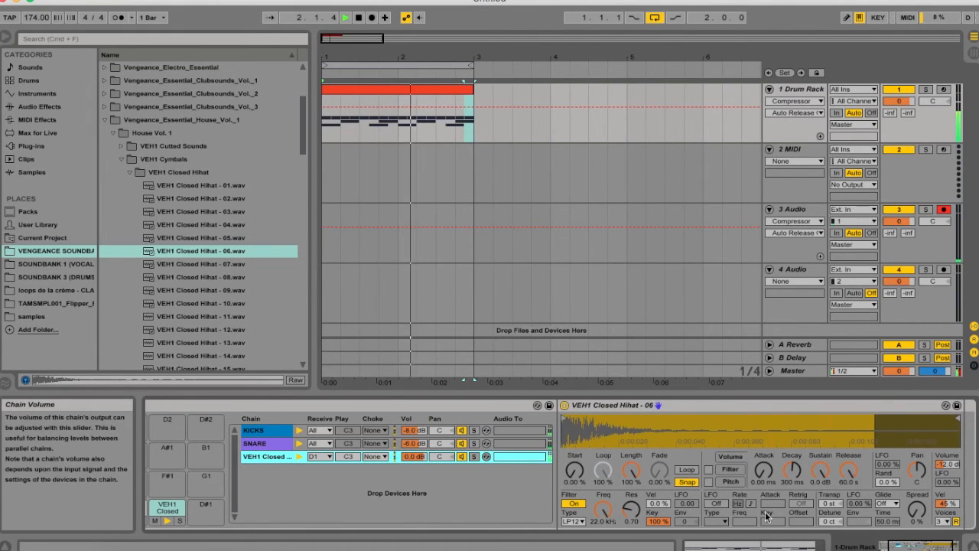
left_click(832, 504)
key("space")
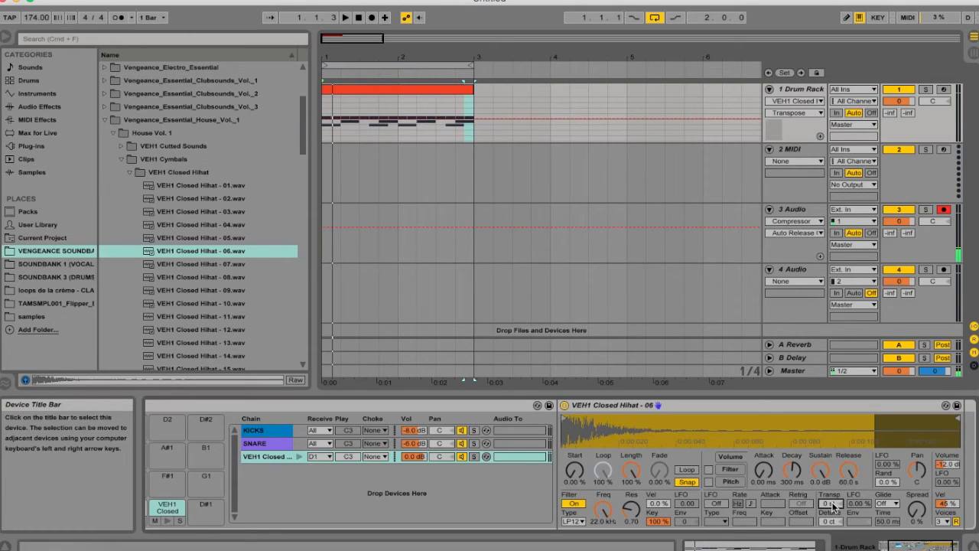
key("space")
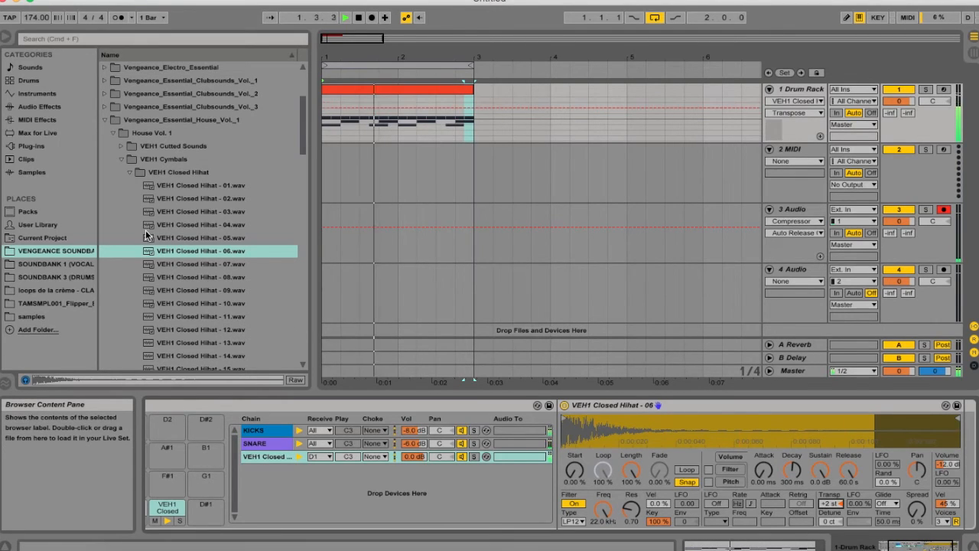
key("space")
Add an EQ Eight audio effect to the VEH1 Closed Hihat chain
left_click(46, 93)
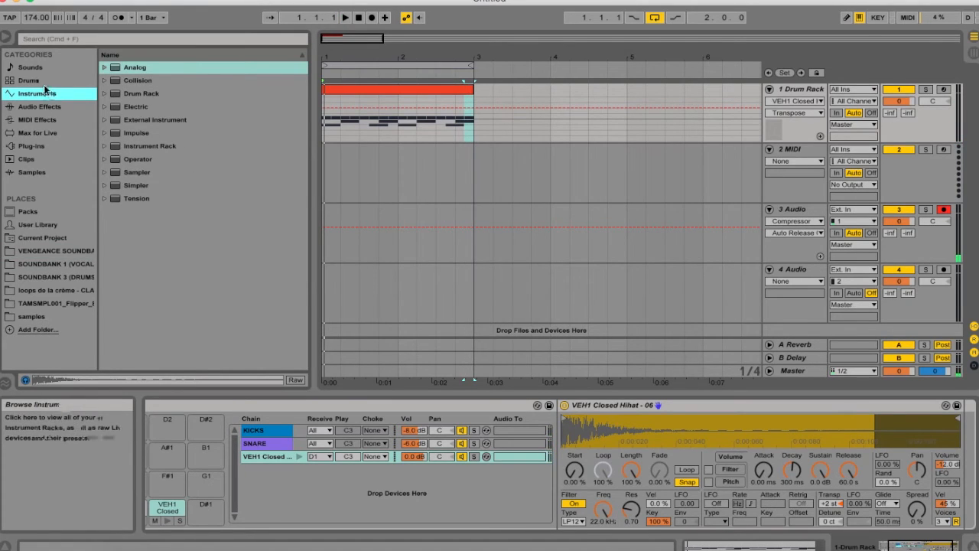
left_click(52, 106)
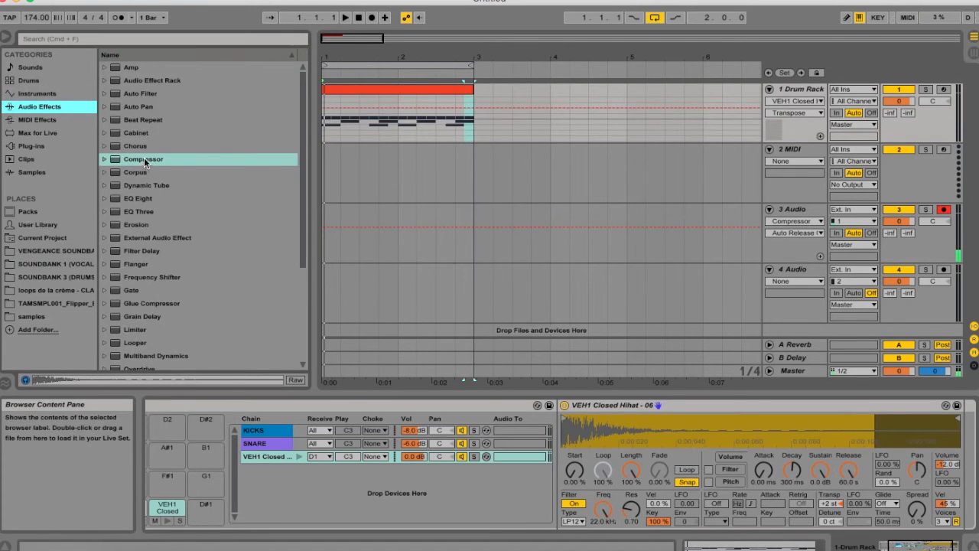
left_click(141, 198)
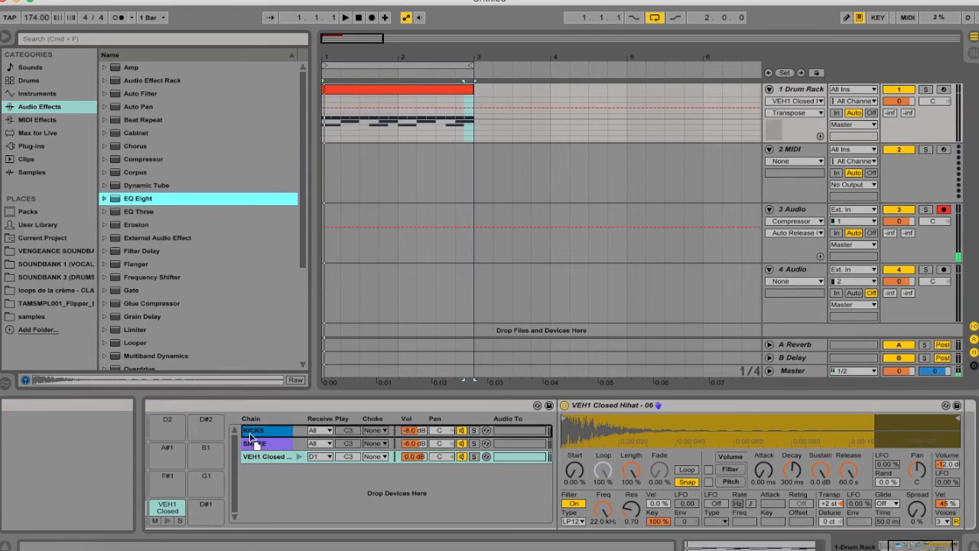
left_click_drag(266, 459, 266, 457)
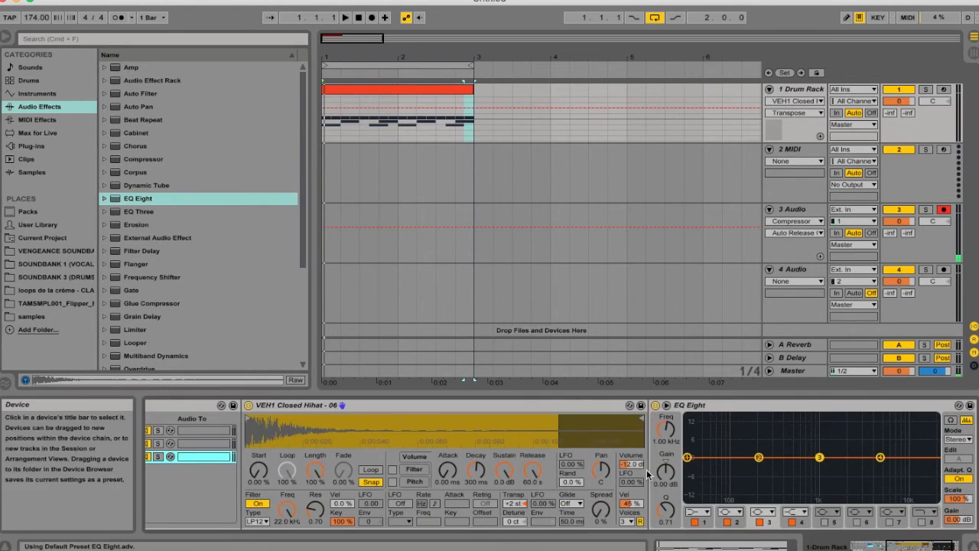
Set EQ Eight band 1 to a steep low cut at 625 Hz on the closed hi-hat while the pattern plays
left_click(699, 511)
left_click(699, 443)
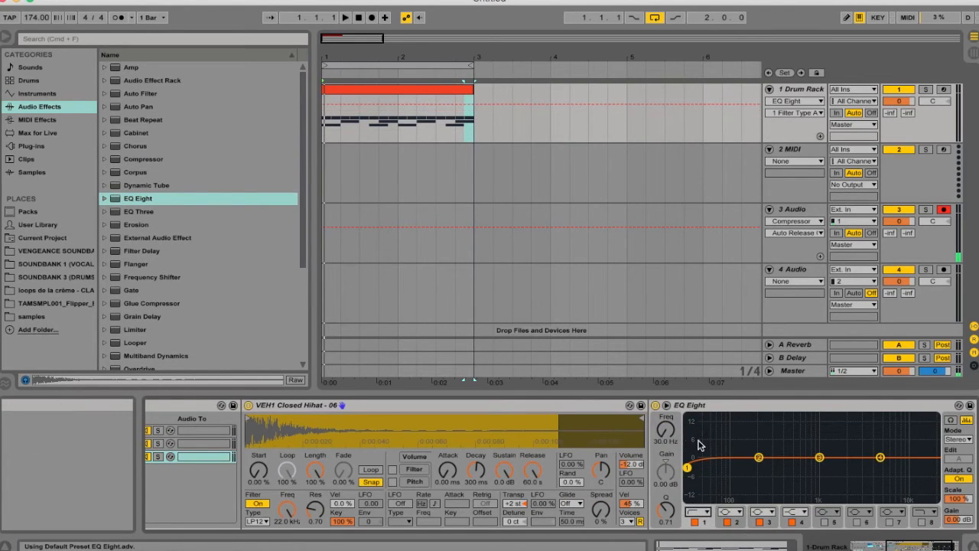
left_click(699, 512)
left_click(702, 434)
left_click_drag(692, 458, 774, 467)
key("space")
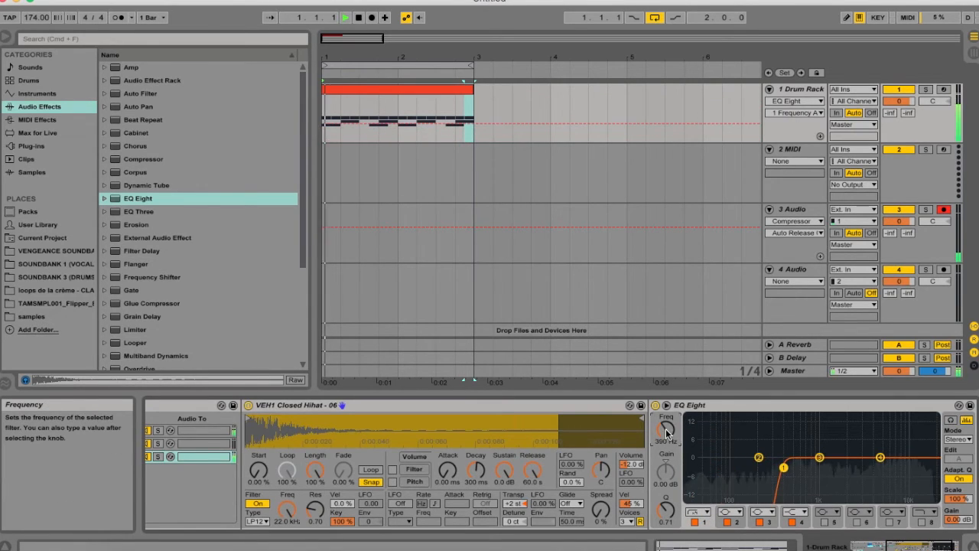
left_click_drag(783, 468, 801, 467)
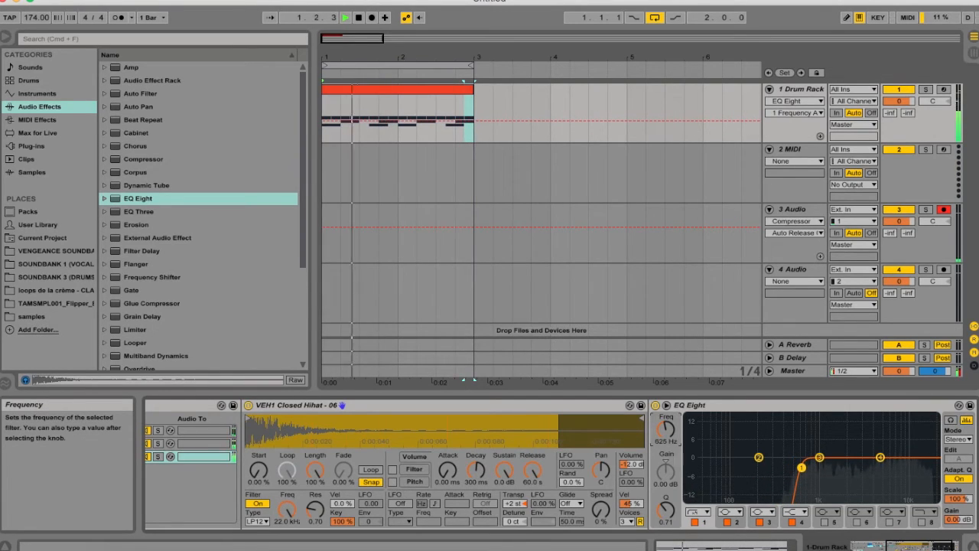
Set the closed hi-hat chain's volume to -14.3 dB and its pan to 4L, and play back the pattern
scroll(353, 456, "left", 6)
left_click_drag(499, 457, 499, 478)
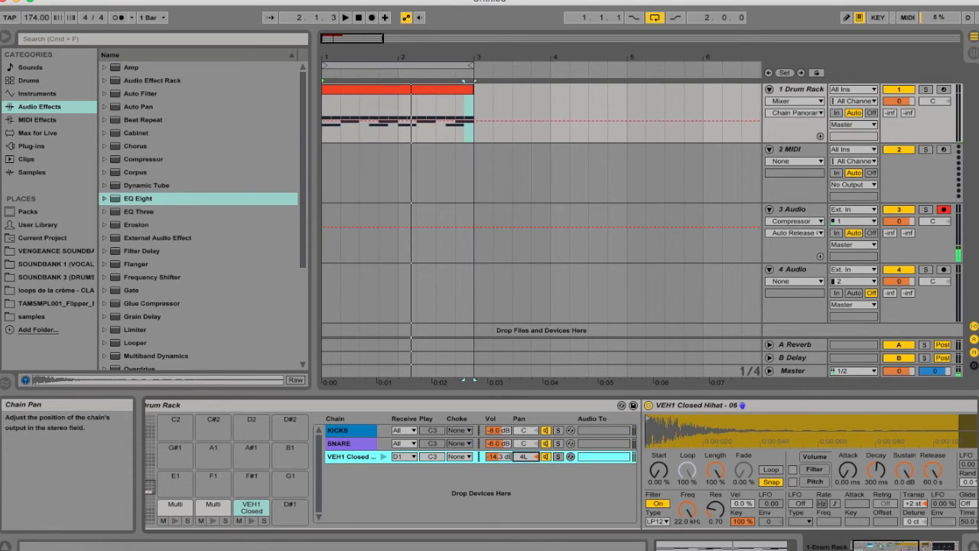
key("space")
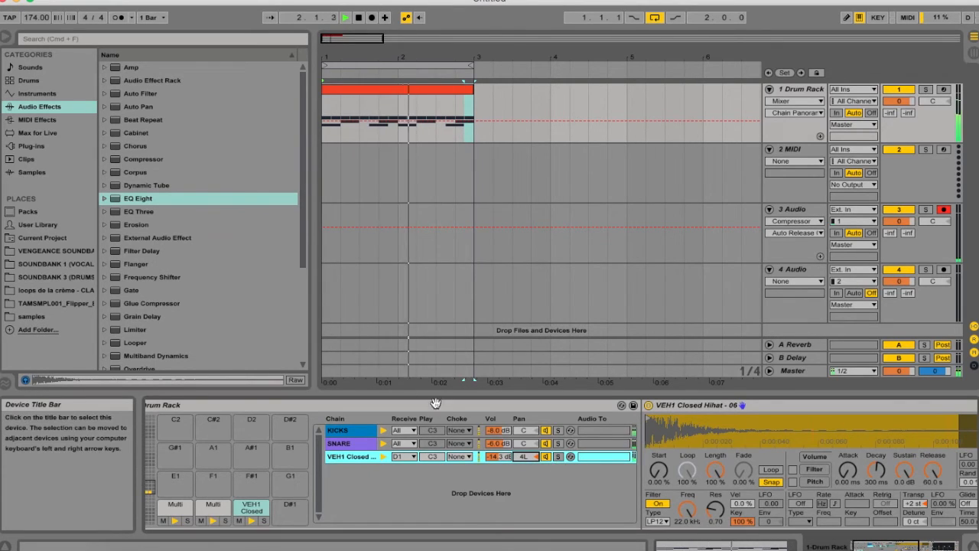
key("space")
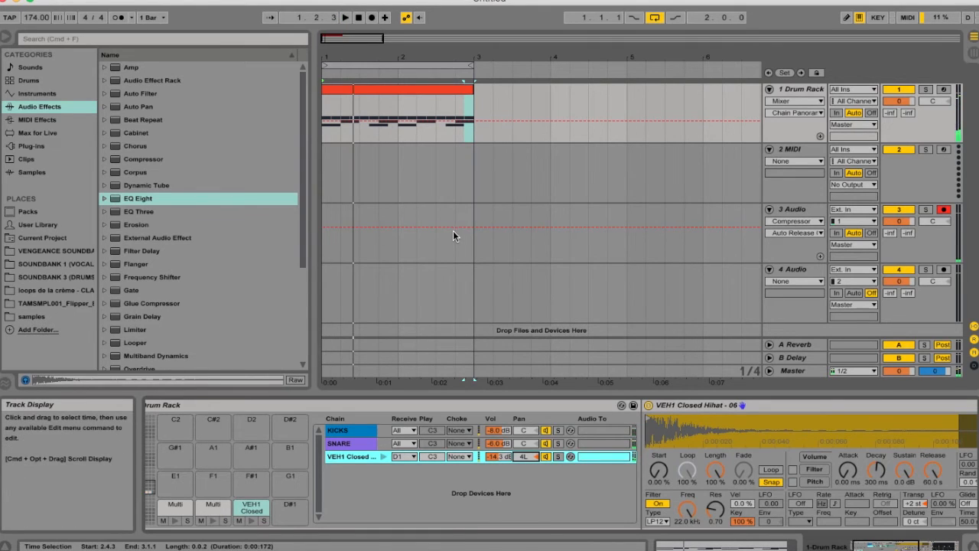
Return to the Vengeance sound library, collapse VEH1 Closed Hihat and open the VEH1 Ride folder
left_click(64, 247)
left_click(132, 172)
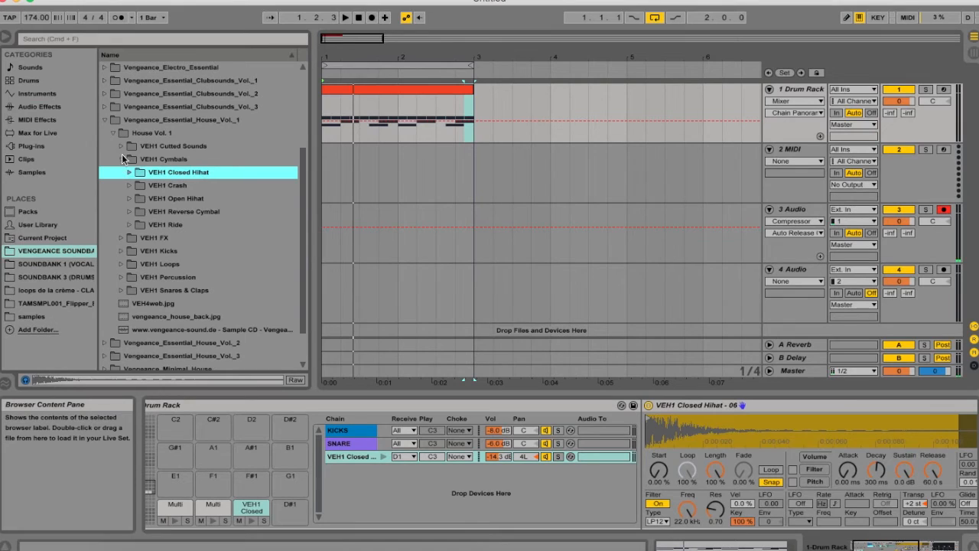
left_click(127, 223)
Audition the samples in the VEH1 Ride folder, comparing several between 03 and 12
scroll(202, 259, "down", 3)
left_click(208, 175)
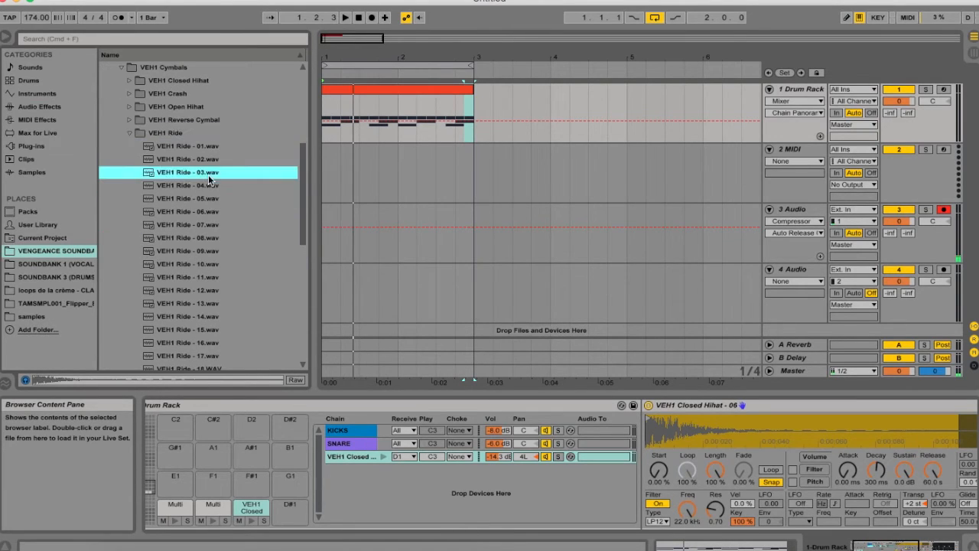
left_click(207, 214)
left_click(198, 239)
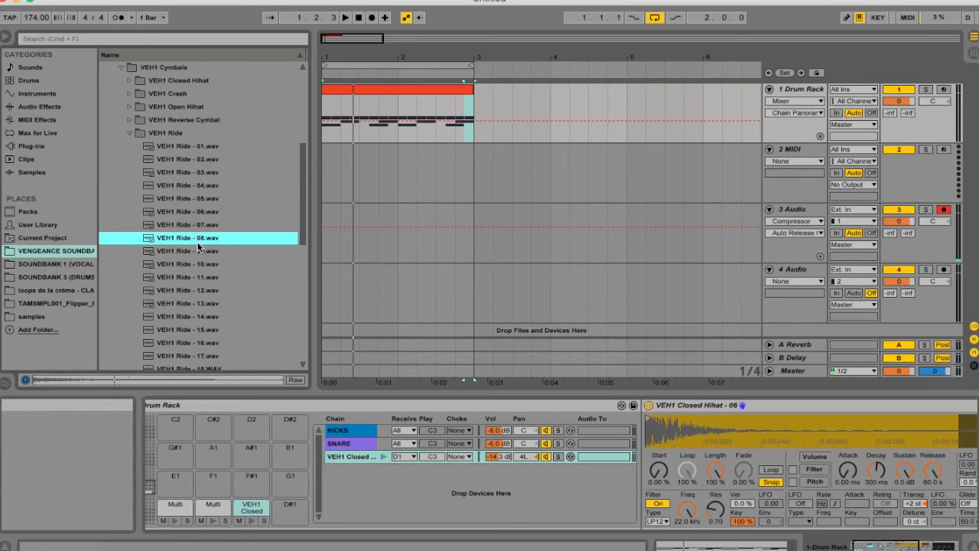
left_click(197, 224)
left_click(198, 241)
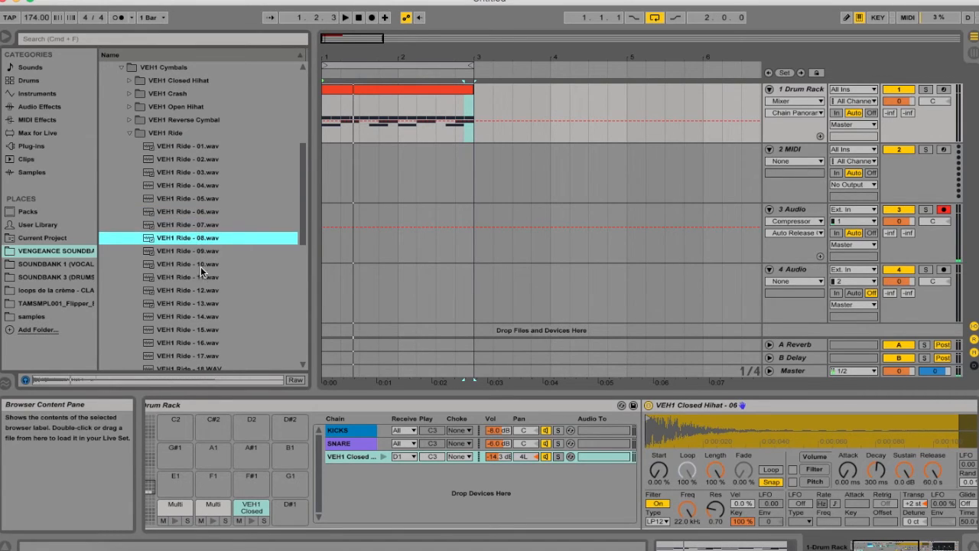
left_click(201, 266)
left_click(200, 276)
left_click(200, 266)
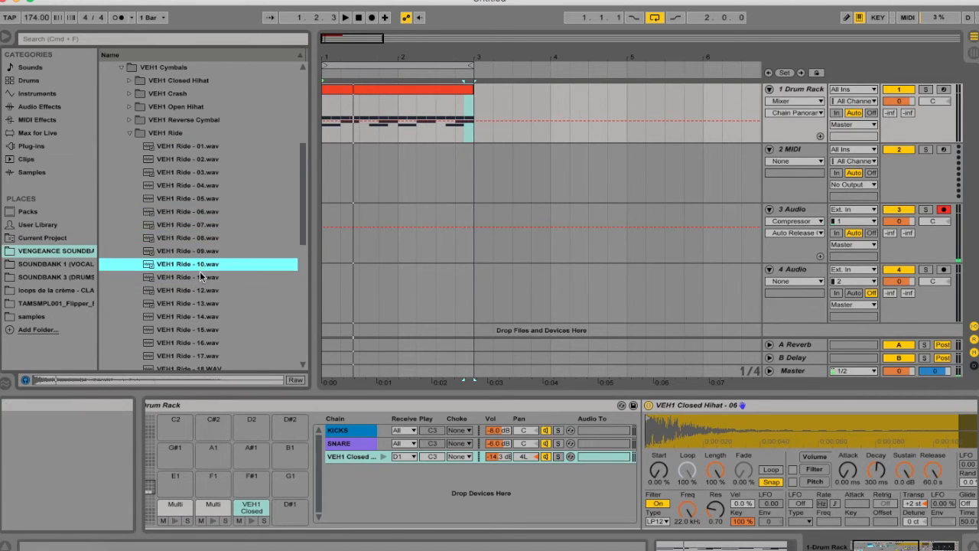
left_click(200, 277)
left_click(199, 290)
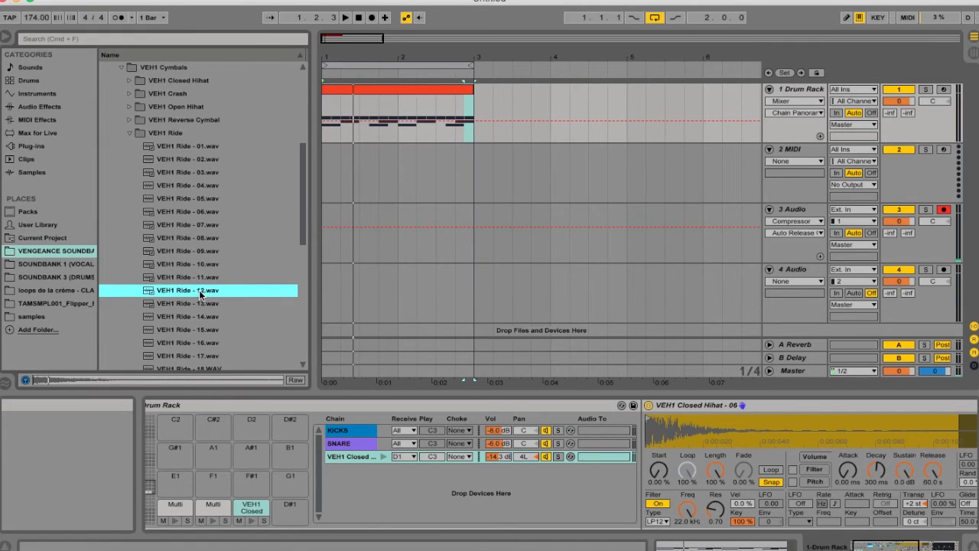
left_click(200, 277)
left_click(199, 264)
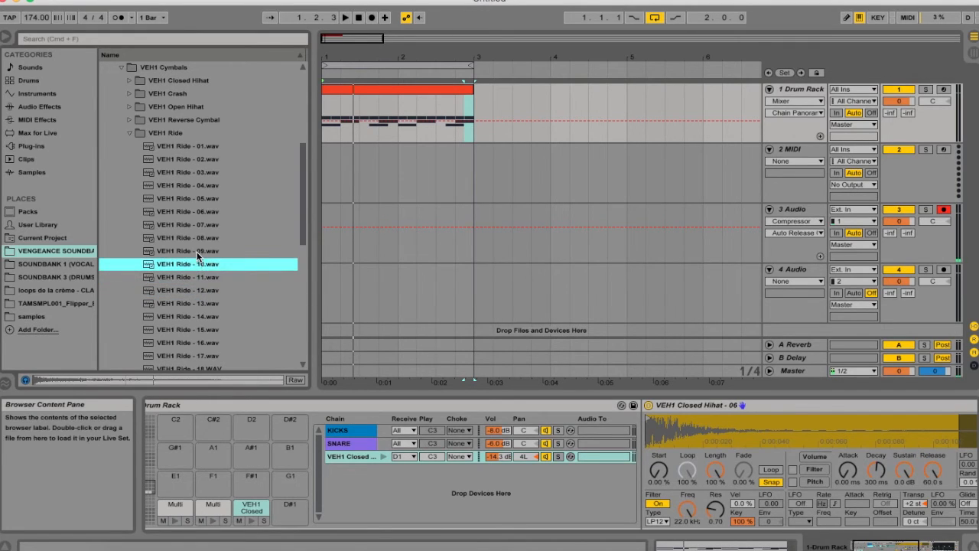
Add VEH1 Ride - 10.wav to the Drum Rack as a new chain, keeping D#1 as its receive note
left_click_drag(196, 265, 399, 485)
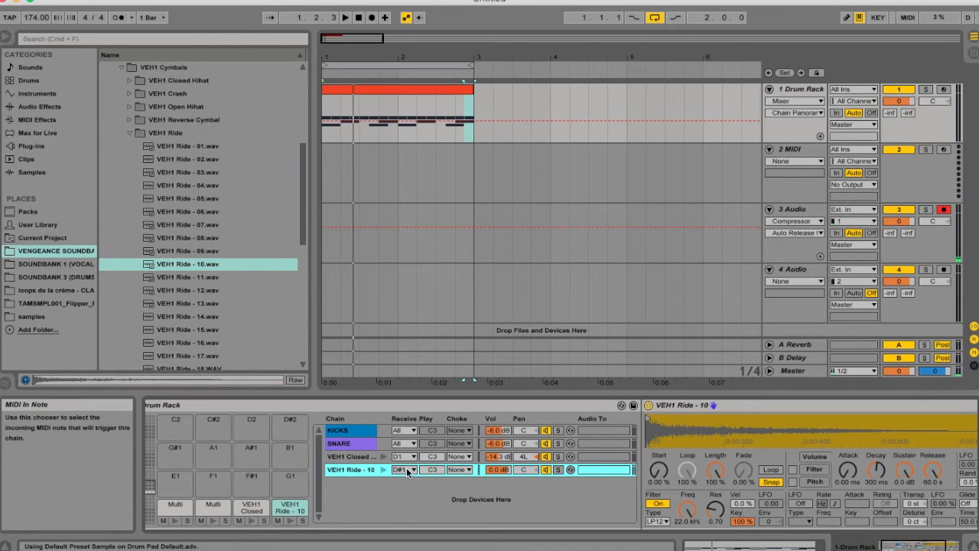
left_click(404, 468)
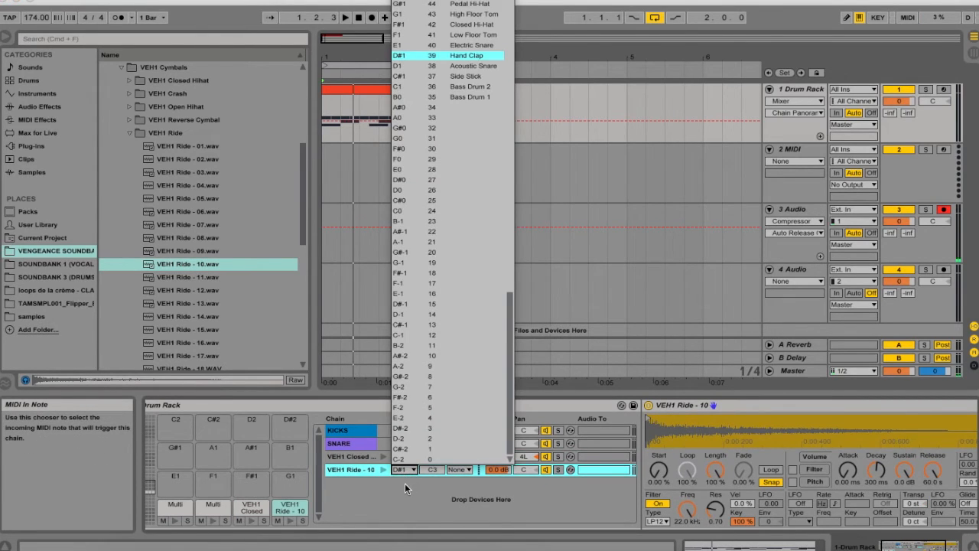
left_click(406, 482)
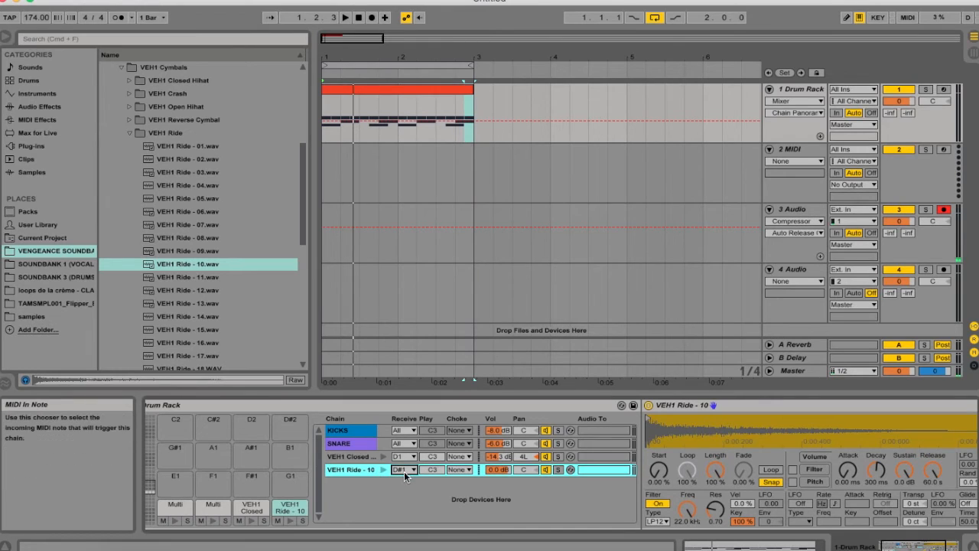
Open the Drum Rack's MIDI clip and add a sixteenth-note ride hit at 1.1.4
left_click(364, 471)
scroll(389, 472, "right", 4)
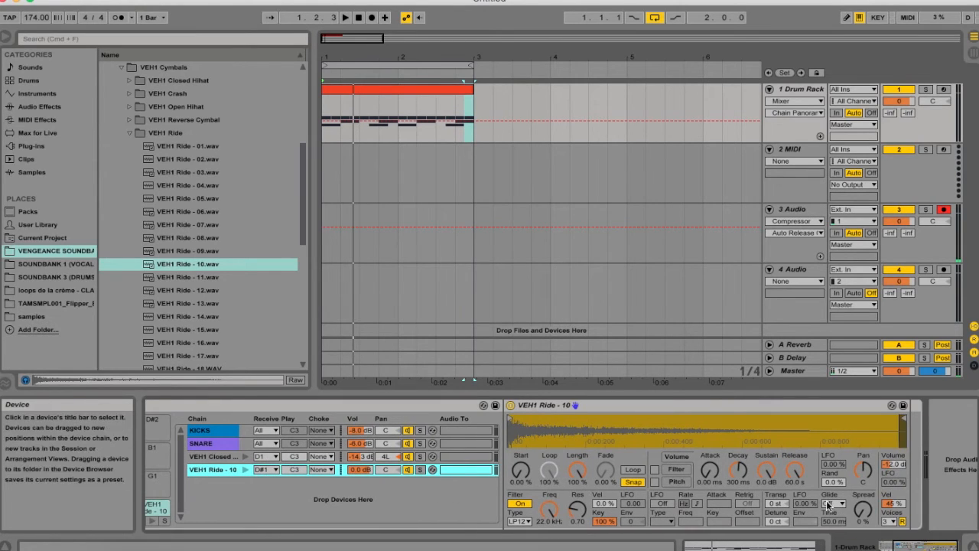
double_click(464, 132)
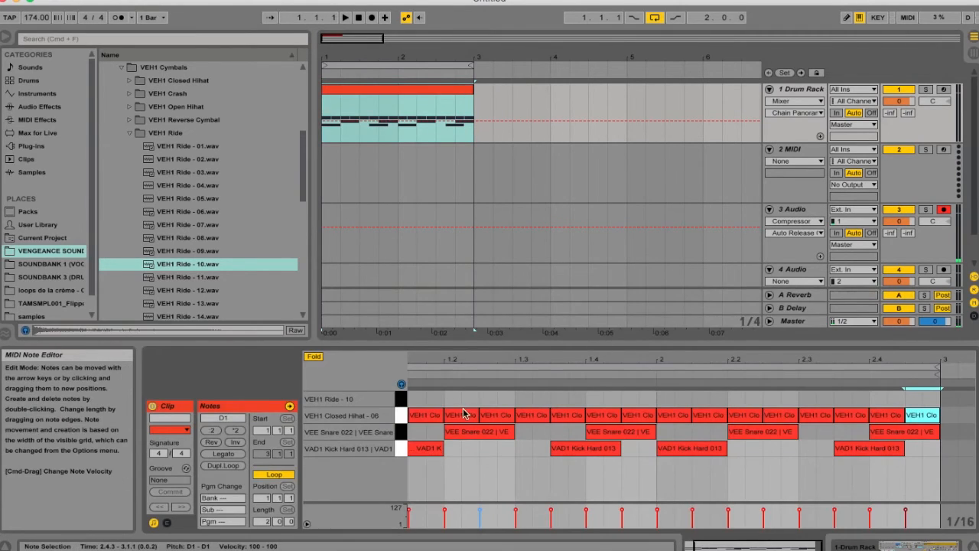
double_click(435, 398)
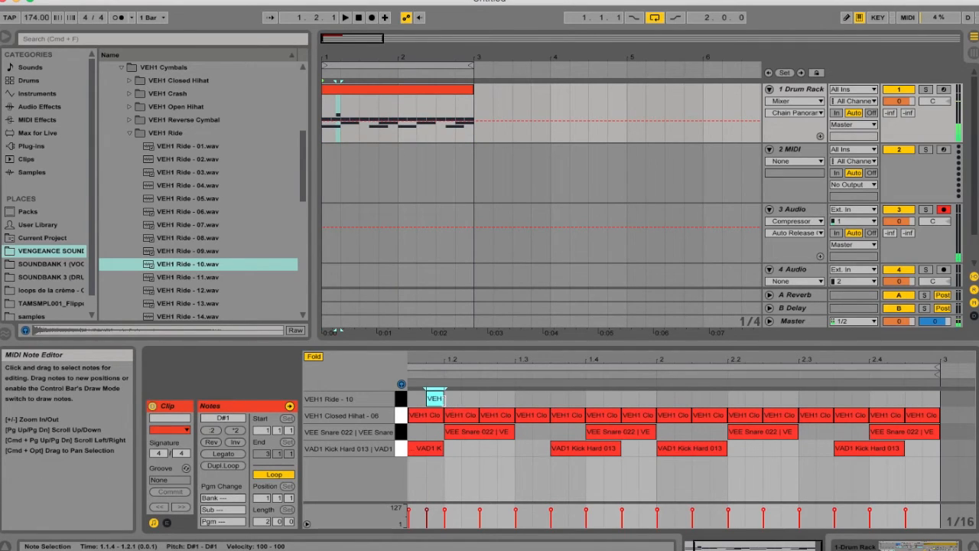
Set the volume envelope release to 1.00 ms on both the VEH1 Closed Hihat and VEH1 Ride samplers
double_click(801, 90)
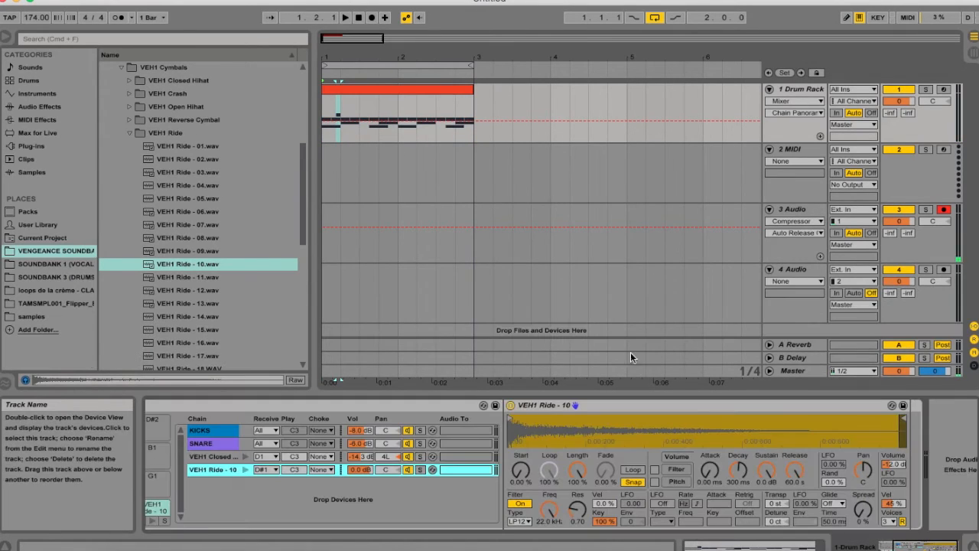
left_click(248, 457)
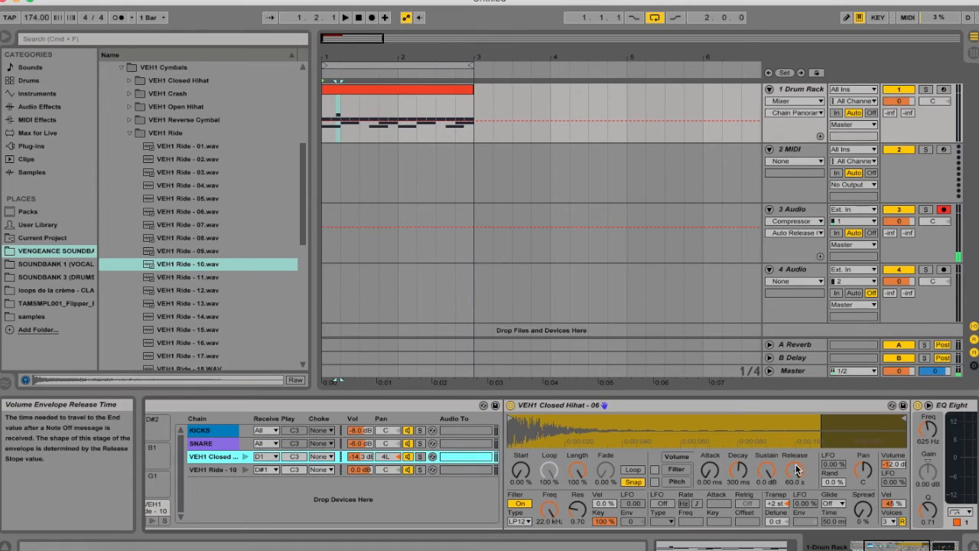
left_click(219, 468)
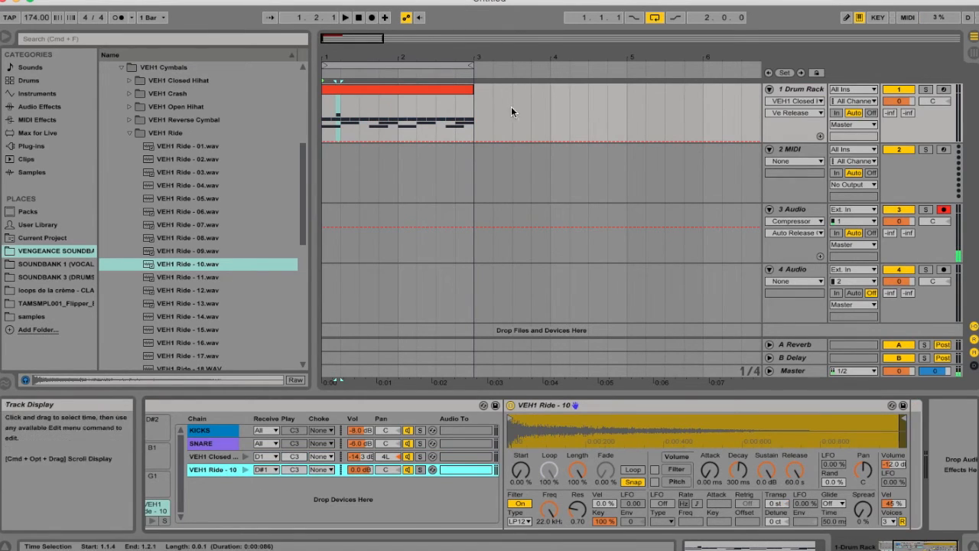
left_click_drag(795, 471, 795, 545)
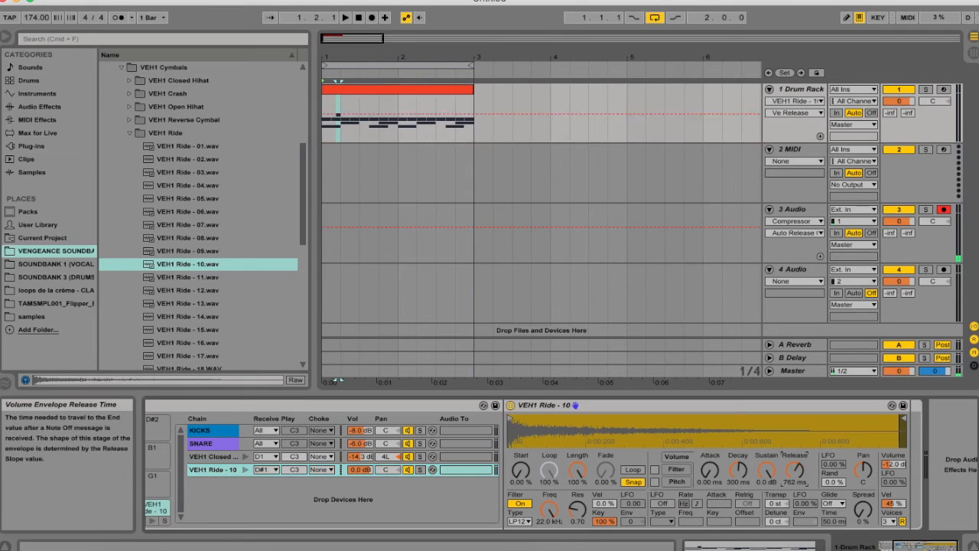
Add sixteenth-note ride hits at 1.2.3, 1.3.1 and 1.4.3 in the drum clip
double_click(436, 90)
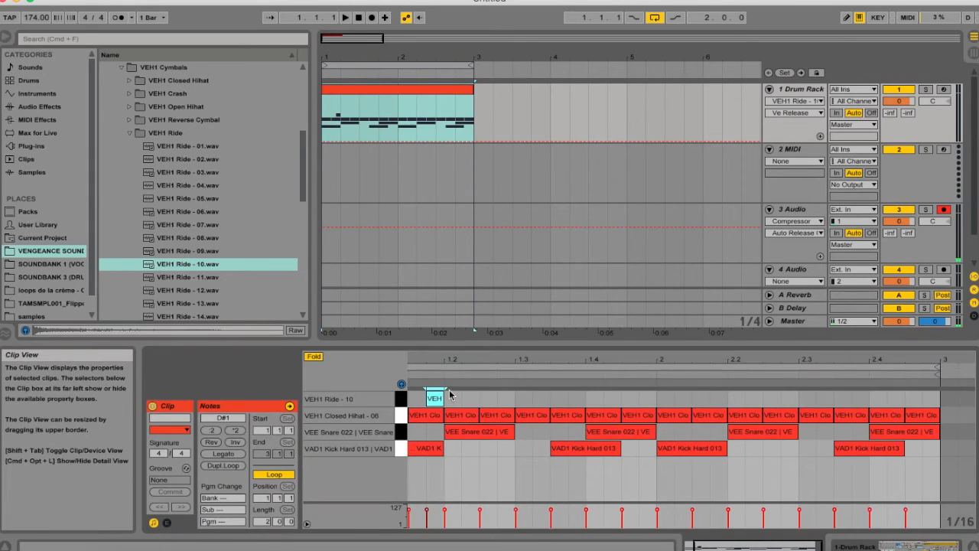
left_click(487, 398)
left_click(522, 398)
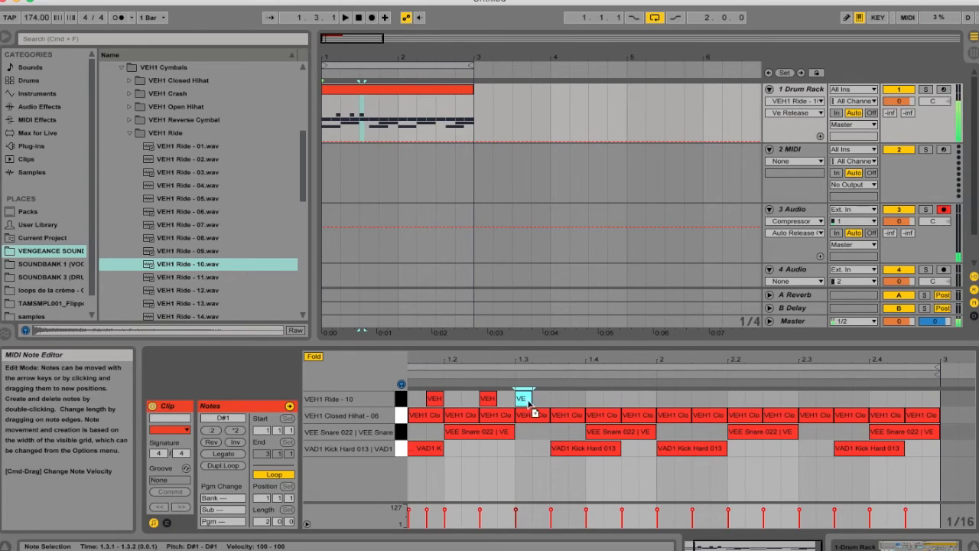
left_click(625, 398)
Duplicate the four ride notes into bar 2 and shift the copies so they start at 2.1.3
left_click_drag(658, 401, 409, 405)
key("super+d")
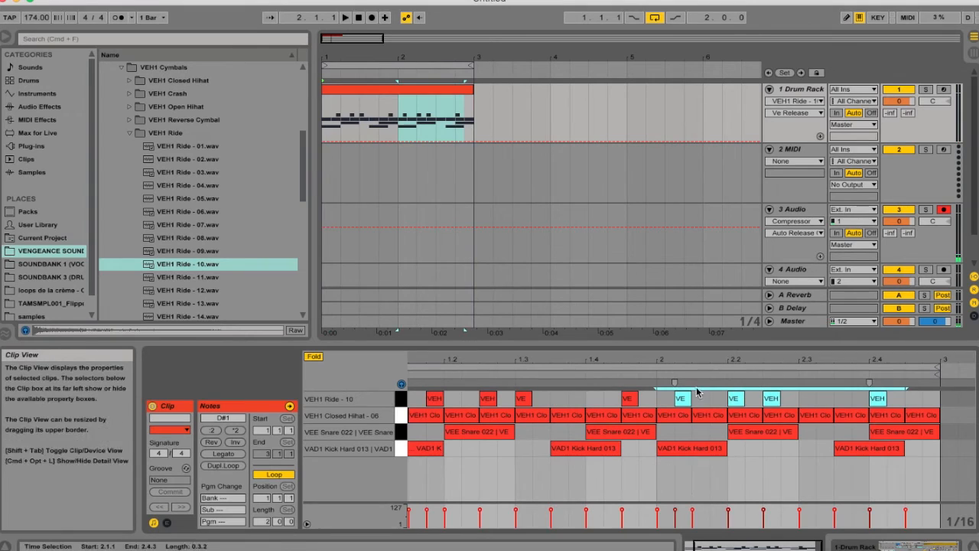
mouse_move(681, 400)
left_mouse_down()
mouse_move(700, 401)
mouse_move(686, 402)
left_mouse_up()
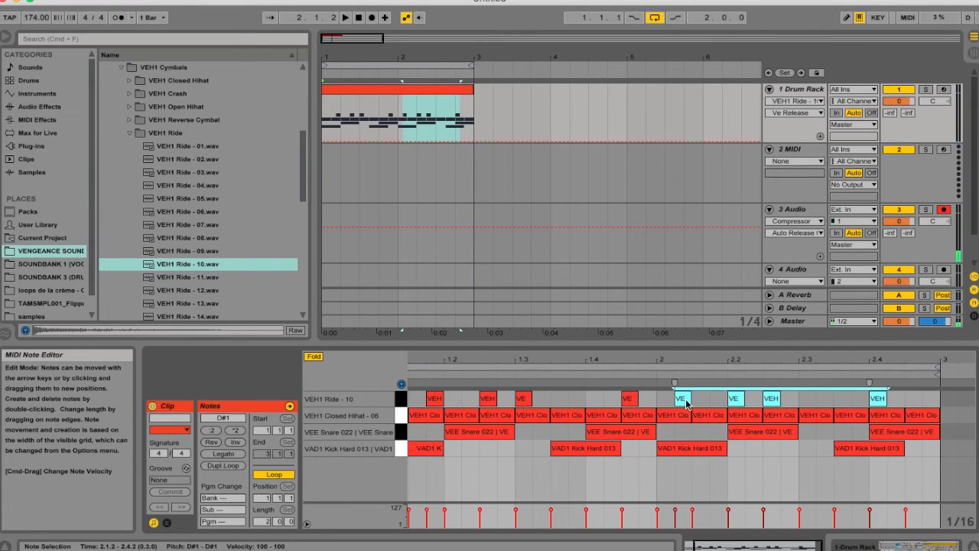
left_click_drag(680, 406, 695, 407)
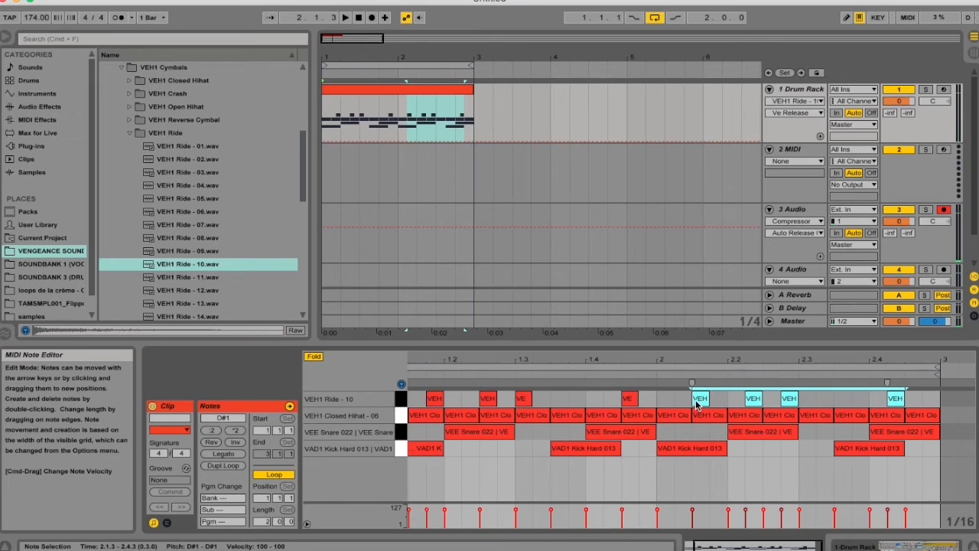
Move the first ride note to 1.1.3 and bar 2's middle pair to 2.2.3 and 2.3.1 while checking playback
scroll(466, 402, "left", 2)
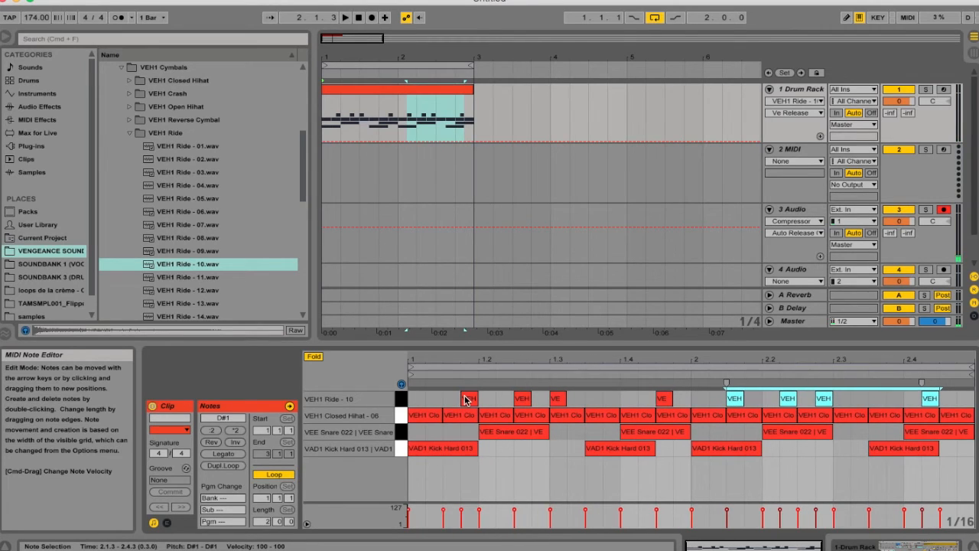
left_click_drag(472, 401, 449, 413)
key("space")
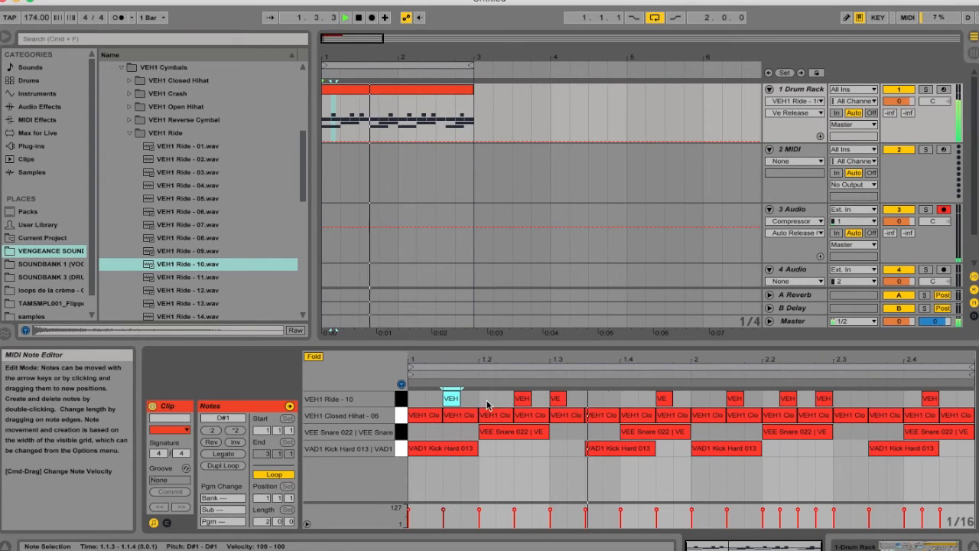
left_click_drag(851, 399, 808, 402)
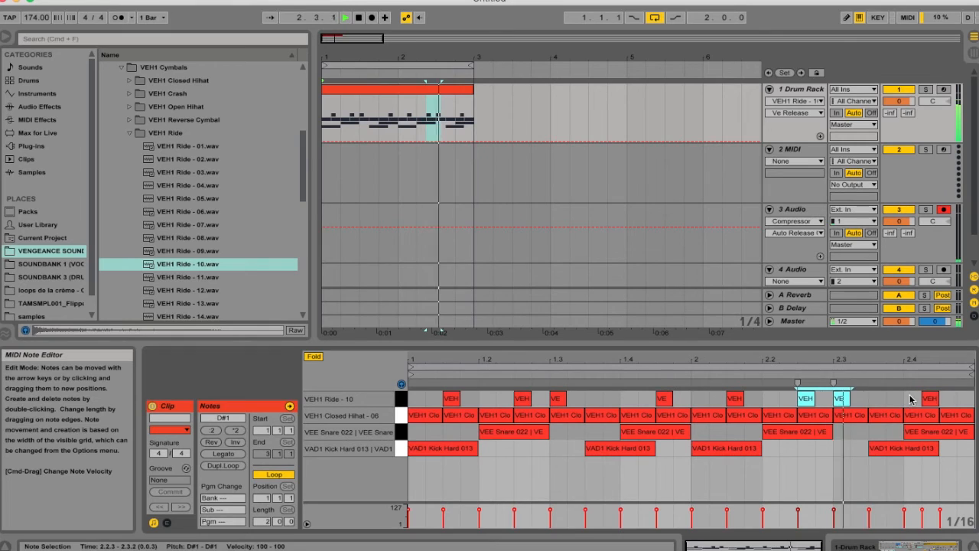
Move the last ride note to 2.4.3 and lengthen all ride notes to eighth notes
left_click(912, 400)
left_click(932, 403)
left_click_drag(933, 404, 474, 396)
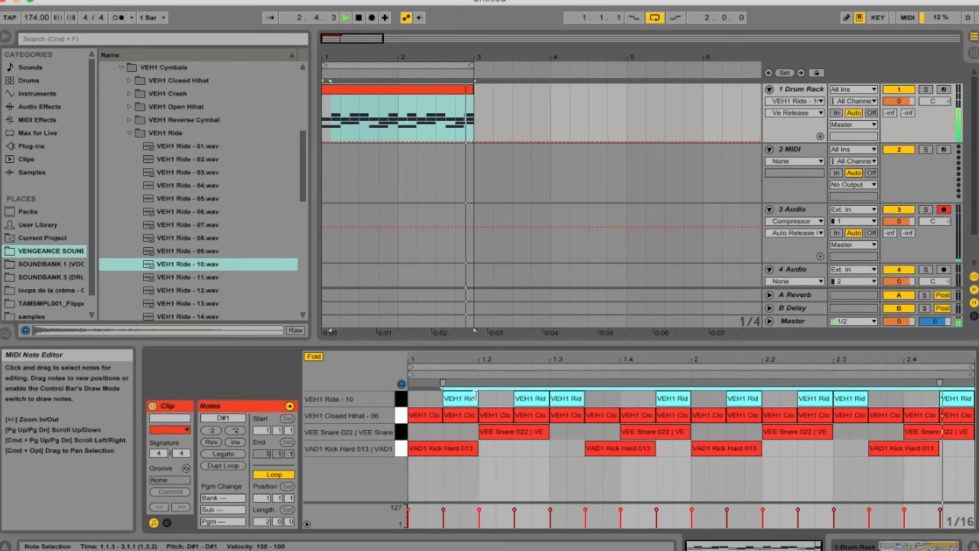
Copy the EQ Eight with its 625 Hz low cut from the closed hi-hat chain to the VEH1 Ride - 10 chain
left_click(798, 89)
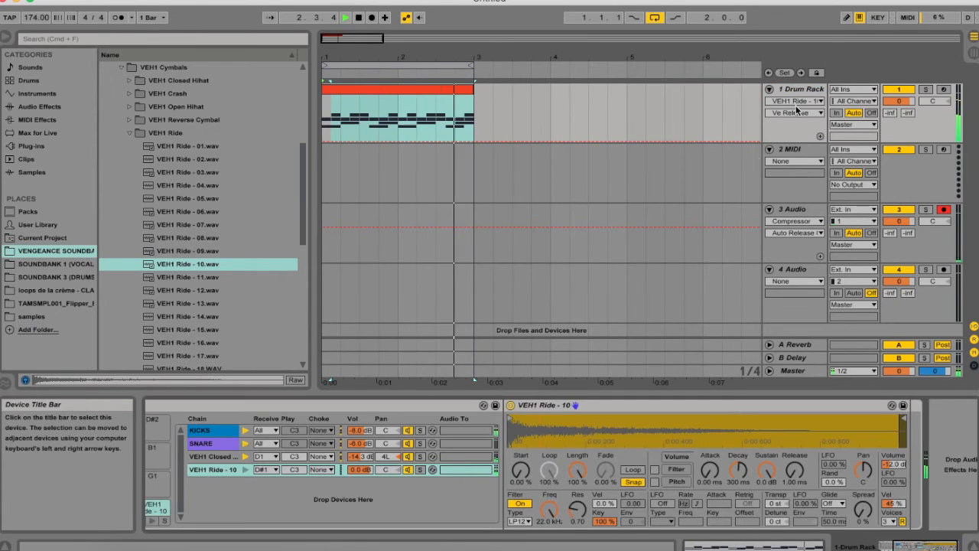
left_click(363, 469)
left_click(206, 455)
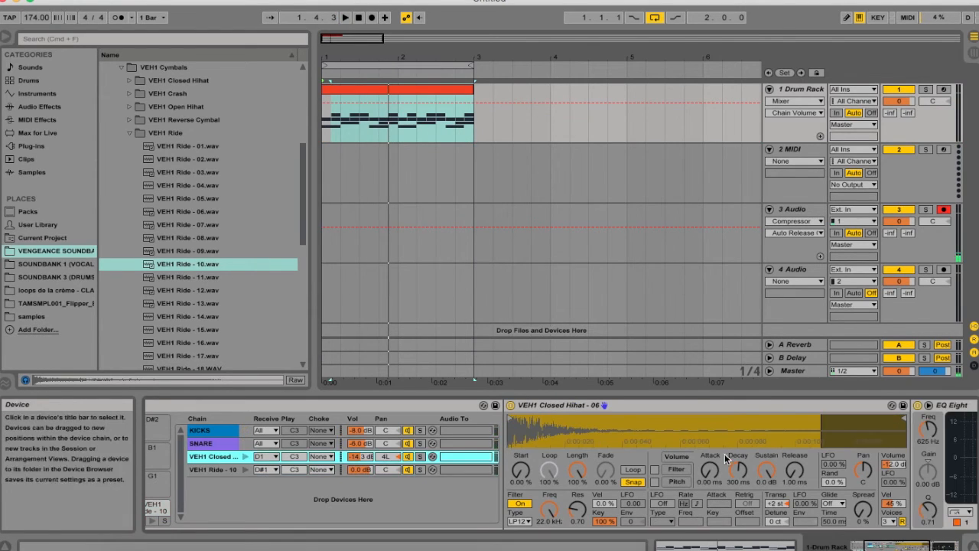
scroll(729, 457, "right", 3)
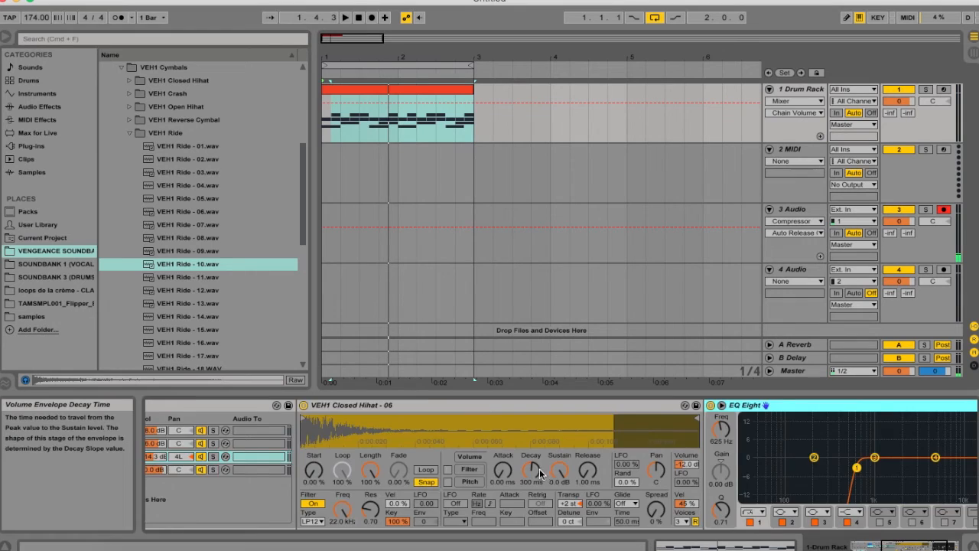
scroll(470, 479, "left", 3)
left_click(376, 470)
scroll(610, 468, "right", 5)
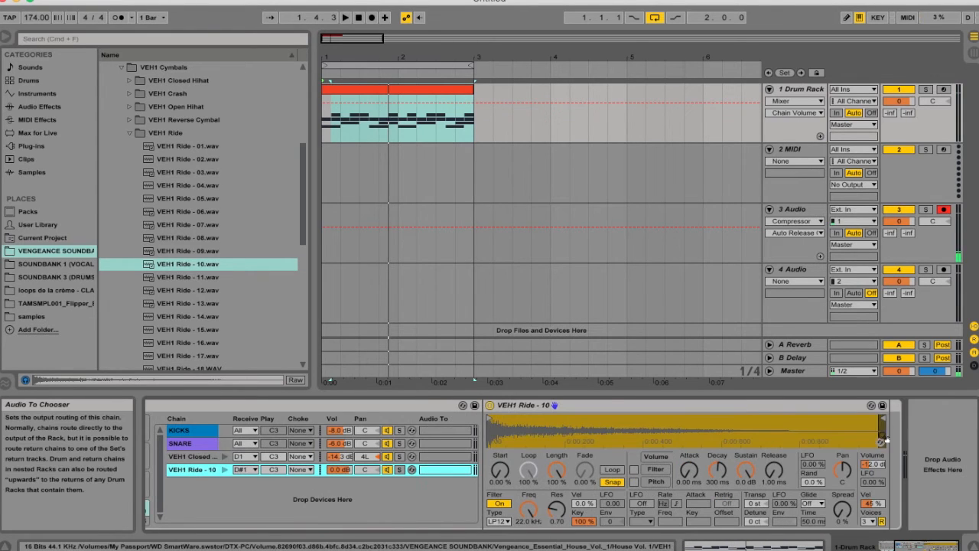
scroll(897, 480, "right", 3)
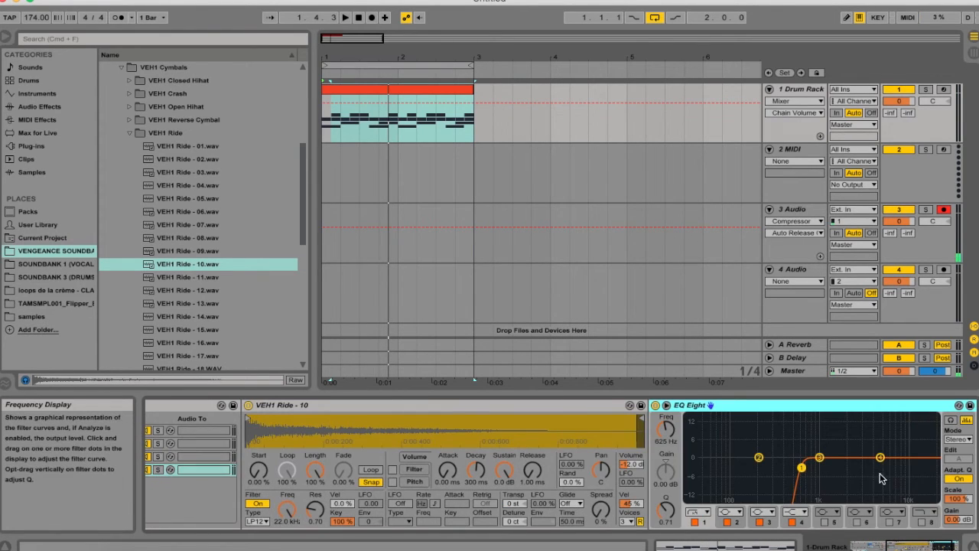
Set the ride chain's volume to -8.7 dB and its pan to 5R while the pattern plays
key("space")
scroll(352, 482, "left", 5)
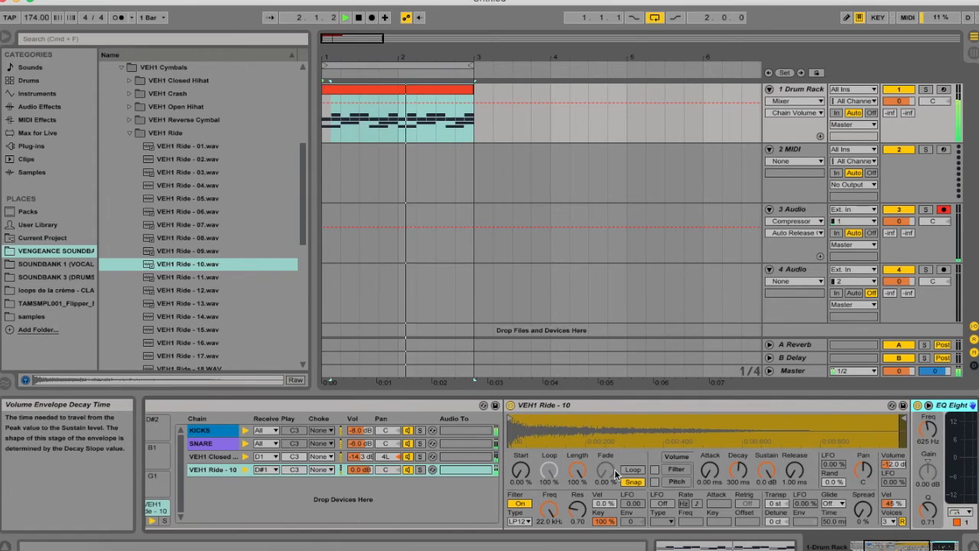
left_click_drag(358, 470, 387, 475)
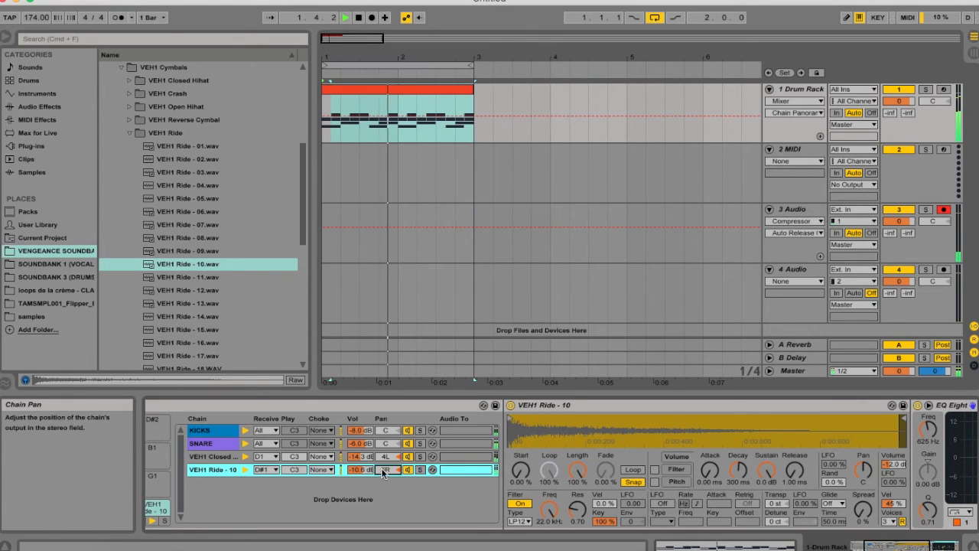
left_click_drag(359, 469, 360, 463)
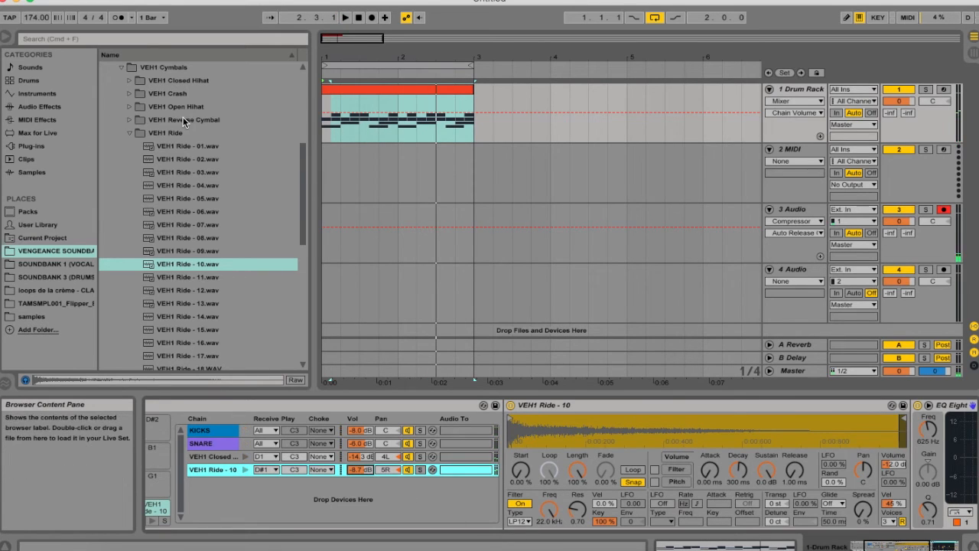
Play back the pattern in the drum clip and return to the Drum Rack's devices
double_click(396, 86)
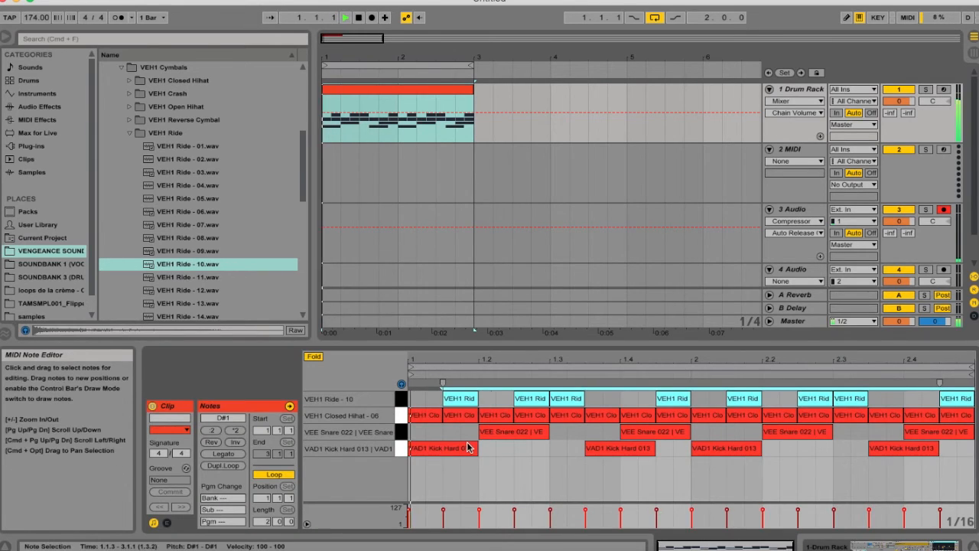
left_click(804, 92)
double_click(805, 92)
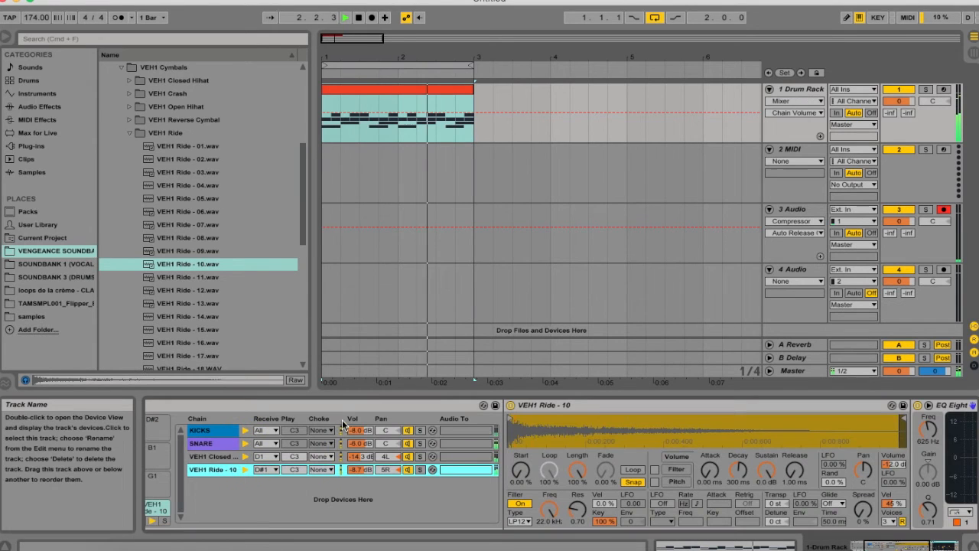
Lower the VEH1 Ride - 10 chain's volume to -12.4 dB during playback
scroll(656, 481, "right", 5)
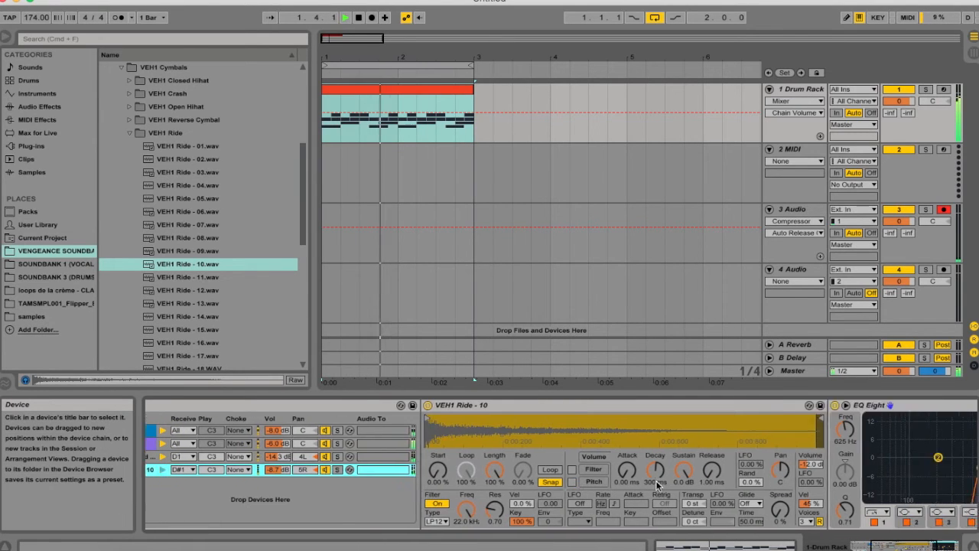
scroll(655, 481, "left", 7)
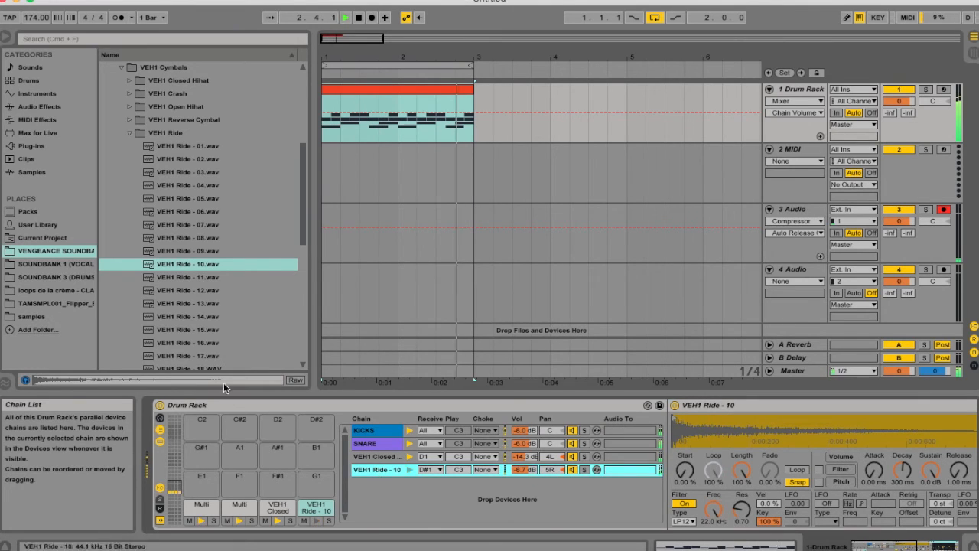
left_click_drag(528, 470, 528, 485)
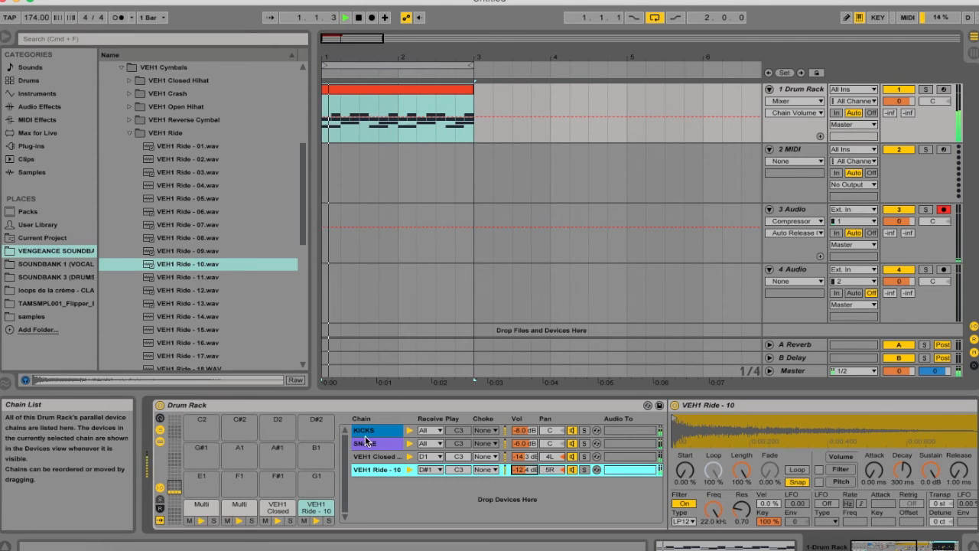
Examine the transpose setting of each layer in the SNARE chain, from VEE Snare 022 to the VAD1 clap, and play the pattern
left_click(372, 446)
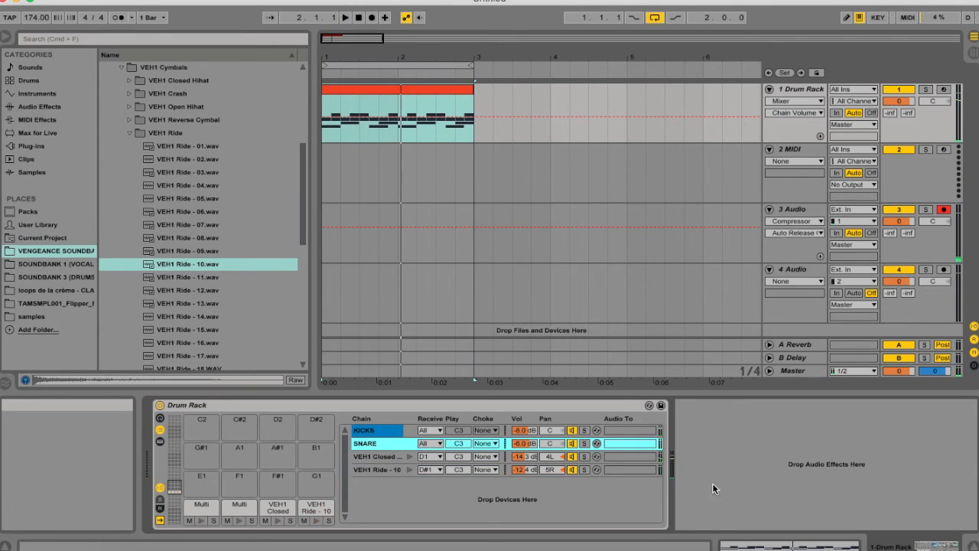
left_click(377, 443)
left_click(720, 430)
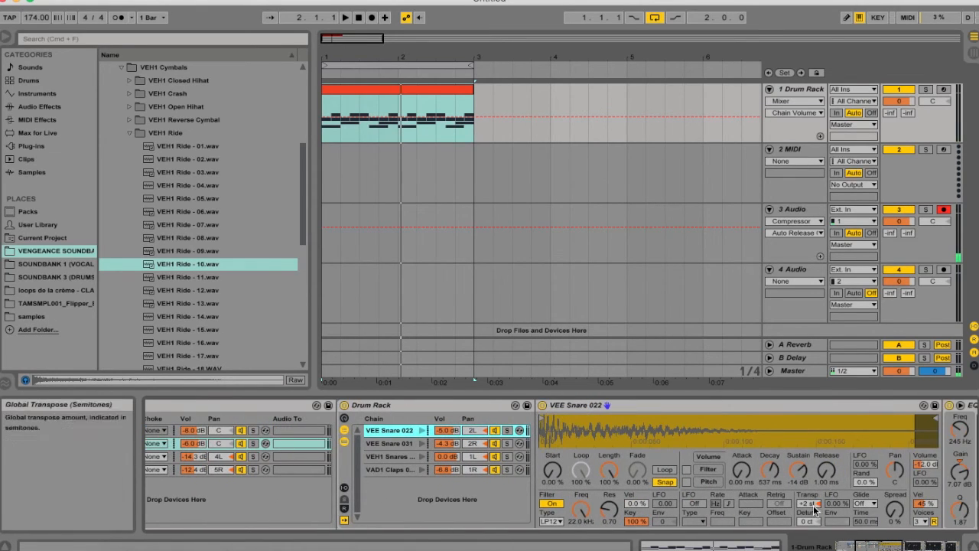
left_click(811, 504)
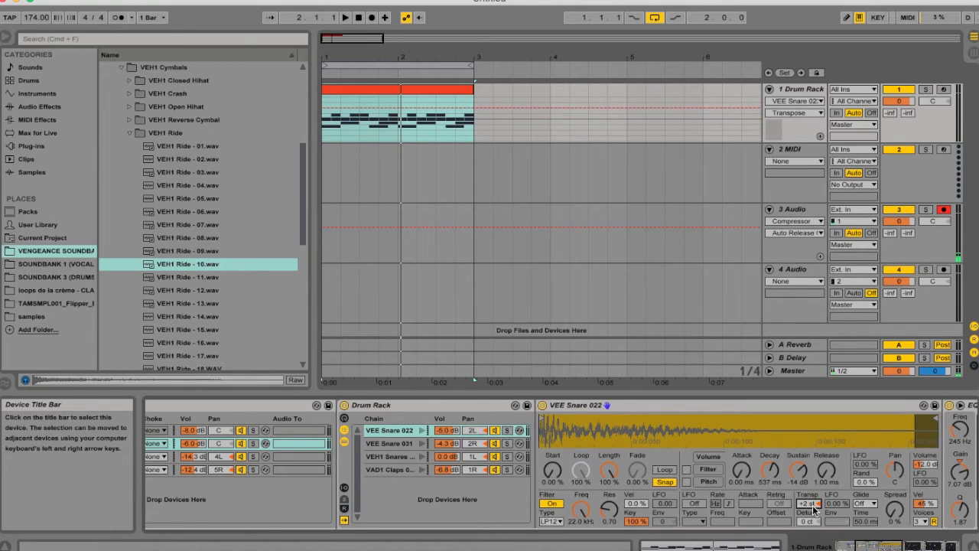
left_click(390, 442)
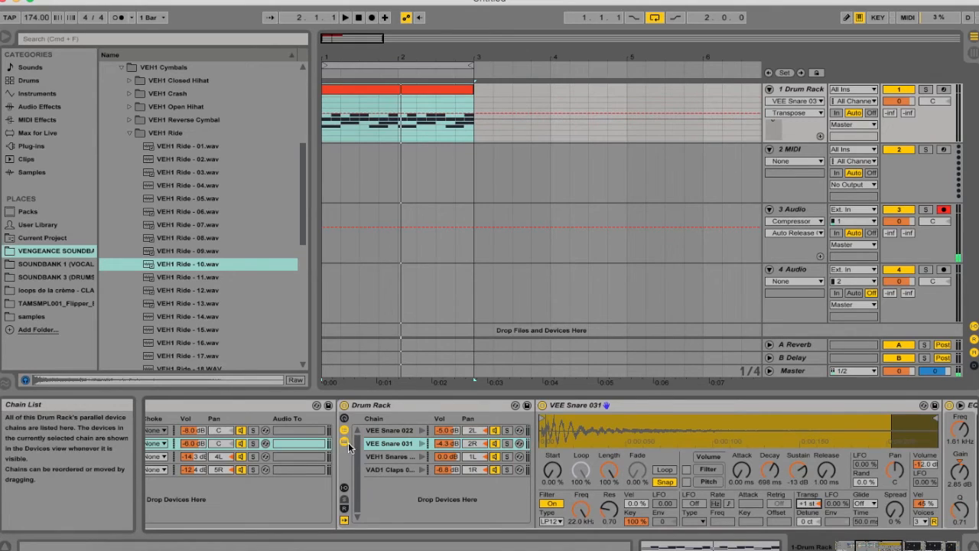
left_click(383, 456)
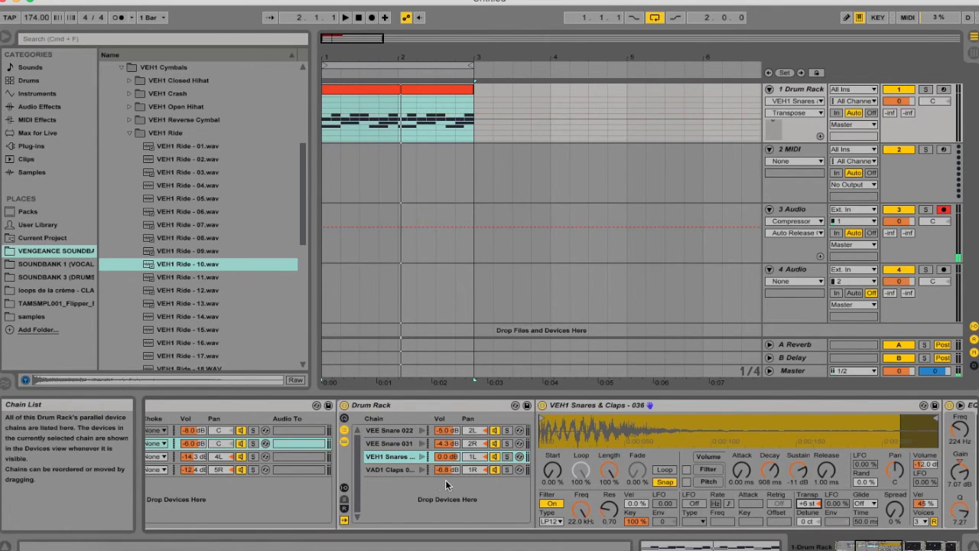
left_click(389, 470)
key("space")
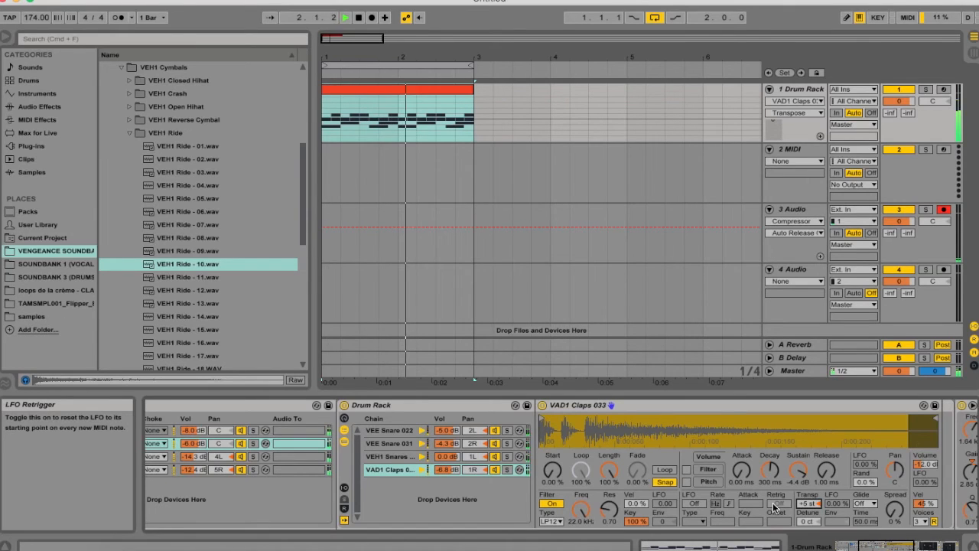
Set the ride chain's volume to -14.3 dB and the closed hi-hat chain's volume to -12.0 dB
scroll(296, 455, "left", 5)
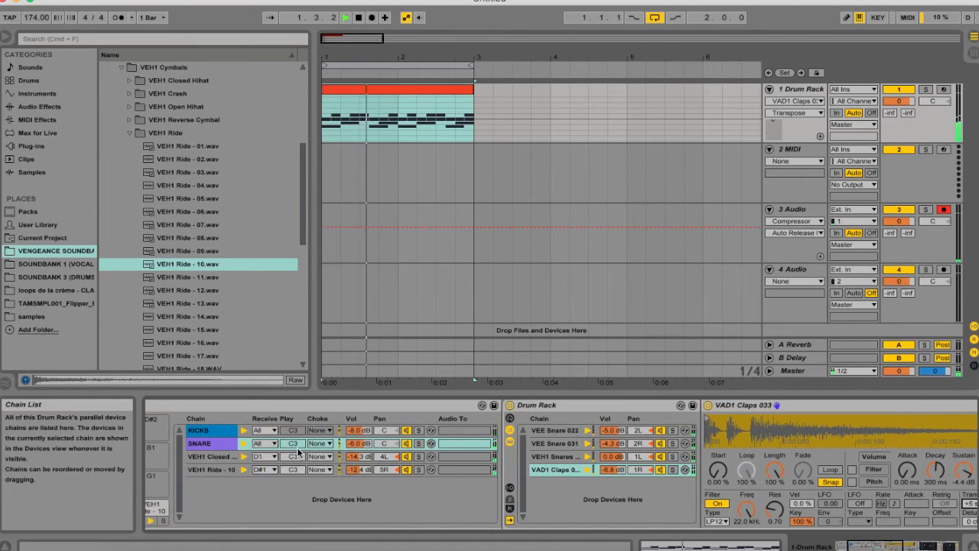
scroll(298, 453, "left", 3)
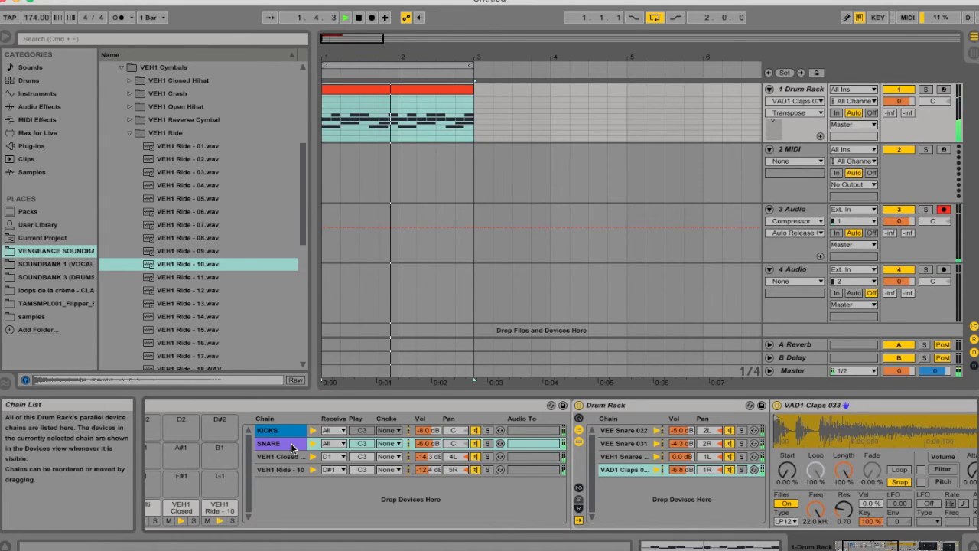
left_click(281, 469)
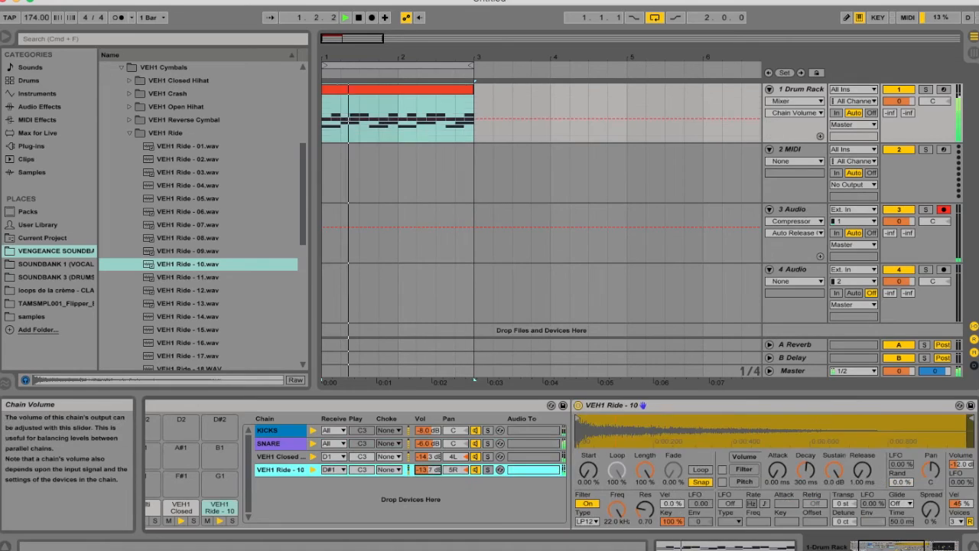
left_click_drag(428, 457, 428, 447)
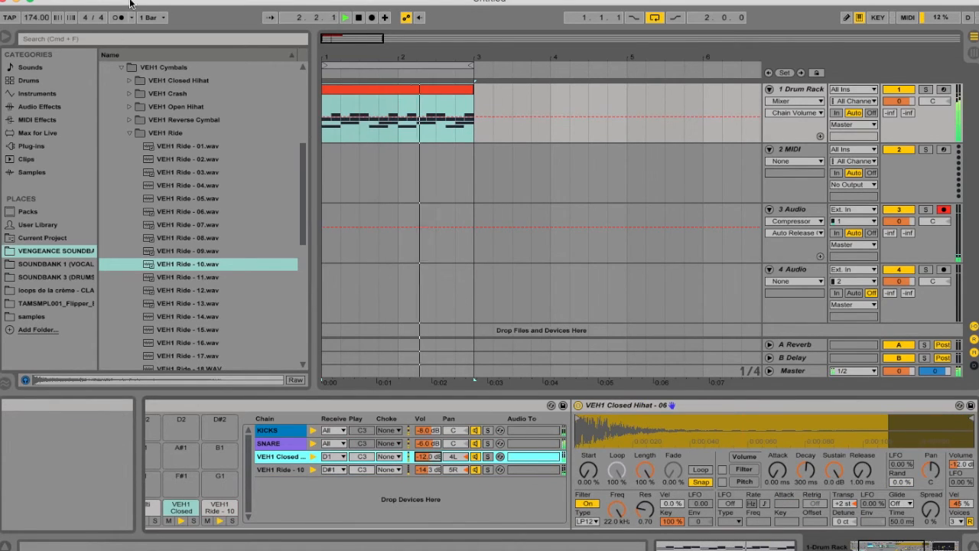
Collapse the Vengeance sample folders and open the rhythm-lab.com_amen_pack folder within AMEN in SOUNDBANK 3
left_click(129, 133)
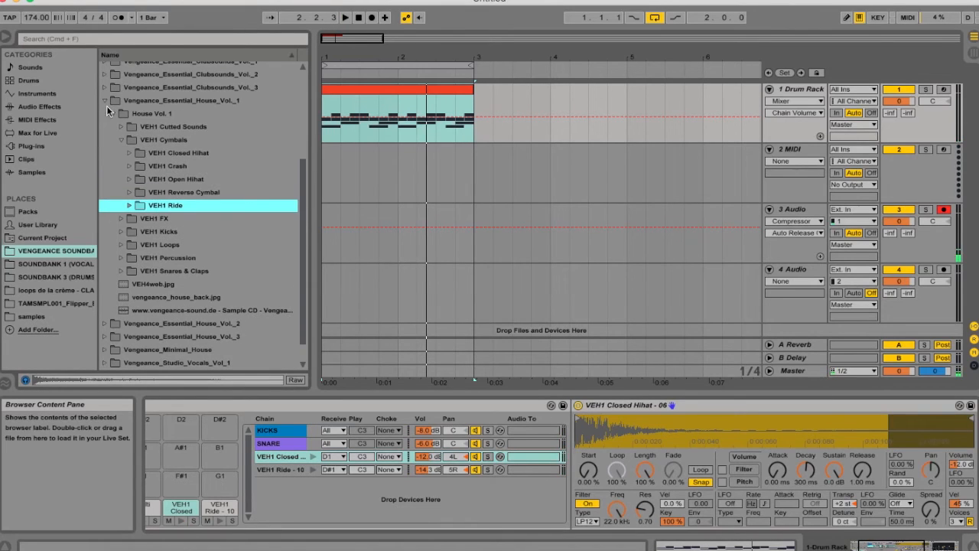
left_click(104, 101)
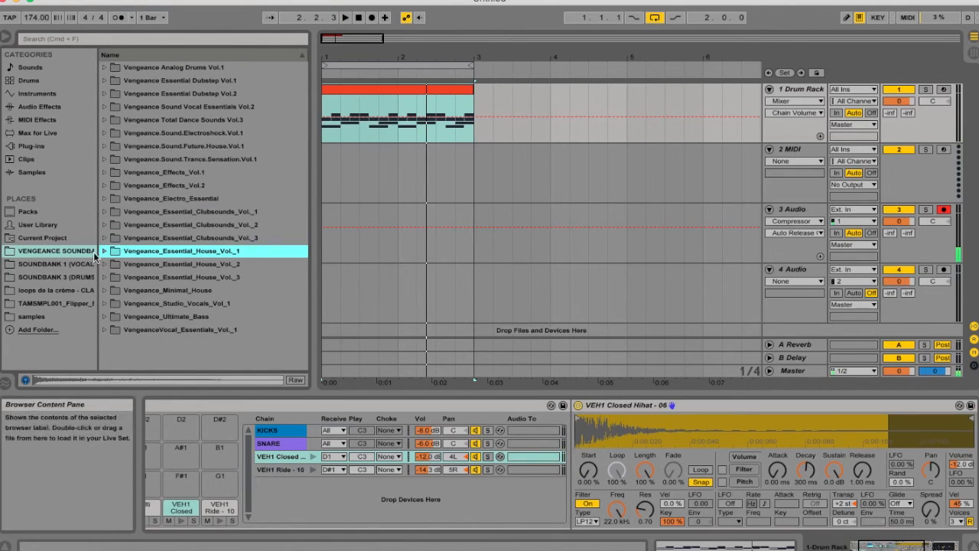
left_click(60, 278)
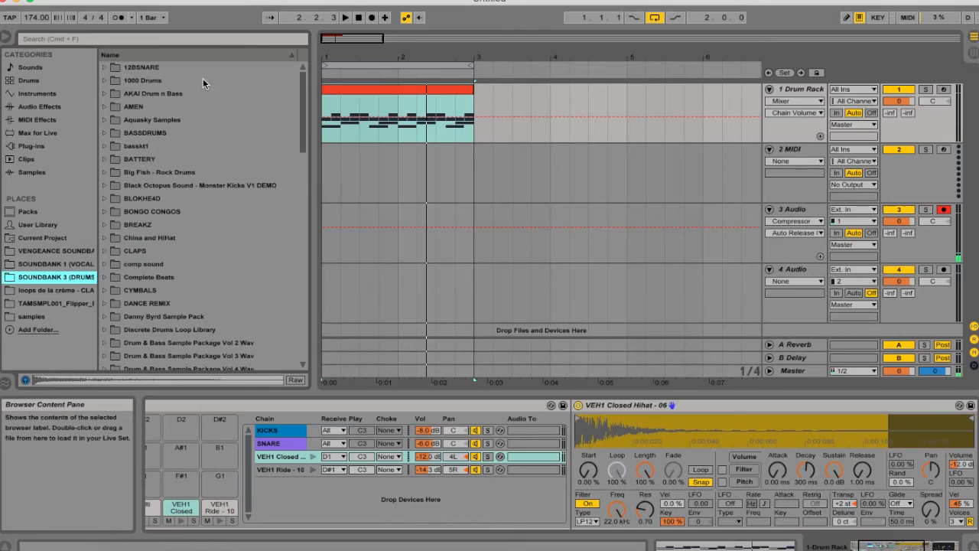
left_click(112, 106)
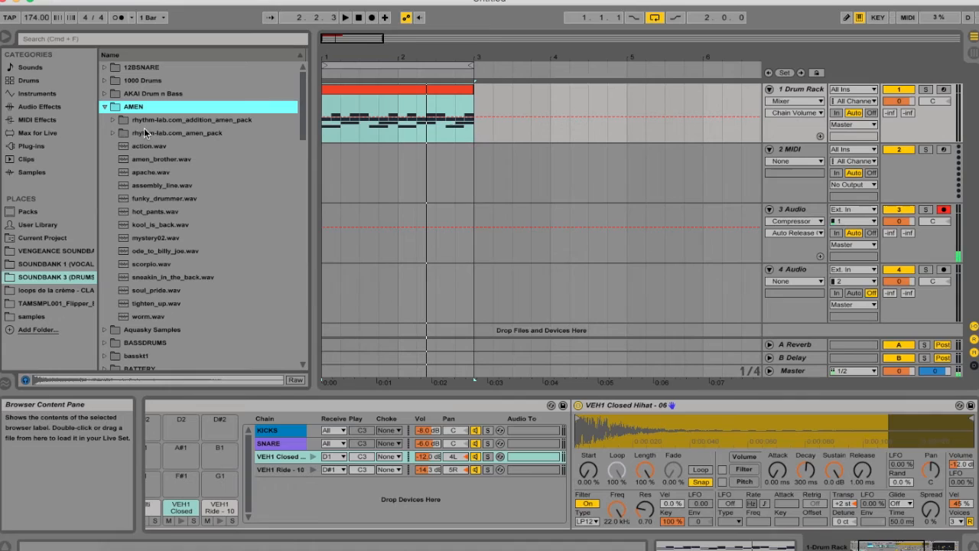
left_click(112, 134)
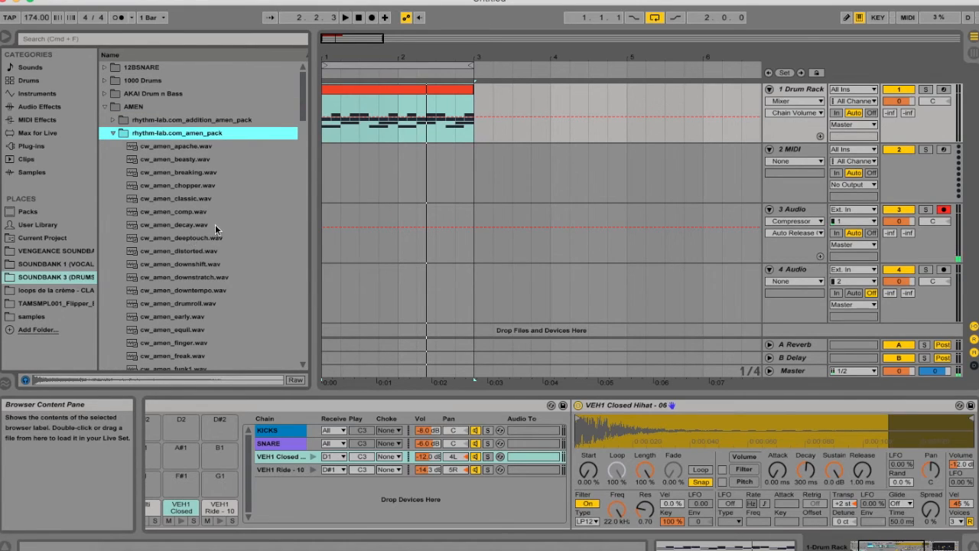
Preview the beasty, chopper, classic, comp and decay loops in the amen pack
scroll(218, 224, "down", 1)
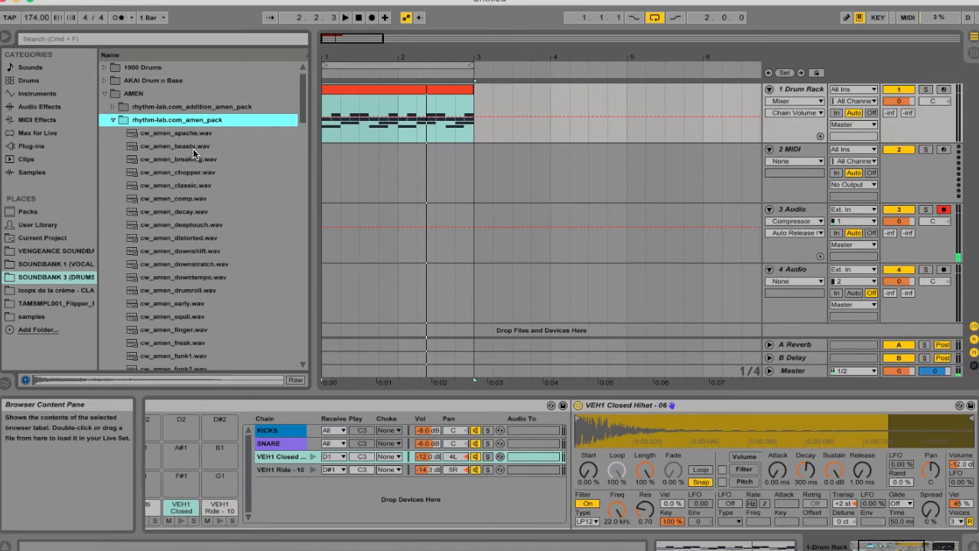
left_click(190, 144)
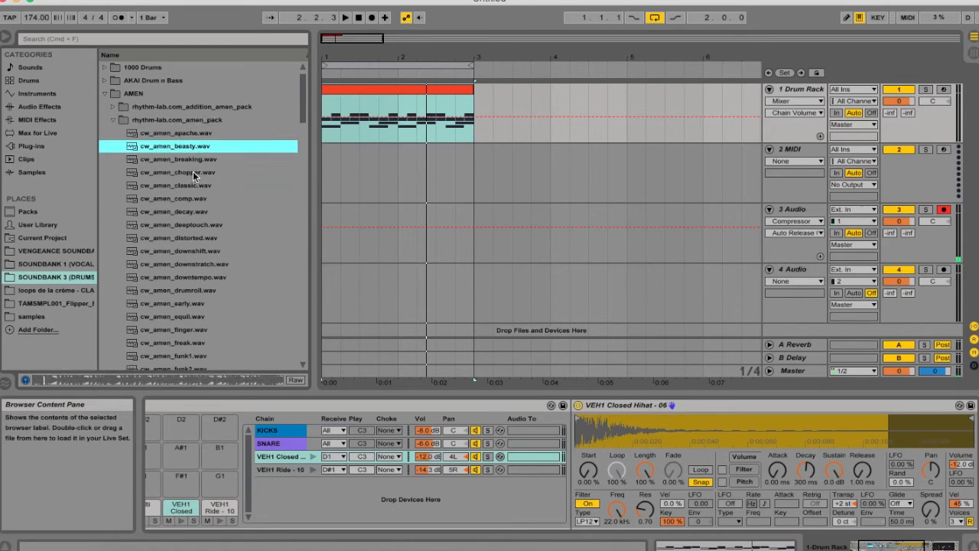
left_click(190, 174)
left_click(192, 188)
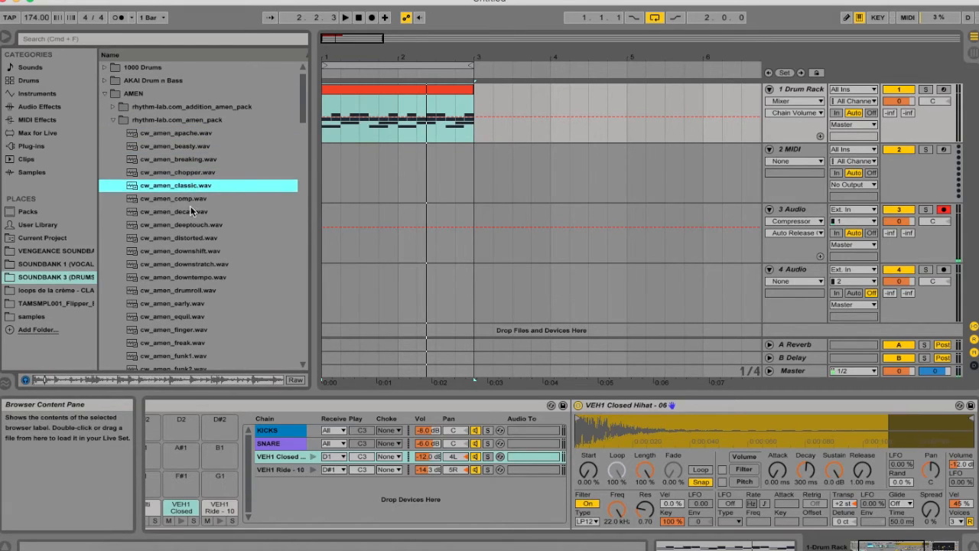
left_click(191, 203)
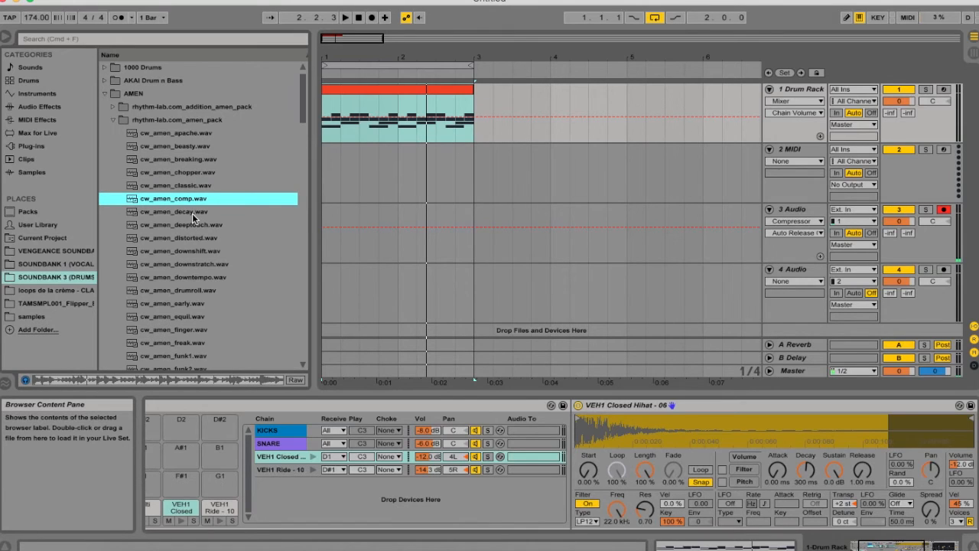
left_click(194, 214)
Place cw_amen_decay.wav at the start of the second track and audition it with the drums and soloed
left_click_drag(190, 211, 327, 171)
key("space")
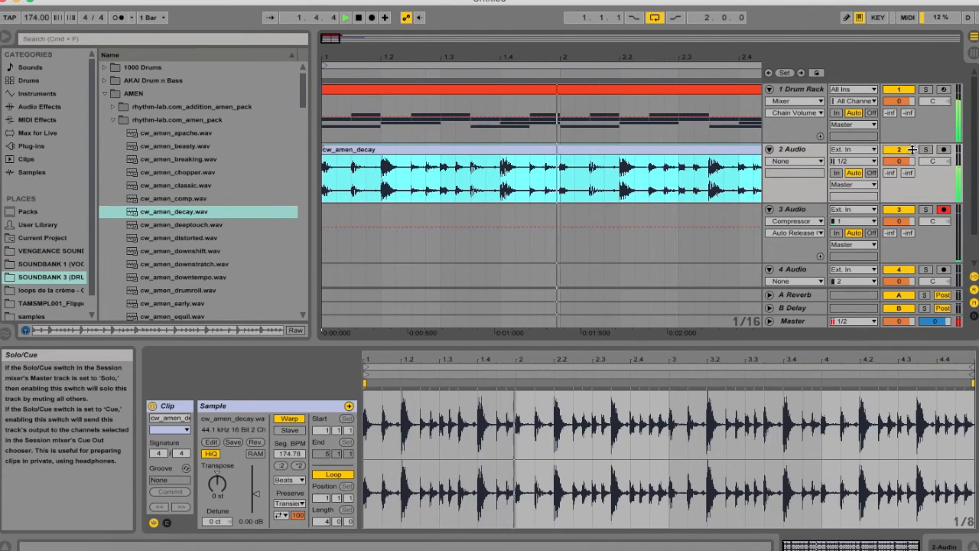
left_click_drag(680, 61, 680, 30)
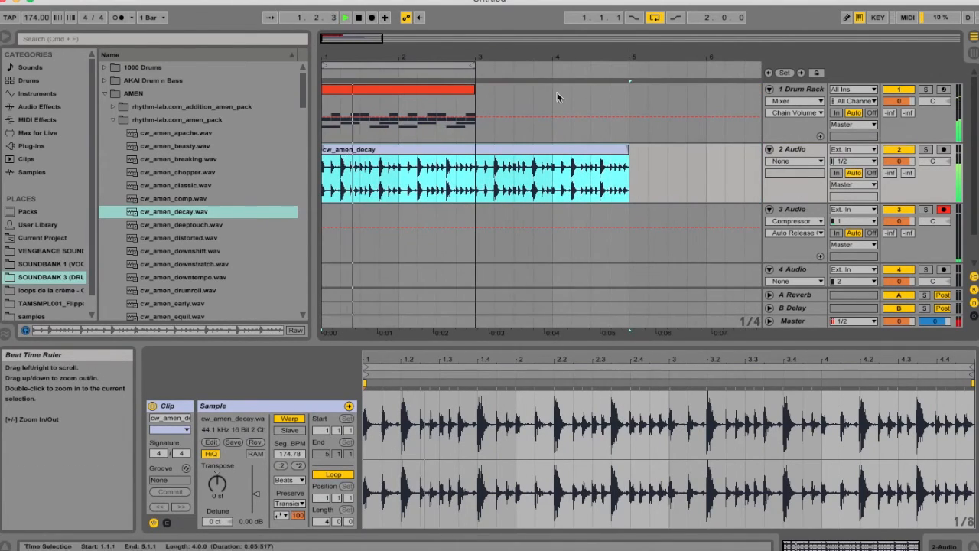
key("space")
left_click(925, 150)
key("space")
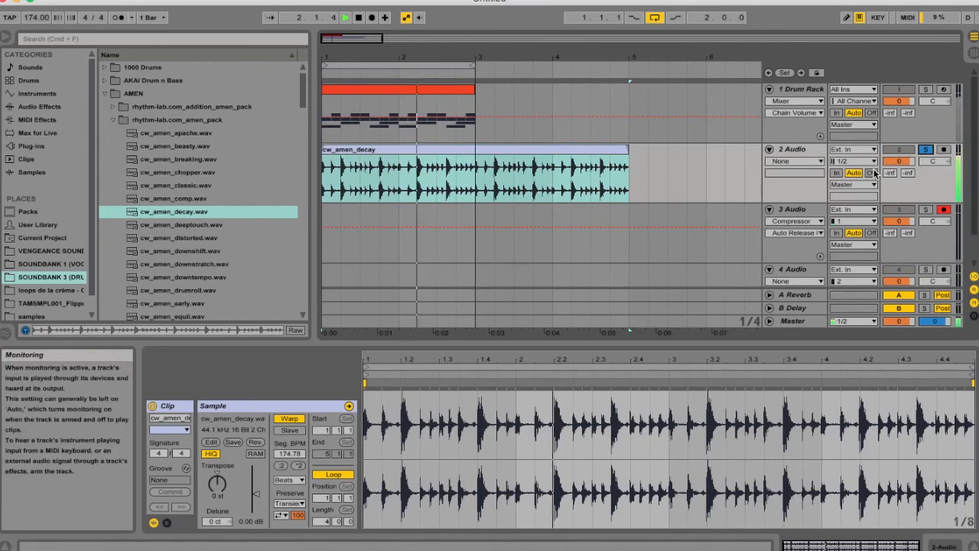
Add a warp marker at bar 3 of the amen sample and restrict its loop to 1.2.3–1.3.3, with the track unsoloed
double_click(669, 384)
key("space")
left_click_drag(970, 368, 458, 385)
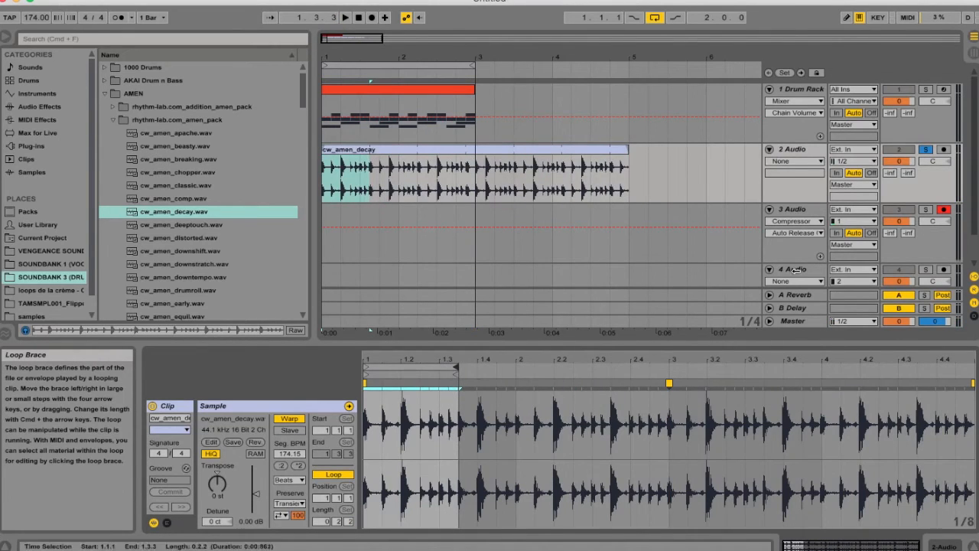
left_click(924, 149)
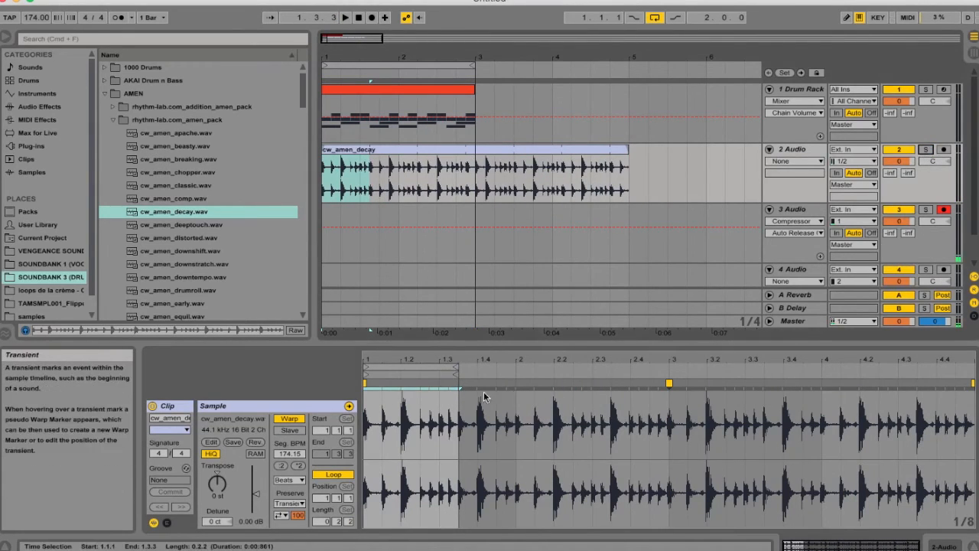
left_click_drag(365, 369, 421, 370)
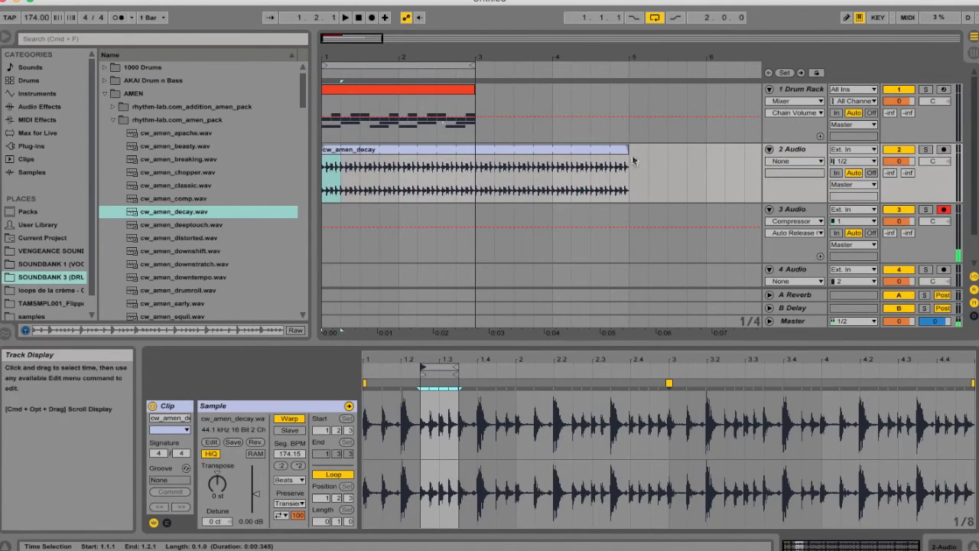
Trim the amen clip to one beat, shift it to just after beat 1.2, and play the pattern from the start
left_click_drag(628, 156, 331, 155)
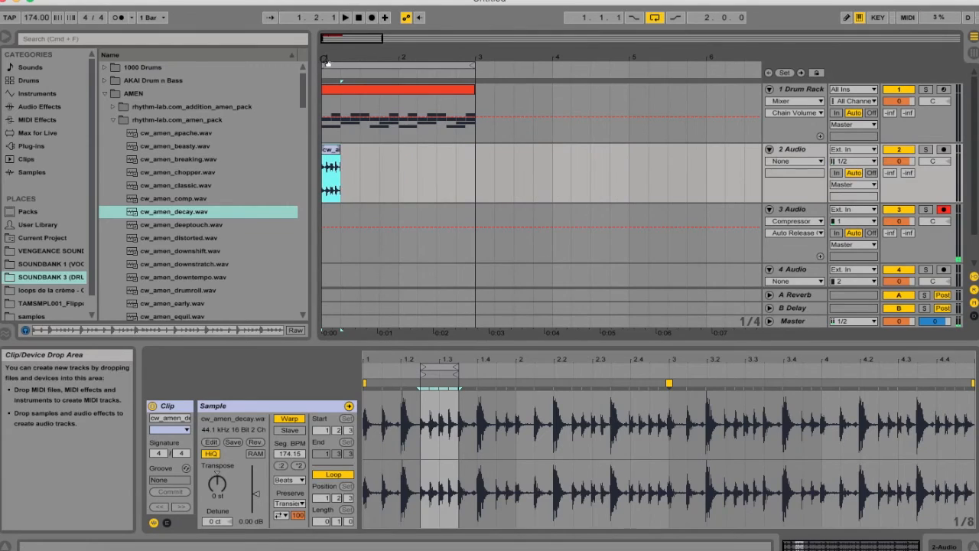
left_click_drag(327, 65, 485, 160)
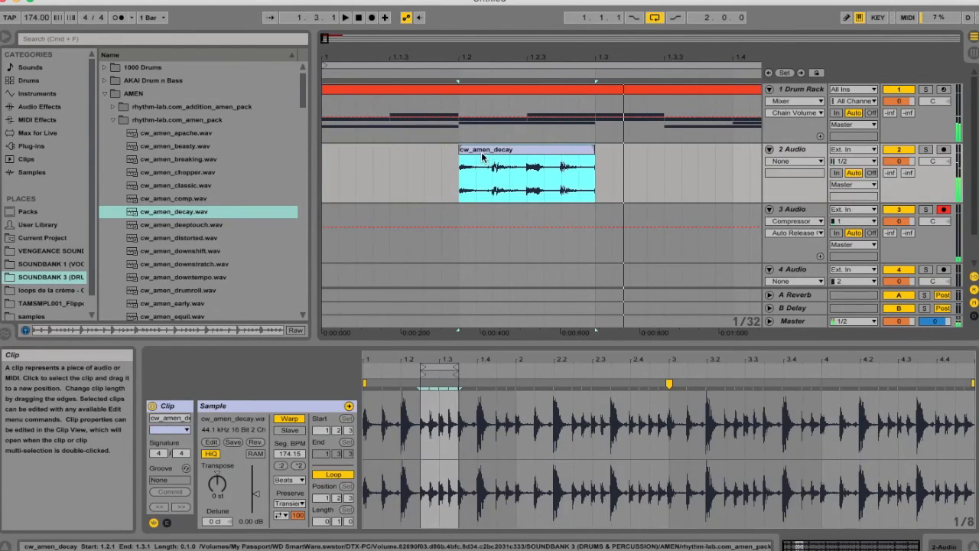
left_click(326, 160)
left_click_drag(498, 152, 437, 167)
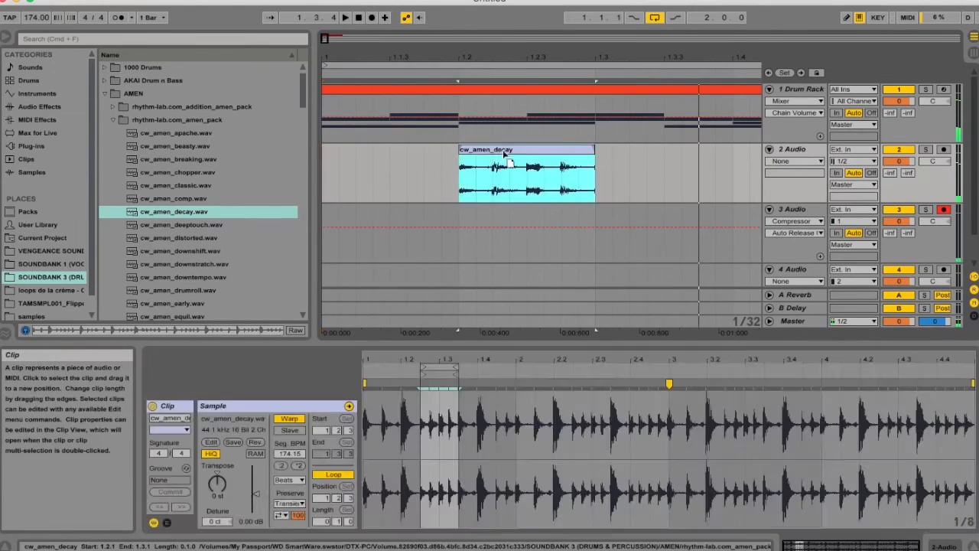
left_click(334, 168)
key("space")
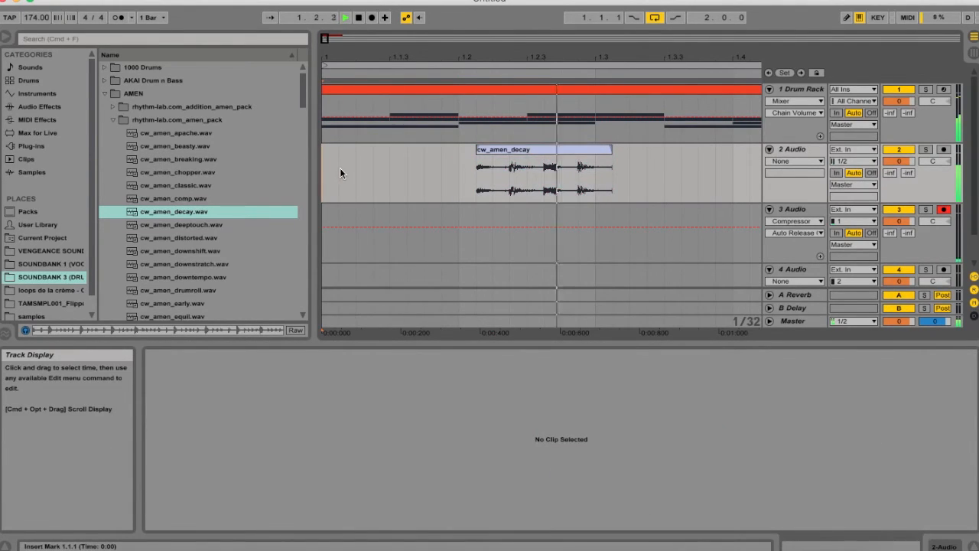
Move the amen clip so it starts at 1.2.3 and replay the pattern from the start to check its timing
left_click_drag(505, 151, 558, 149)
left_click(324, 167)
key("space")
key("space")
left_click(326, 171)
key("space")
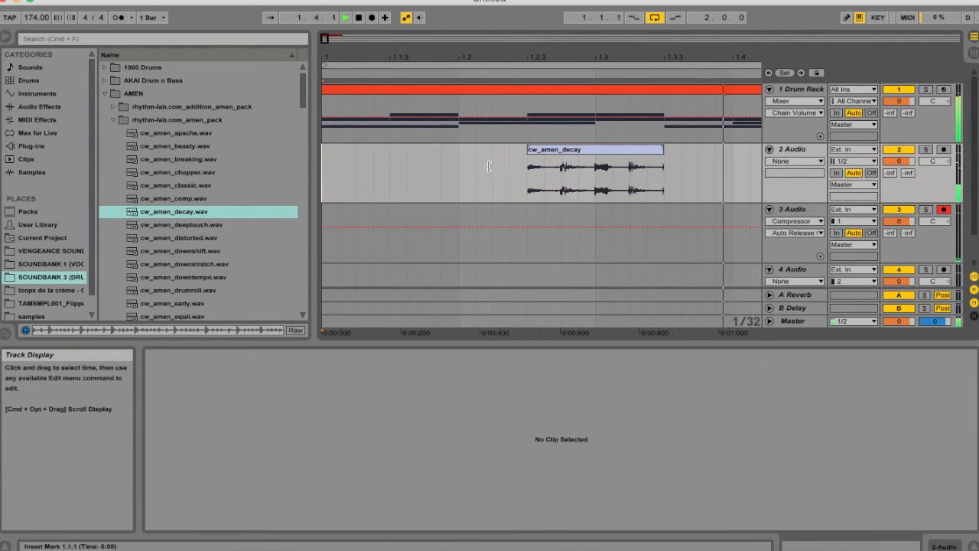
Pin the amen clip's sample with warp markers at 1.2.3 and 1.3.3, and play the pattern to check the timing
left_click(635, 165)
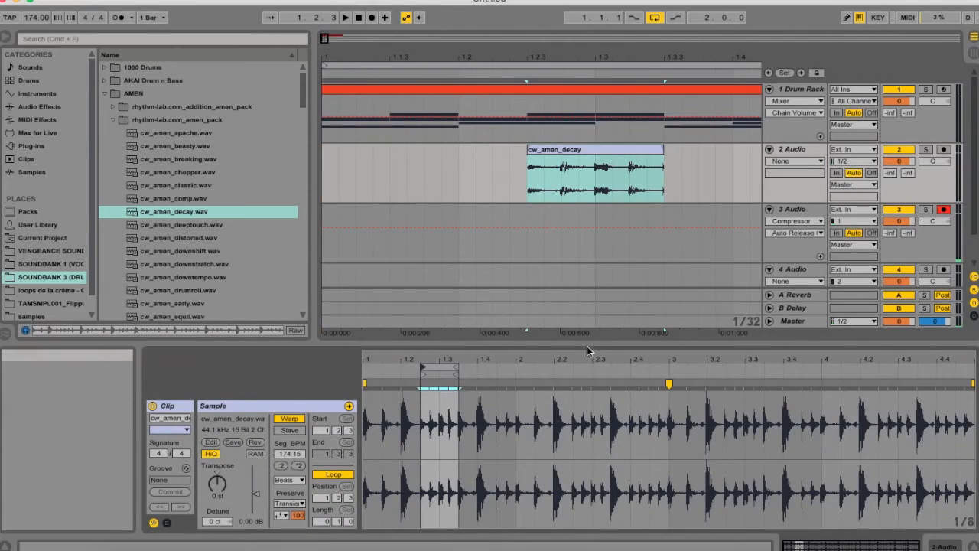
mouse_move(453, 362)
left_mouse_down()
mouse_move(474, 409)
mouse_move(526, 378)
left_mouse_up()
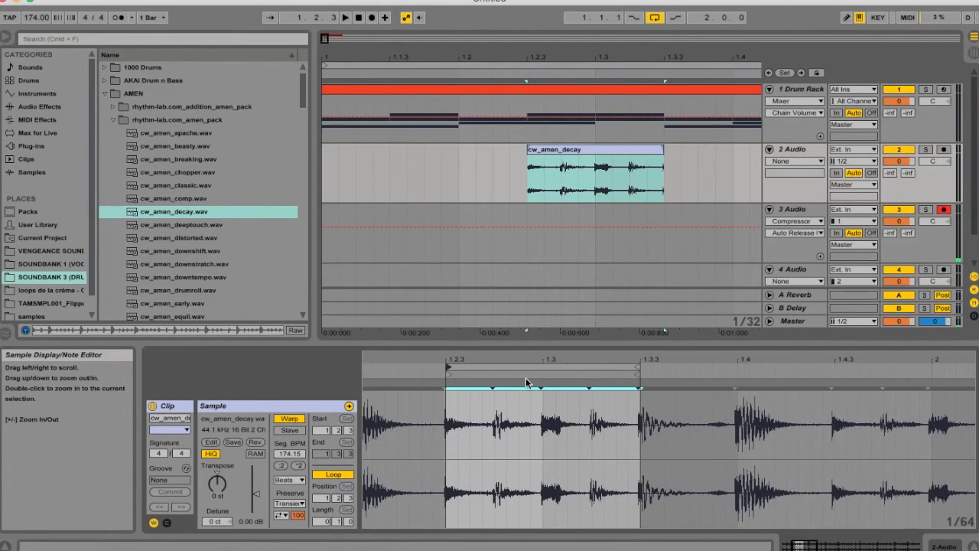
left_click(444, 385)
left_click_drag(444, 385, 448, 385)
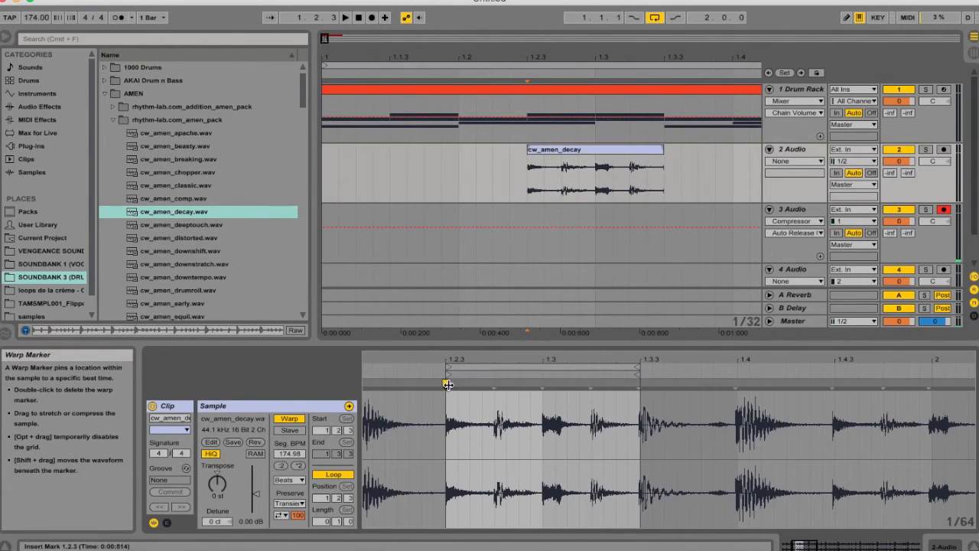
double_click(640, 385)
key("space")
key("space")
Place half-beat copies of the amen clip at 1.1.3 and 1.4.3, and play the pattern from the start
left_click_drag(612, 47, 432, 46)
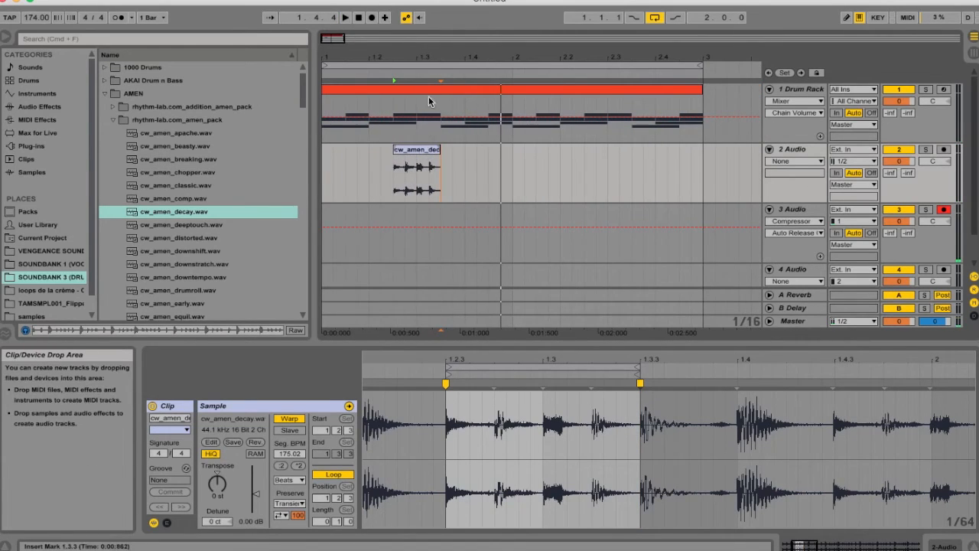
left_click(430, 156)
left_click_drag(418, 157, 478, 151)
left_click(327, 192)
key("space")
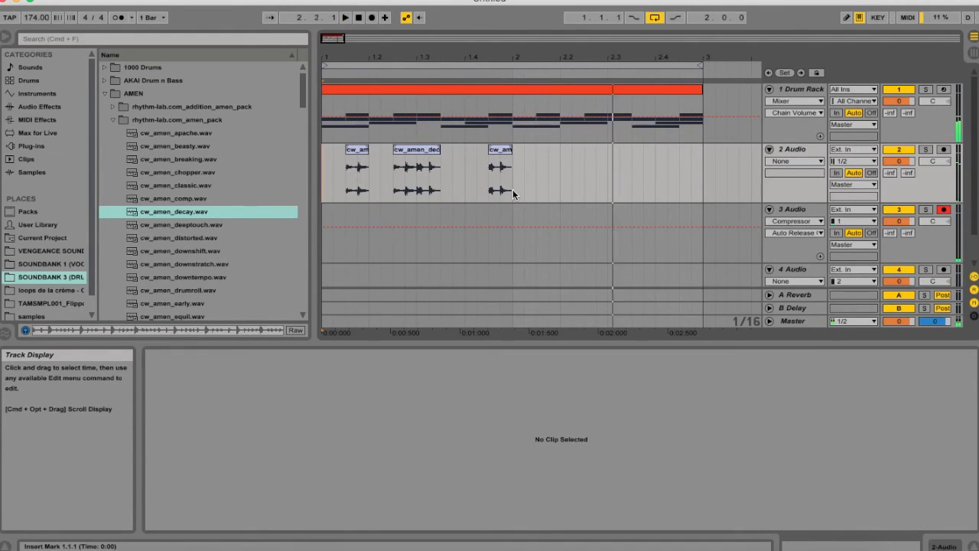
key("space")
Consolidate the amen chops across bar 1 into one looped clip and extend it to the start of bar 3
left_click_drag(512, 189, 288, 188)
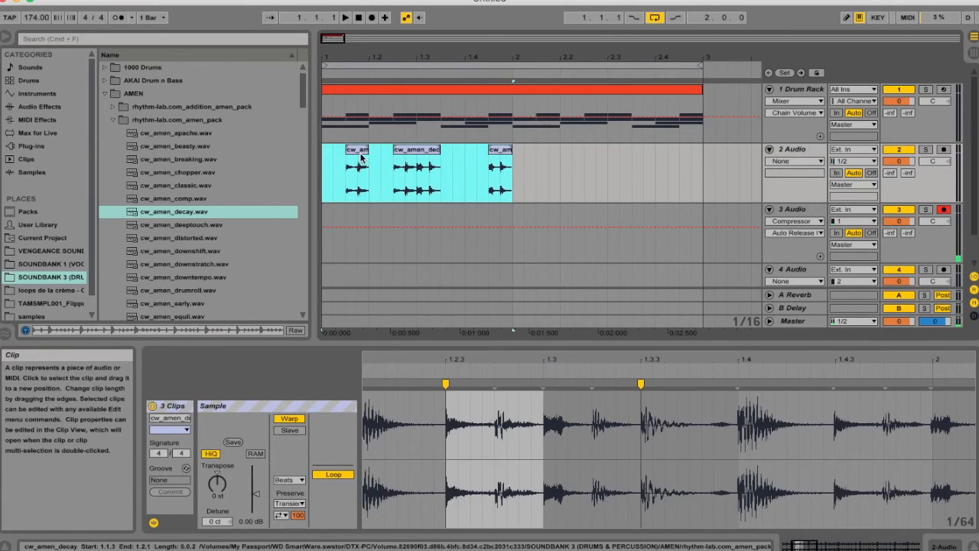
right_click(360, 157)
left_click(416, 220)
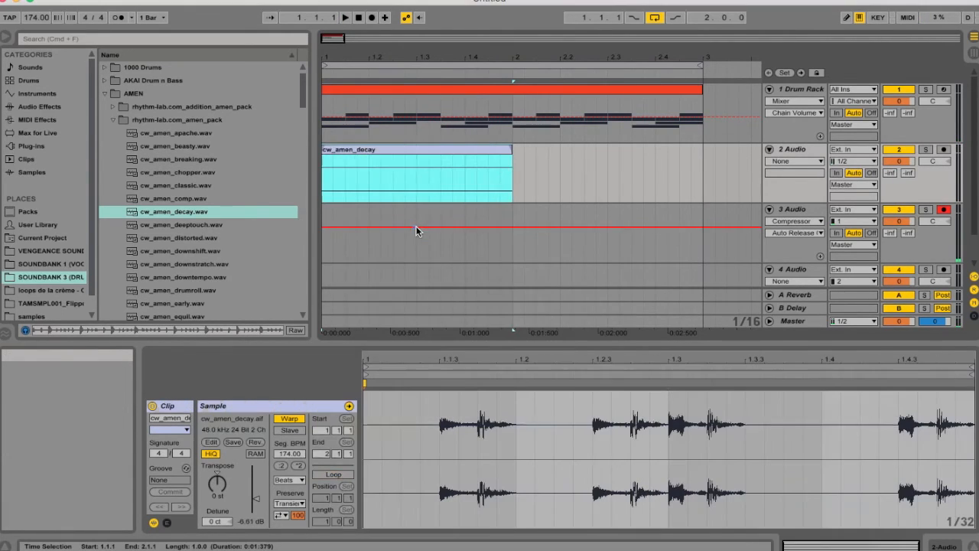
double_click(452, 152)
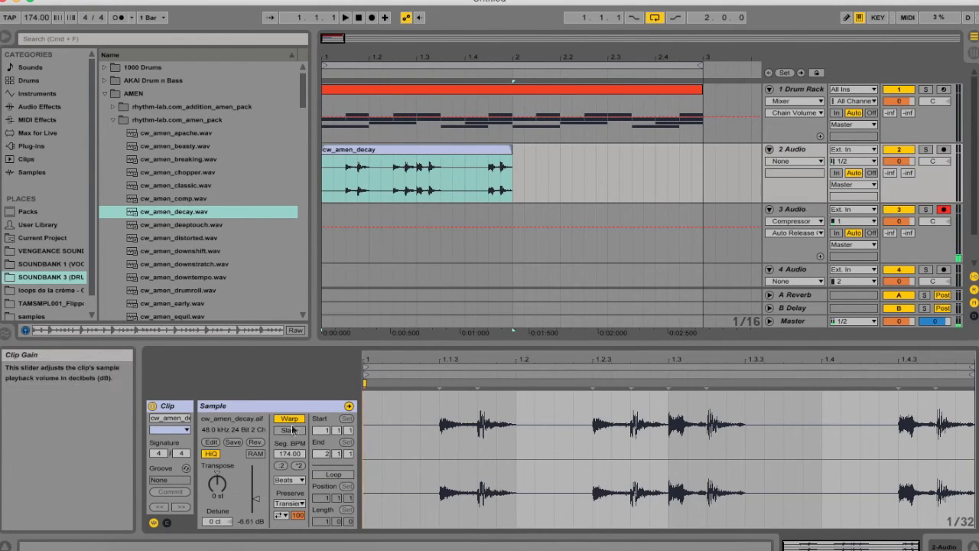
left_click(333, 474)
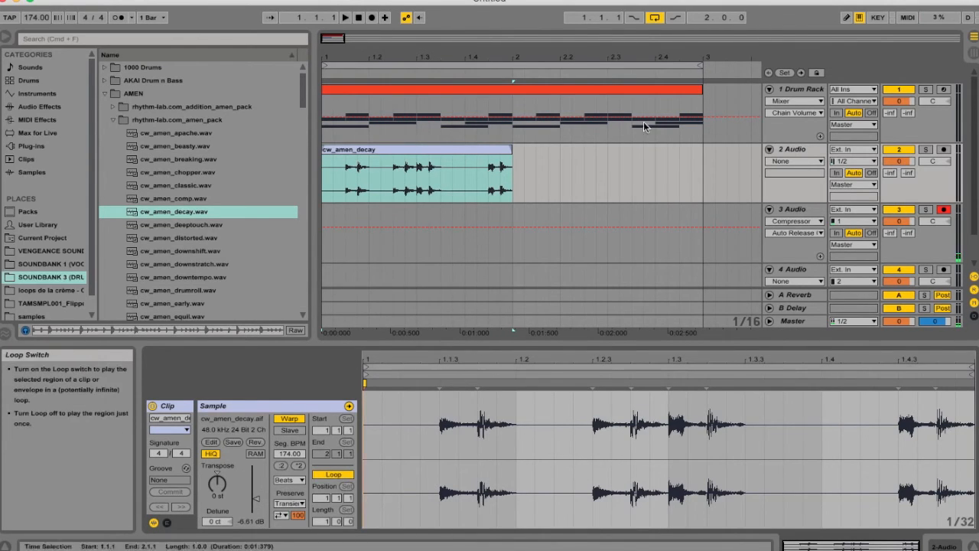
left_click_drag(513, 150, 708, 157)
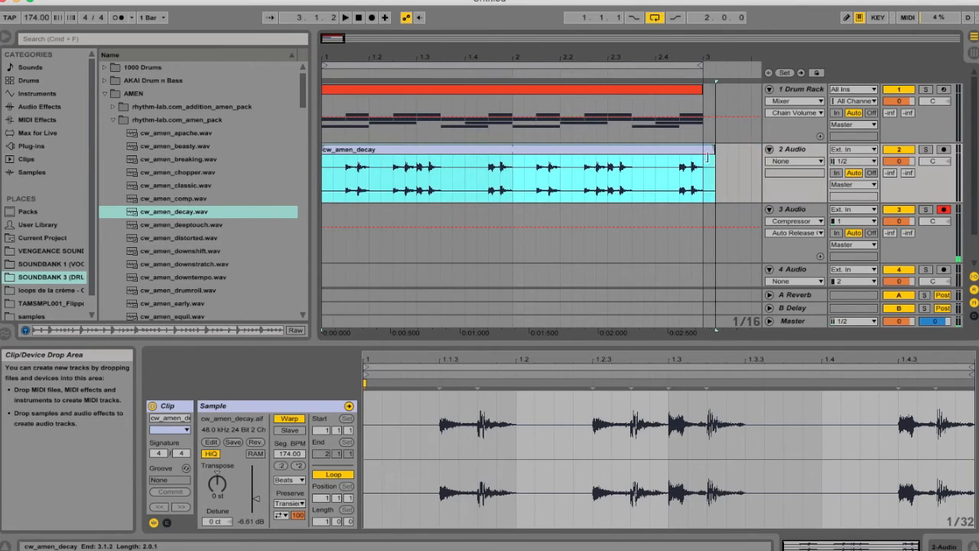
Lower the amen track's volume to -8.1 dB while playing the two-bar pattern
key("space")
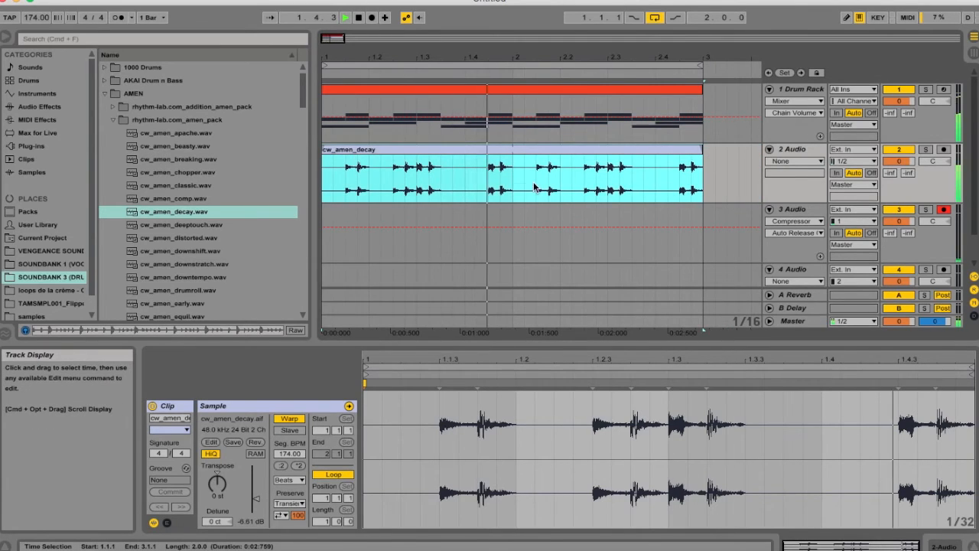
left_click_drag(899, 160, 899, 194)
key("space")
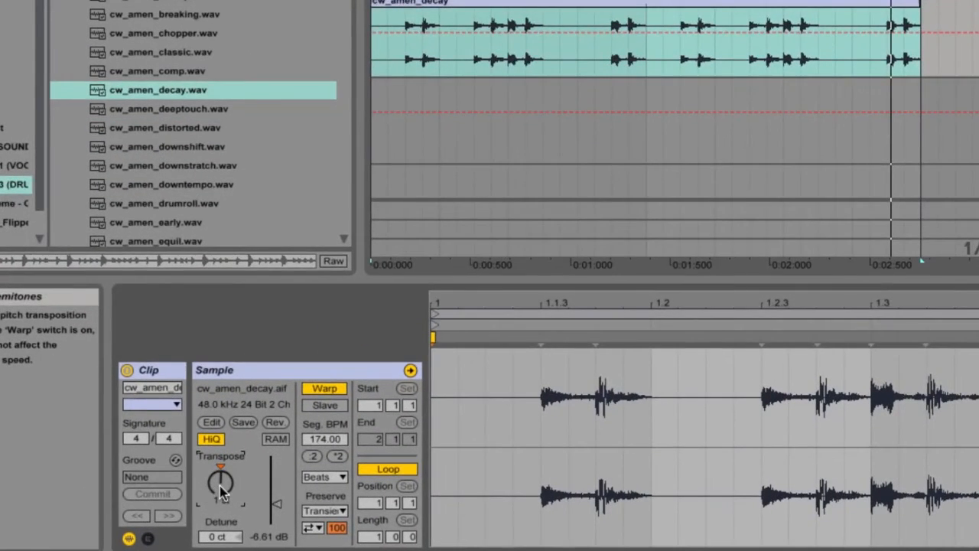
Try different transpositions of the amen clip during playback and set it to 3 semitones up
key("space")
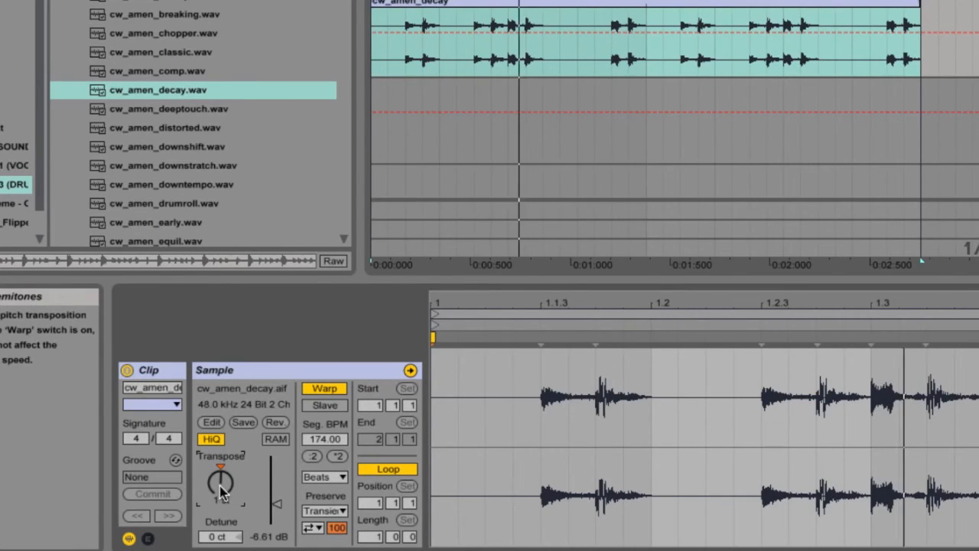
key("Up")
key("Up")
key("Up")
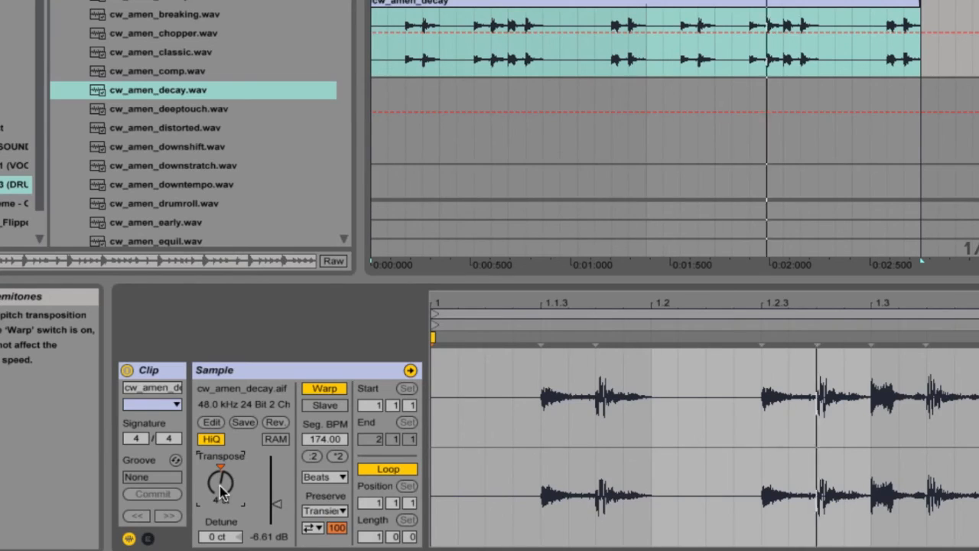
key("Up")
key("Up")
key("Up")
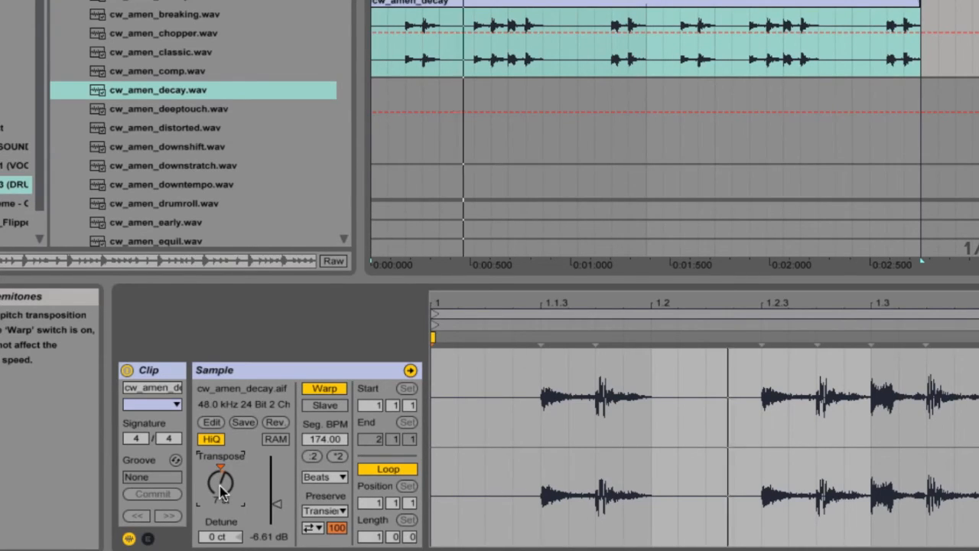
key("Down")
key("Down")
key("Down")
key("Down")
key("Down")
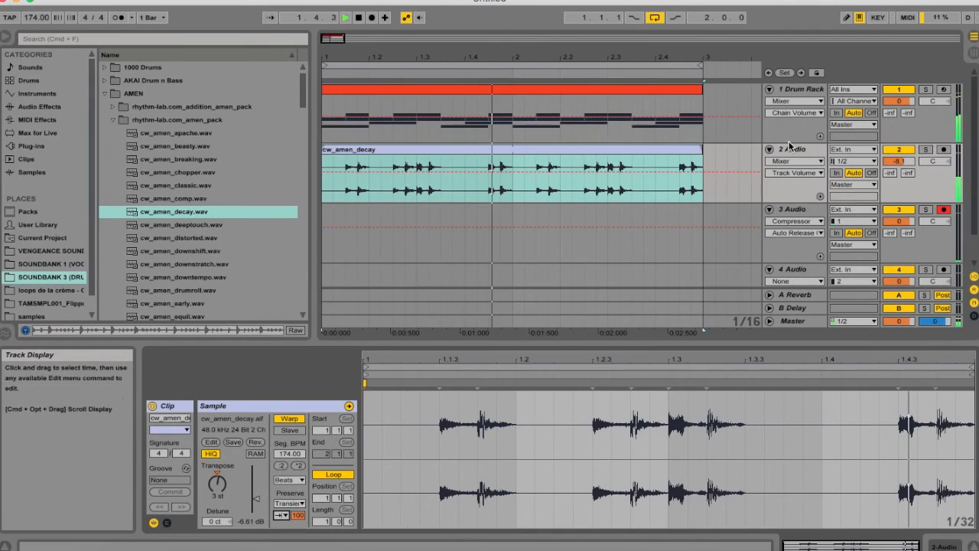
Set the amen track's volume to -9.9 dB and add an EQ Eight to the track
left_click_drag(901, 165, 901, 168)
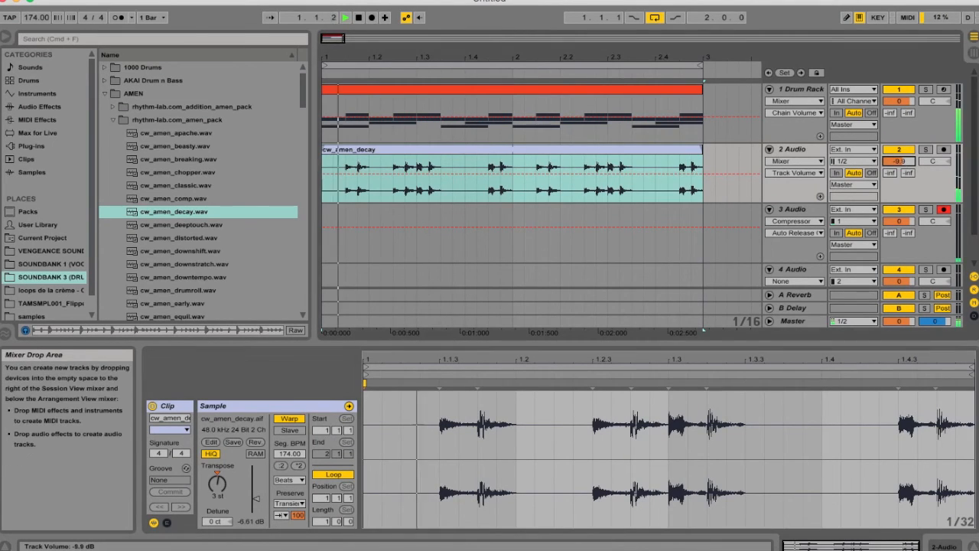
double_click(797, 150)
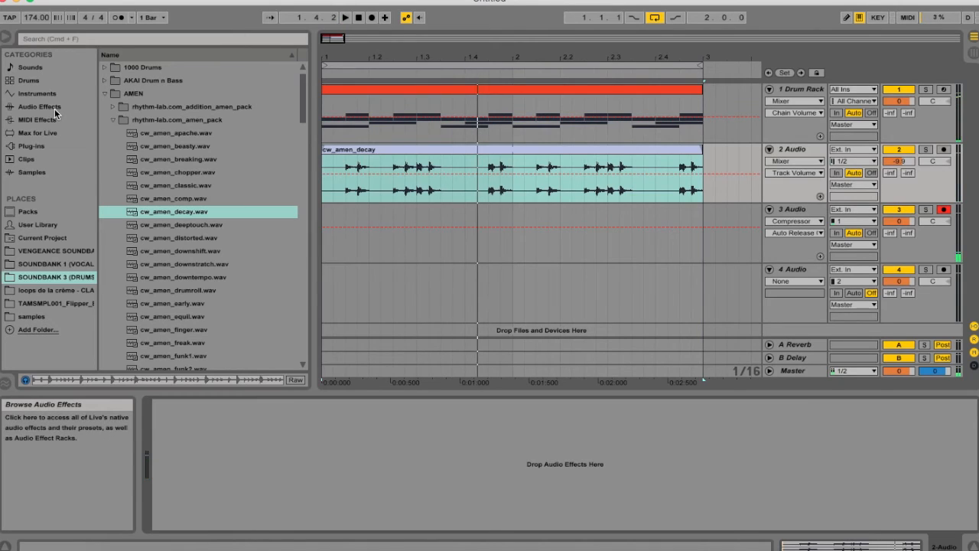
left_click(54, 107)
left_click(140, 198)
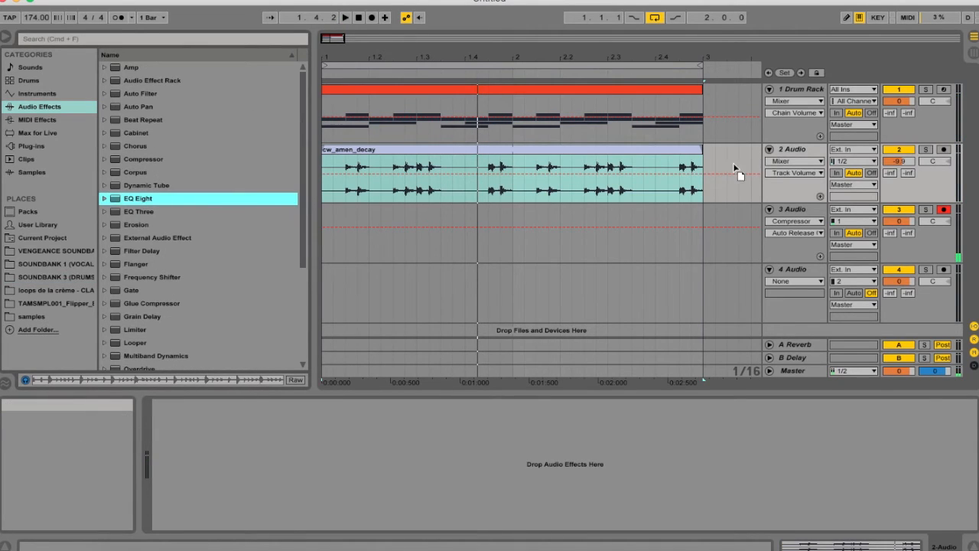
key("Return")
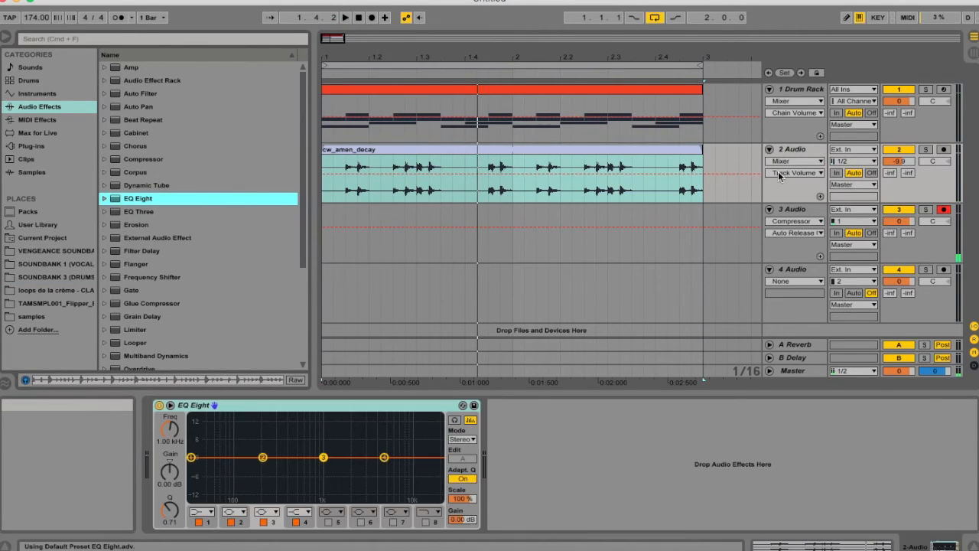
Set EQ Eight's first band to the steep low-cut filter at 285 Hz while the pattern plays
left_click(208, 512)
left_click(202, 442)
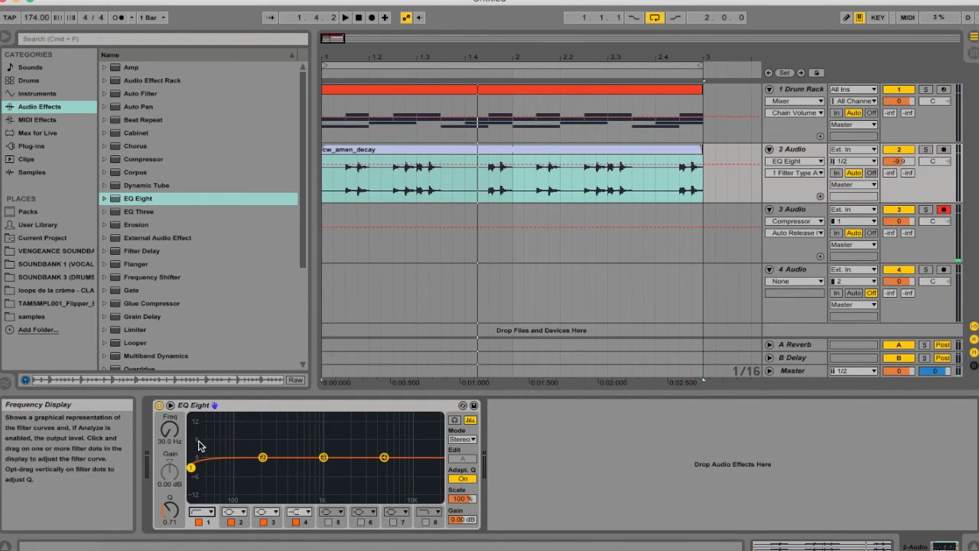
key("space")
left_click_drag(170, 429, 170, 381)
left_click(215, 514)
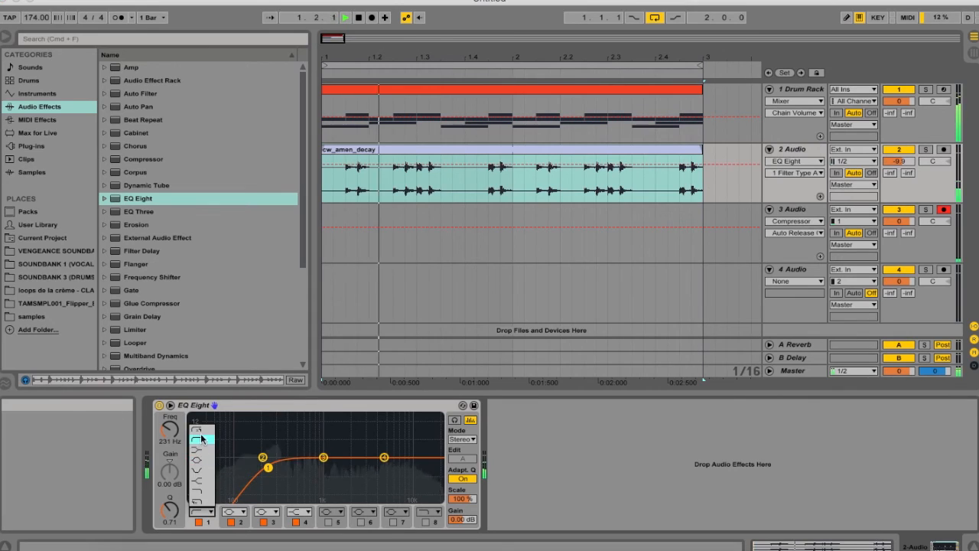
left_click(201, 429)
left_click_drag(171, 433, 172, 418)
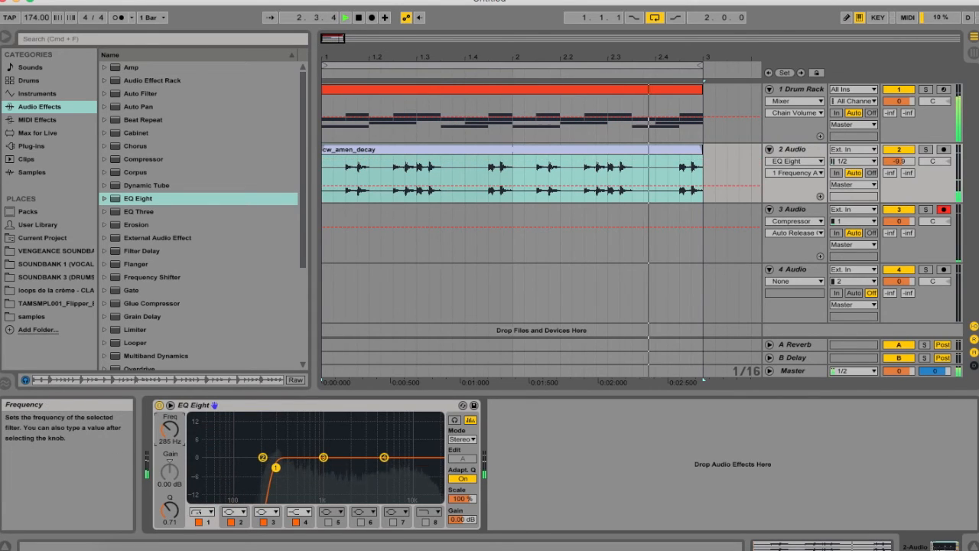
mouse_move(172, 418)
left_mouse_down()
mouse_move(172, 401)
mouse_move(171, 411)
left_mouse_up()
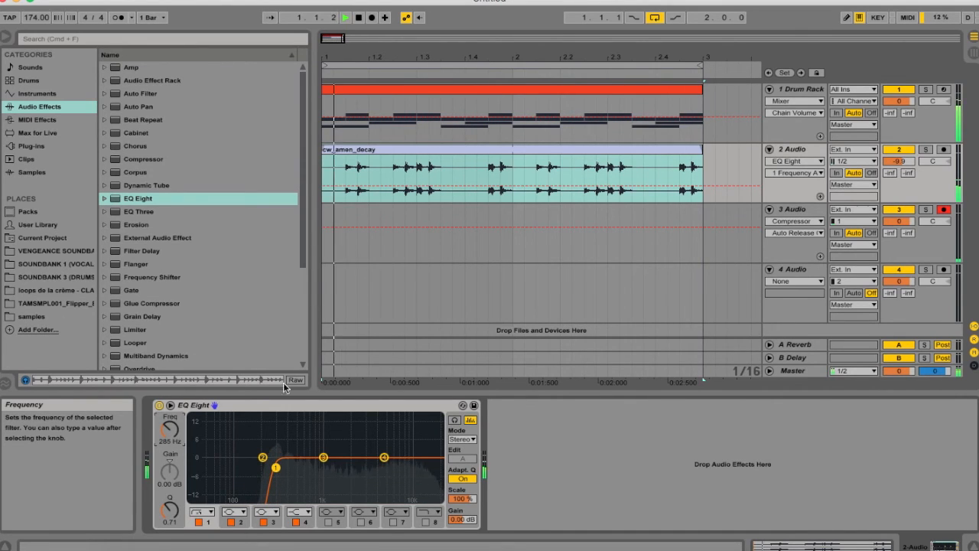
Set the amen track's volume to -10.5 dB and pan it to 6R
left_click_drag(612, 56, 611, 23)
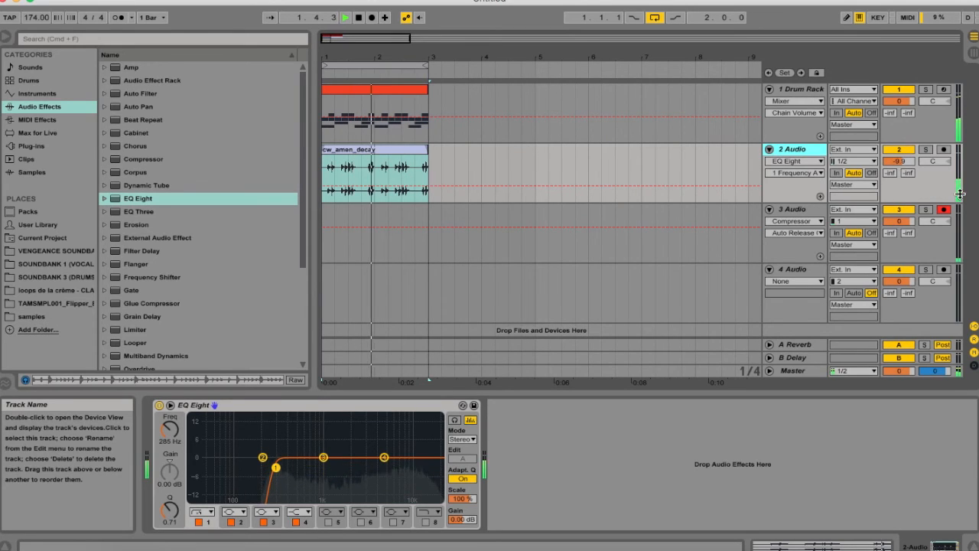
left_click_drag(960, 194, 960, 196)
left_click_drag(935, 161, 934, 156)
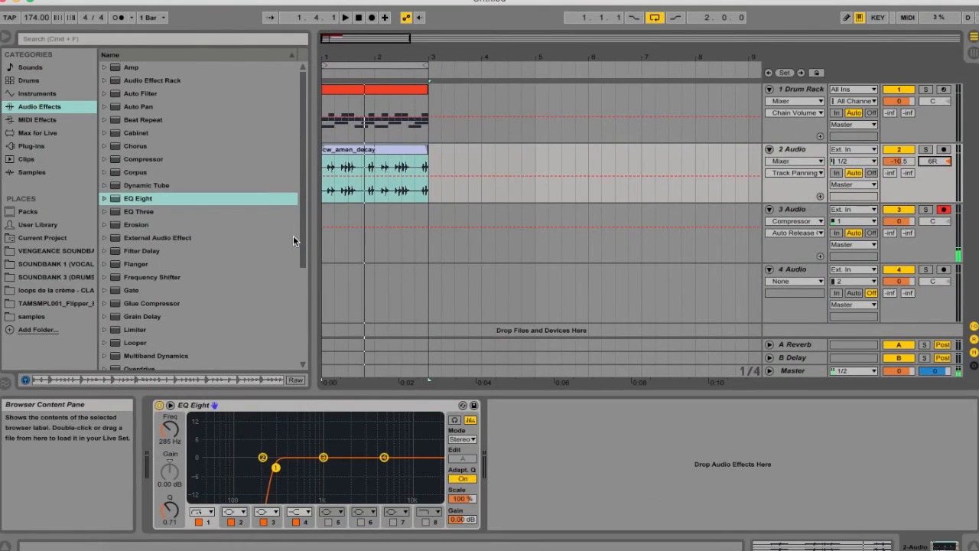
Browse SOUNDBANK 3 for drum loops and look through the Drum and Bass Loops folder down to the DC_Kit files
left_click(80, 251)
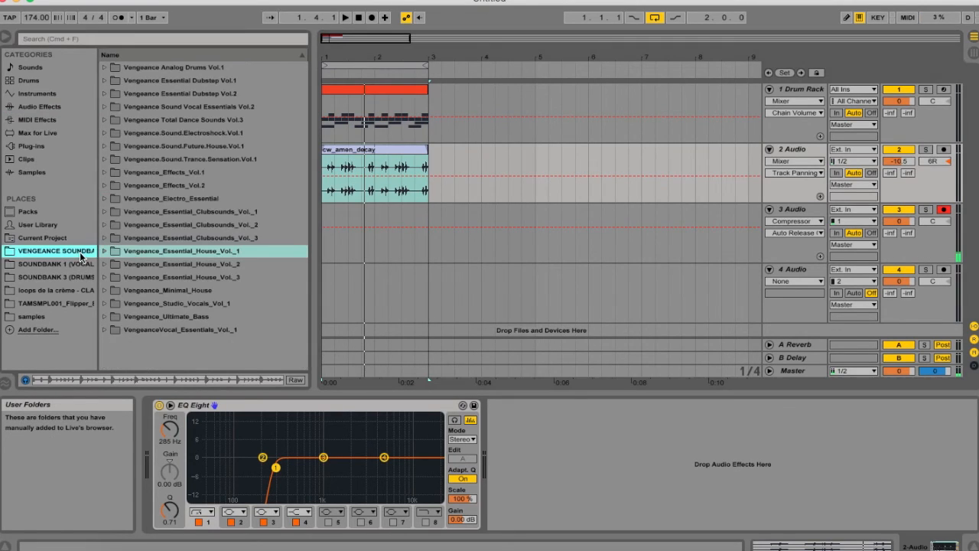
left_click(78, 277)
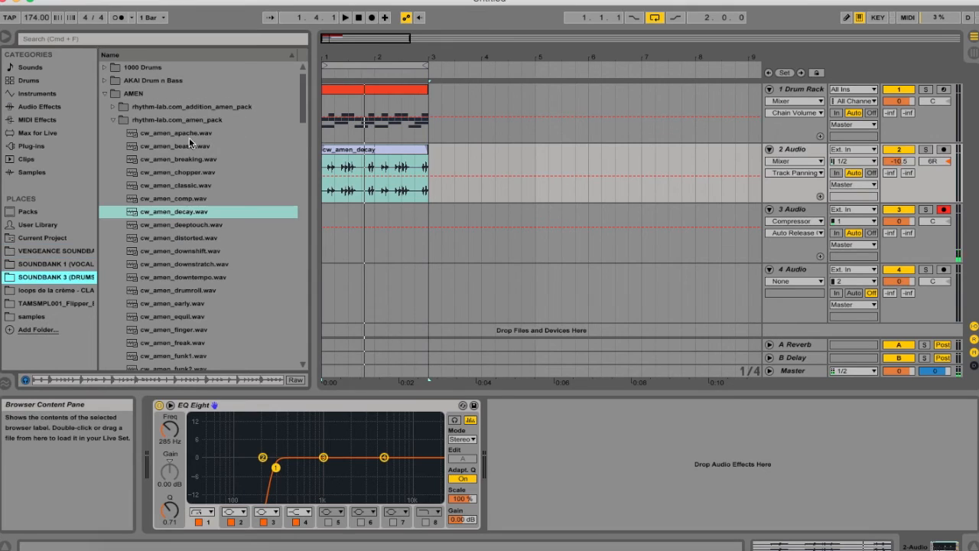
left_click(107, 95)
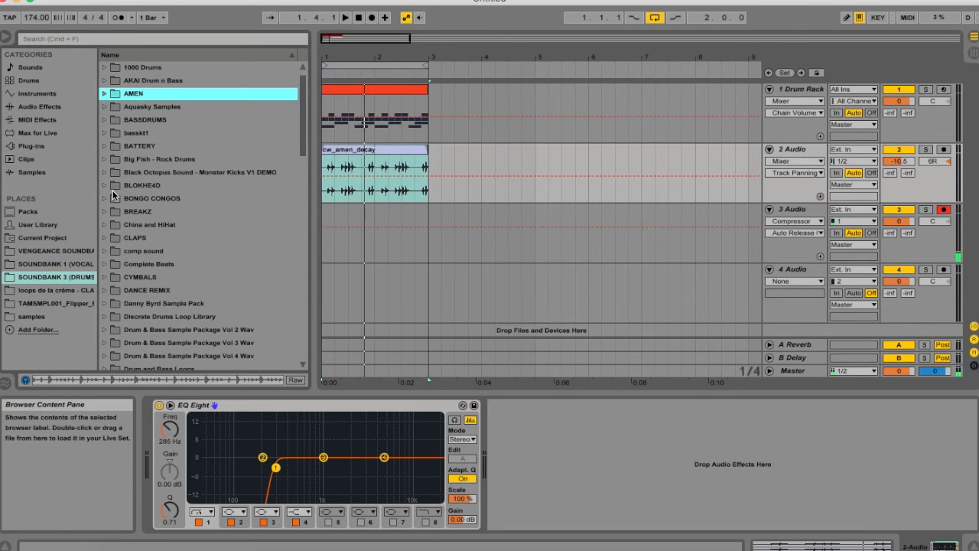
scroll(115, 202, "down", 5)
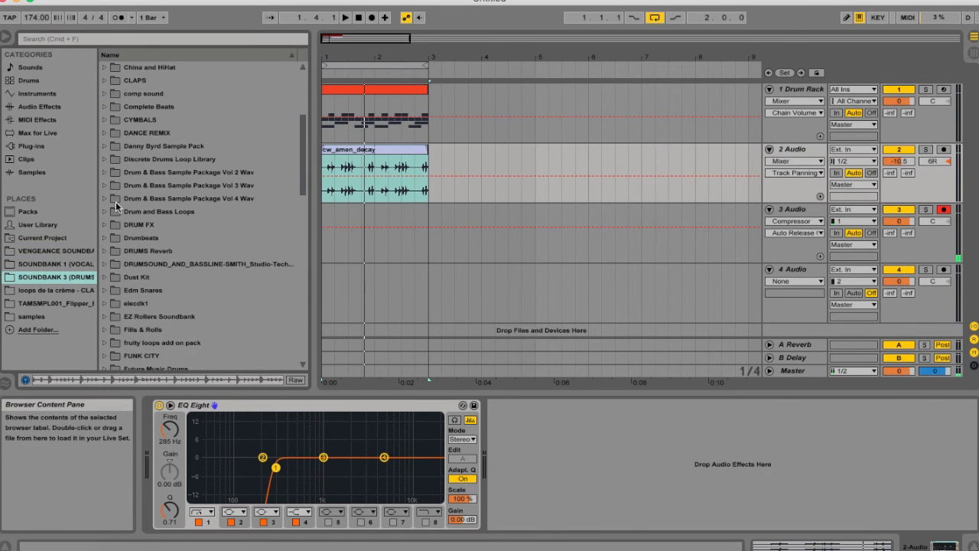
scroll(145, 218, "down", 1)
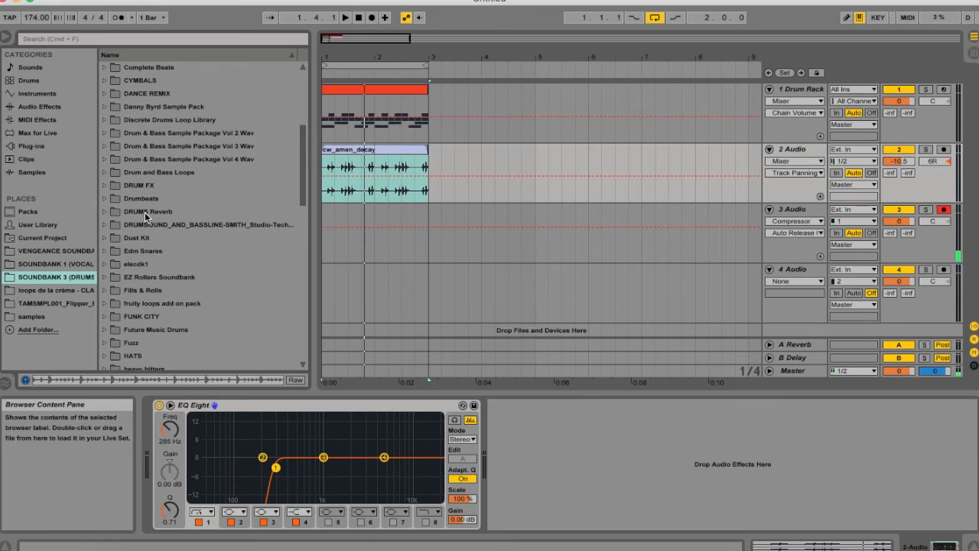
left_click(104, 171)
scroll(174, 256, "down", 5)
scroll(171, 253, "down", 6)
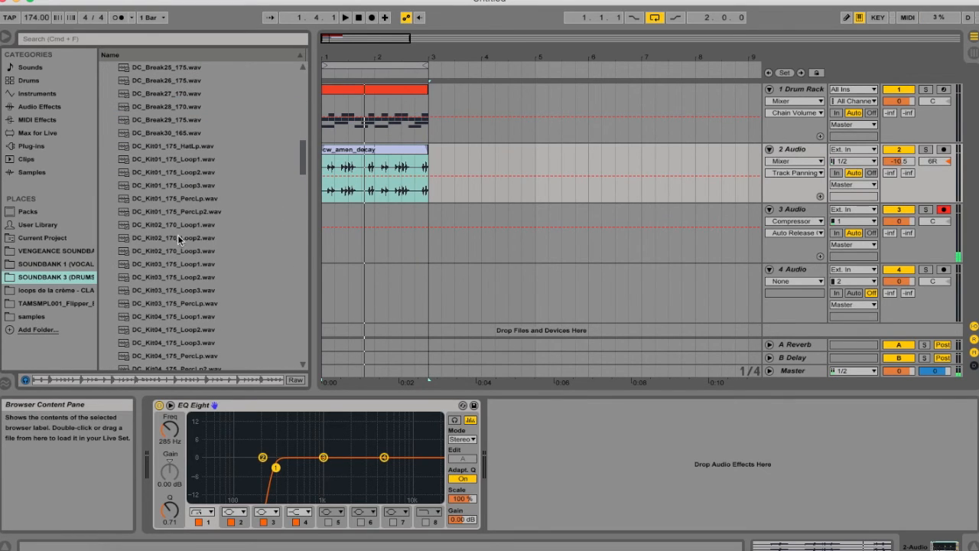
Audition the hat, percussion and drum loops from the DC_Kit01 to DC_Kit04 files
left_click(185, 198)
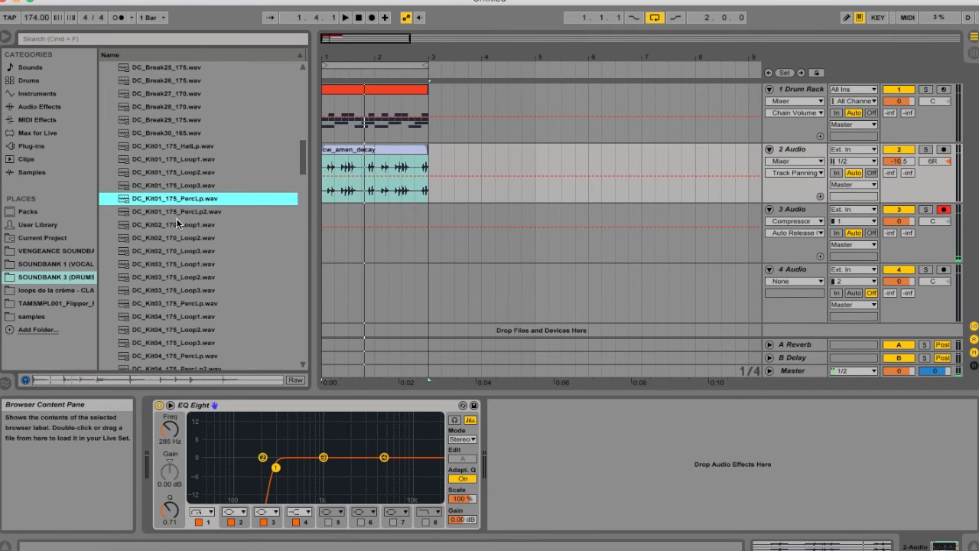
left_click(177, 211)
left_click(180, 172)
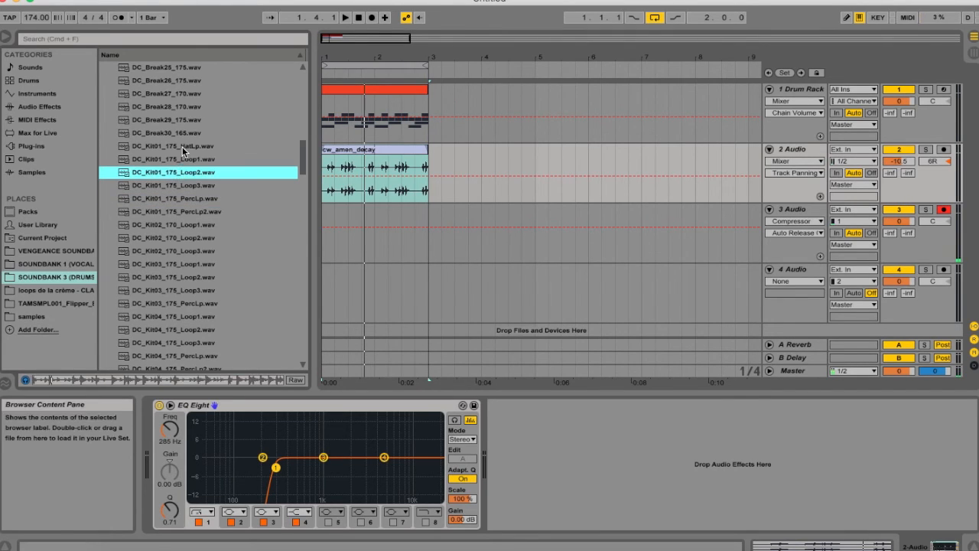
left_click(182, 146)
left_click(186, 225)
left_click(186, 237)
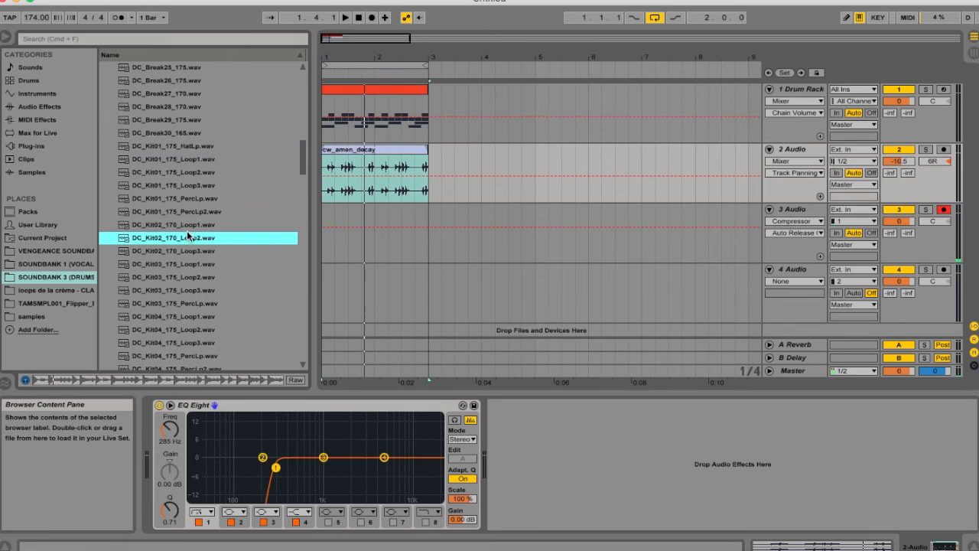
left_click(186, 252)
left_click(188, 288)
scroll(193, 293, "down", 1)
left_click(194, 267)
left_click(195, 277)
scroll(196, 284, "down", 1)
left_click(197, 281)
scroll(197, 291, "down", 2)
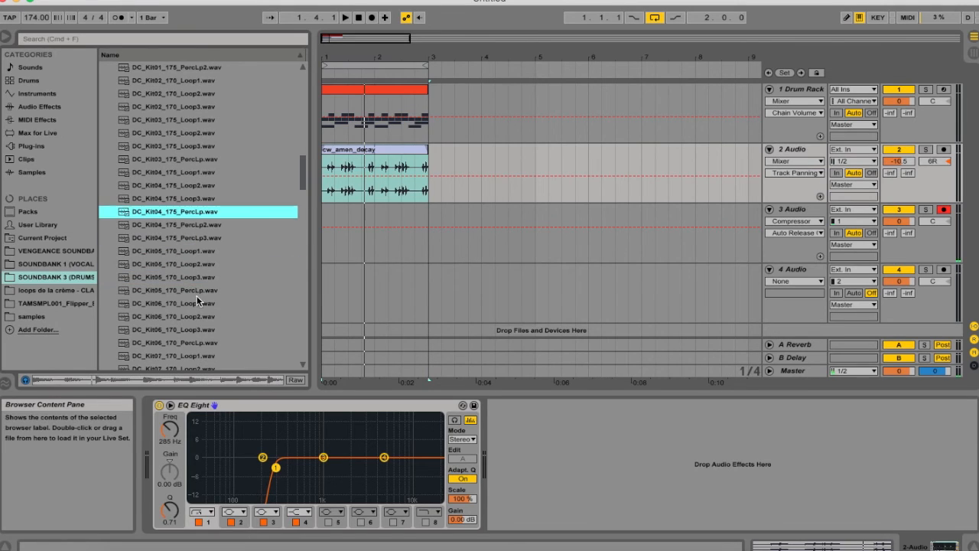
Preview loops from the DC_Kit05 to DC_Kit09 files, mainly the percussion loops
left_click(192, 250)
left_click(194, 277)
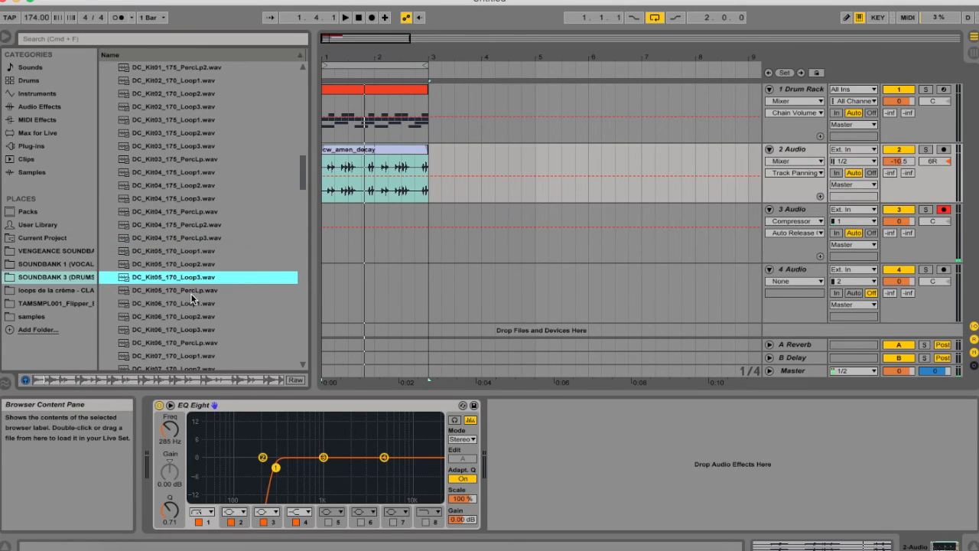
left_click(191, 291)
scroll(197, 306, "down", 4)
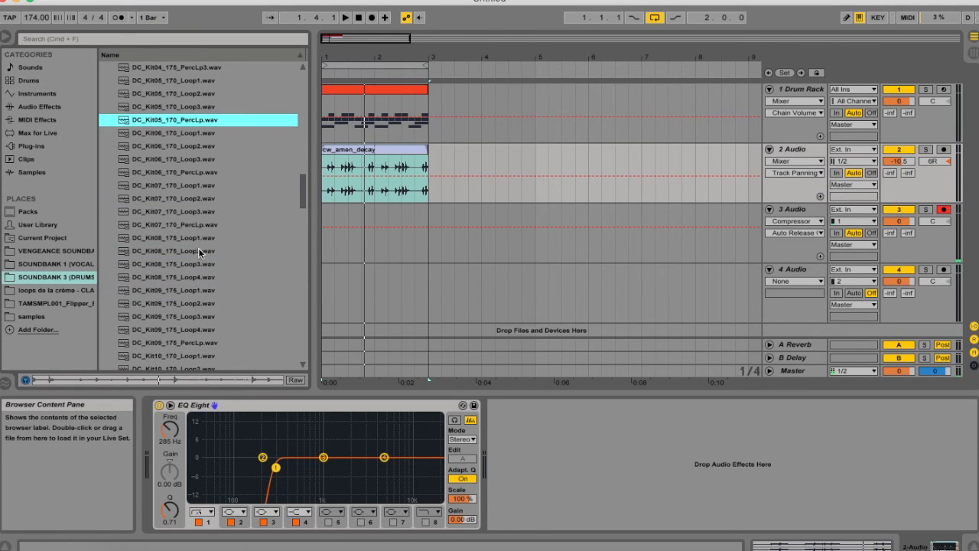
left_click(201, 225)
scroll(206, 278, "down", 1)
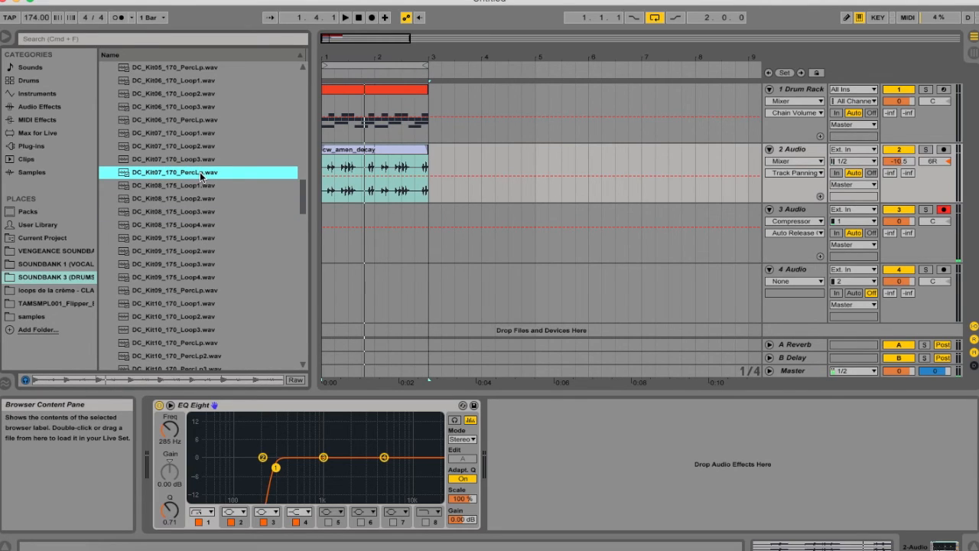
left_click(218, 290)
scroll(233, 298, "down", 1)
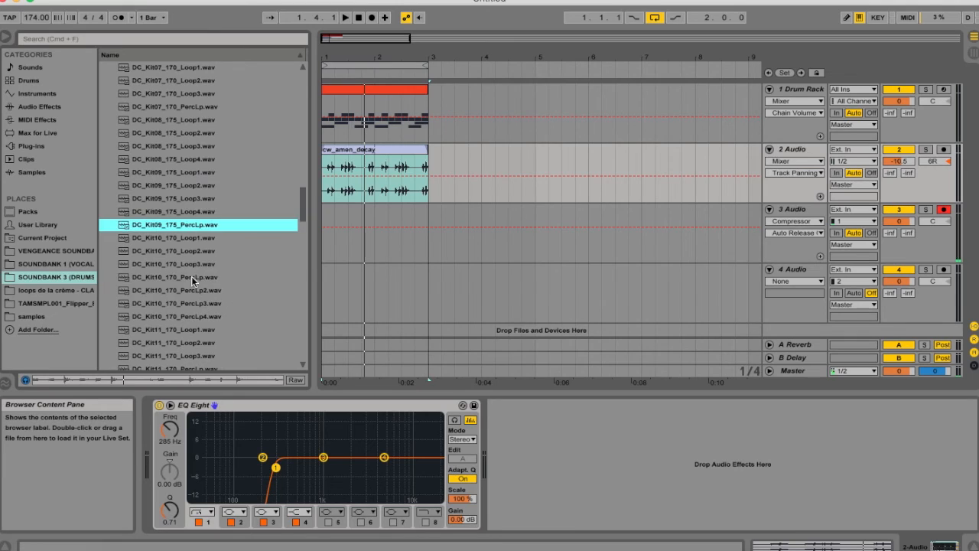
Listen through the percussion loops of DC_Kit10, DC_Kit11, DC_Kit12 and the first one of DC_Kit13
left_click(222, 278)
left_click(207, 290)
scroll(207, 291, "down", 1)
left_click(202, 266)
left_click(201, 278)
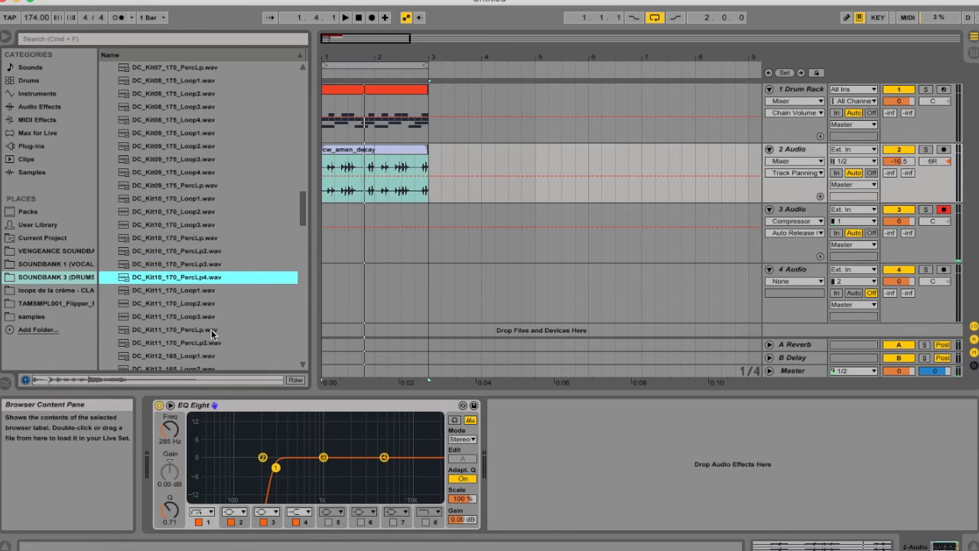
left_click(200, 329)
scroll(201, 321, "down", 3)
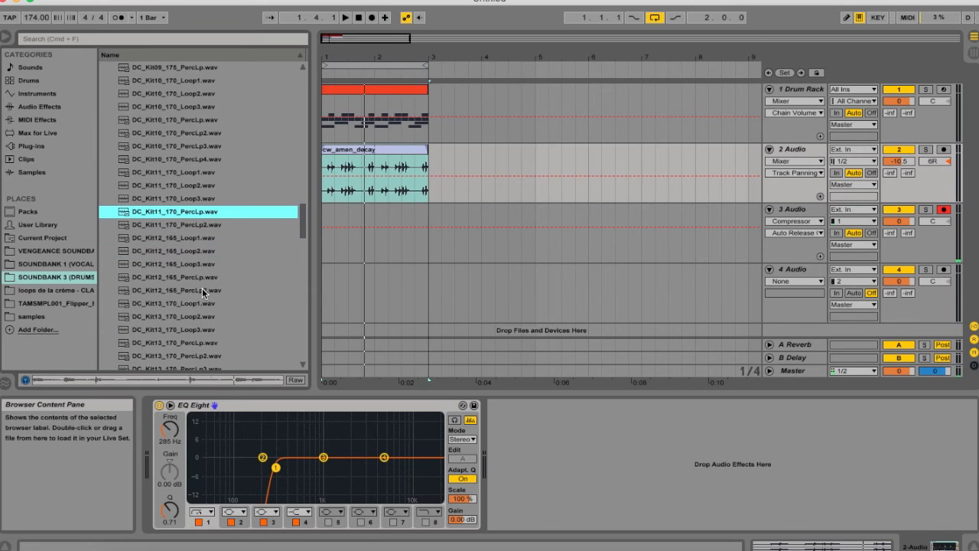
left_click(203, 280)
left_click(206, 290)
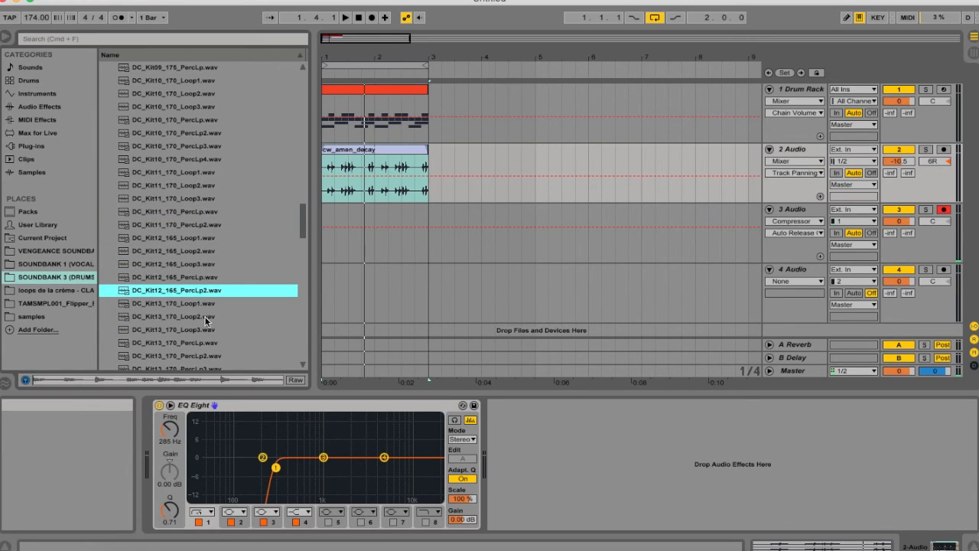
left_click(206, 343)
scroll(208, 332, "down", 2)
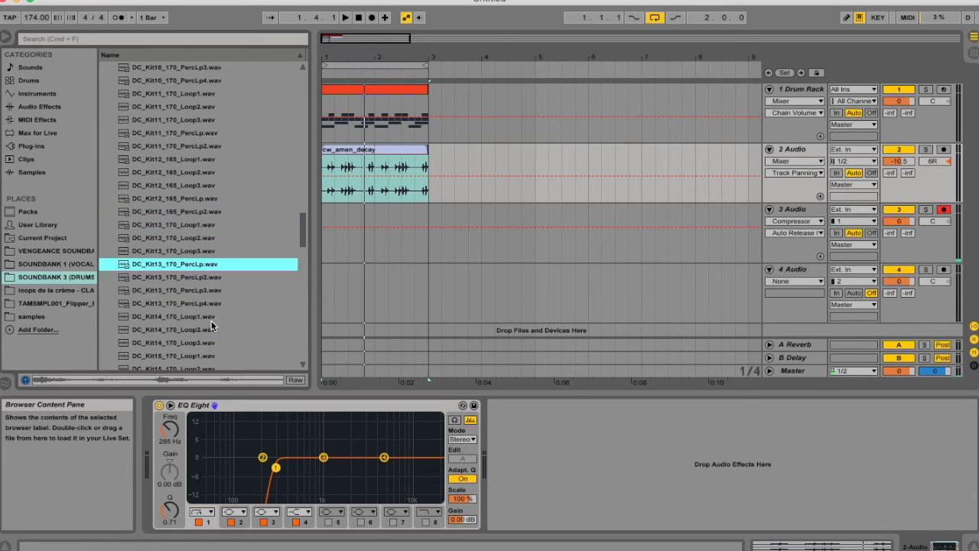
Compare the DC_Kit13 percussion loops, place DC_Kit13_170_PercLp2.wav at the start of audio track 3 and open the clip's sample settings
left_click(204, 276)
left_click(200, 267)
left_click(207, 277)
left_click(202, 290)
left_click(202, 303)
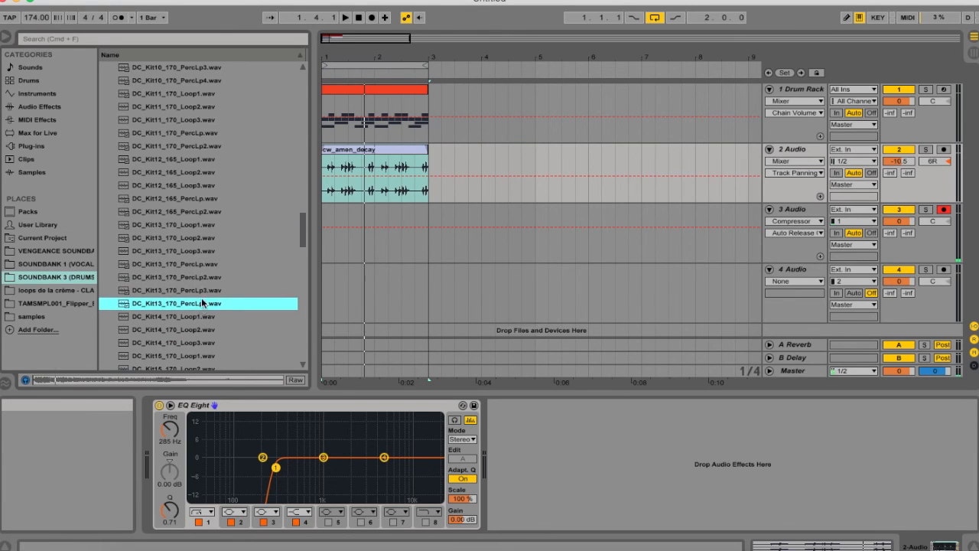
left_click(202, 277)
left_click_drag(323, 249, 327, 229)
double_click(329, 211)
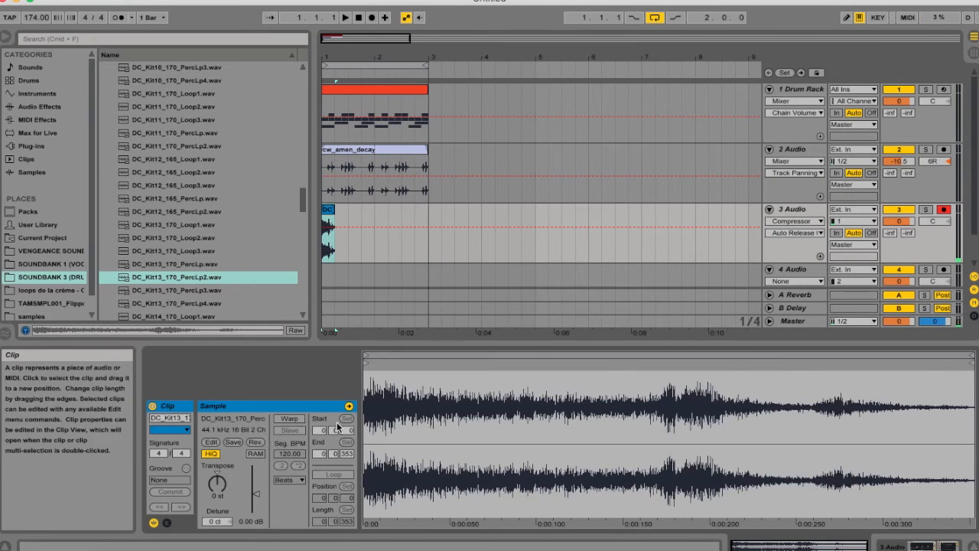
Turn on Warp for the percussion clip and move its end warp marker to bring the segment tempo to 170 BPM
left_click(289, 419)
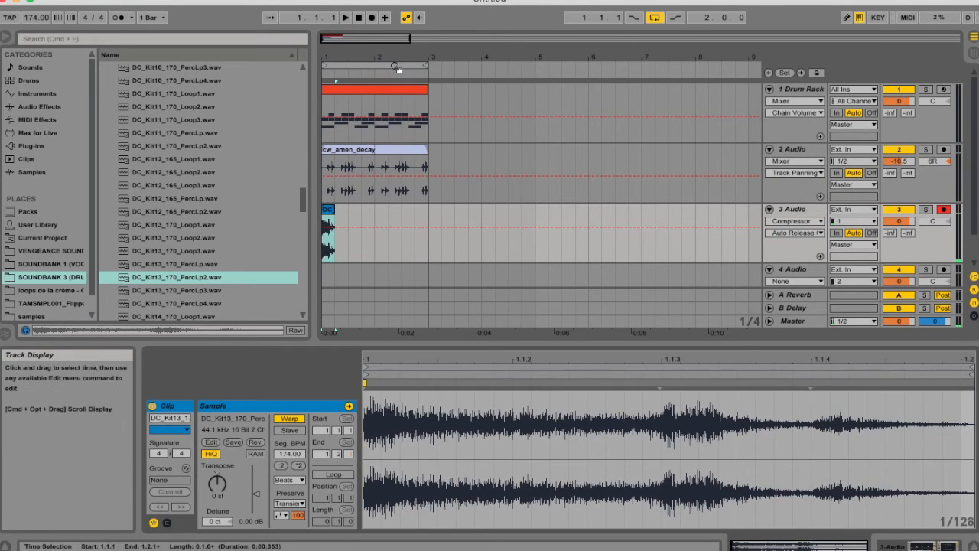
left_click_drag(327, 59, 329, 164)
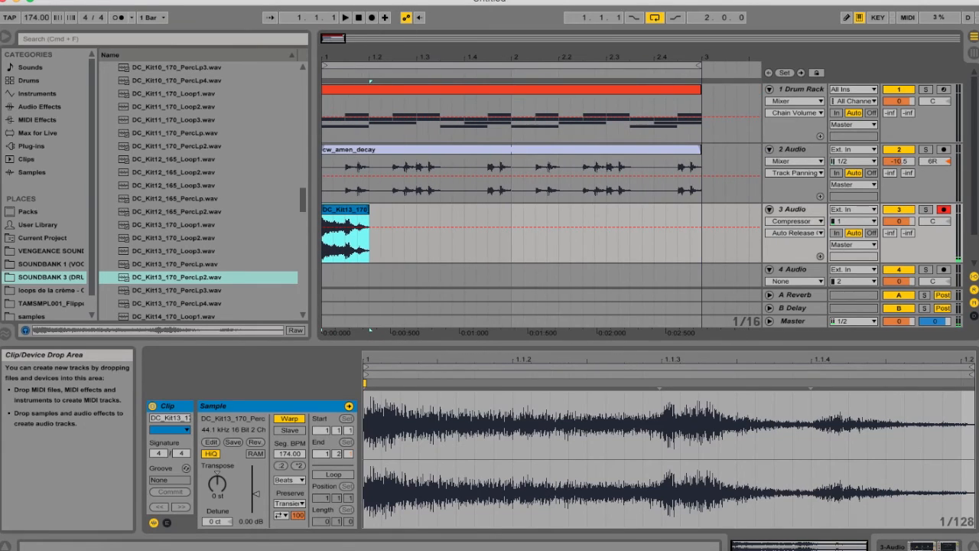
left_click(971, 385)
left_click_drag(972, 385, 961, 374)
Enable looping for the one-beat percussion clip and extend it to bar 3, matching the two-bar pattern
left_click_drag(367, 209, 401, 210)
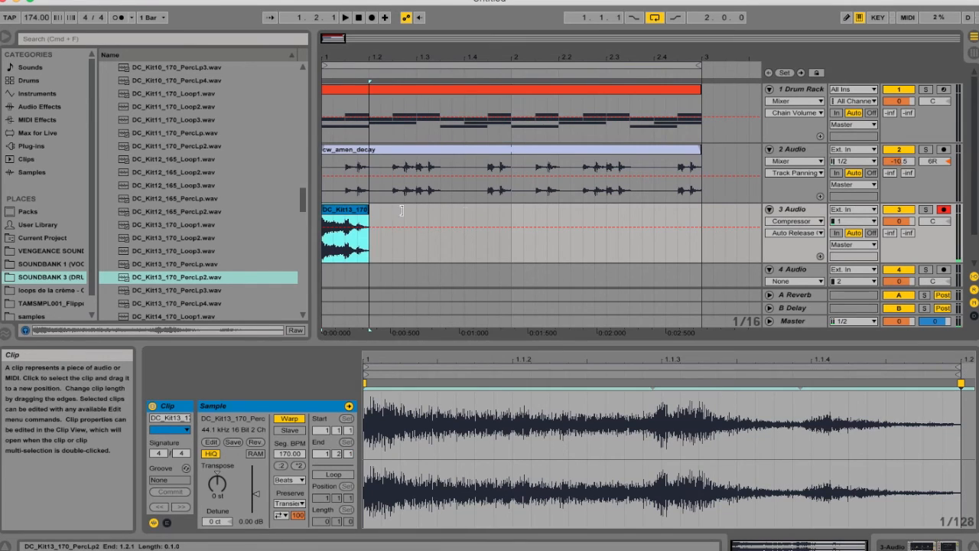
left_click(346, 474)
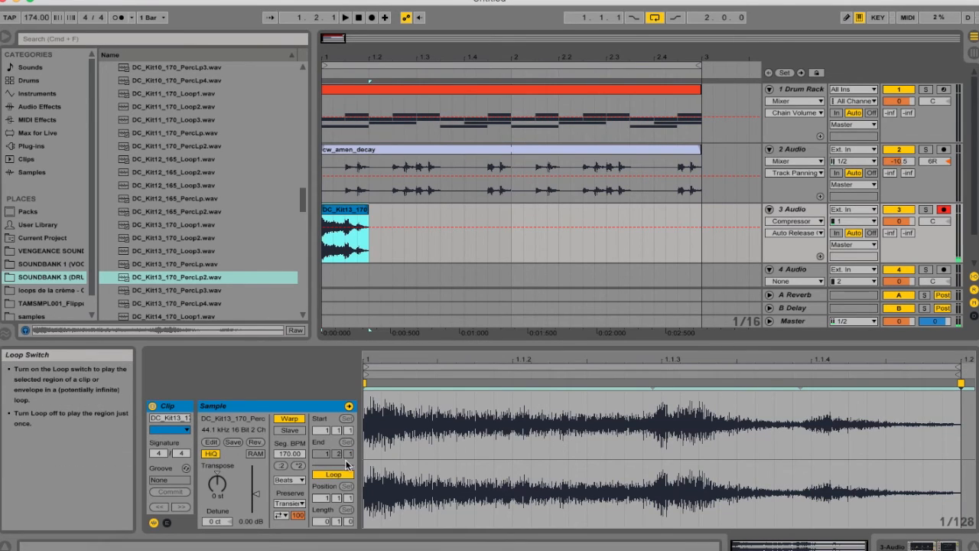
left_click_drag(369, 225, 700, 217)
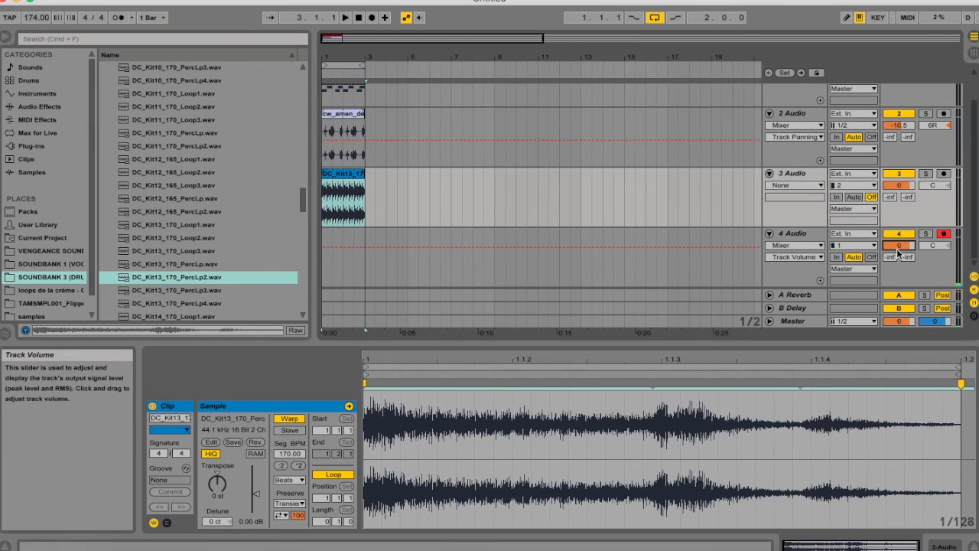
Pan the percussion loop track to 8L and set its volume to -17.9 dB while listening to the full pattern
left_click(325, 191)
left_click_drag(340, 57, 339, 76)
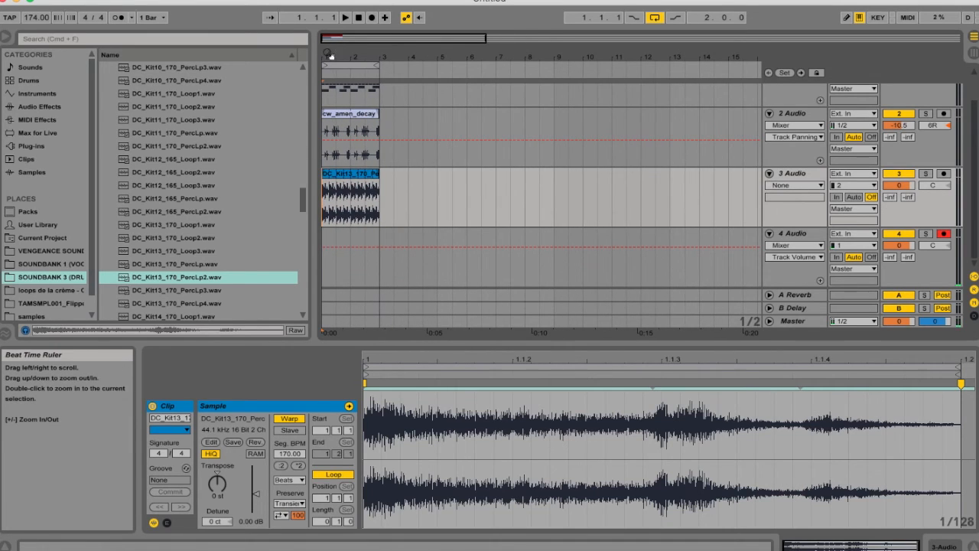
left_click_drag(898, 185, 899, 200)
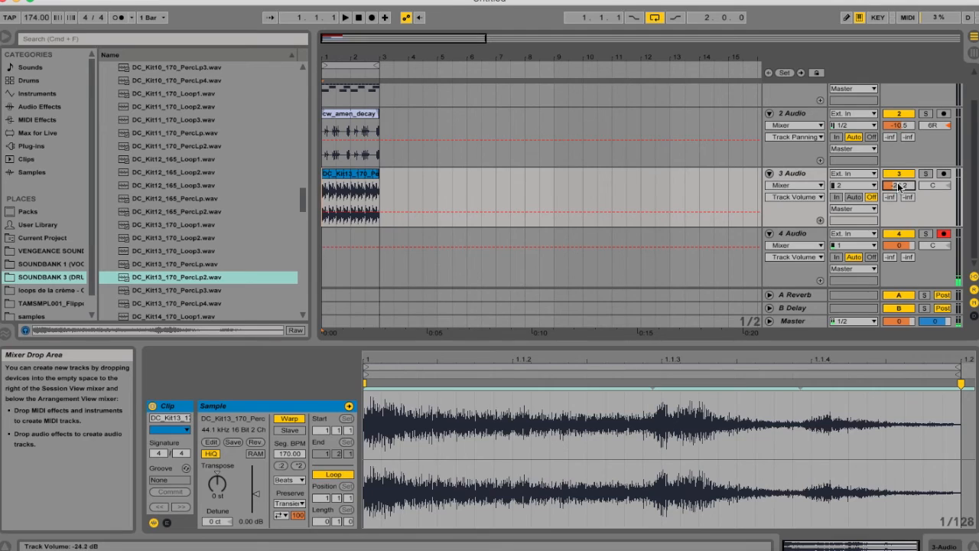
left_click_drag(933, 185, 933, 189)
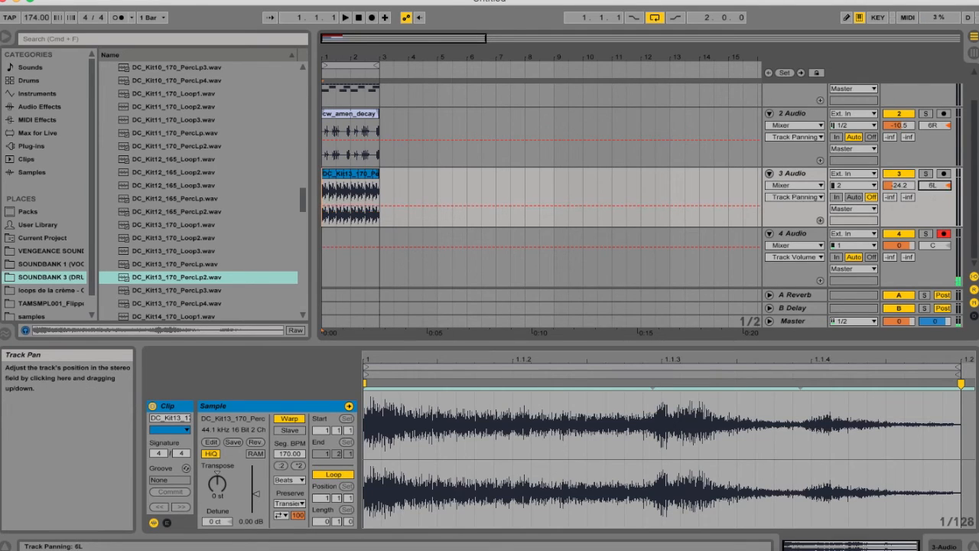
key("space")
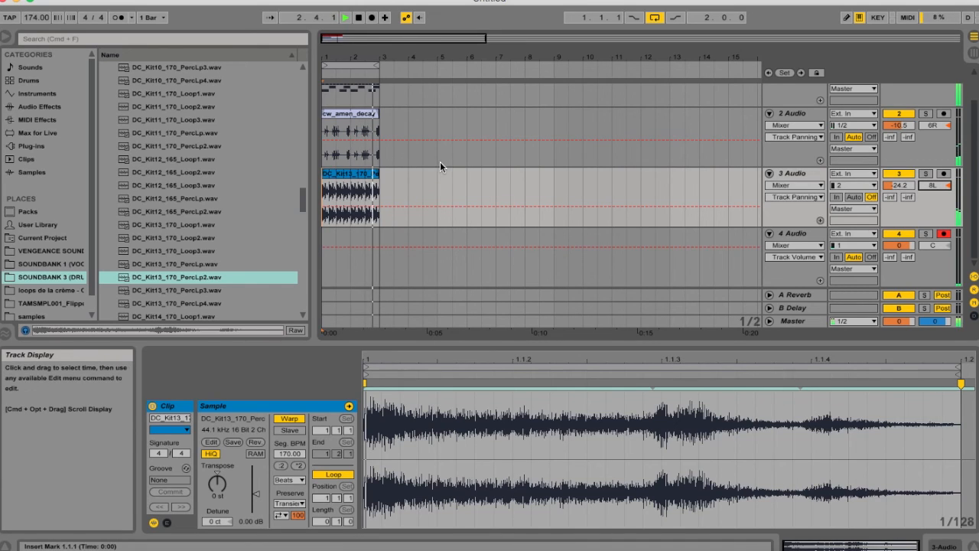
scroll(395, 150, "up", 2)
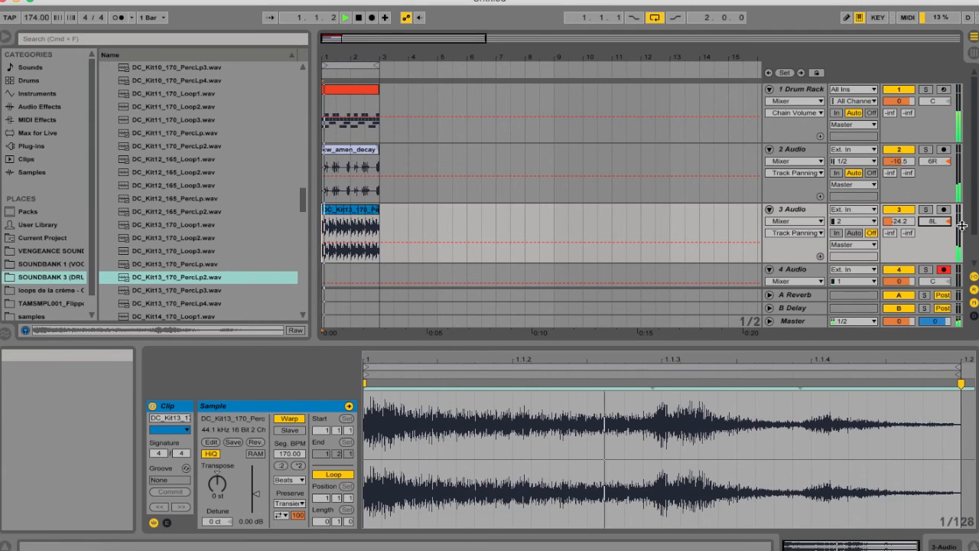
left_click(904, 221)
left_click_drag(904, 221, 905, 212)
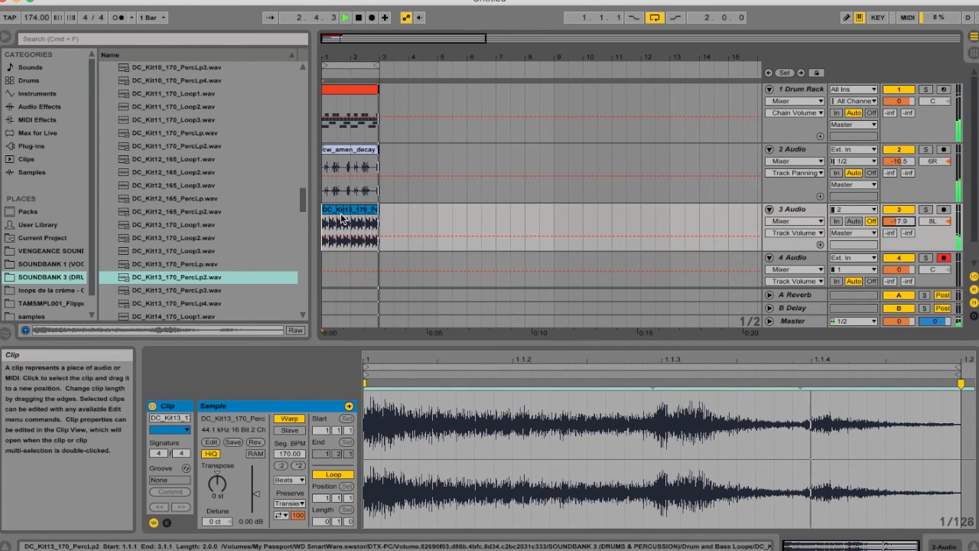
key("space")
Review the Drum Rack clip's notes and play the two-bar layered pattern from the start
scroll(397, 136, "down", 1)
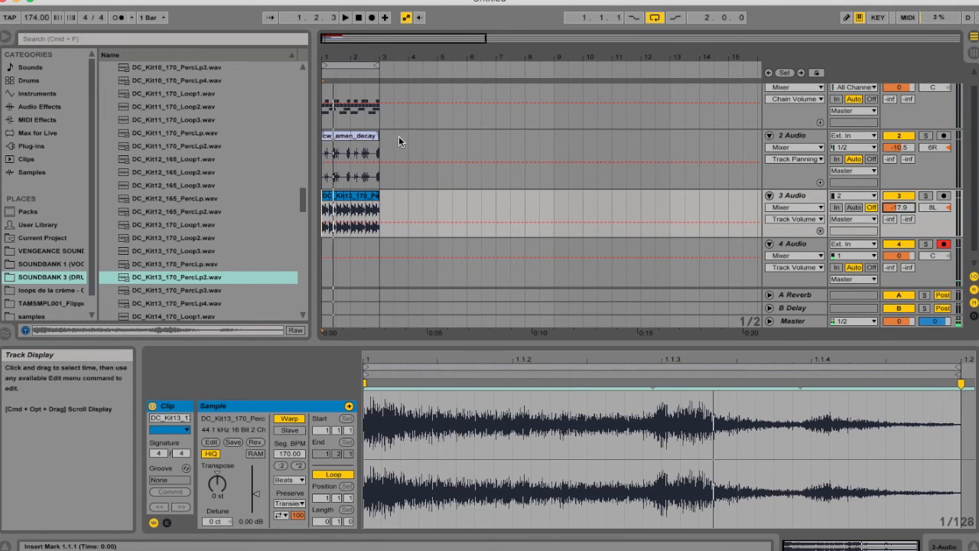
scroll(398, 137, "up", 1)
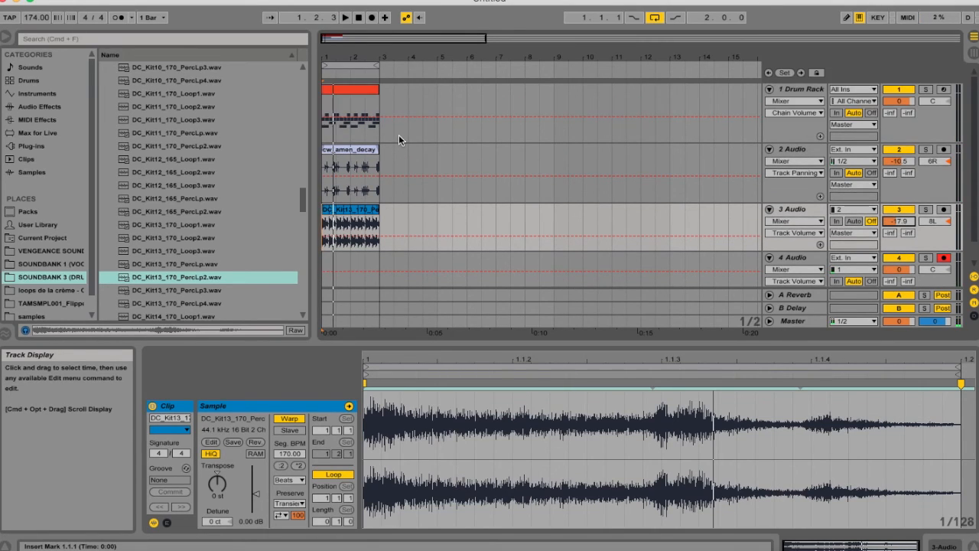
left_click_drag(337, 57, 336, 87)
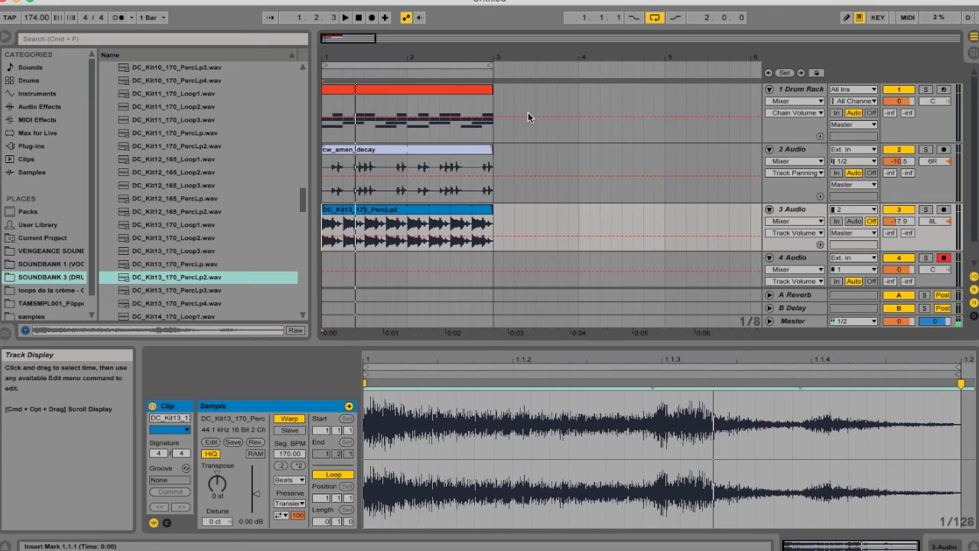
left_click_drag(488, 61, 487, 43)
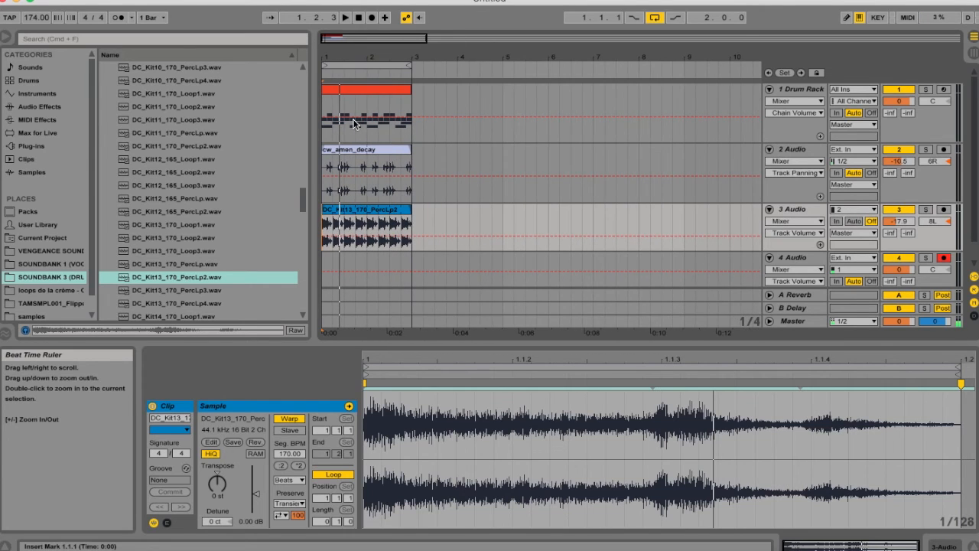
left_click(324, 139)
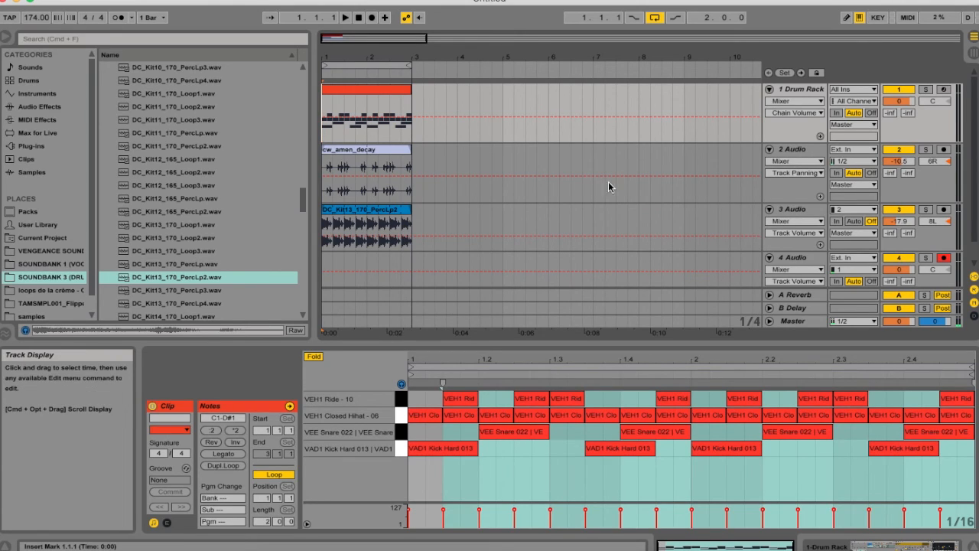
key("space")
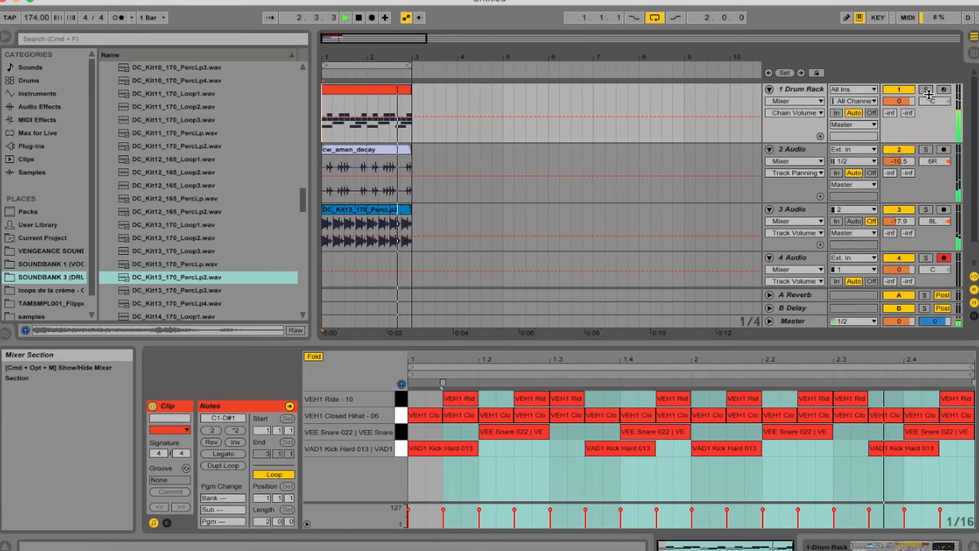
key("space")
Extend the arrangement loop to four bars and lengthen the drum, amen and percussion clips to bar 5
left_click_drag(412, 65, 499, 66)
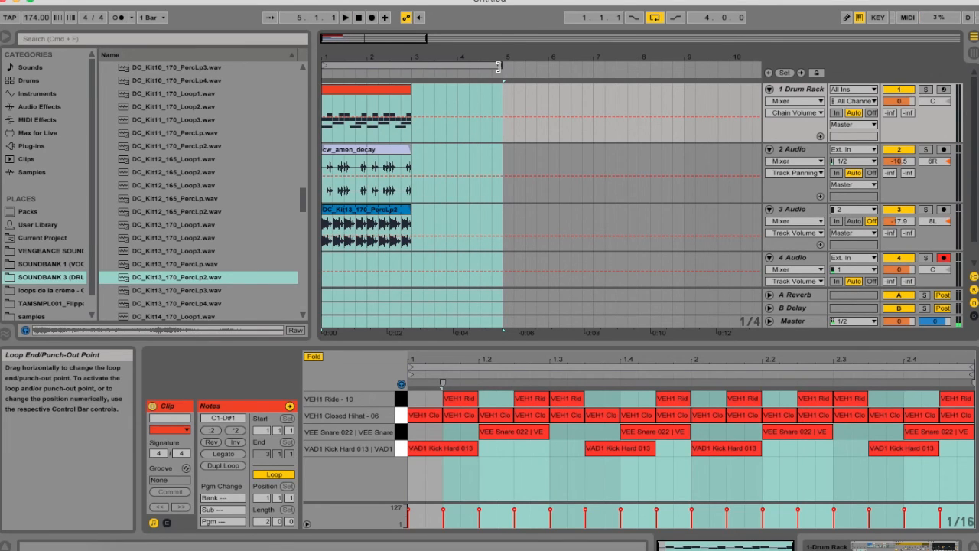
left_click_drag(409, 90, 503, 89)
left_click(481, 112)
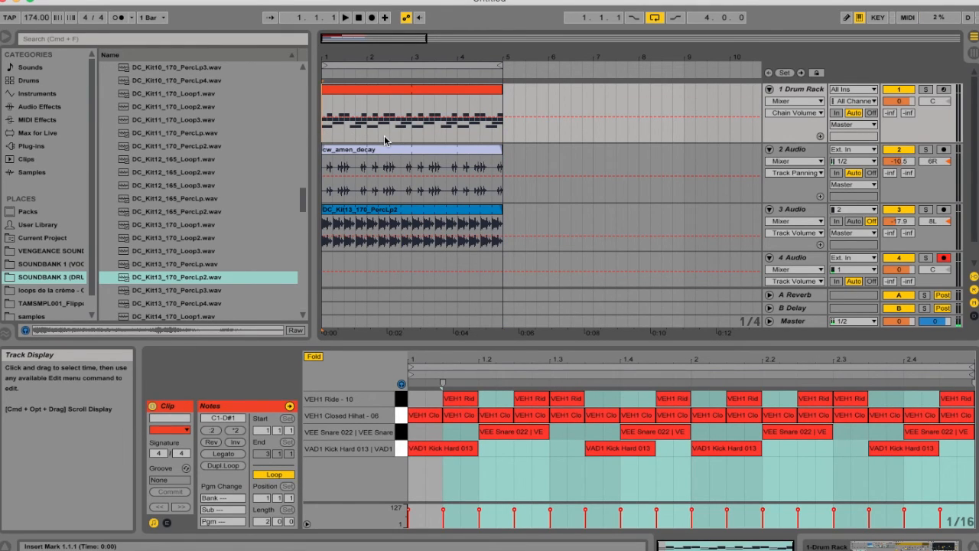
scroll(384, 135, "down", 1)
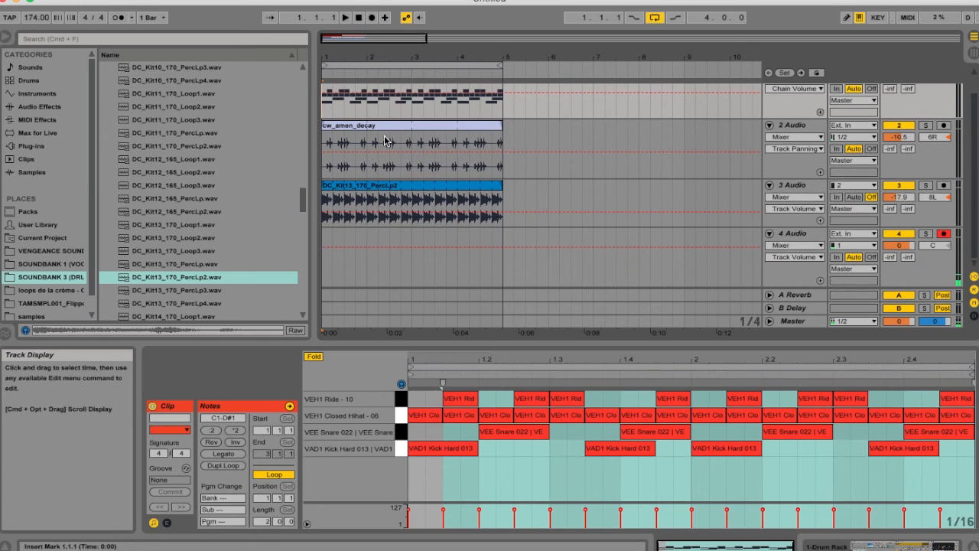
scroll(387, 141, "up", 1)
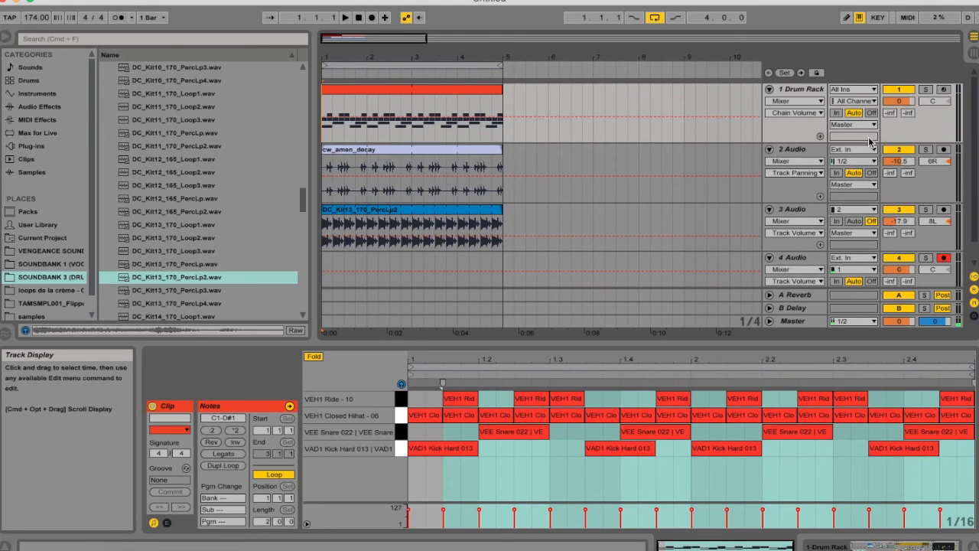
Insert a new MIDI track directly below the percussion loop track
scroll(806, 209, "down", 1)
right_click(800, 186)
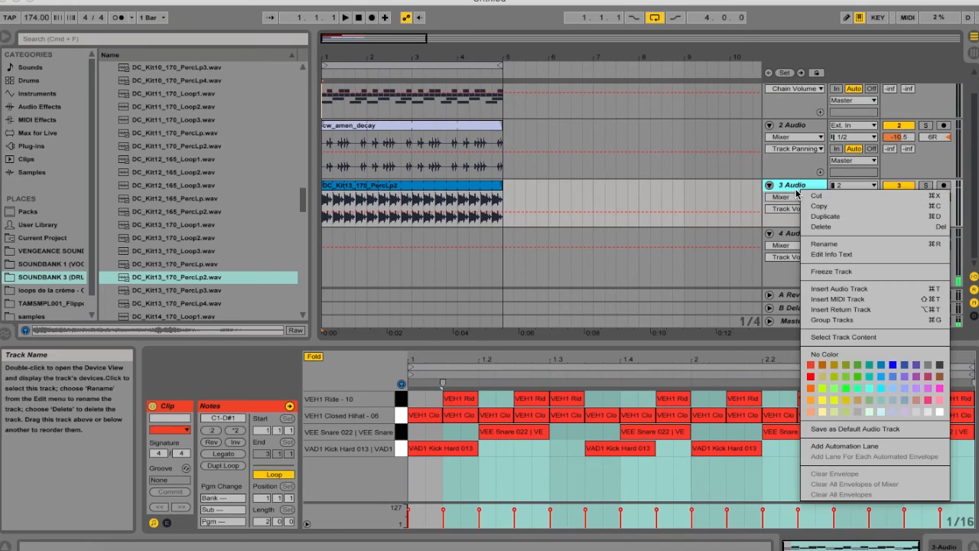
left_click(862, 299)
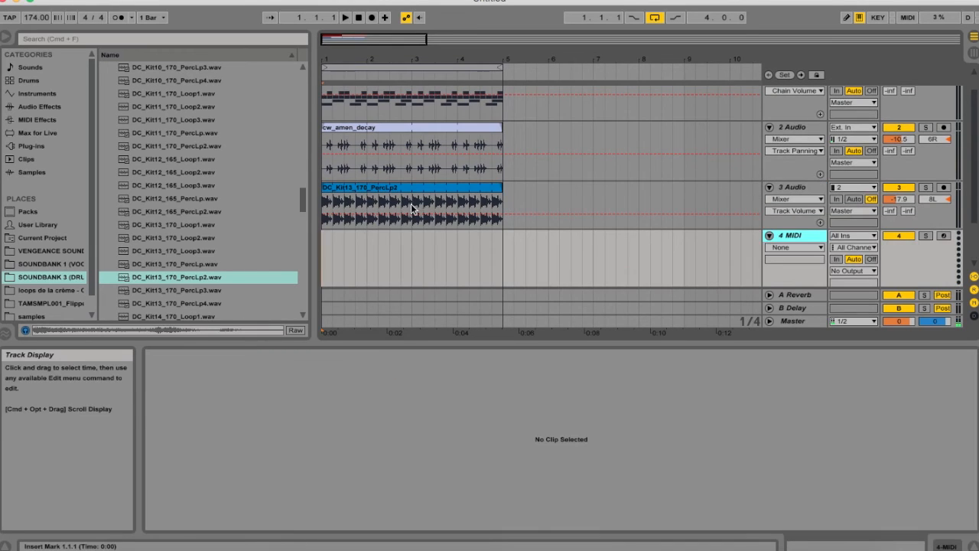
left_click(326, 255)
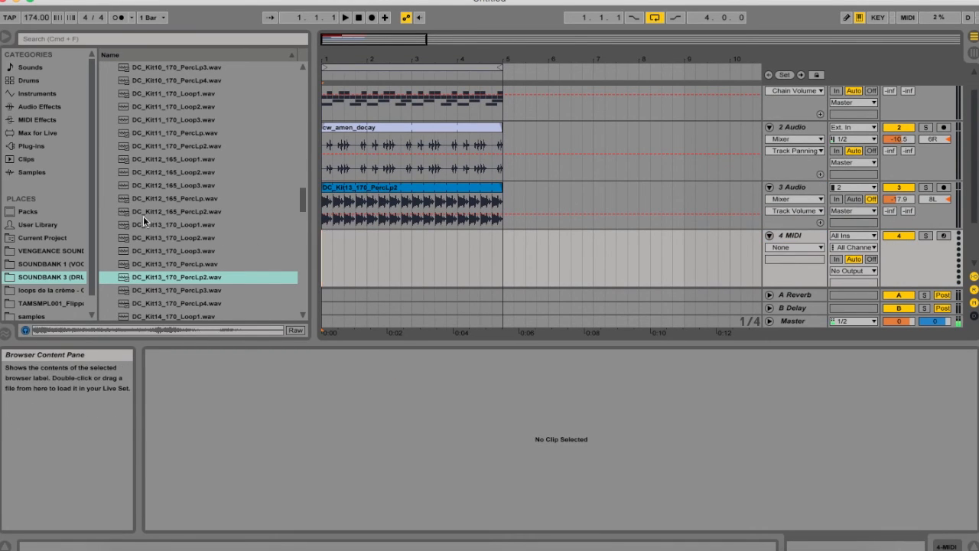
Load the Native Instruments Massive Audio Unit onto the new MIDI track
left_click(51, 132)
left_click(50, 119)
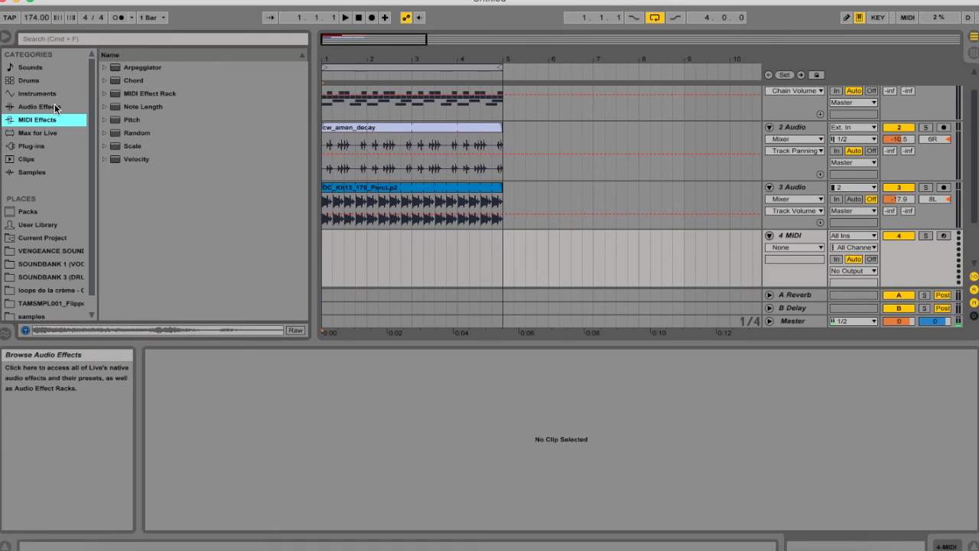
left_click(42, 146)
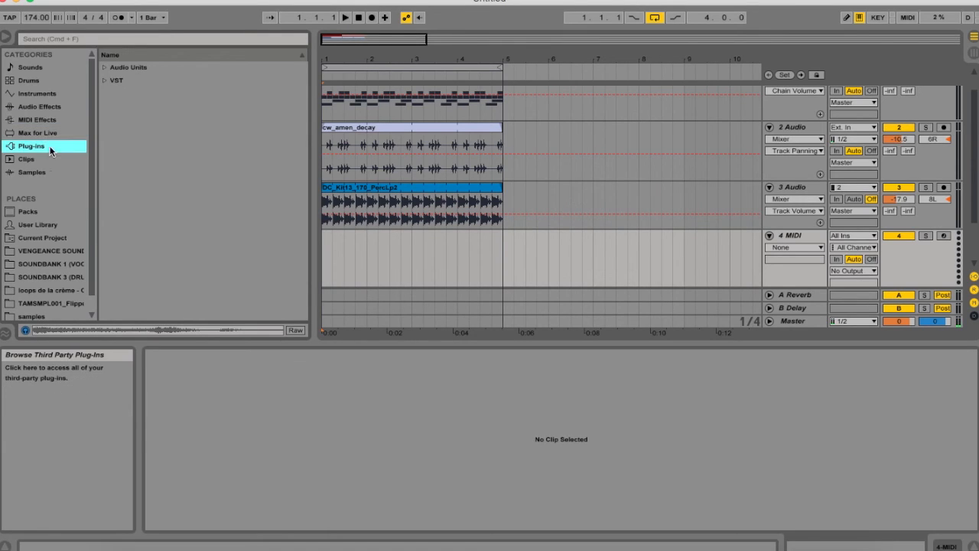
left_click(104, 68)
left_click(113, 120)
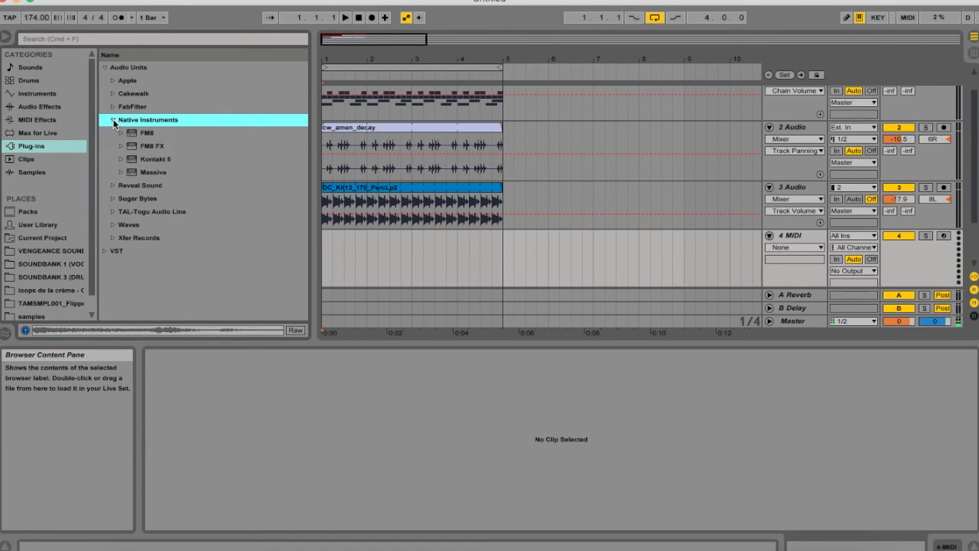
left_click(150, 171)
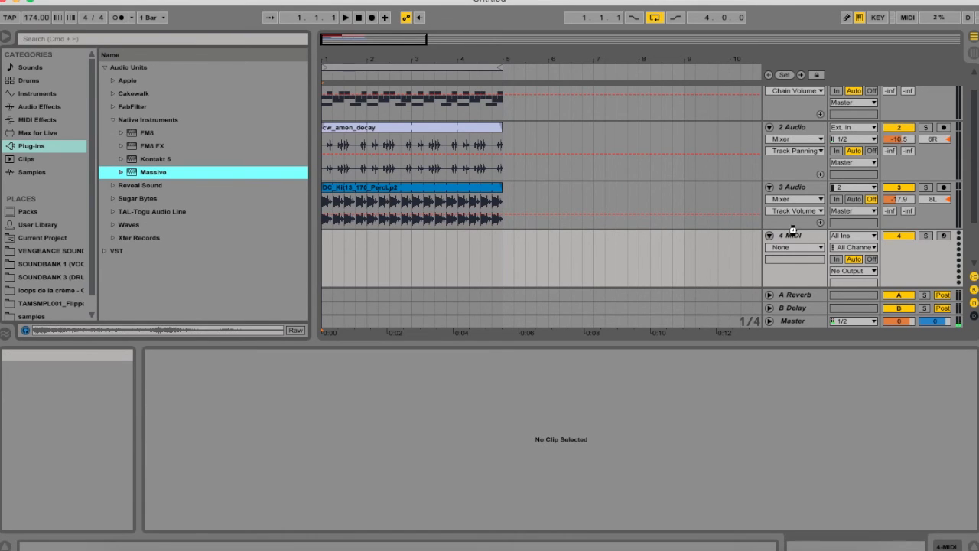
left_click_drag(794, 235, 794, 236)
Arm the Massive track, lower the computer keyboard's octave range to C0–D1 for bass notes, and close the synth window
left_click_drag(384, 19, 546, 77)
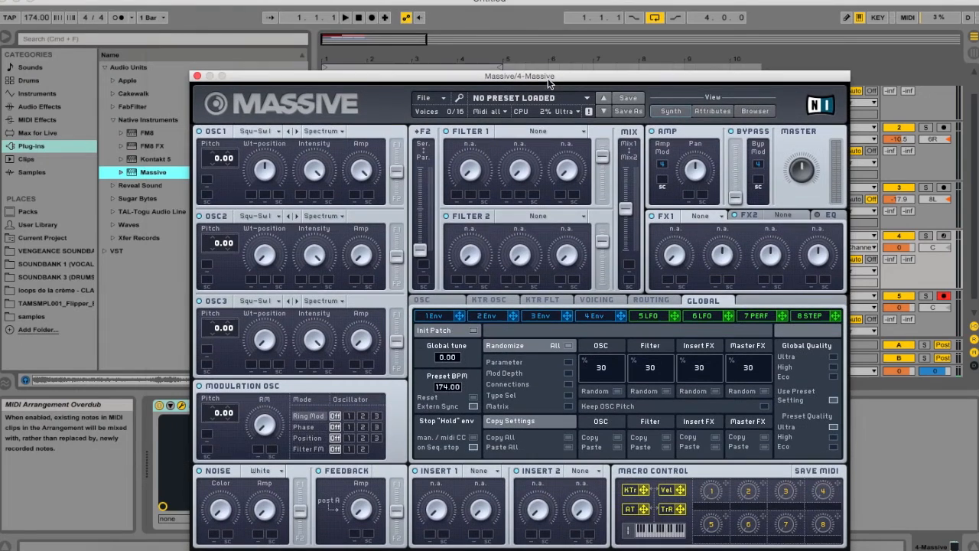
left_click_drag(612, 77, 629, 360)
left_click(944, 236)
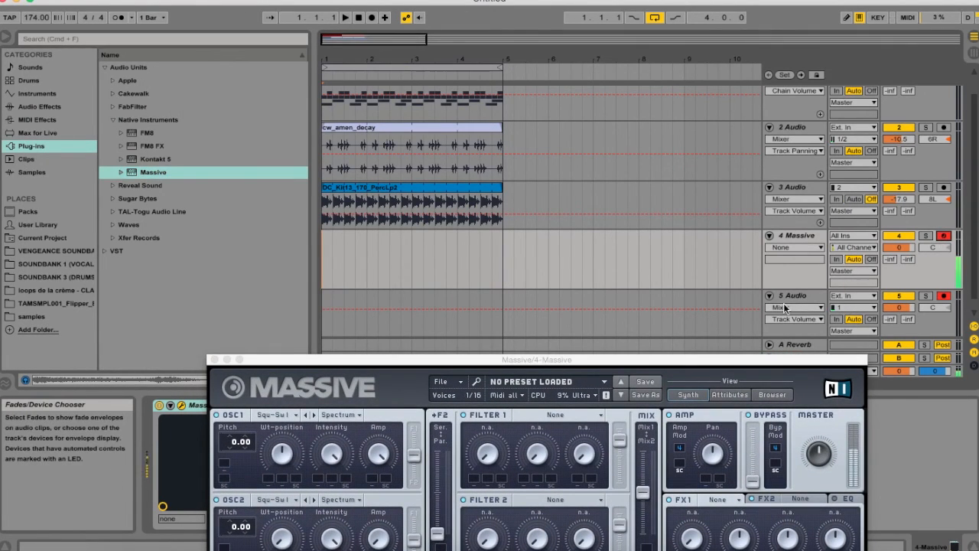
key("z")
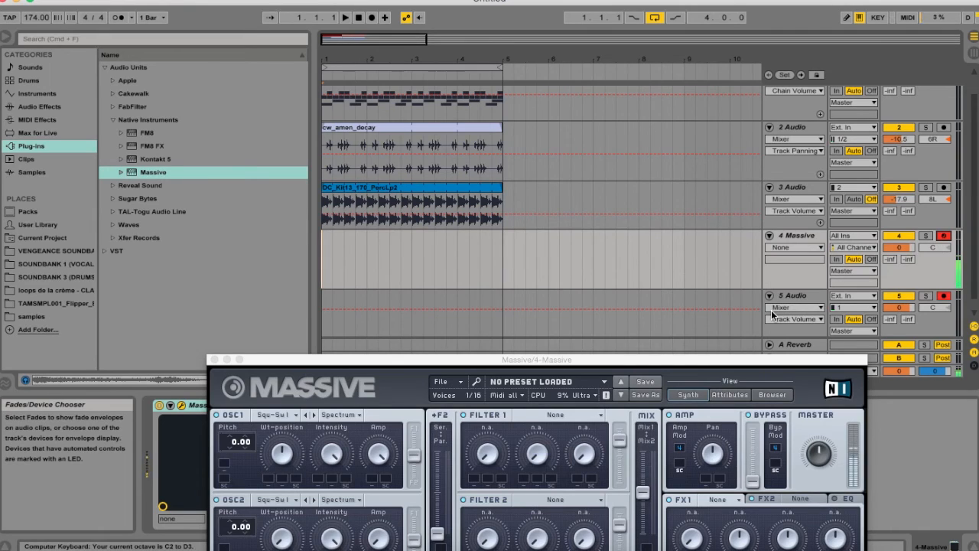
key("z")
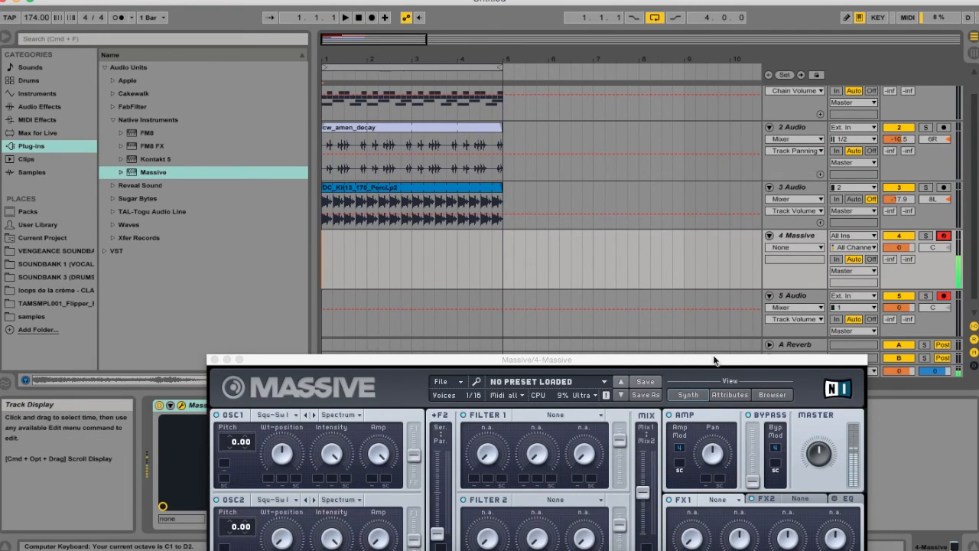
left_click_drag(714, 360, 720, 313)
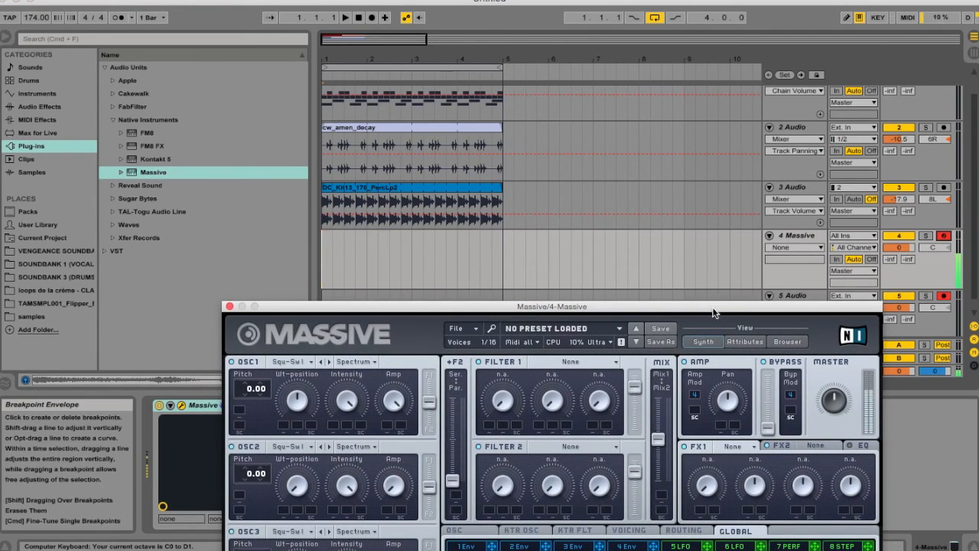
left_click_drag(546, 316, 680, 228)
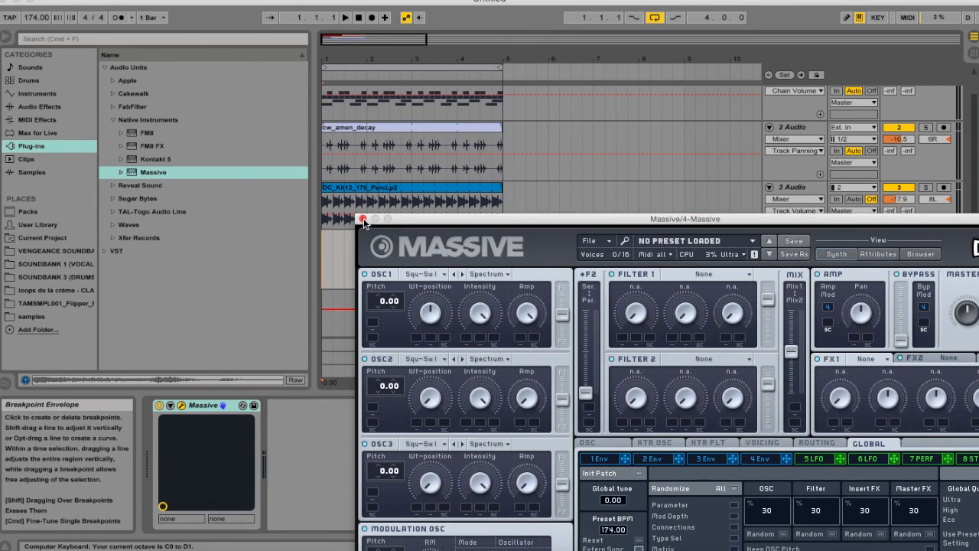
left_click(363, 219)
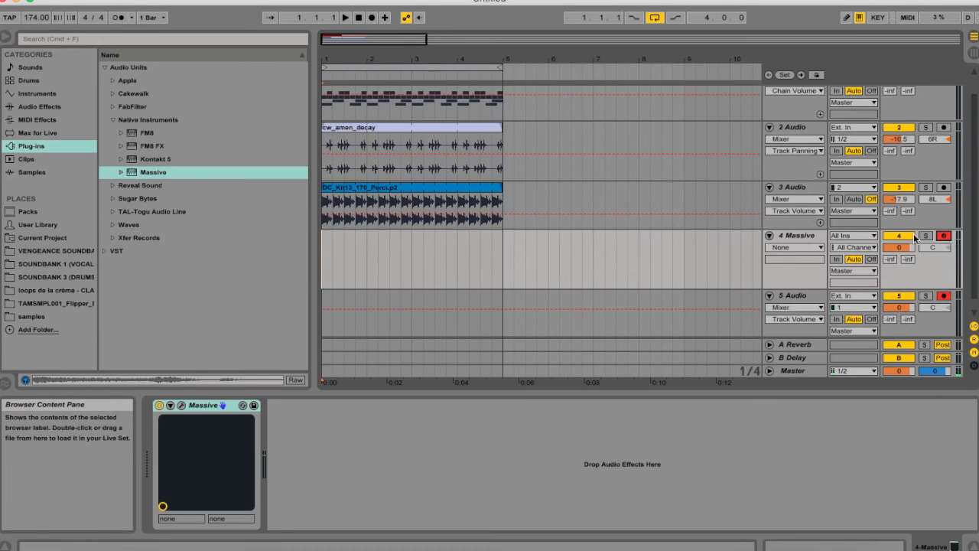
Disarm the Massive track, create an empty one-bar MIDI clip at bar 1 and open its note editor
left_click(943, 239)
left_click_drag(322, 261, 372, 266)
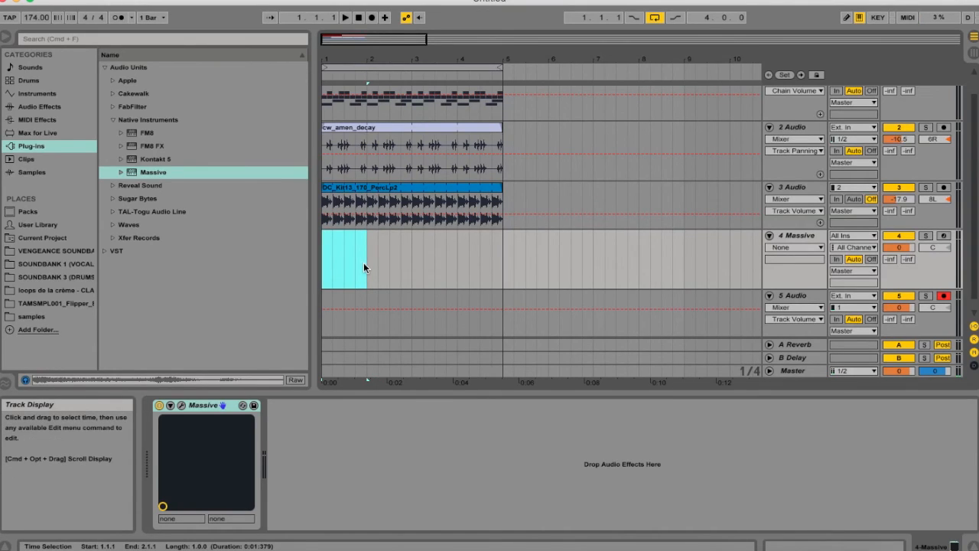
key("super+shift+m")
double_click(359, 236)
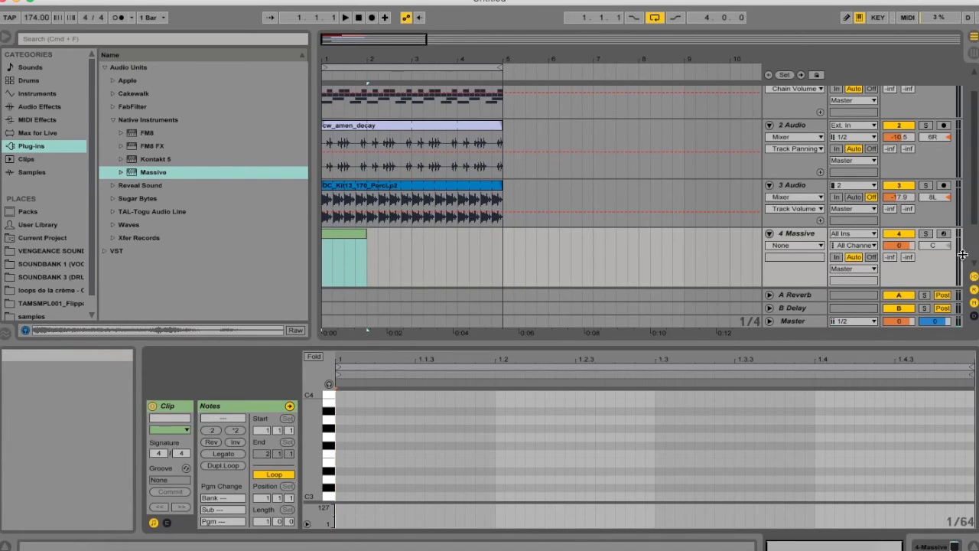
Arm the Massive track, enter eighth-long F0 notes at 1.1.1, 1.2.1 and 1.2.4, and play the rhythm briefly
left_click(942, 234)
scroll(361, 428, "down", 5)
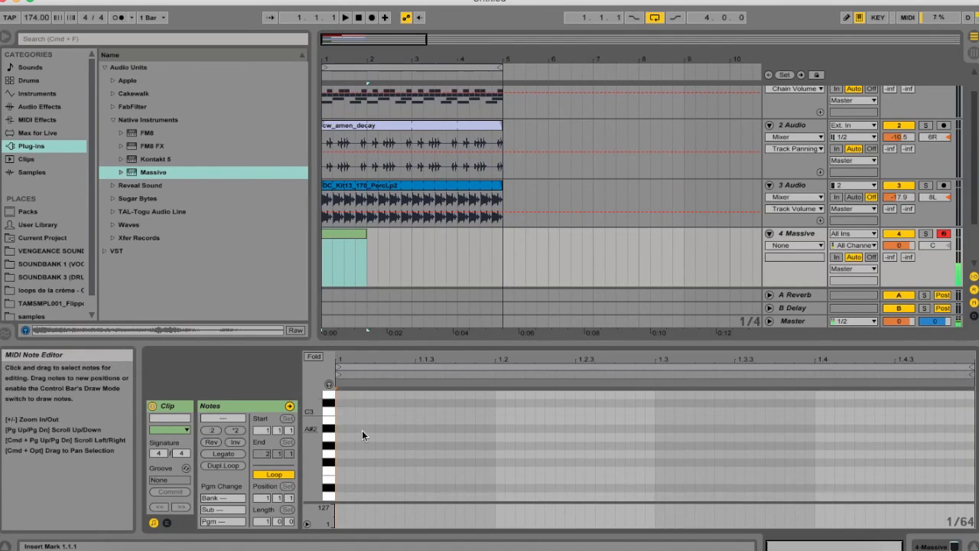
scroll(363, 430, "down", 4)
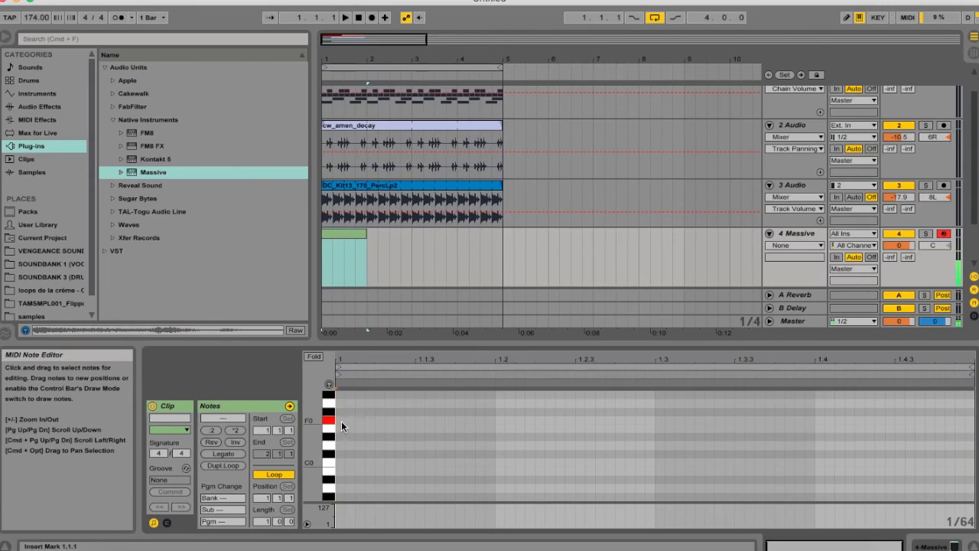
double_click(341, 421)
left_click_drag(344, 420, 617, 426)
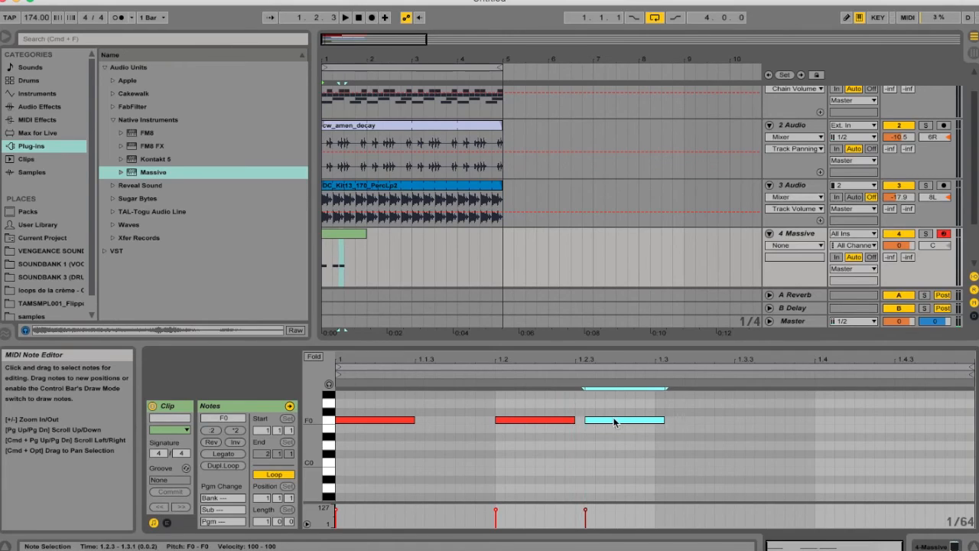
left_click_drag(617, 420, 640, 420)
key("space")
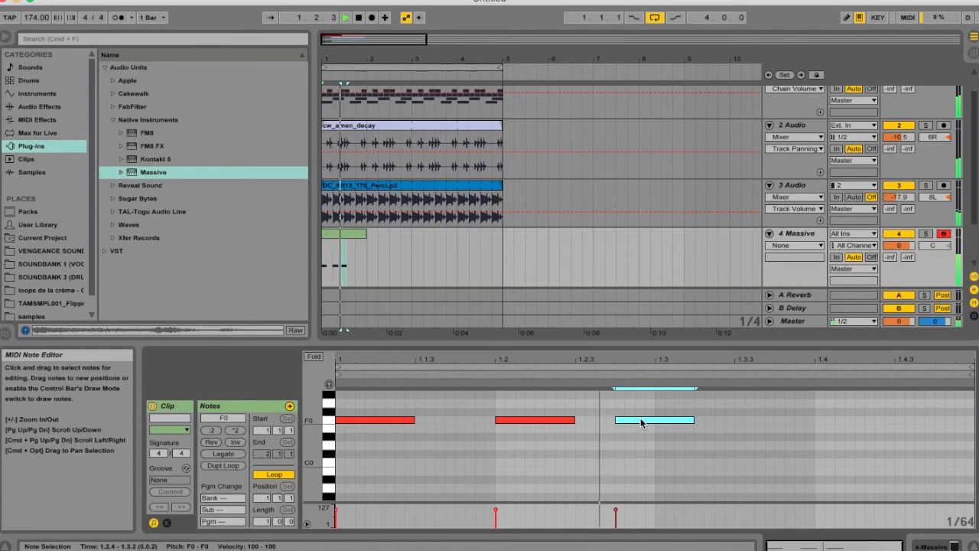
key("space")
Add a fourth F0 note at beat 1.4 and extend the looped bass clip to bar 5 during playback
key("super+a")
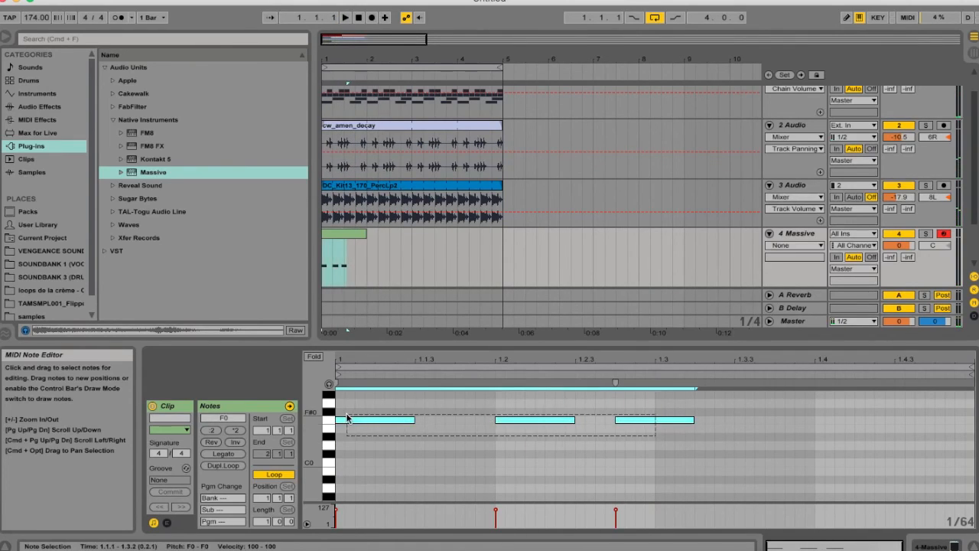
left_click(649, 421)
left_click_drag(649, 421, 848, 423)
key("space")
left_click_drag(366, 234, 499, 233)
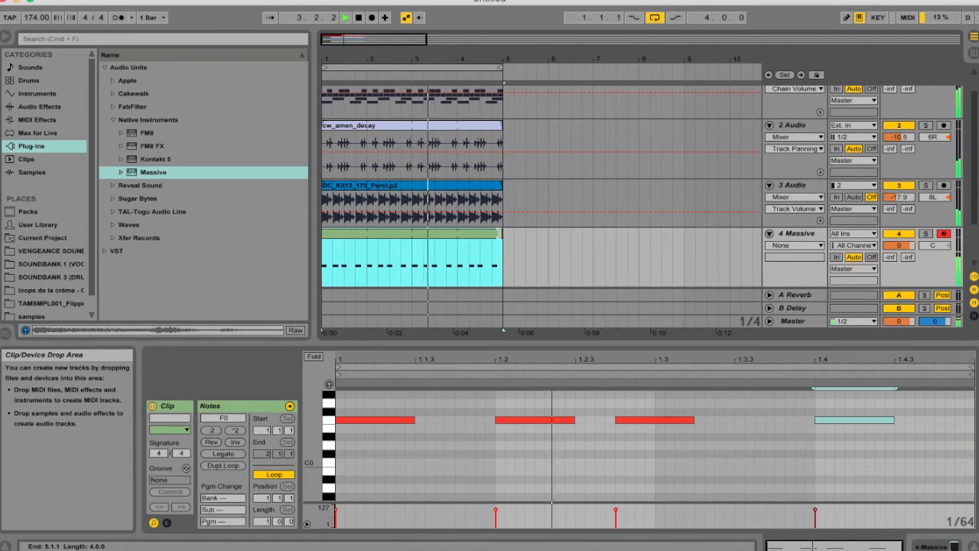
left_click(458, 245)
key("space")
Modulate OSC1's Intensity with LFO 5 synced at ratio 1/8 with a sawtooth curve, and adjust OSC1's Wt-position and Intensity modulation ranges
double_click(479, 238)
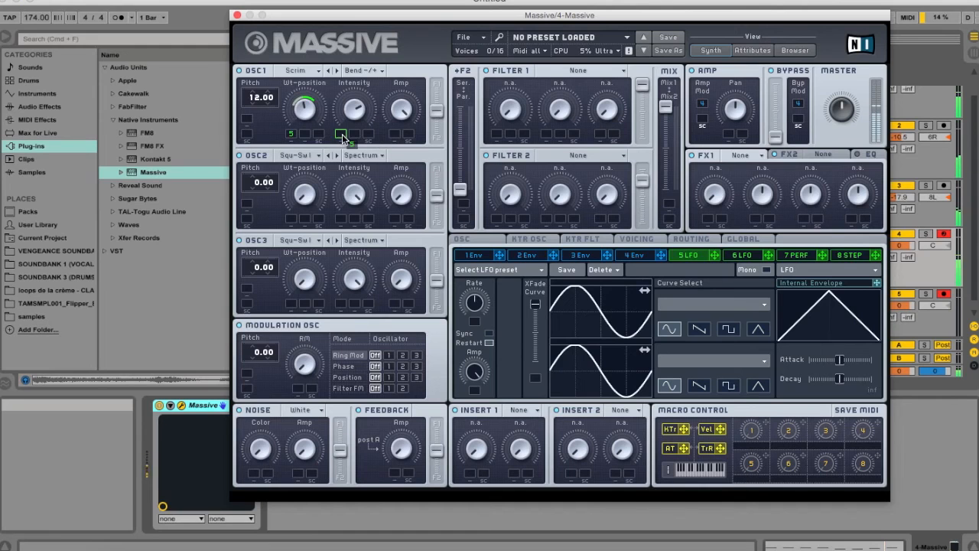
left_click_drag(344, 138, 341, 154)
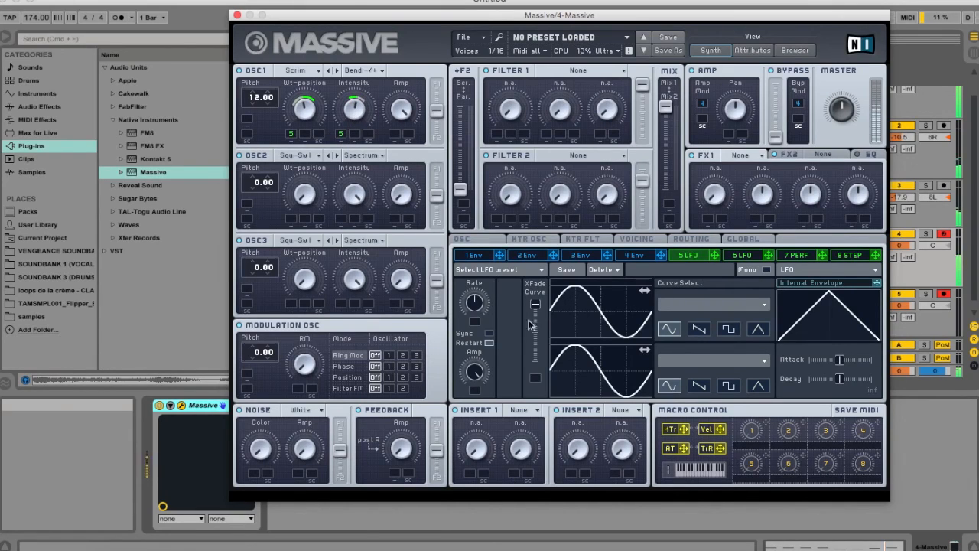
left_click(488, 333)
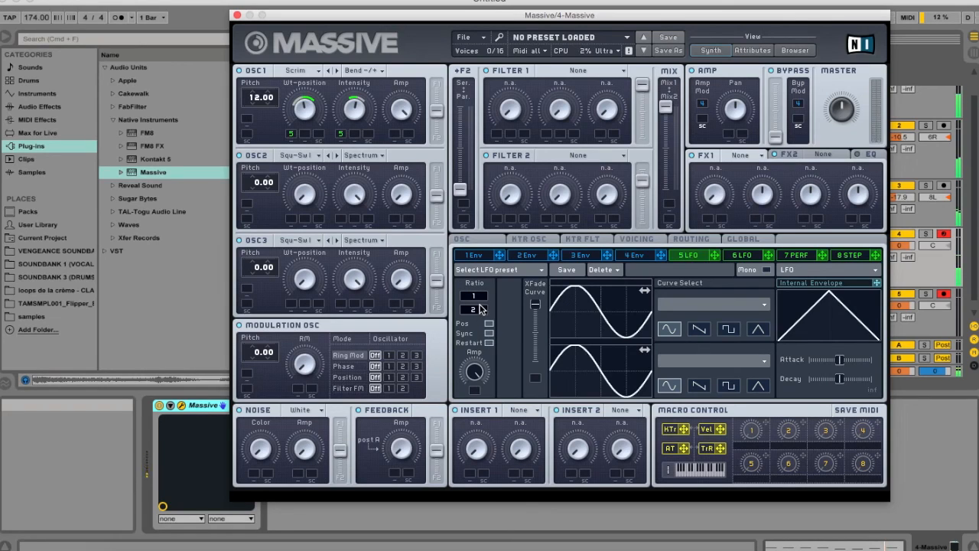
left_click(697, 330)
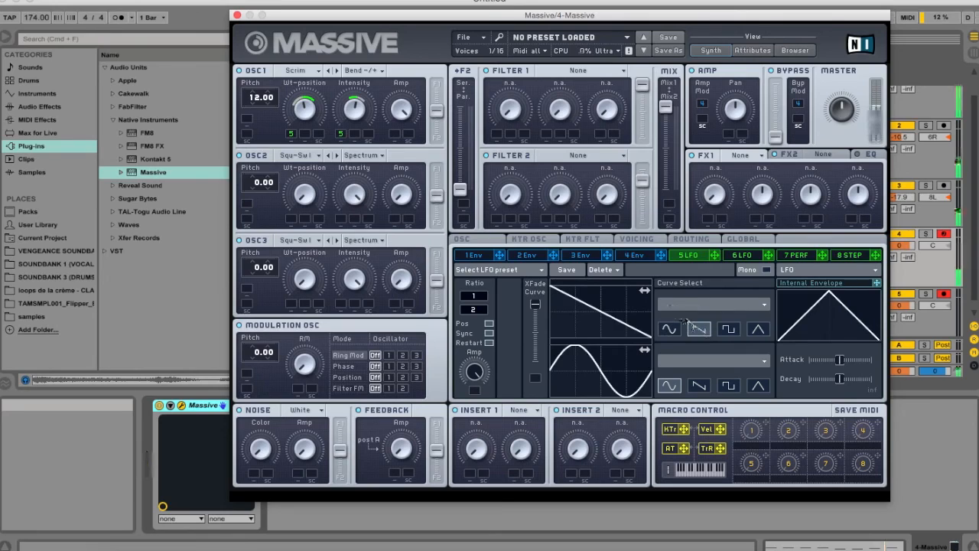
left_click_drag(476, 314, 483, 310)
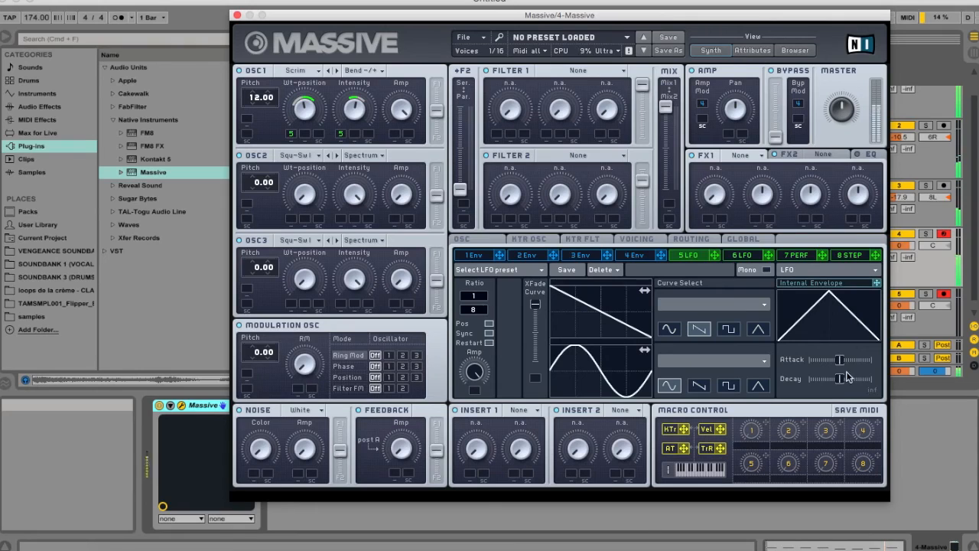
left_click_drag(341, 134, 347, 104)
mouse_move(298, 132)
left_mouse_down()
mouse_move(296, 181)
mouse_move(305, 138)
left_mouse_up()
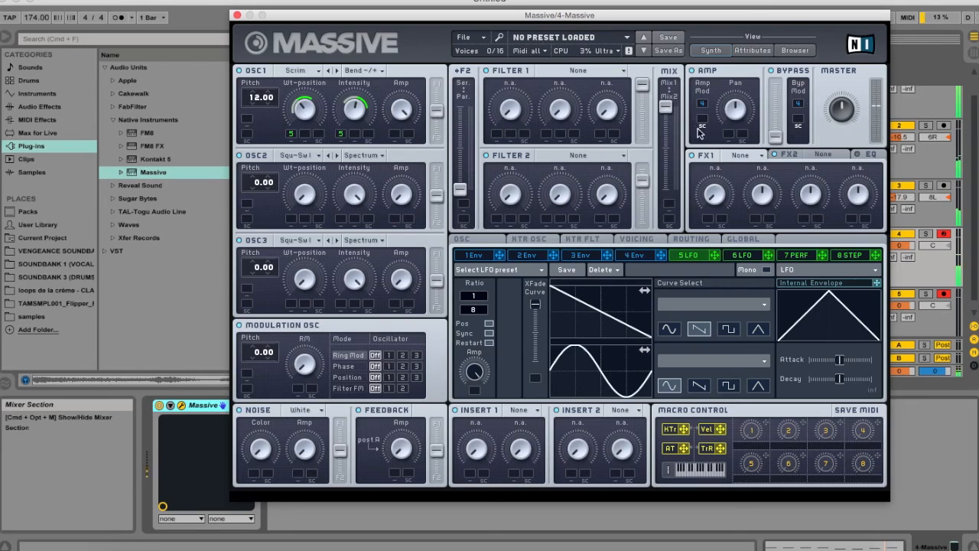
Switch OSC2 to Formant mode and assign modulation source 5 to its Intensity
left_click(353, 156)
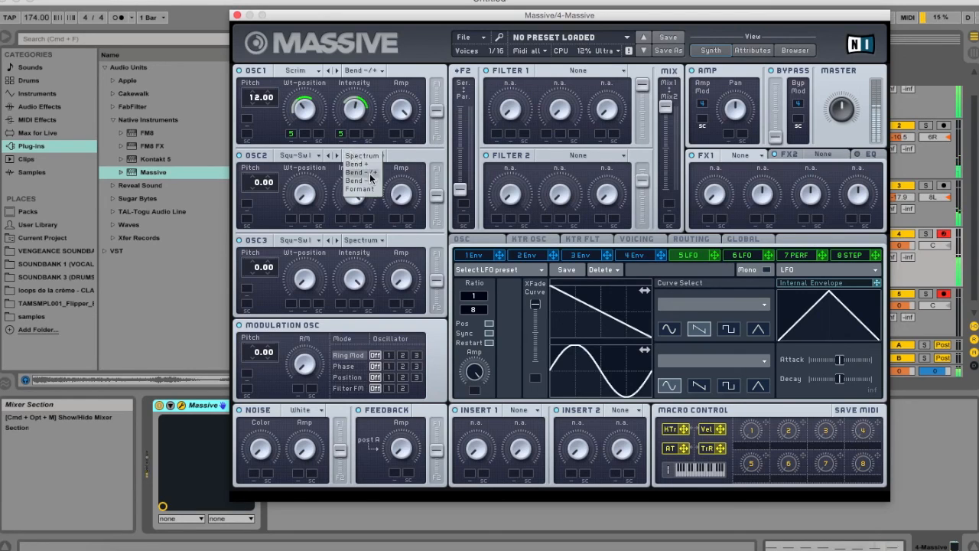
left_click(359, 188)
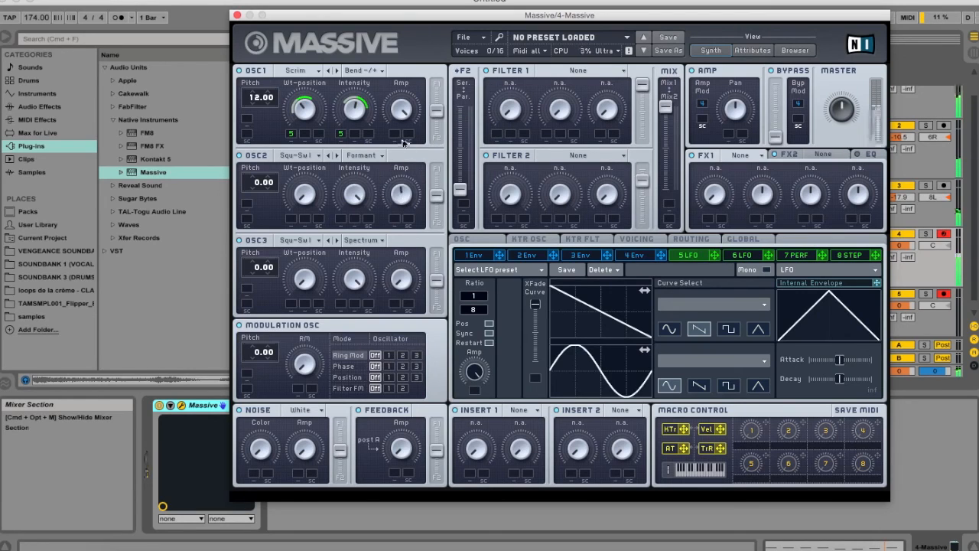
left_click(360, 240)
left_click(714, 257)
left_click_drag(715, 256, 359, 173)
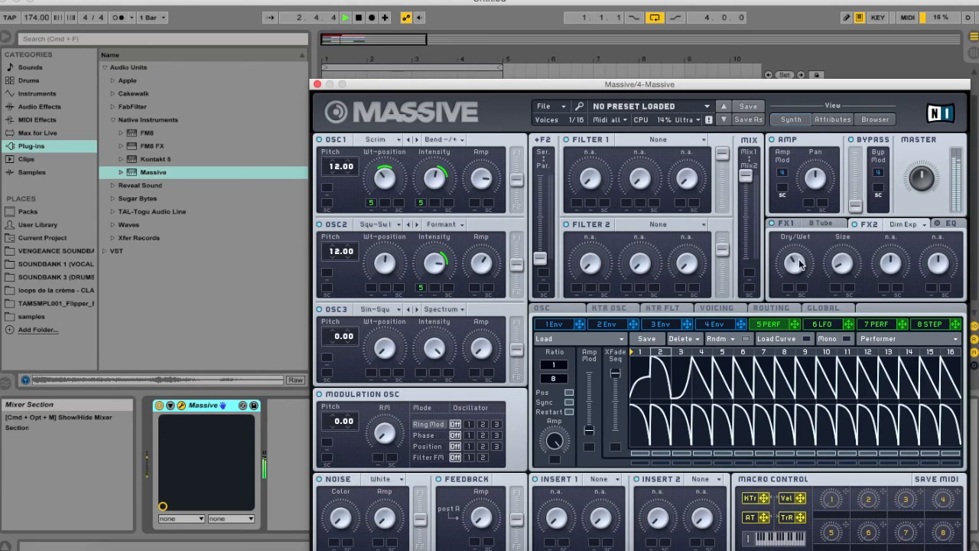
Close the Massive window and set the Massive track's volume to about -9.6 dB while the full loop plays
left_click(317, 85)
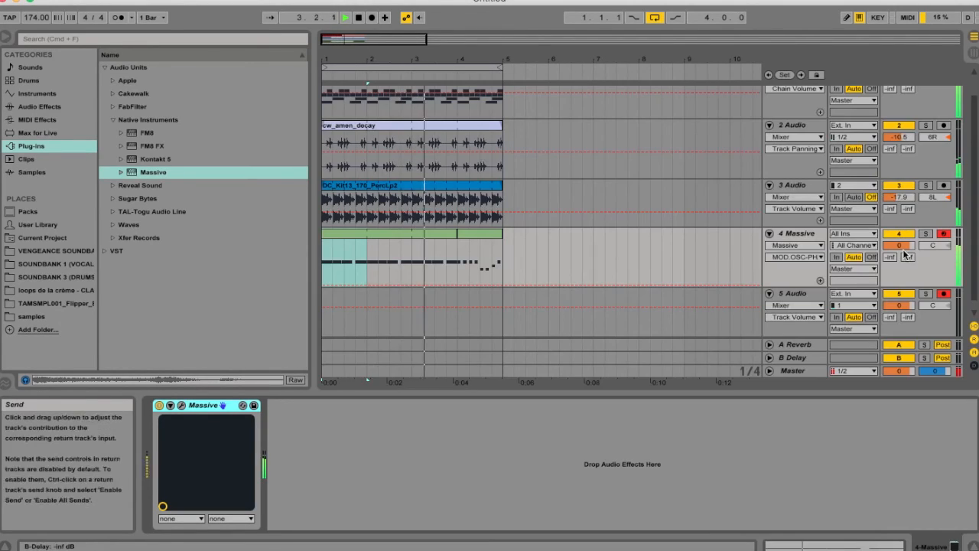
left_click_drag(899, 245, 898, 337)
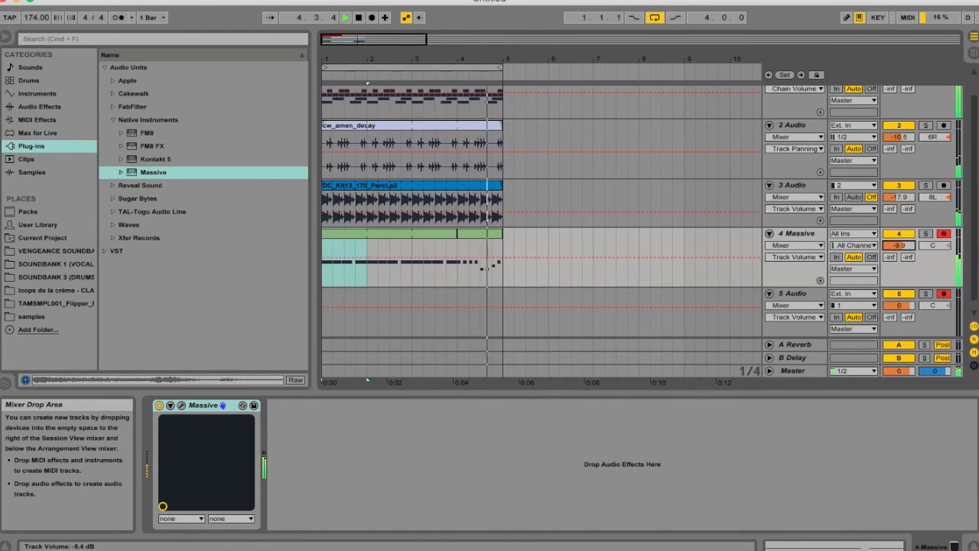
left_click_drag(899, 336, 899, 315)
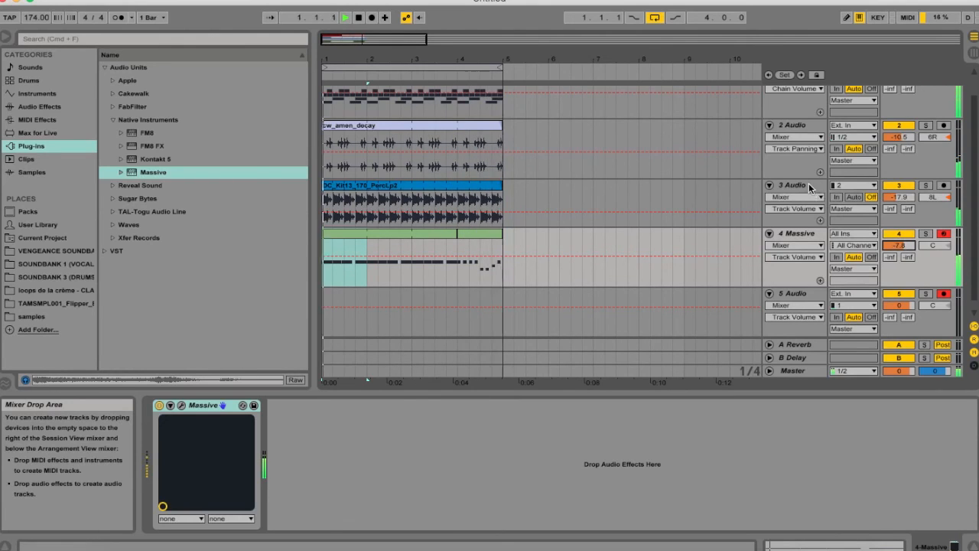
scroll(810, 188, "up", 2)
mouse_move(899, 271)
left_mouse_down()
mouse_move(899, 288)
mouse_move(901, 279)
left_mouse_up()
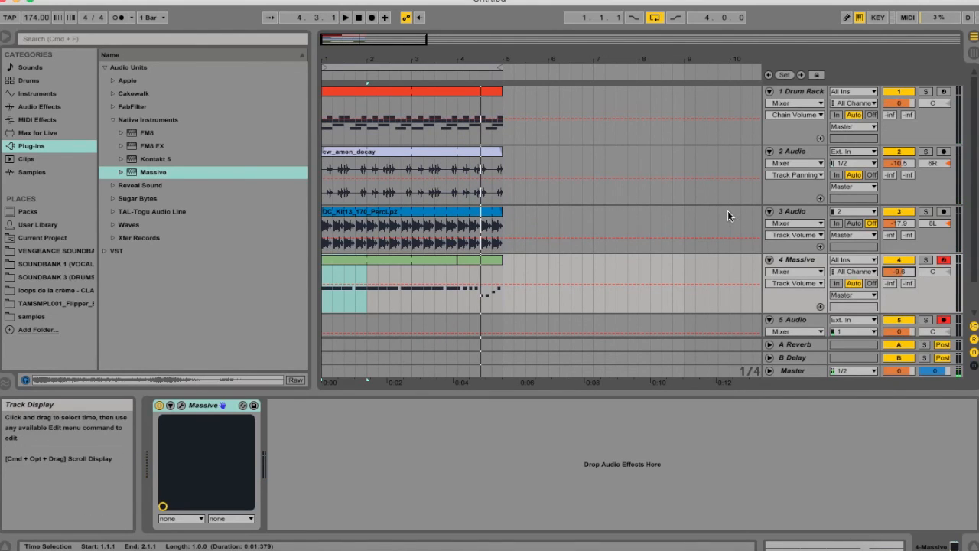
Fold the Drum Rack, amen and percussion tracks together and mute all three
left_click(783, 93)
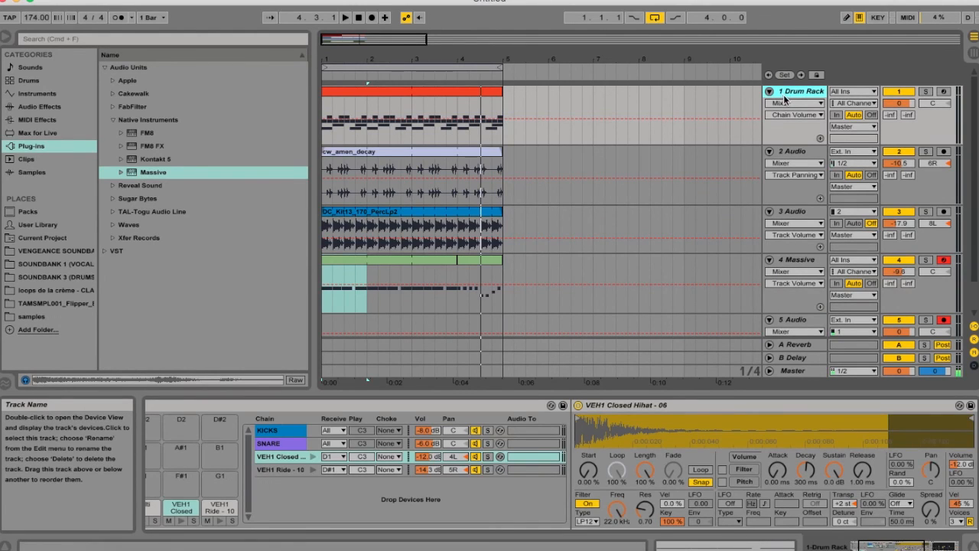
left_click(801, 213, "shift")
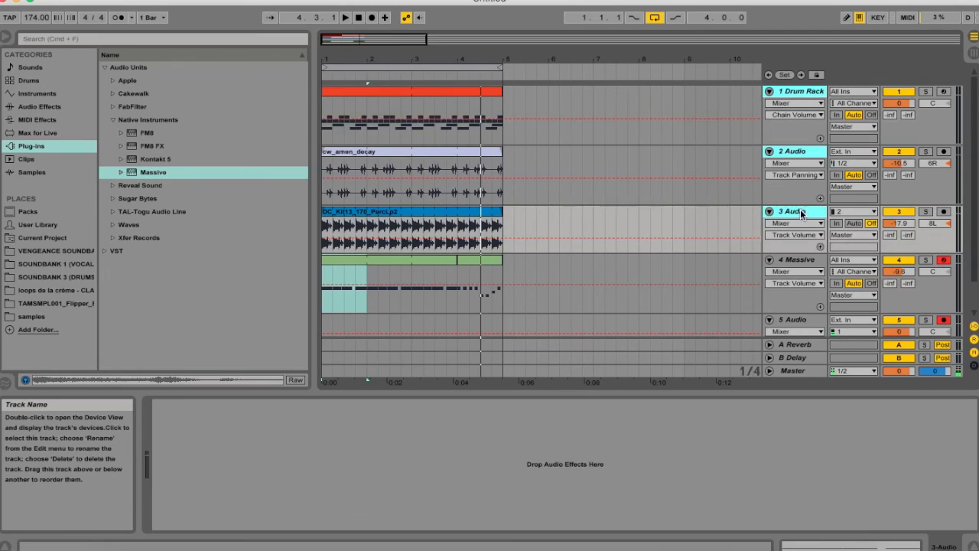
left_click(770, 91)
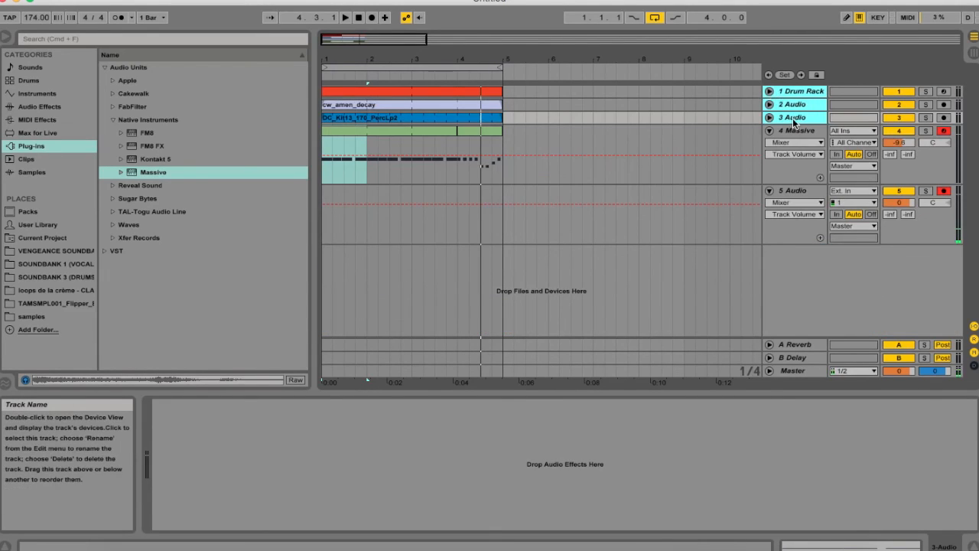
left_click(793, 120)
left_click(901, 118)
left_click(902, 105)
left_click(897, 93)
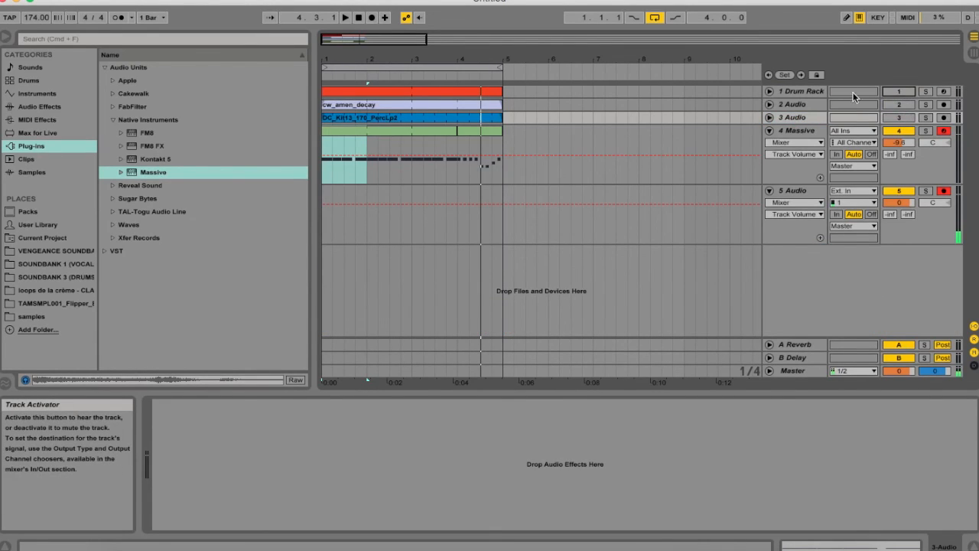
Insert a new MIDI track and place it above the Drum Rack track
right_click(794, 92)
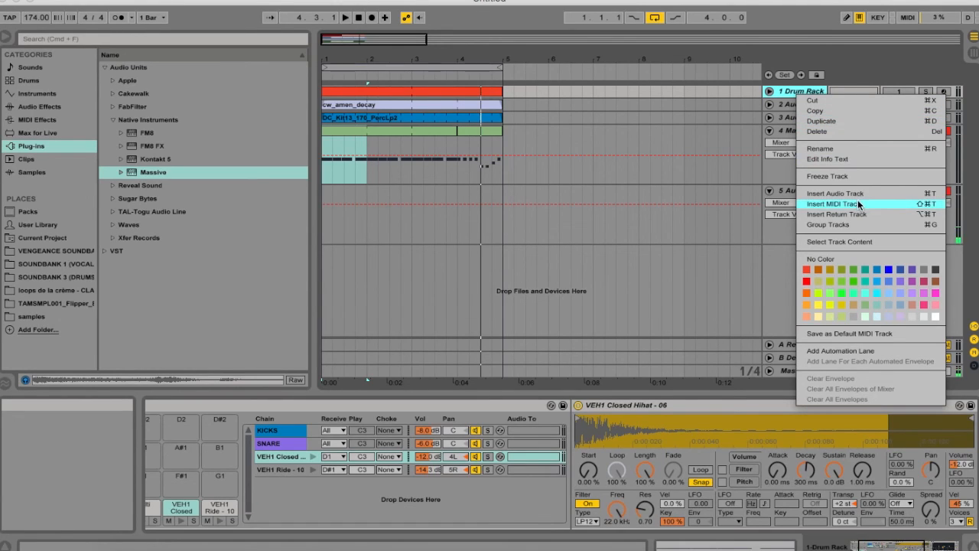
key("Escape")
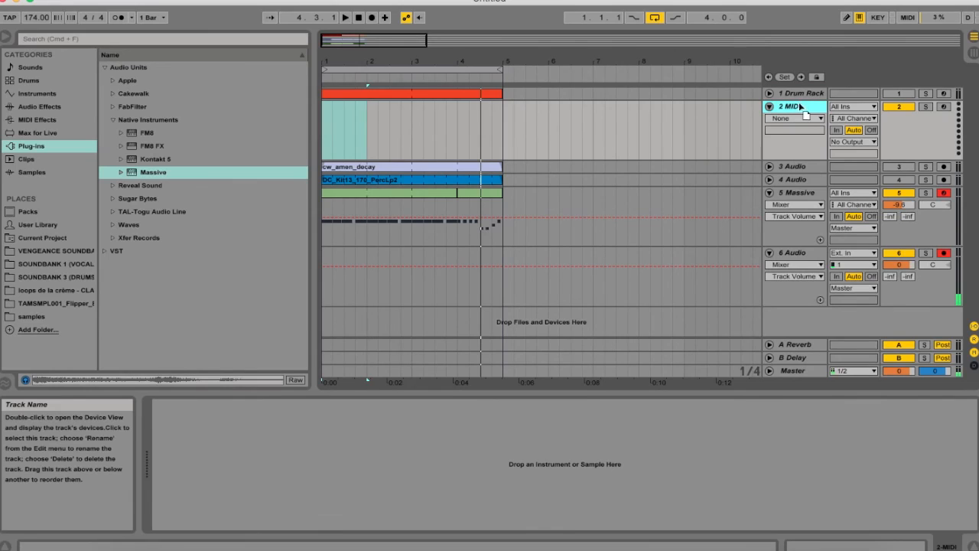
left_click_drag(777, 100, 787, 89)
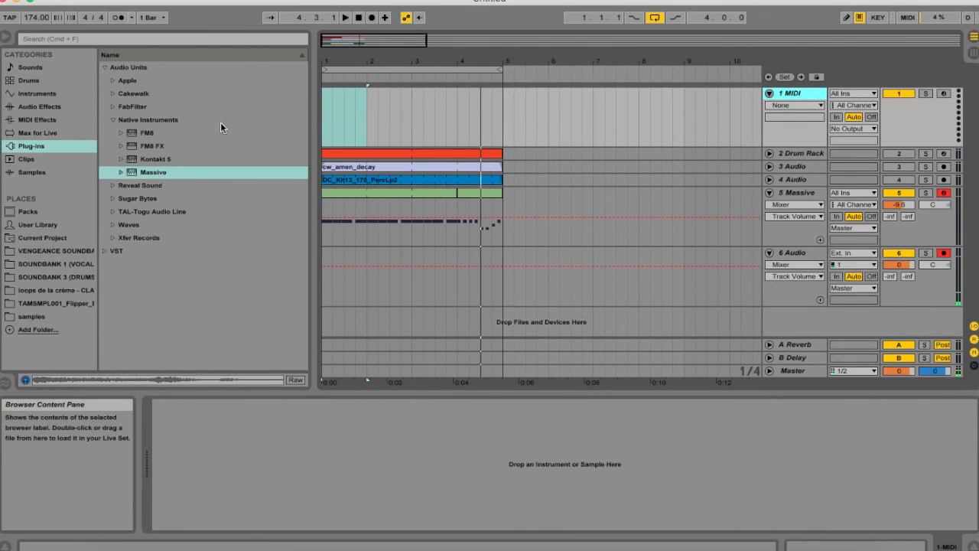
Load the DTX Dancefloor Drums -8db.adg kit onto the new MIDI track and move the four-bar Drum Rack clip onto it
left_click(51, 94)
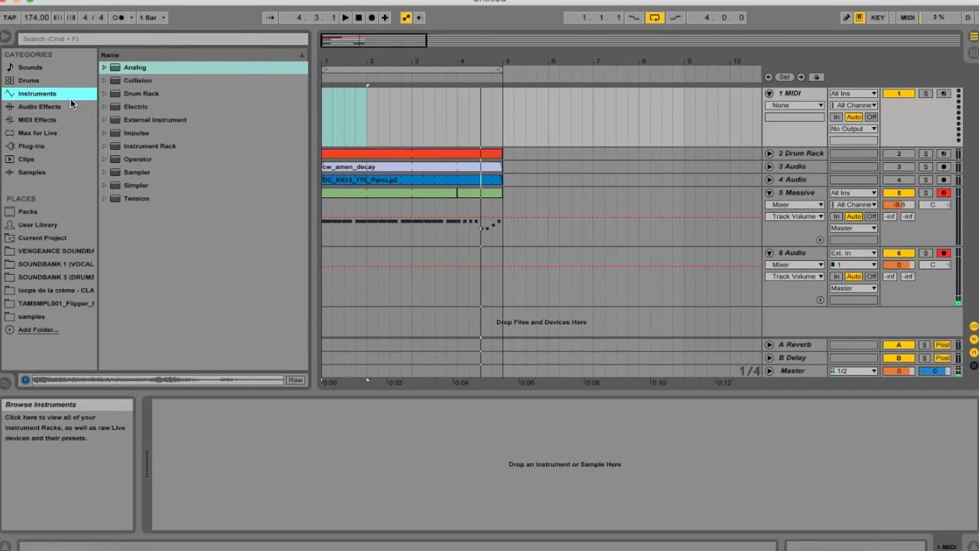
left_click(34, 82)
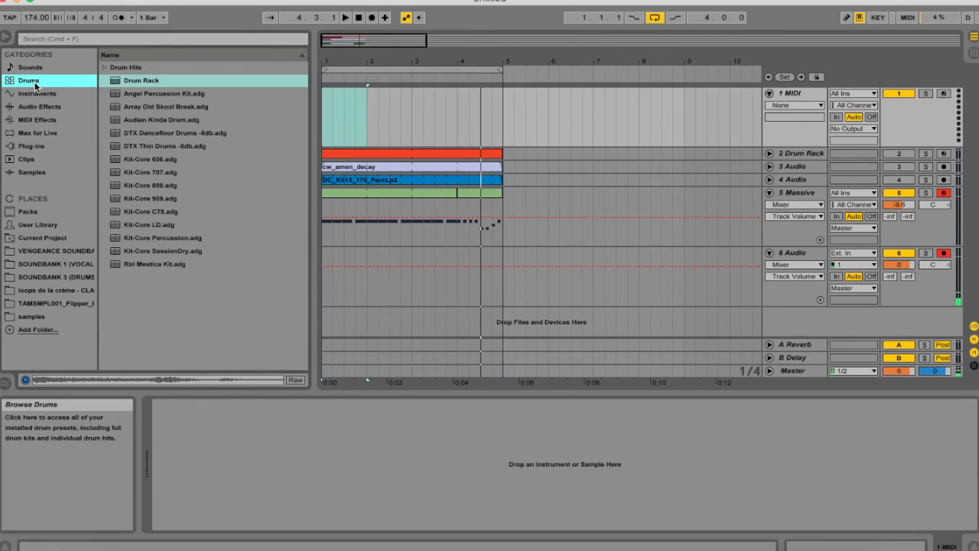
left_click(168, 133)
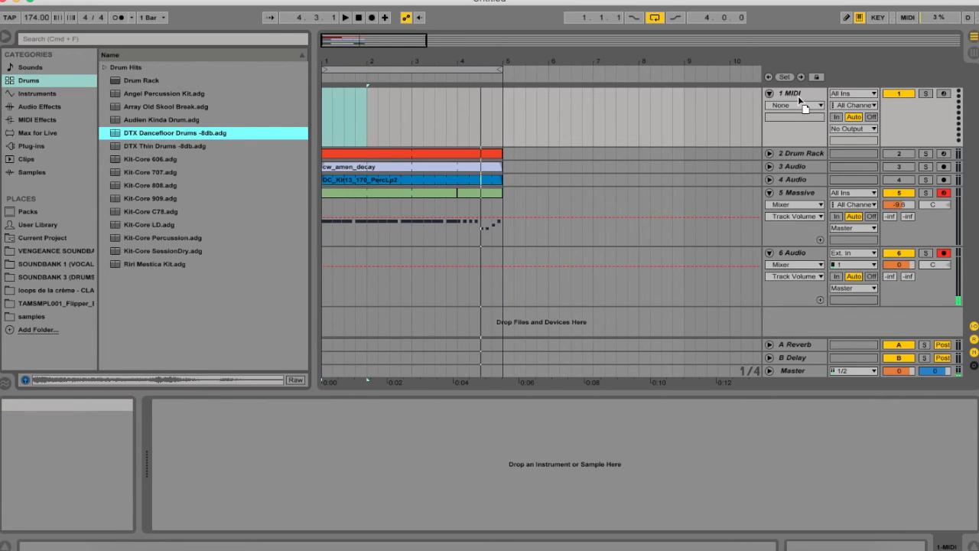
left_click_drag(799, 96, 798, 97)
left_click_drag(416, 154, 412, 130)
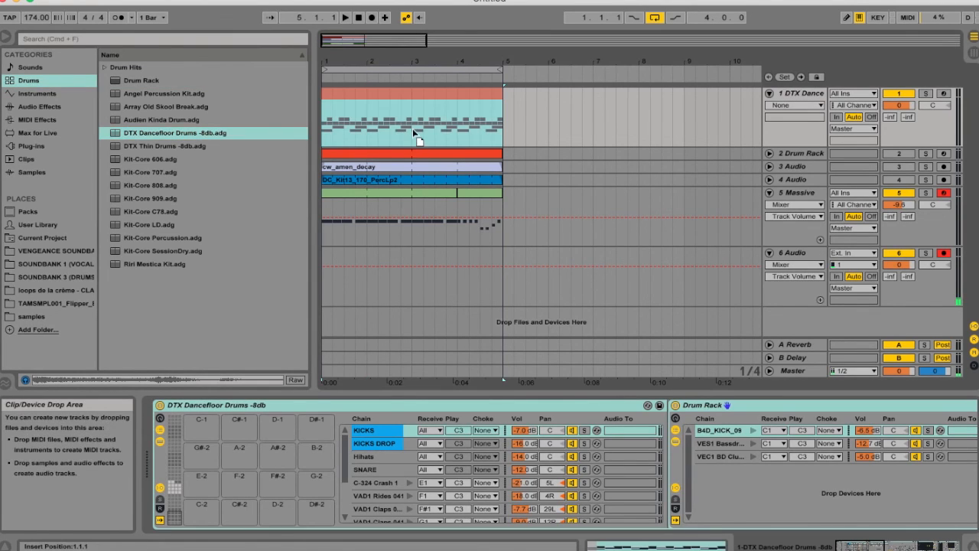
Play the loop with the new kit, set the DTX track volume to 0 dB and the Massive track to -11.9 dB
left_click_drag(900, 106, 900, 125)
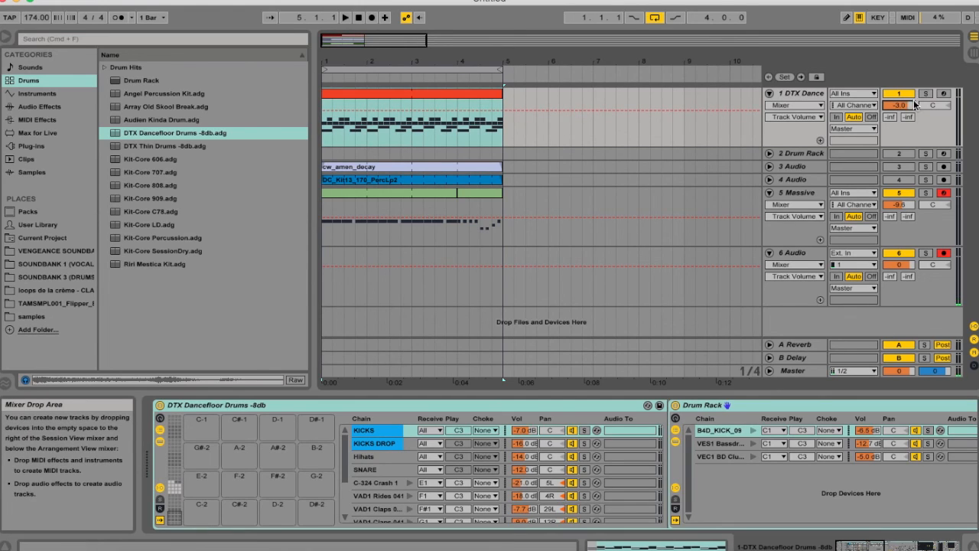
key("space")
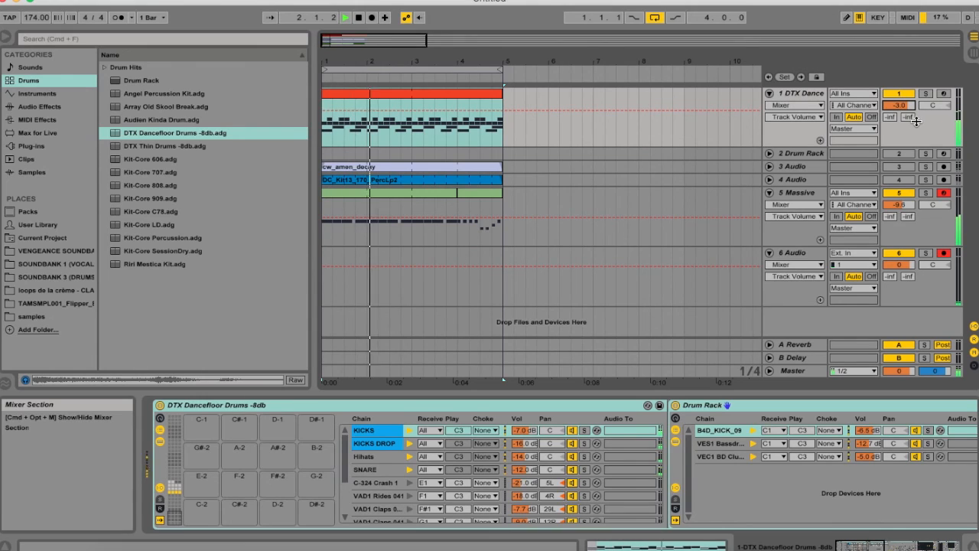
double_click(411, 98)
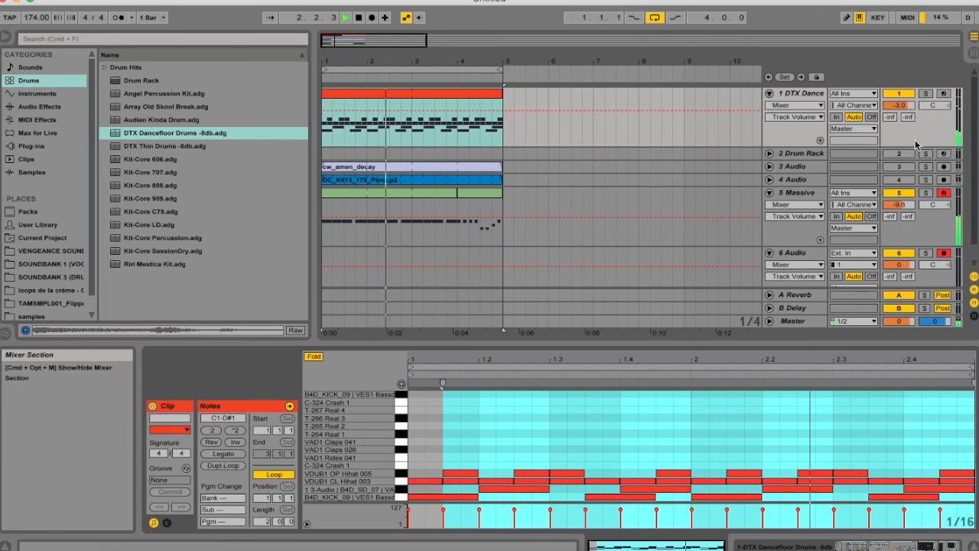
left_click_drag(897, 106, 893, 103)
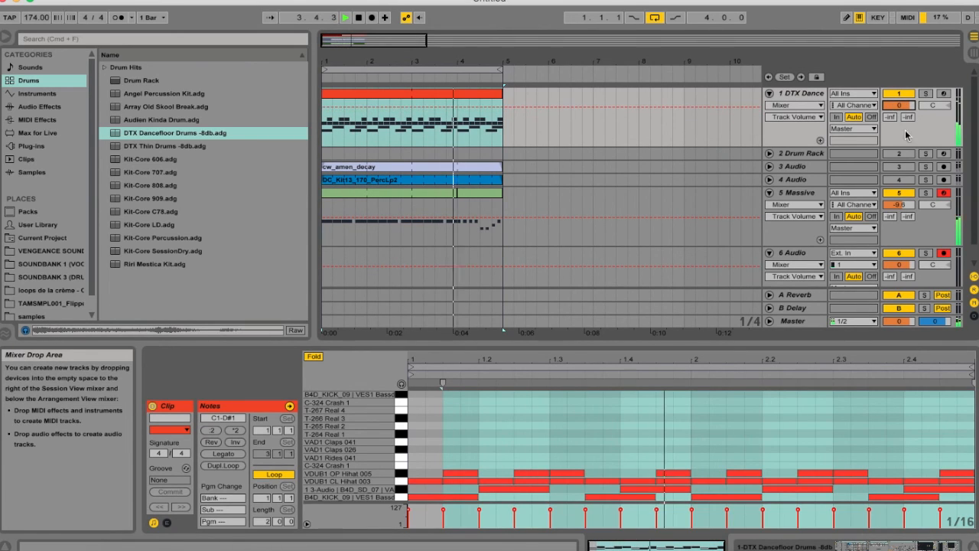
left_click_drag(898, 205, 898, 210)
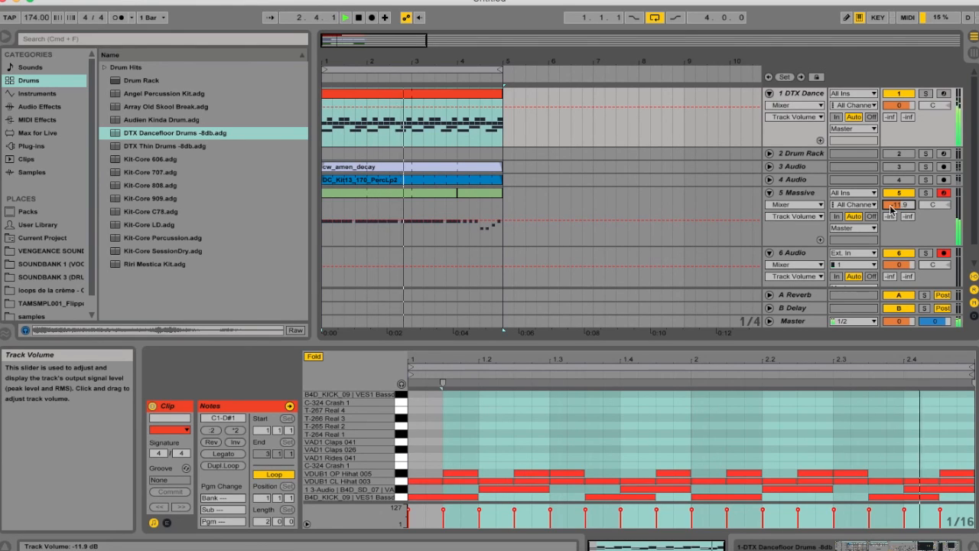
Reactivate and unfold the amen and percussion tracks, and play the full loop
double_click(803, 195)
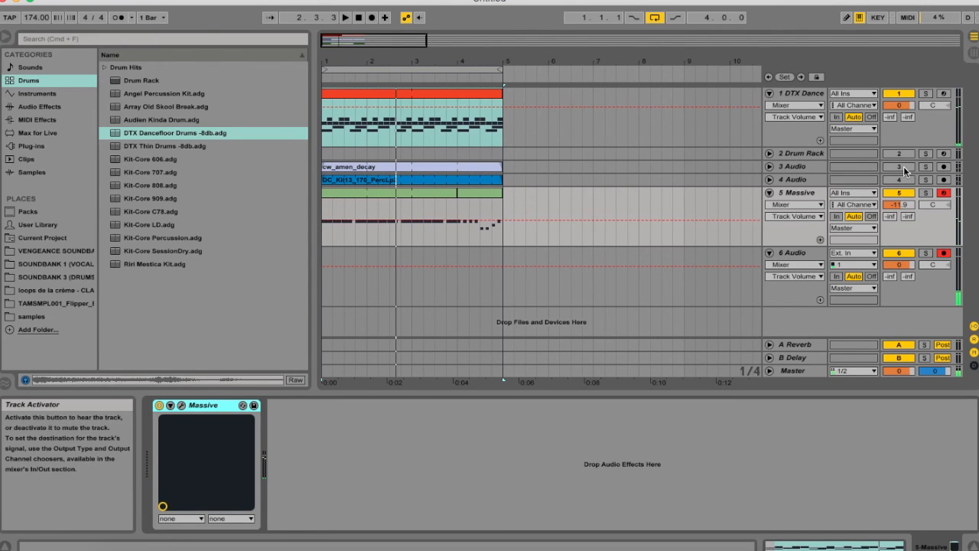
left_click(898, 179)
left_click(900, 167)
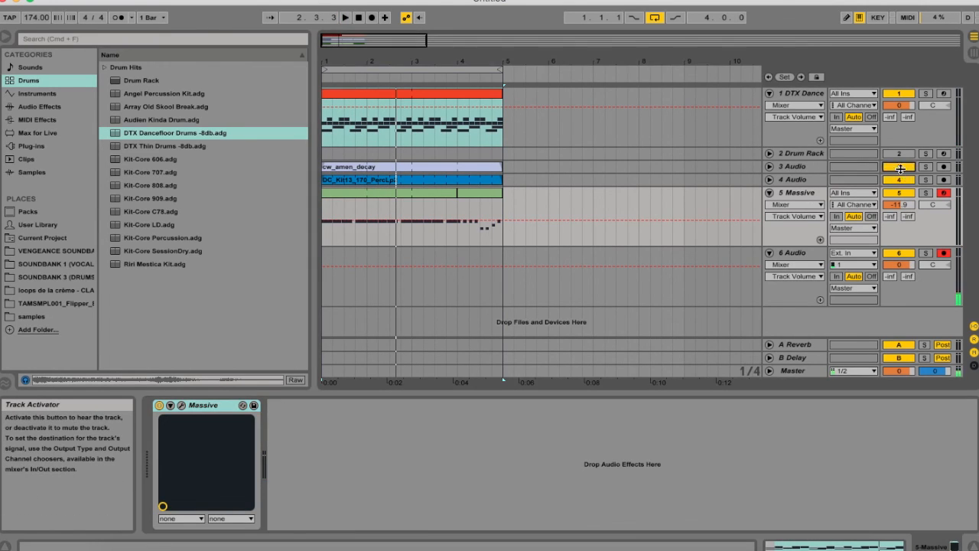
left_click(770, 169)
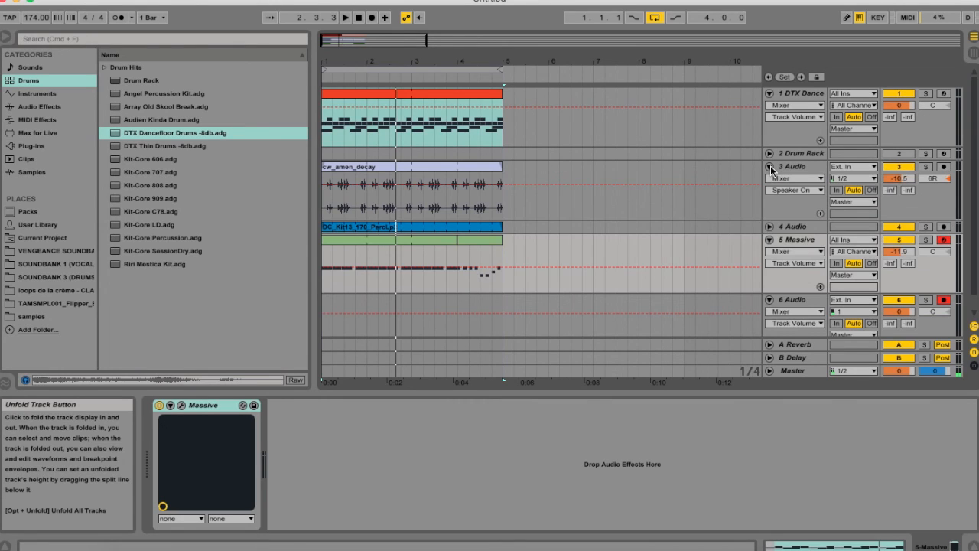
left_click(769, 226)
key("space")
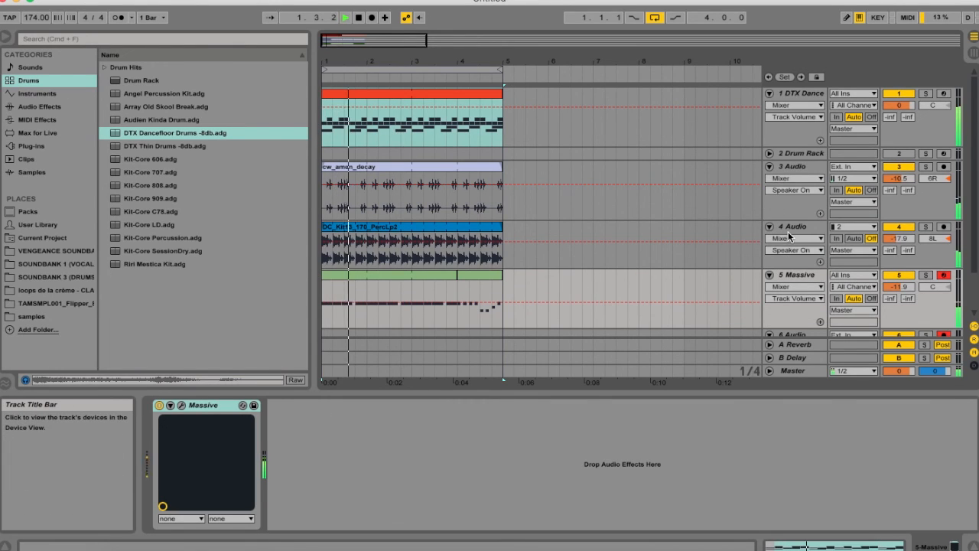
Balance the track volumes during playback: percussion at -19.3 dB, amen at -12.6 dB and Massive at -13.1 dB
left_click_drag(899, 239, 898, 243)
left_click_drag(897, 176, 898, 179)
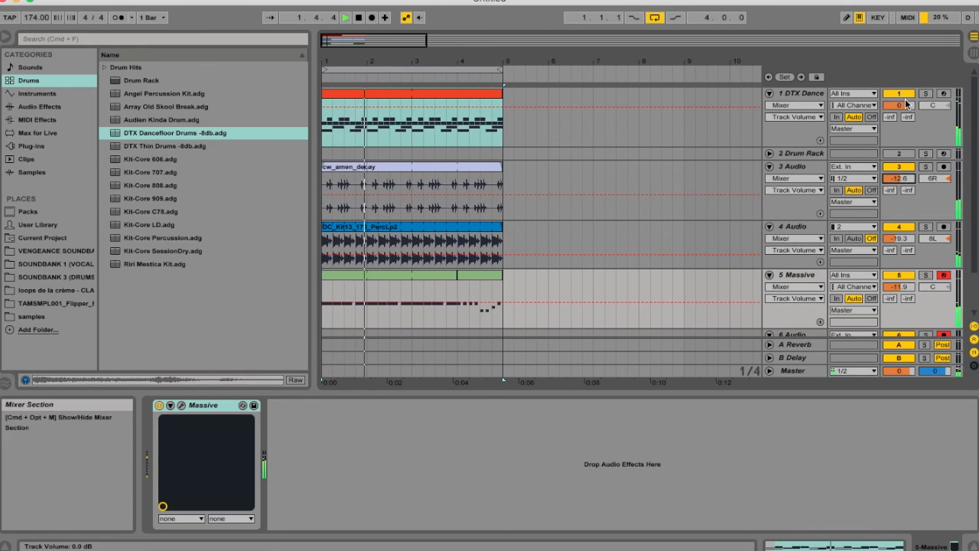
left_click_drag(899, 286, 899, 289)
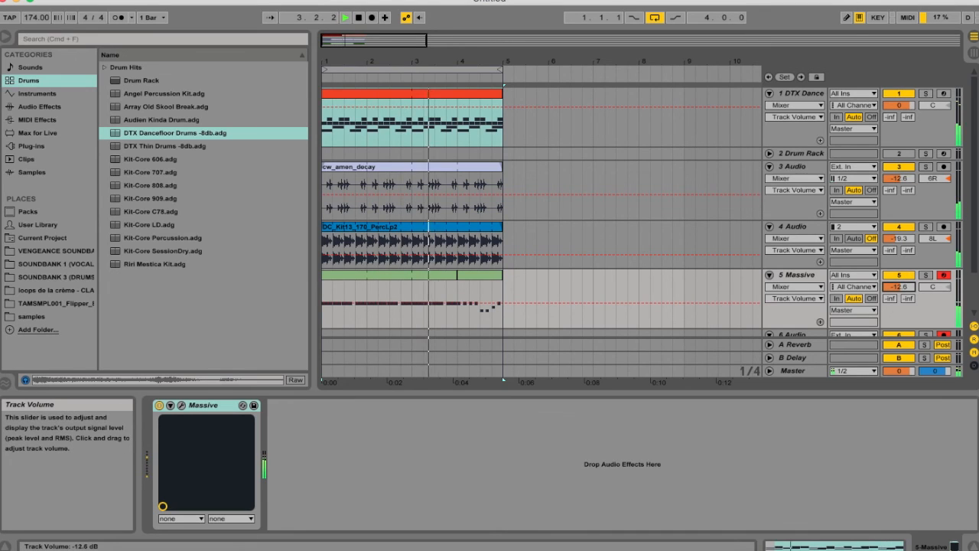
Stop playback and select the Massive device on the bass track
left_click(823, 277)
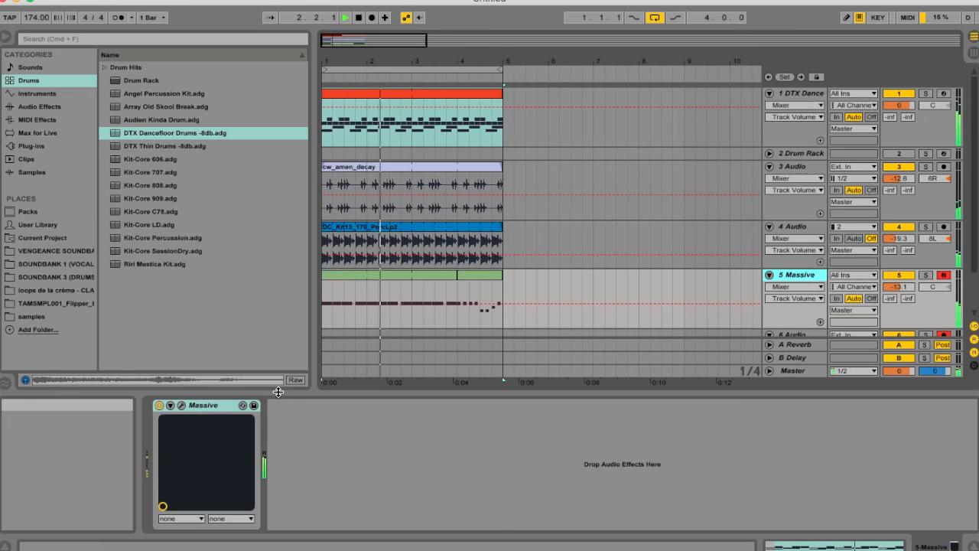
key("space")
left_click(228, 406)
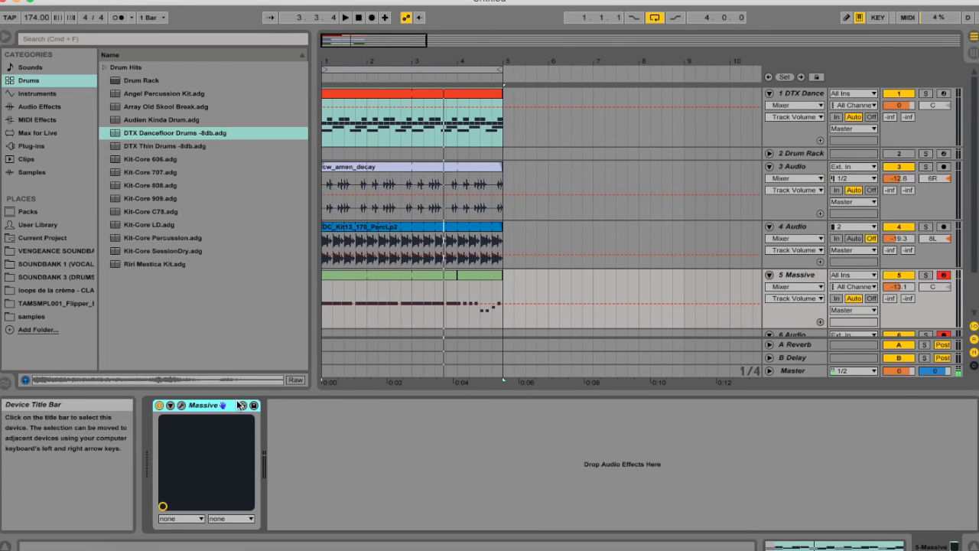